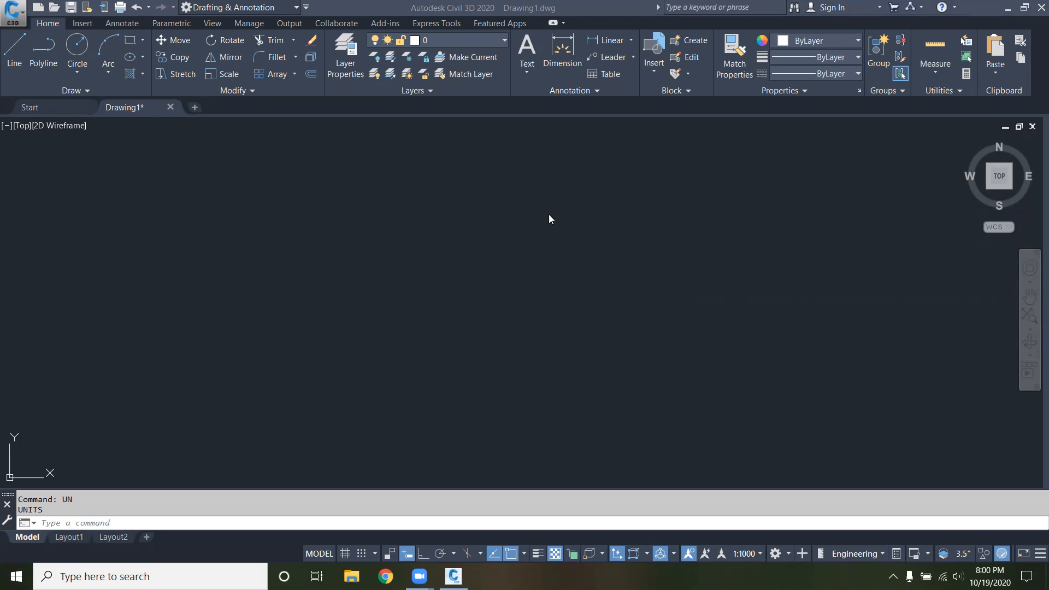
# Step: Accept the drawing units with Engineering length type, Deg/Min/Sec angle type and inches as the insertion scale
pyautogui.click(17, 49)
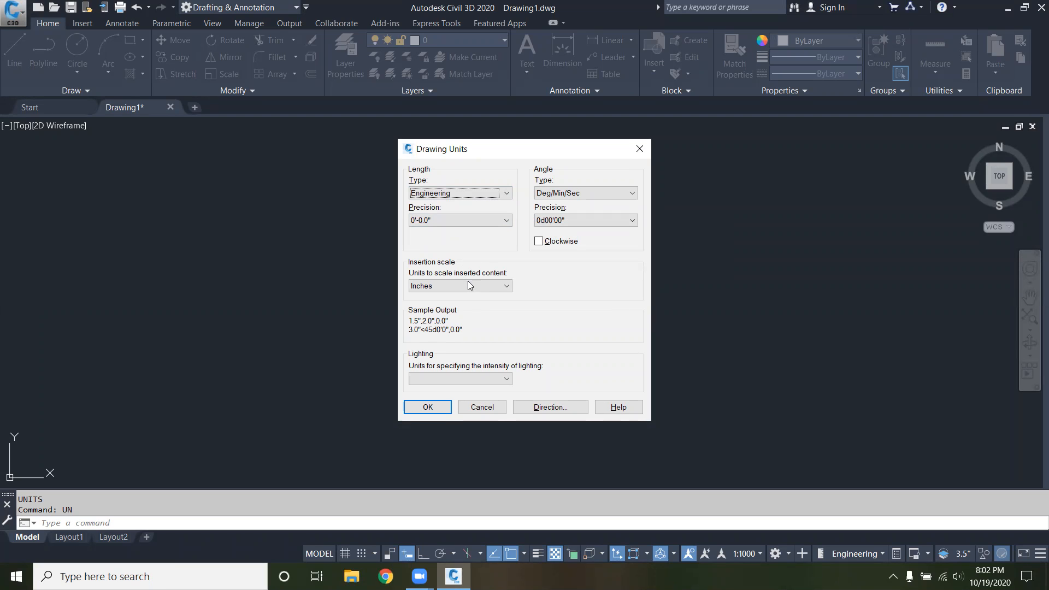
pyautogui.click(428, 408)
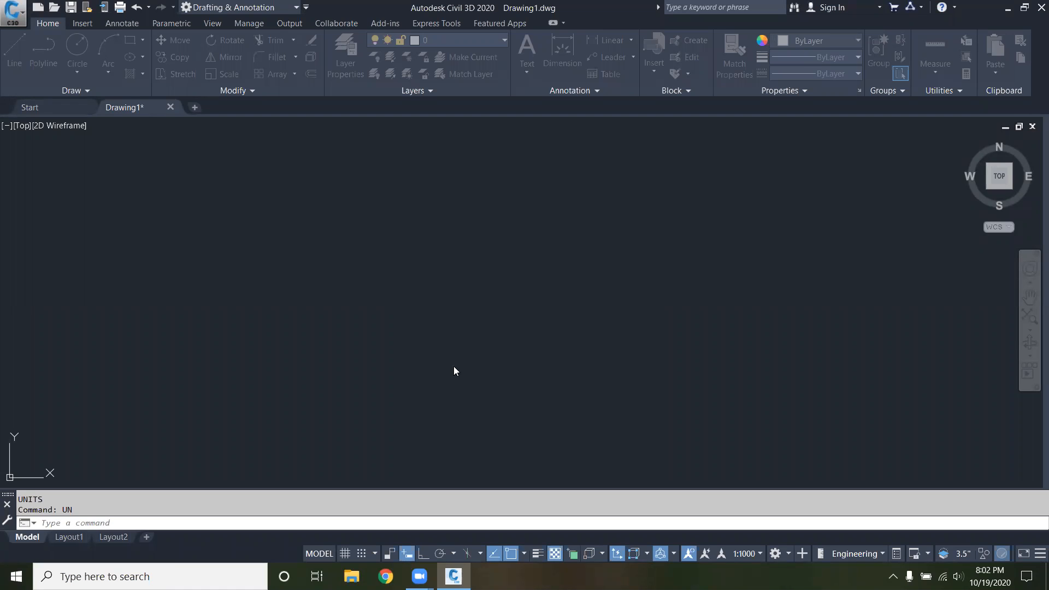
# Step: Open the Standard dimension style for modification and close it and the style manager without changes
pyautogui.write('d')
pyautogui.press('Return')
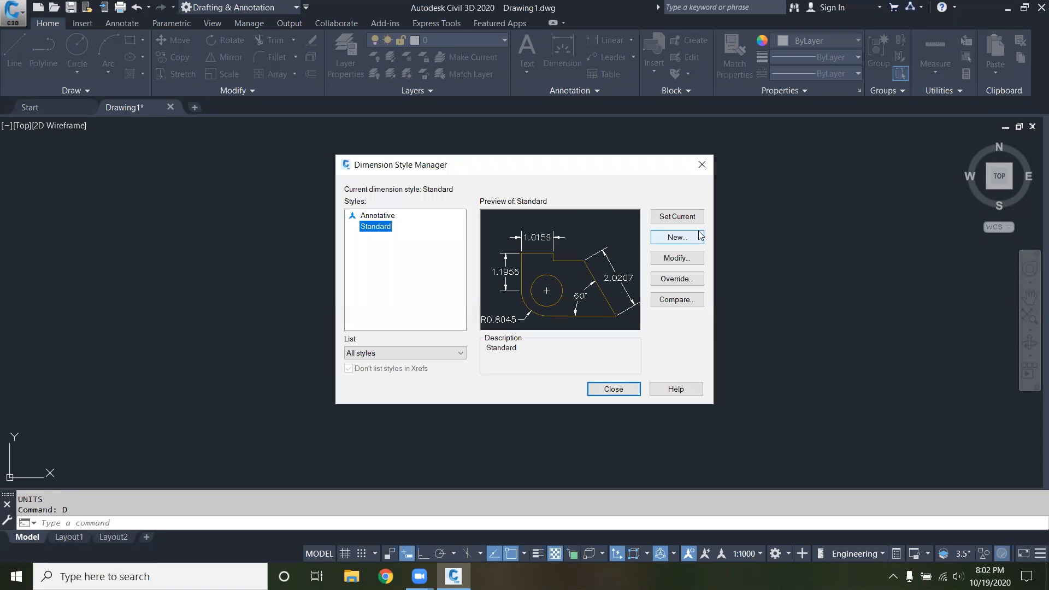
pyautogui.click(670, 260)
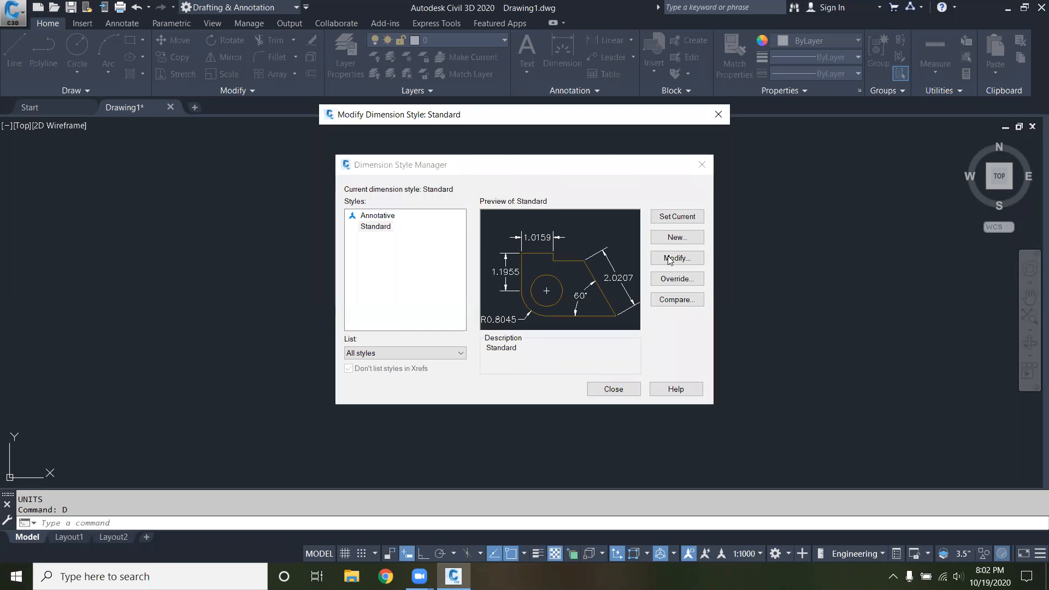
pyautogui.click(718, 114)
pyautogui.click(701, 164)
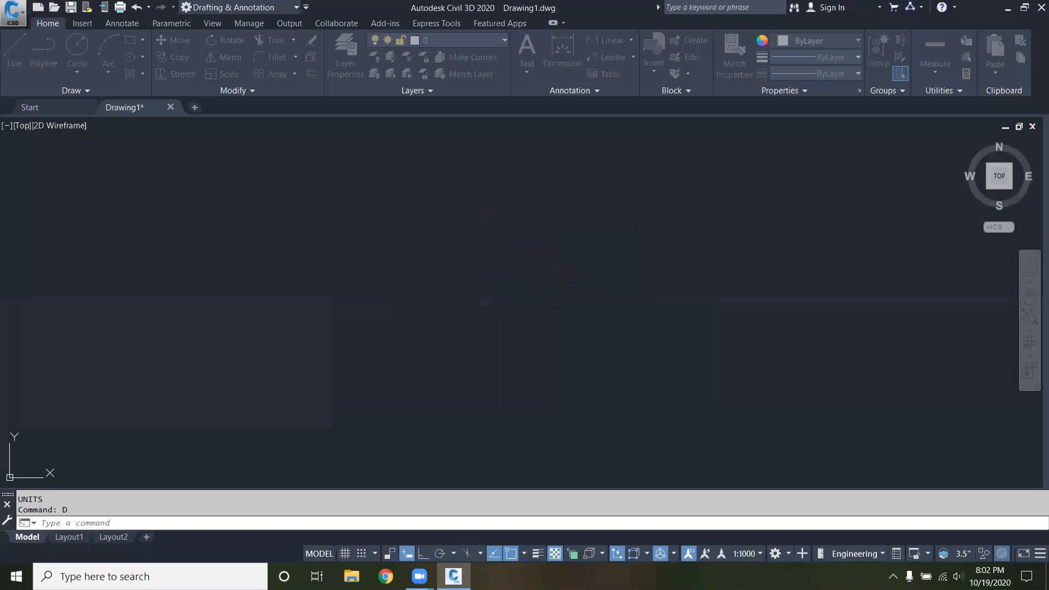
# Step: Change the Standard text style's font to Arial, apply it and set the style current
pyautogui.click(586, 91)
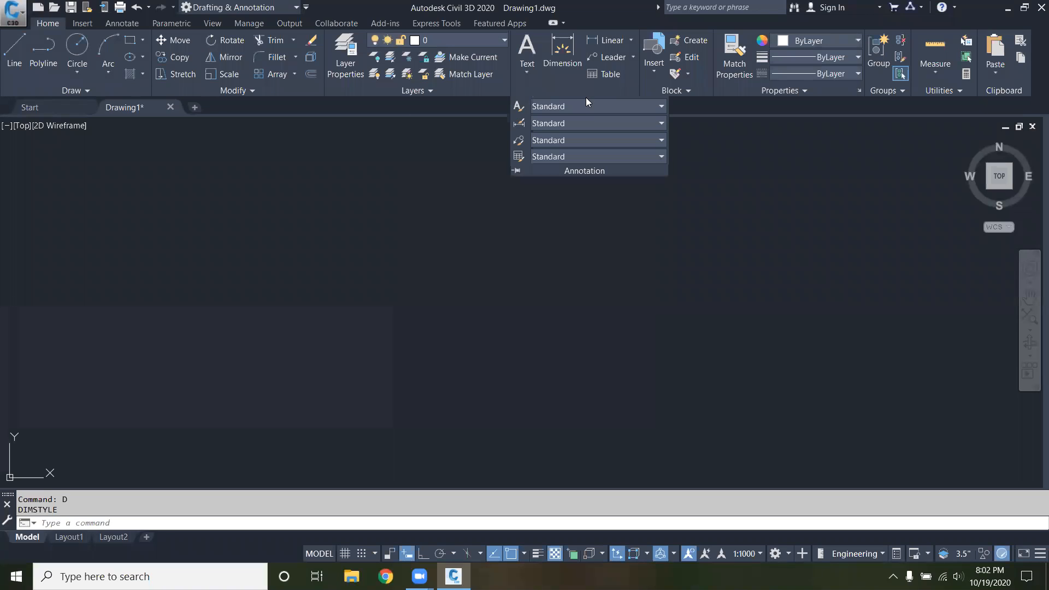
pyautogui.click(519, 107)
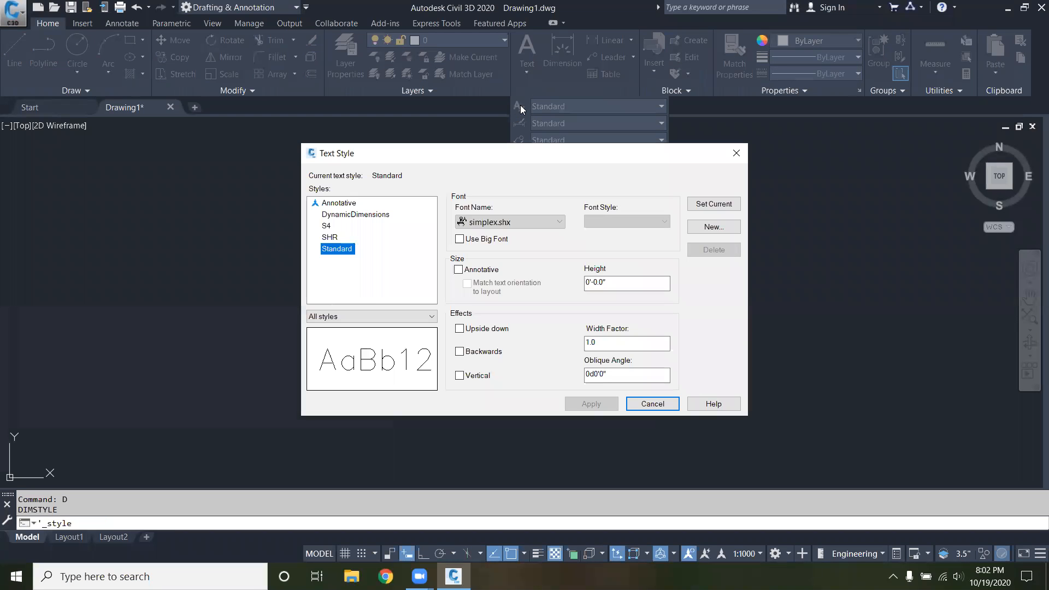
pyautogui.click(552, 224)
pyautogui.scroll(15, 518, 274)
pyautogui.scroll(20, 519, 271)
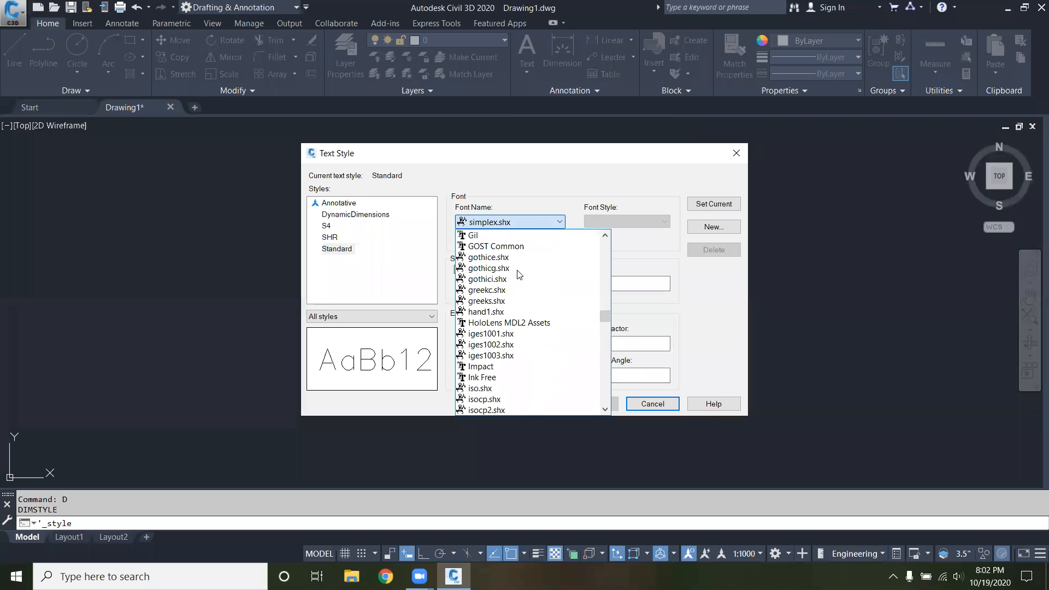
pyautogui.scroll(5, 523, 269)
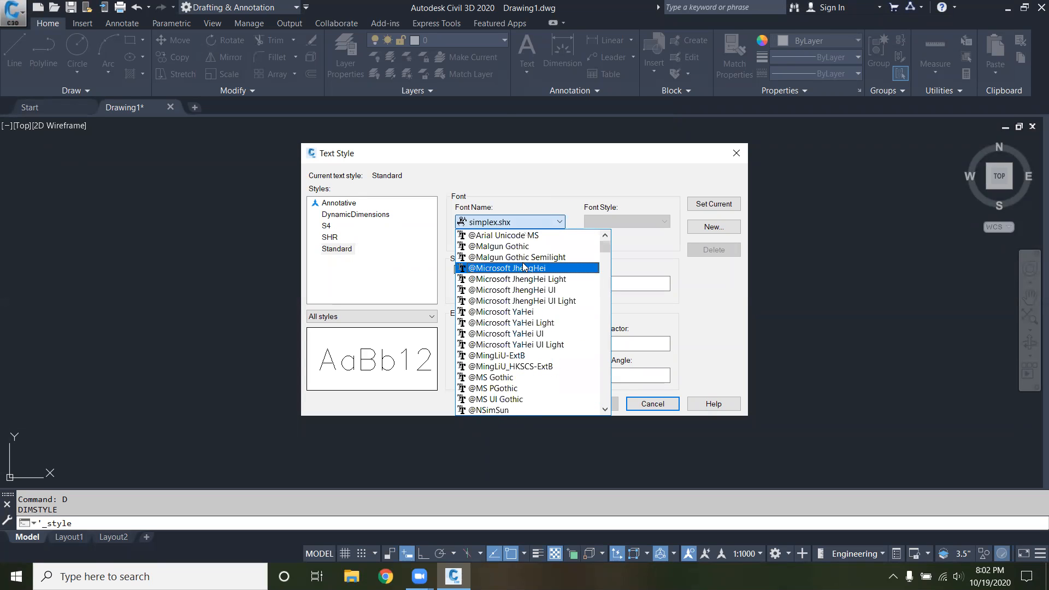
pyautogui.scroll(-4, 523, 269)
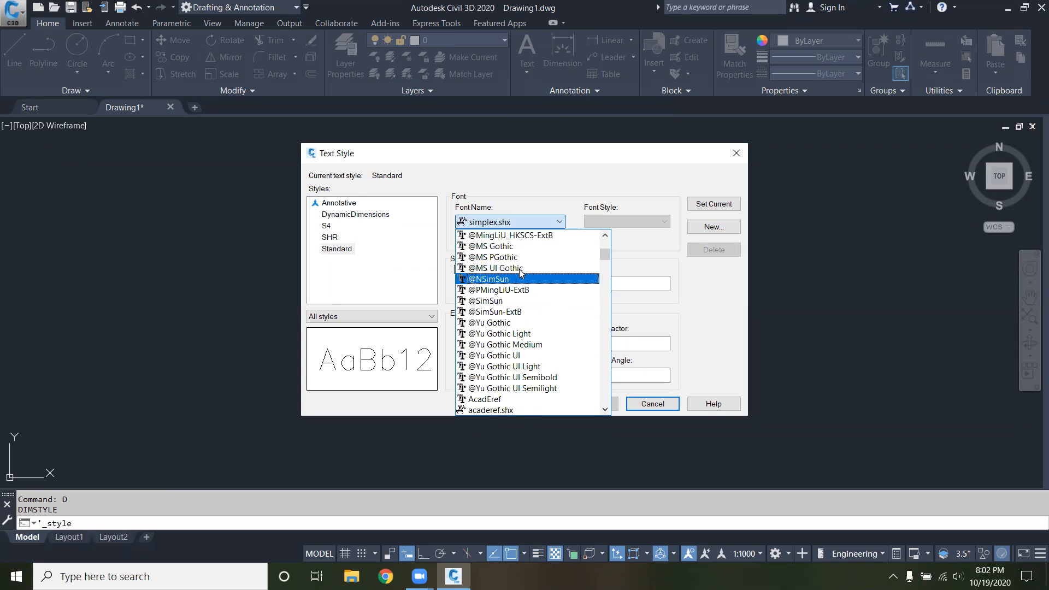
pyautogui.scroll(-8, 524, 273)
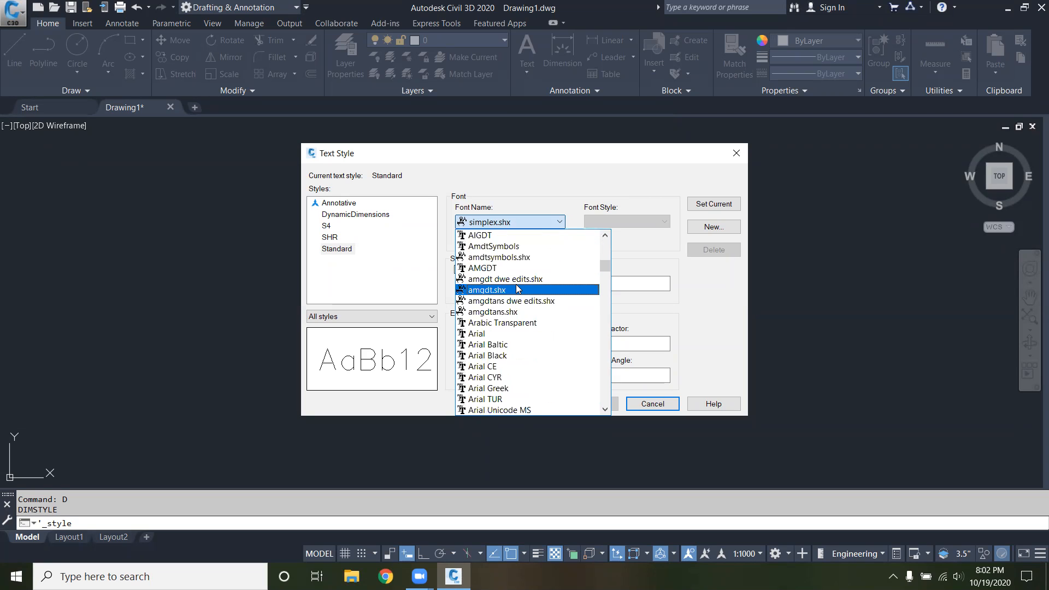
pyautogui.click(494, 334)
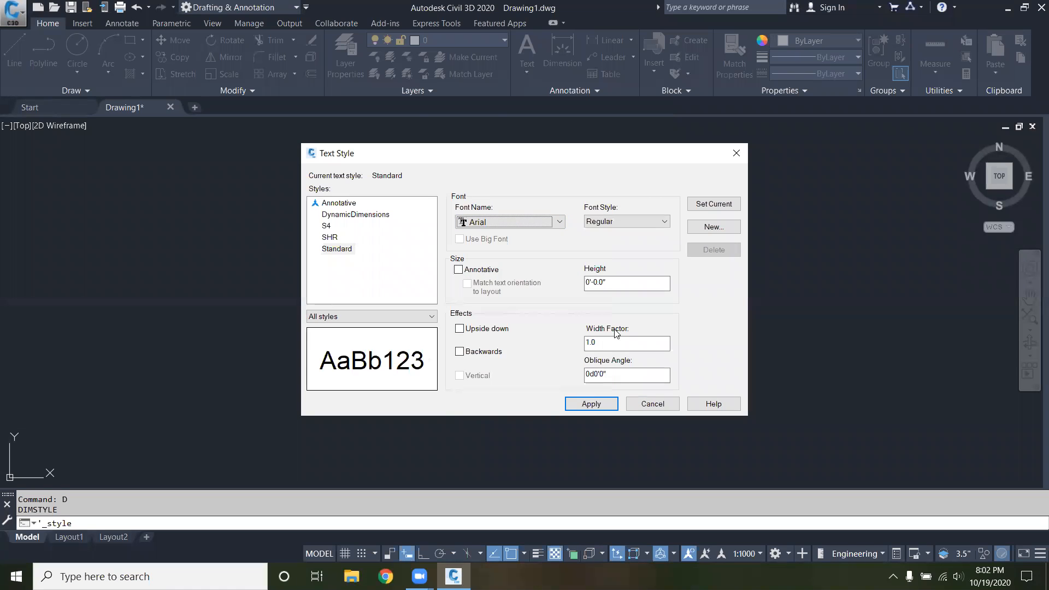
pyautogui.click(606, 406)
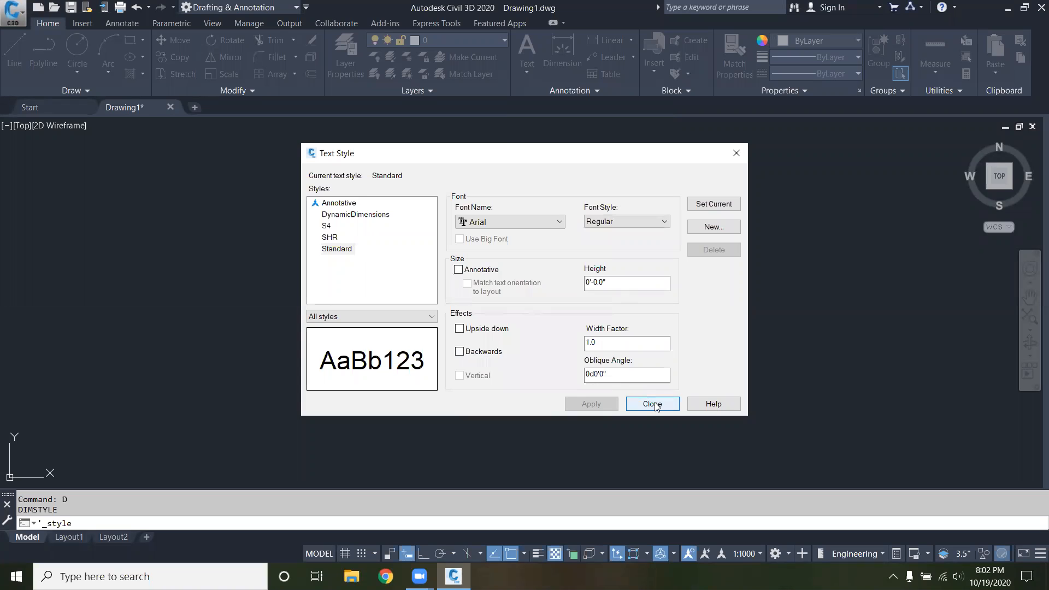
pyautogui.click(716, 204)
pyautogui.click(654, 404)
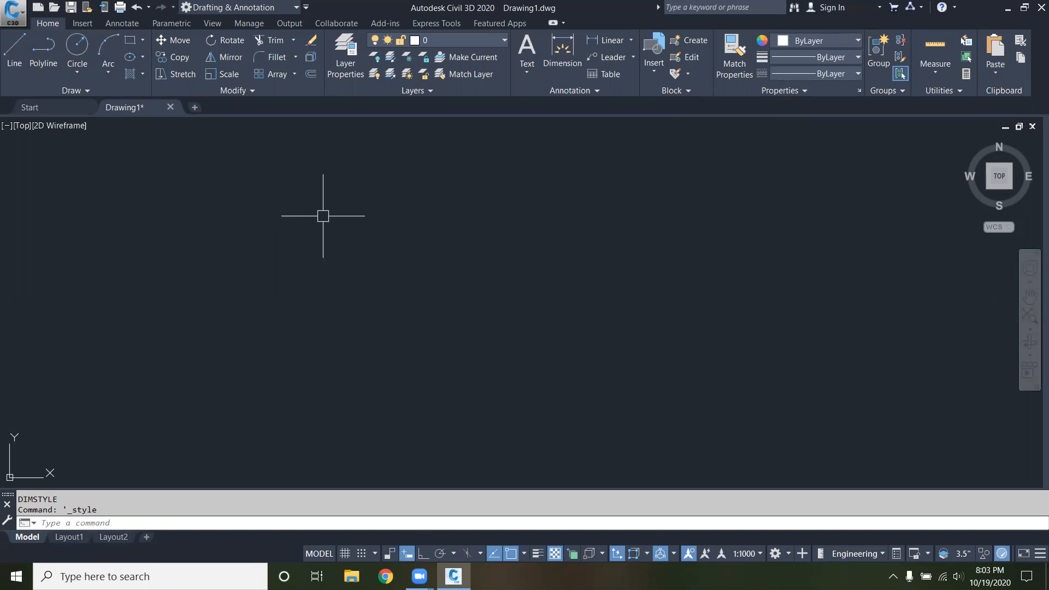
# Step: Turn on the grid display in the empty model space
pyautogui.scroll(-3, 323, 217)
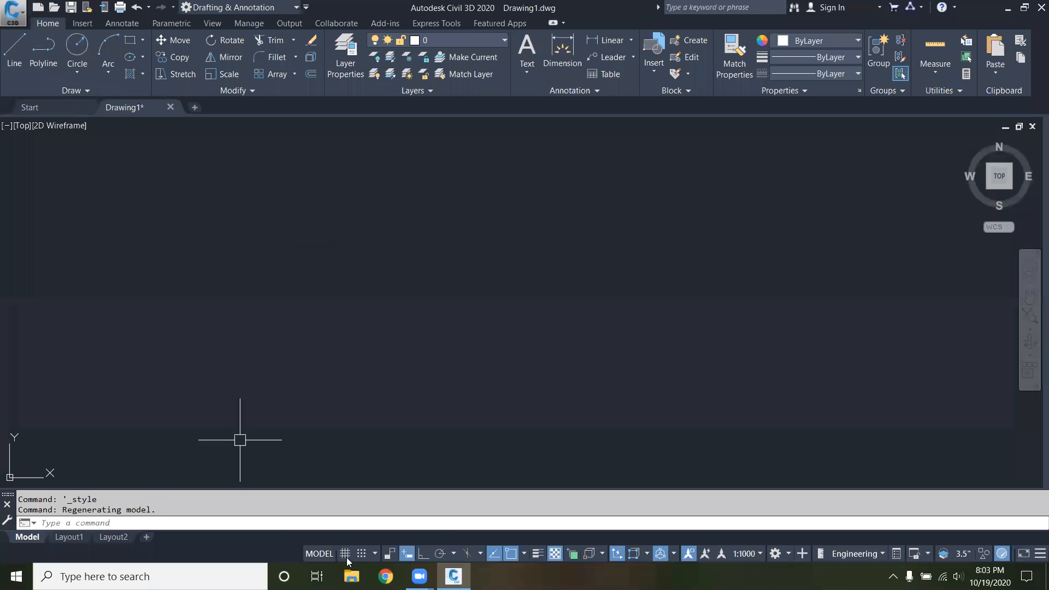
pyautogui.click(345, 553)
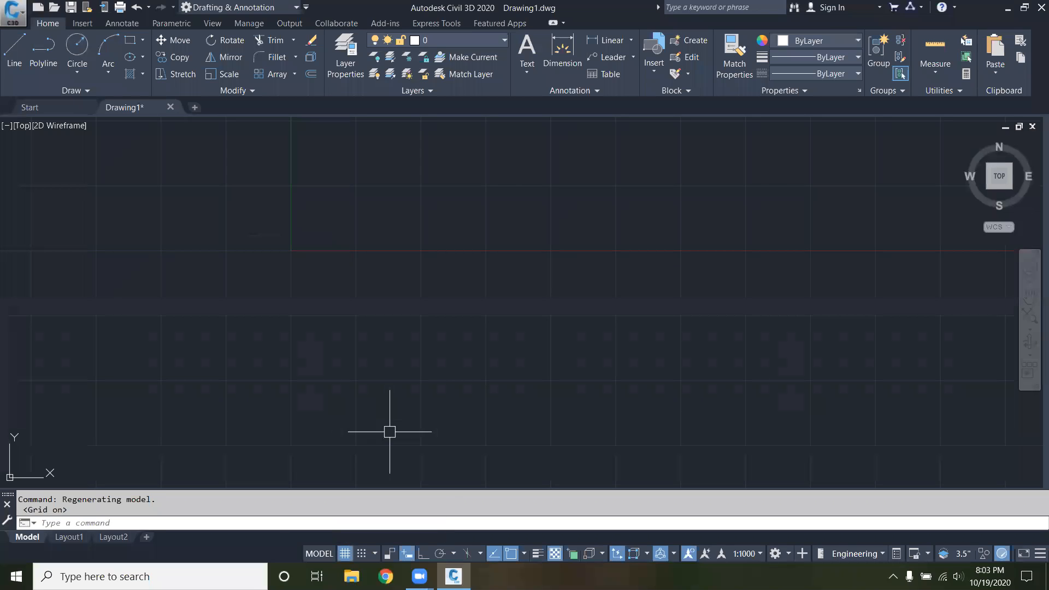
# Step: Examine the grid around the origin at different magnifications
pyautogui.scroll(-3, 434, 264)
pyautogui.scroll(-2, 434, 265)
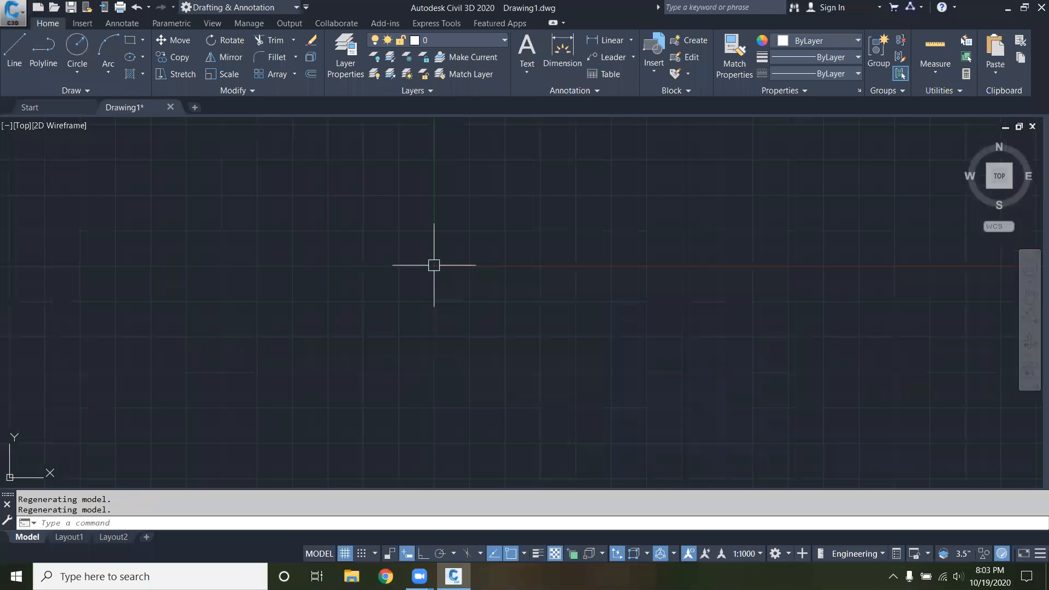
pyautogui.scroll(1, 434, 265)
pyautogui.scroll(2, 434, 265)
pyautogui.scroll(2, 434, 265)
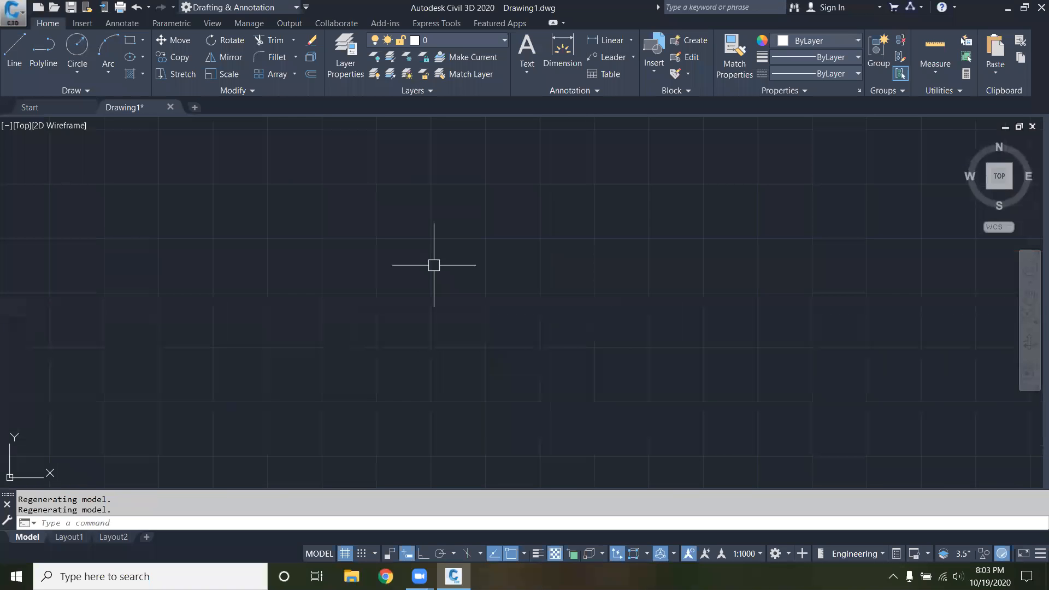
pyautogui.scroll(-1, 434, 265)
pyautogui.scroll(2, 434, 265)
pyautogui.scroll(-2, 434, 265)
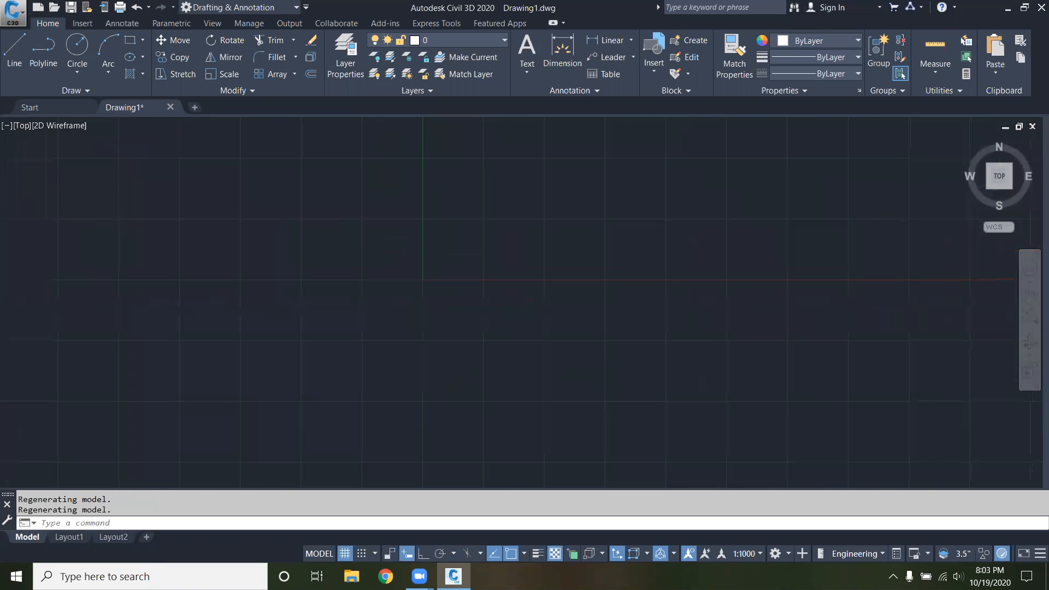
pyautogui.scroll(2, 434, 265)
pyautogui.scroll(-1, 434, 265)
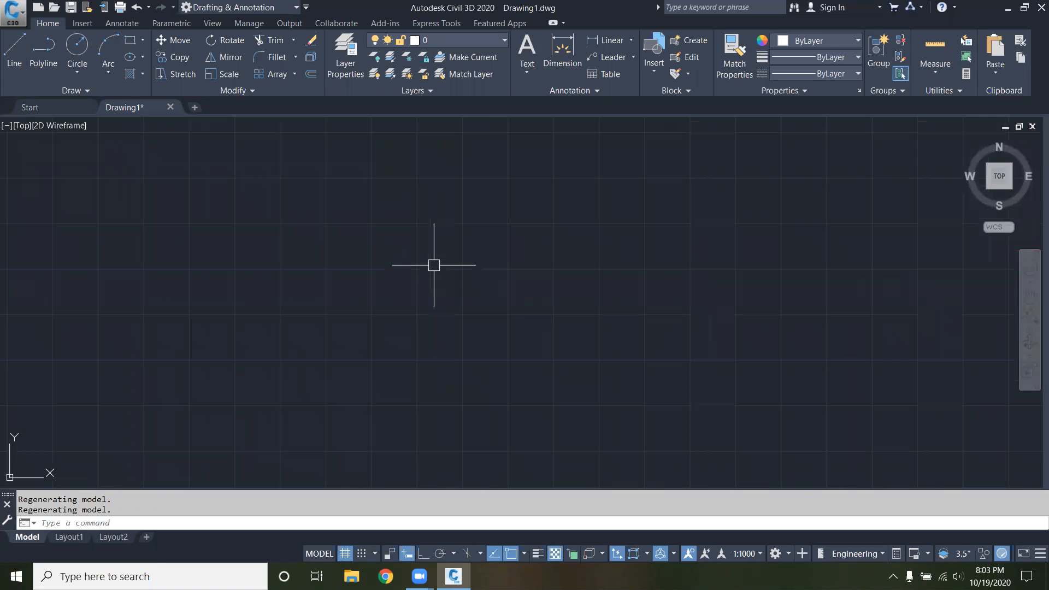
# Step: Draw four connected freehand line segments with Line, forming a rough quadrilateral whose last segment crosses the first
pyautogui.click(16, 50)
pyautogui.click(277, 254)
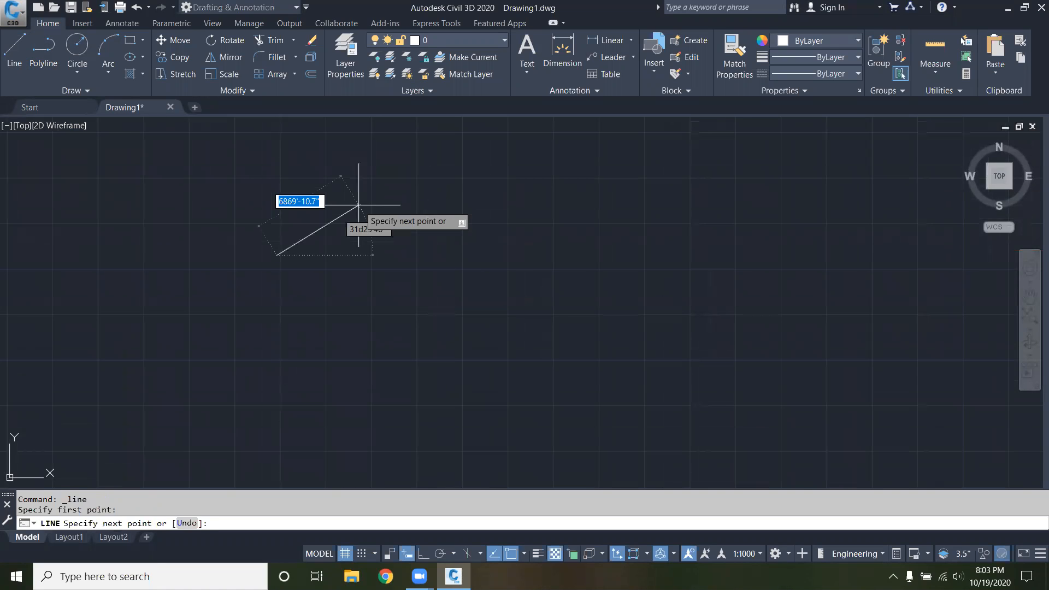
pyautogui.click(395, 193)
pyautogui.click(478, 303)
pyautogui.click(294, 303)
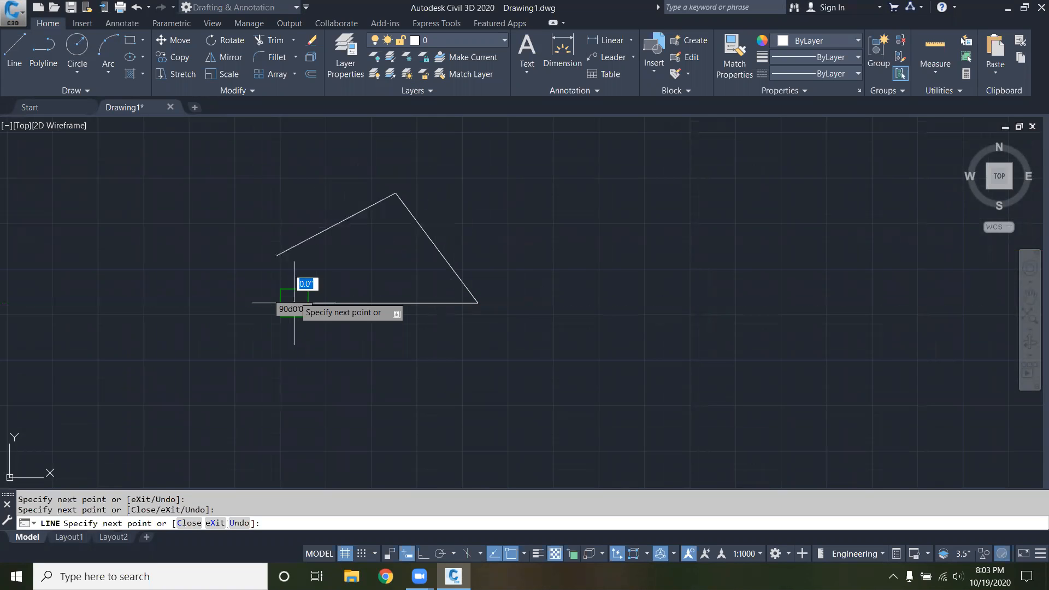
pyautogui.click(310, 217)
pyautogui.press('Escape')
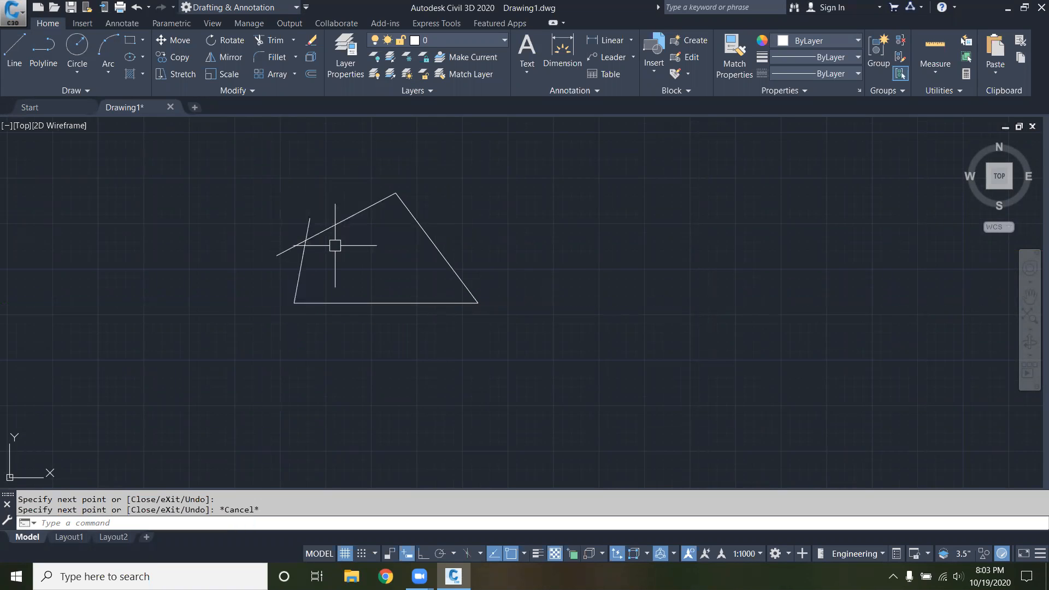
# Step: Examine the four-segment shape at different magnifications, and fit the view to the drawing's extents
pyautogui.scroll(10, 375, 245)
pyautogui.scroll(5, 376, 233)
pyautogui.scroll(-5, 374, 234)
pyautogui.scroll(-2, 521, 308)
pyautogui.scroll(-5, 521, 308)
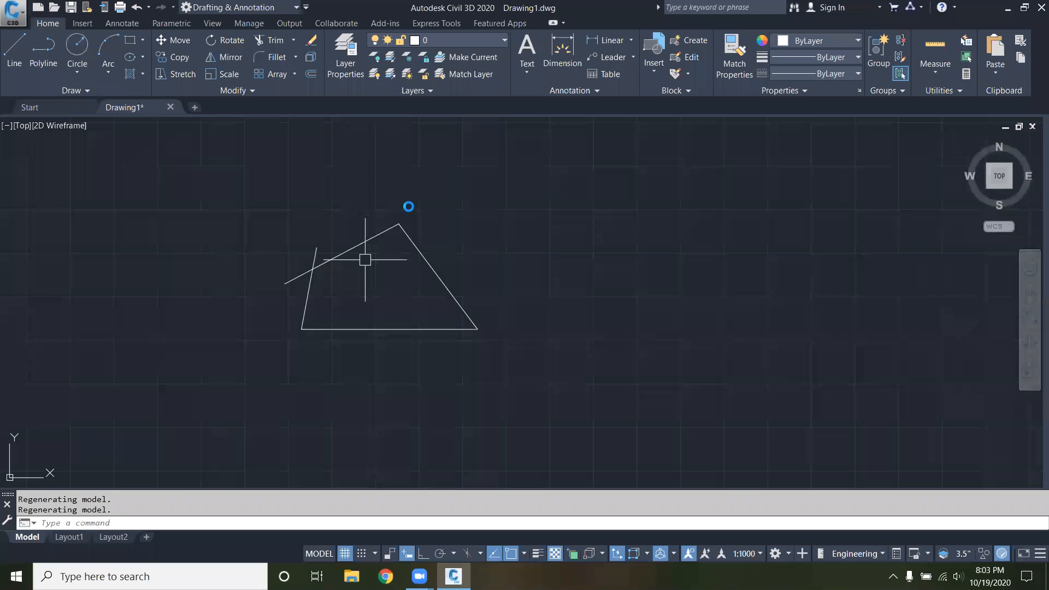
pyautogui.scroll(-5, 403, 213)
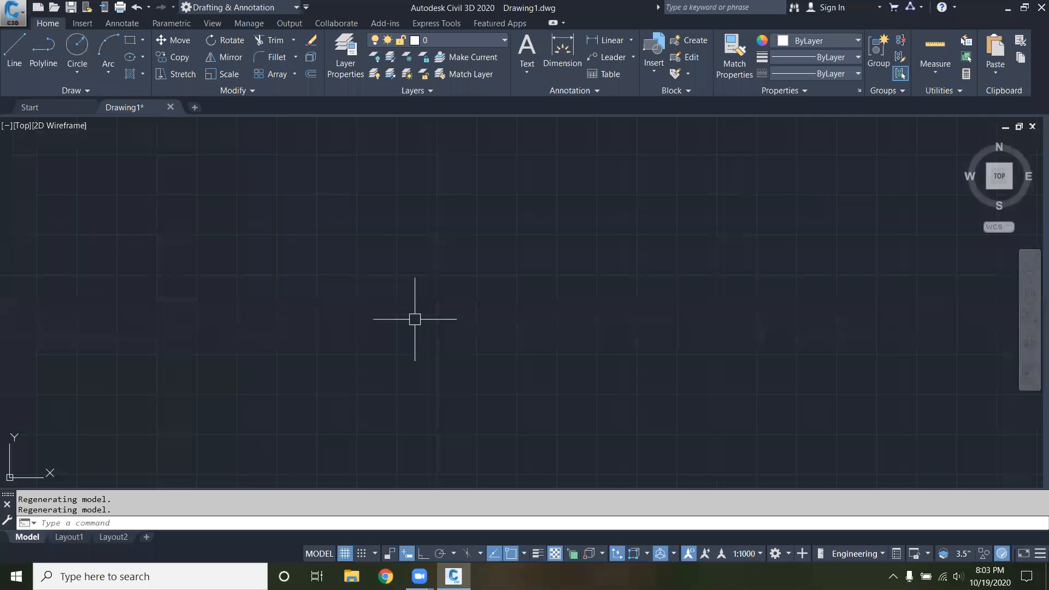
pyautogui.scroll(2, 417, 261)
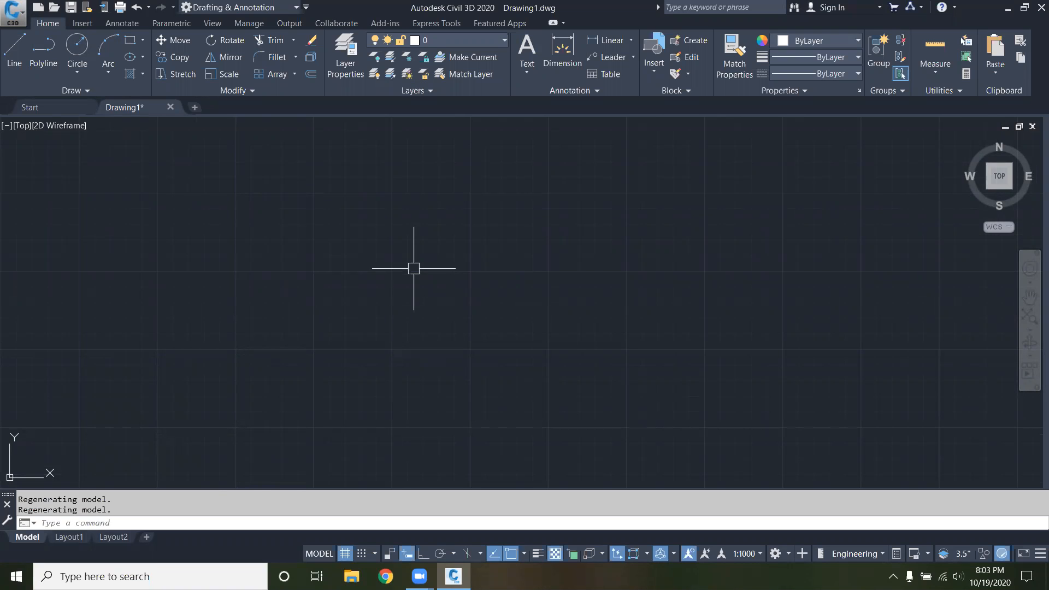
pyautogui.middleClick(413, 268)
pyautogui.middleClick(414, 268)
pyautogui.scroll(-5, 414, 268)
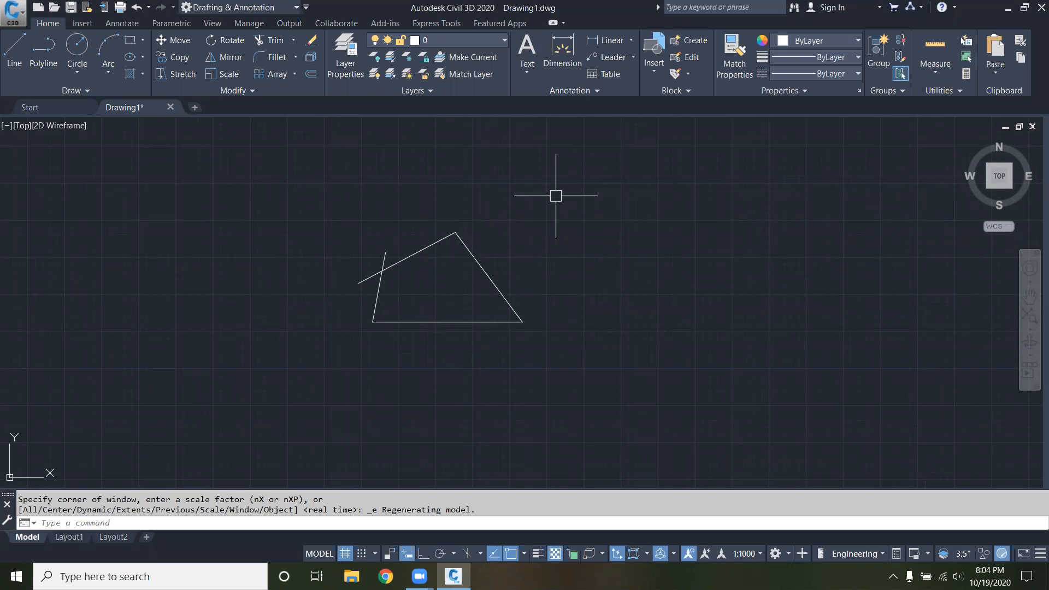
# Step: Draw a zigzag of six connected freehand line segments with Line, overlapping the existing quadrilateral
pyautogui.click(15, 49)
pyautogui.click(339, 192)
pyautogui.click(556, 216)
pyautogui.click(555, 282)
pyautogui.click(325, 217)
pyautogui.click(459, 339)
pyautogui.click(465, 155)
pyautogui.click(377, 195)
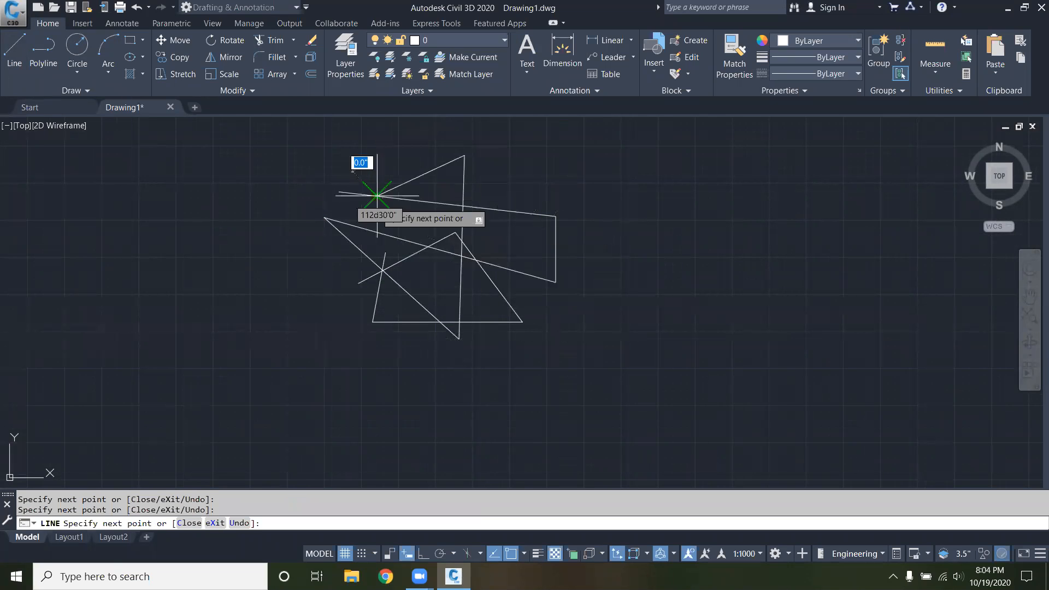
pyautogui.press('Escape')
# Step: Examine the overlapping lines and the surrounding grid at close and distant magnifications
pyautogui.scroll(10, 530, 164)
pyautogui.scroll(8, 625, 157)
pyautogui.scroll(3, 625, 157)
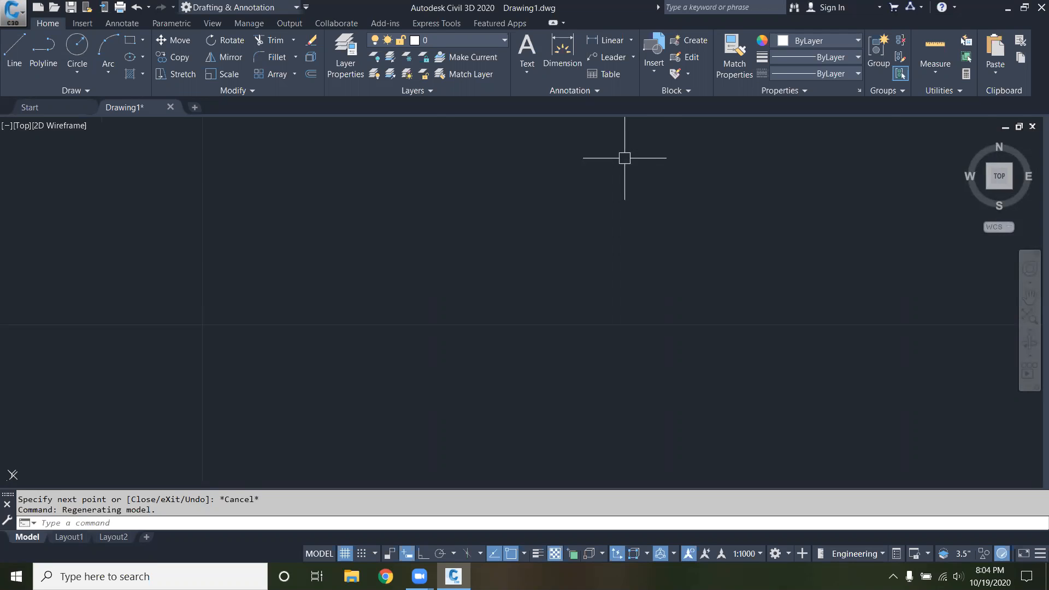
pyautogui.scroll(2, 619, 172)
pyautogui.scroll(2, 614, 185)
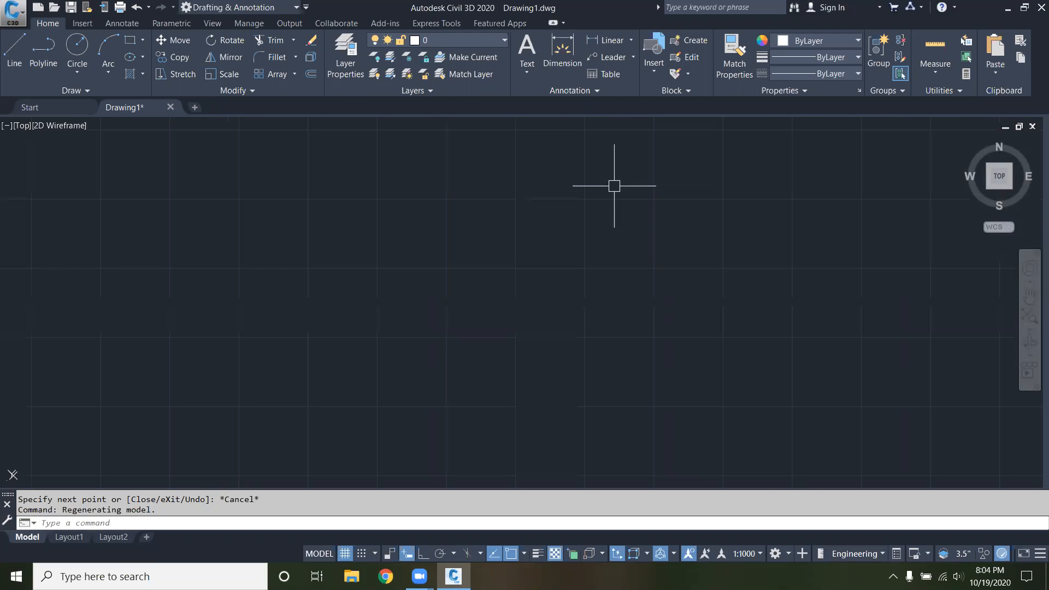
pyautogui.scroll(-1, 550, 224)
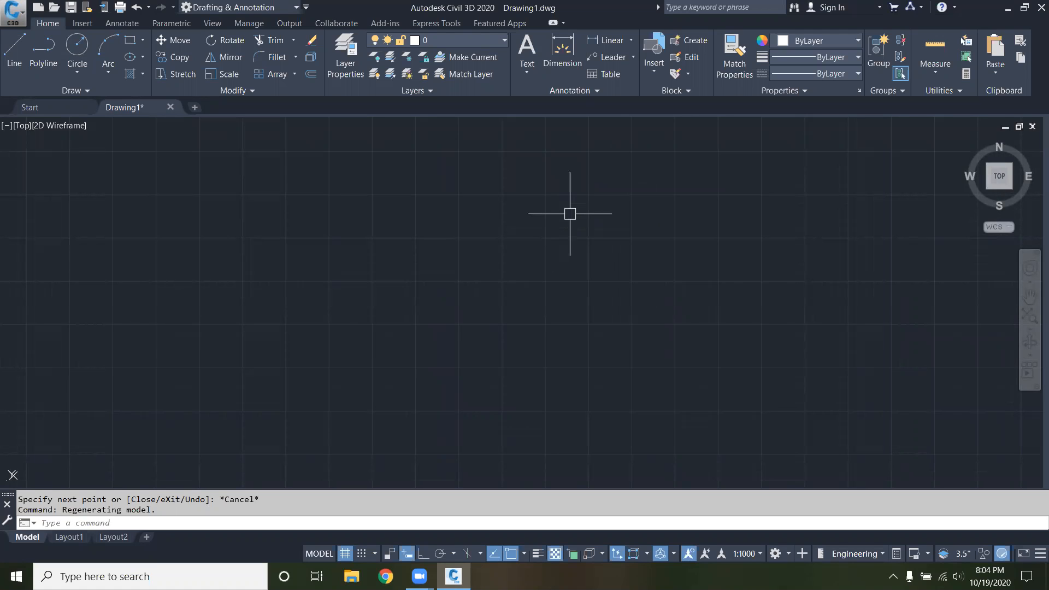
pyautogui.scroll(-1, 570, 213)
pyautogui.scroll(-5, 571, 223)
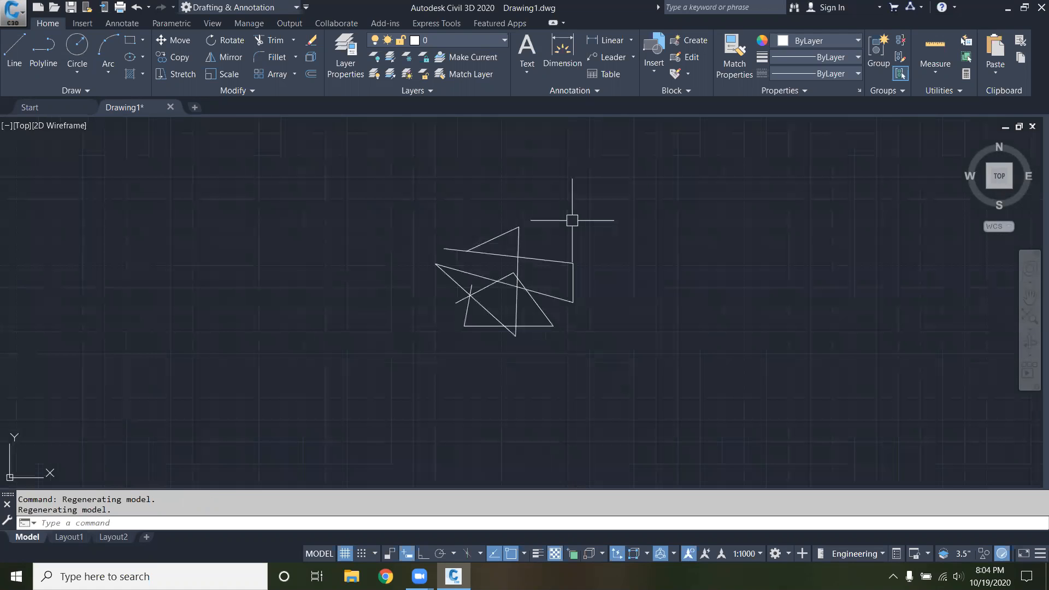
pyautogui.scroll(2, 507, 317)
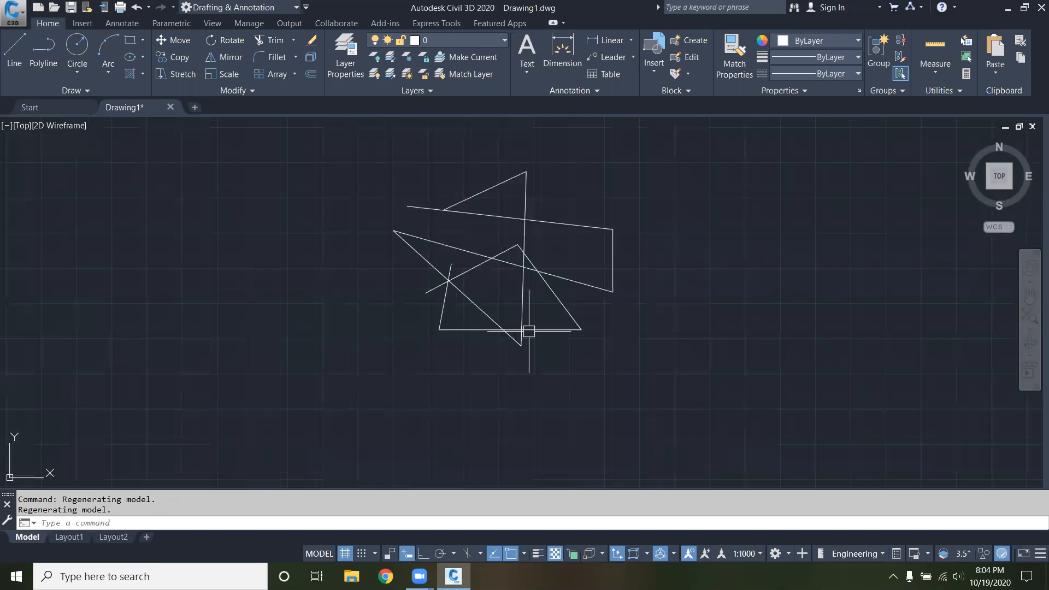
pyautogui.scroll(-2, 464, 352)
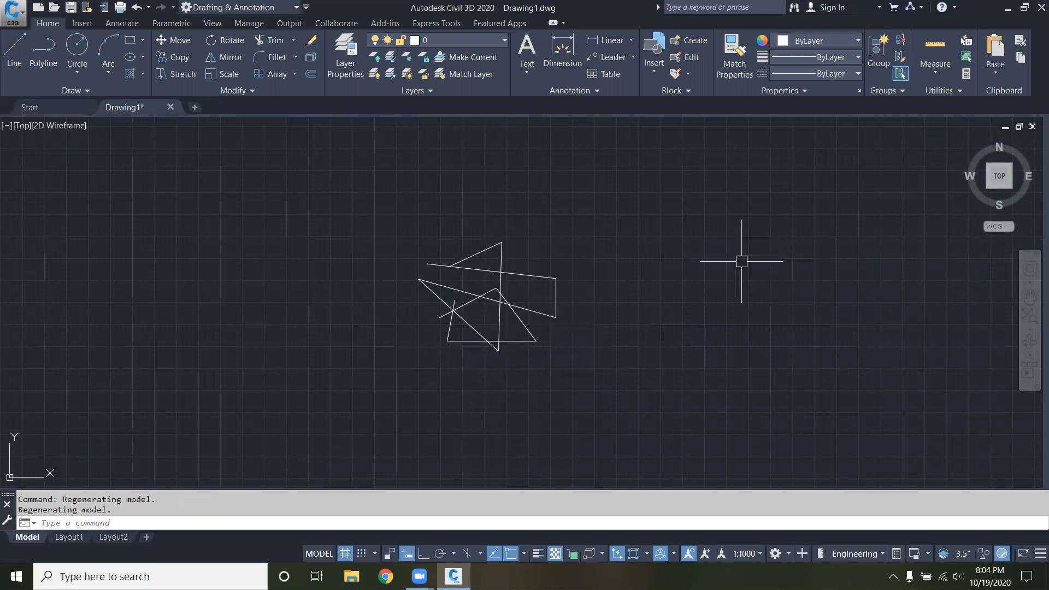
pyautogui.scroll(4, 634, 271)
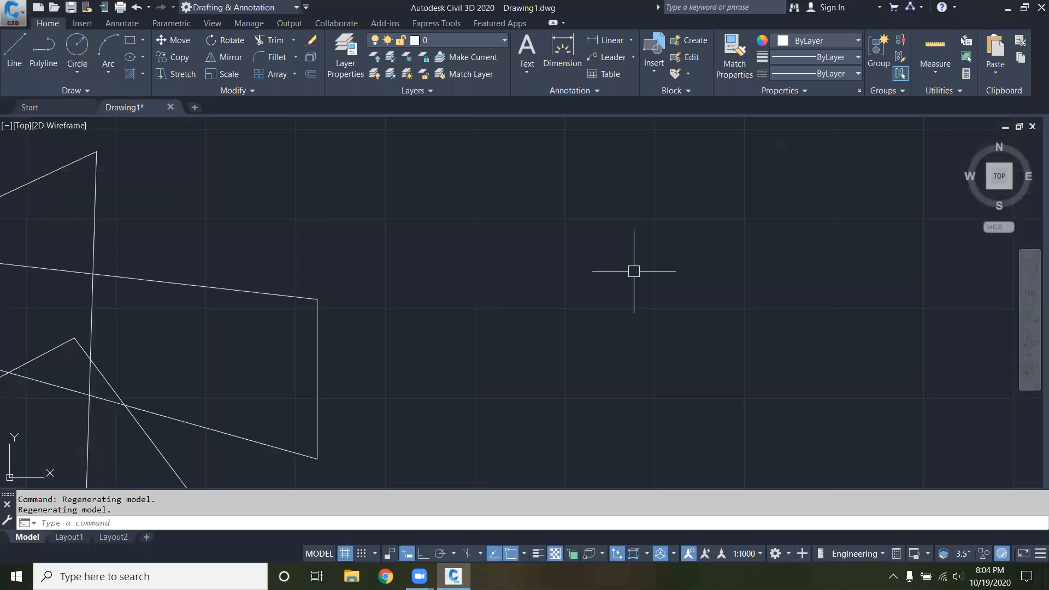
# Step: Zoom to the whole drawing area with the ZA command
pyautogui.scroll(3, 634, 271)
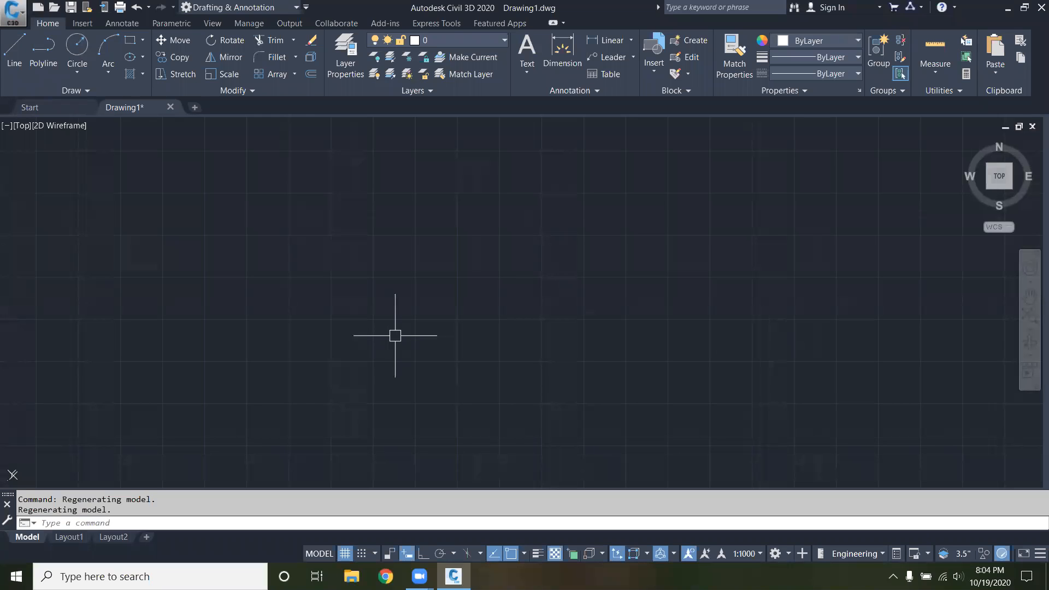
pyautogui.write('za')
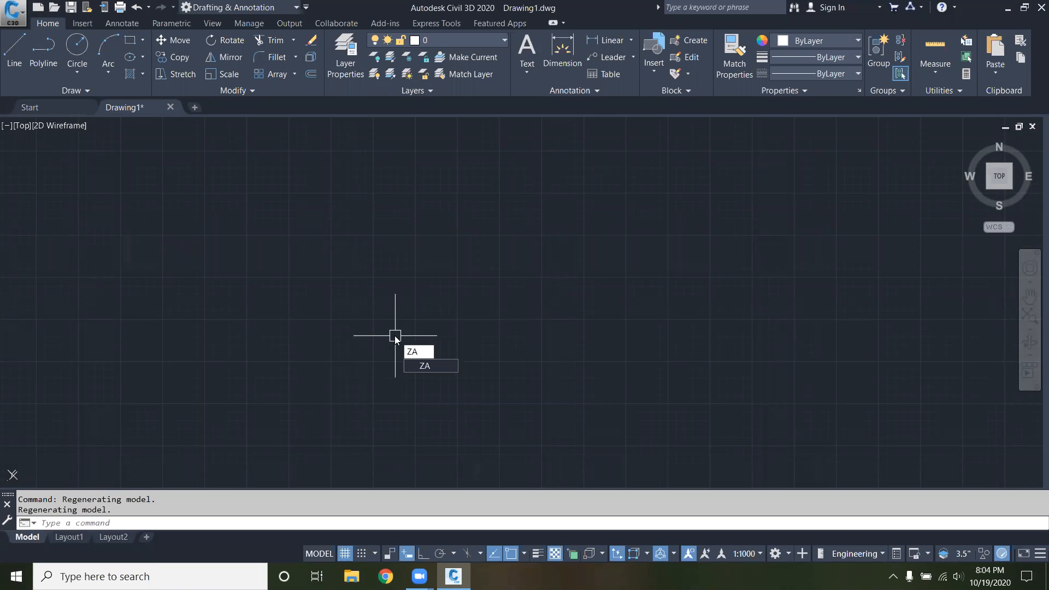
pyautogui.press('Return')
# Step: Examine the overlapping lines and their size against the surrounding grid at distant and close magnifications
pyautogui.scroll(-2, 399, 336)
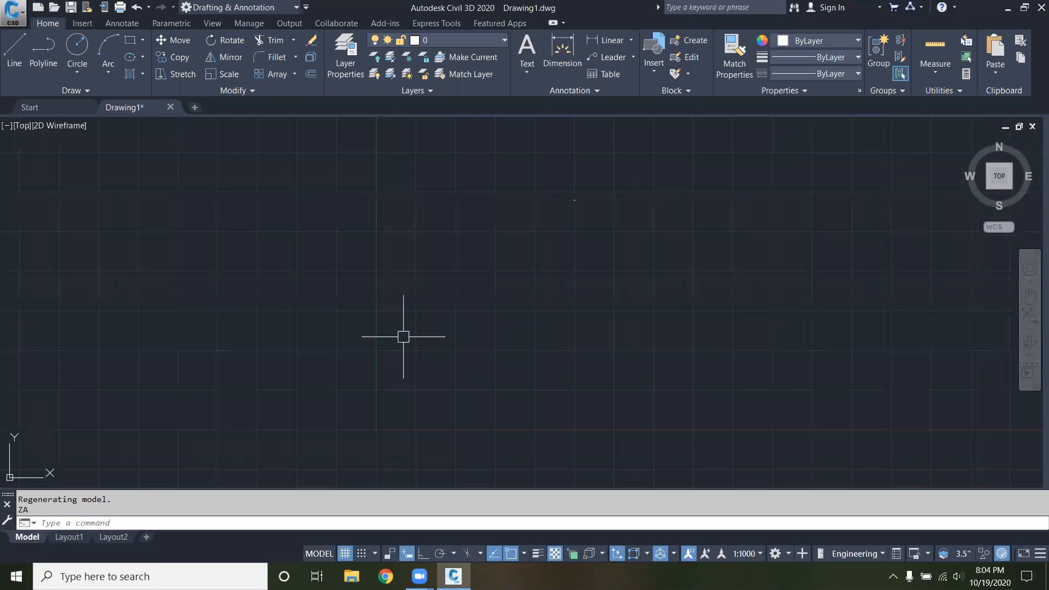
pyautogui.scroll(1, 413, 324)
pyautogui.scroll(3, 489, 309)
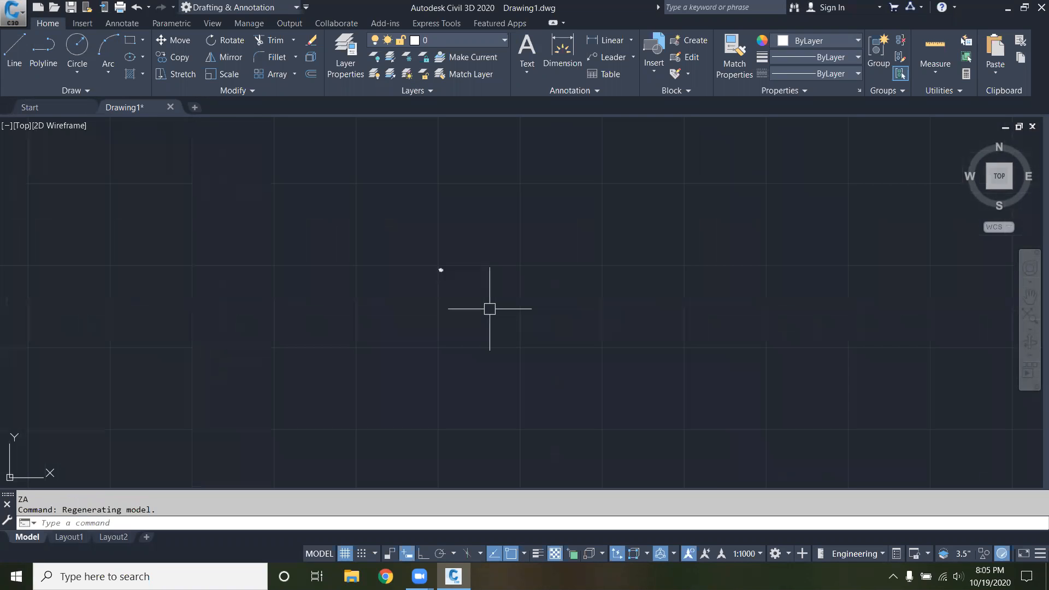
pyautogui.scroll(-1, 396, 249)
pyautogui.scroll(4, 395, 242)
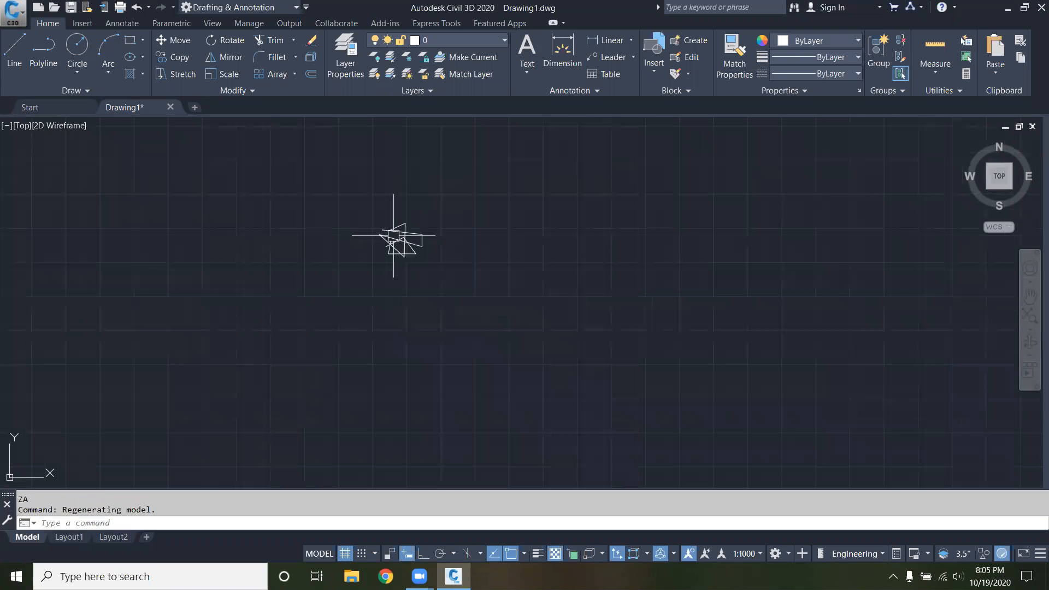
pyautogui.scroll(5, 394, 236)
pyautogui.scroll(6, 495, 239)
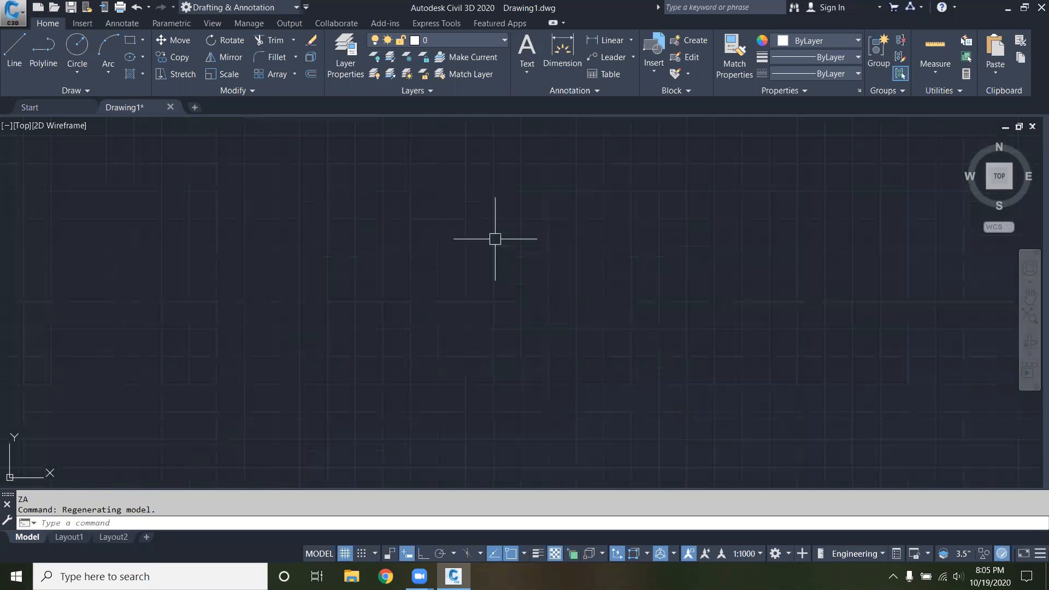
# Step: Zoom to the whole drawing area with ZA, and repeat it with the Zoom command's All option
pyautogui.write('za')
pyautogui.press('Return')
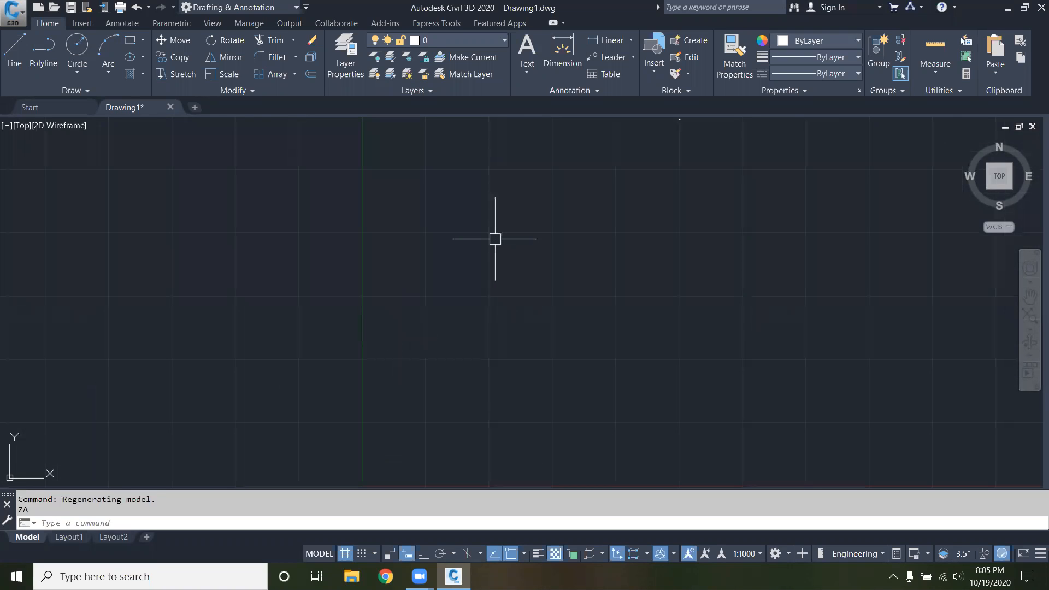
pyautogui.press('Escape')
pyautogui.press('Escape')
pyautogui.write('z')
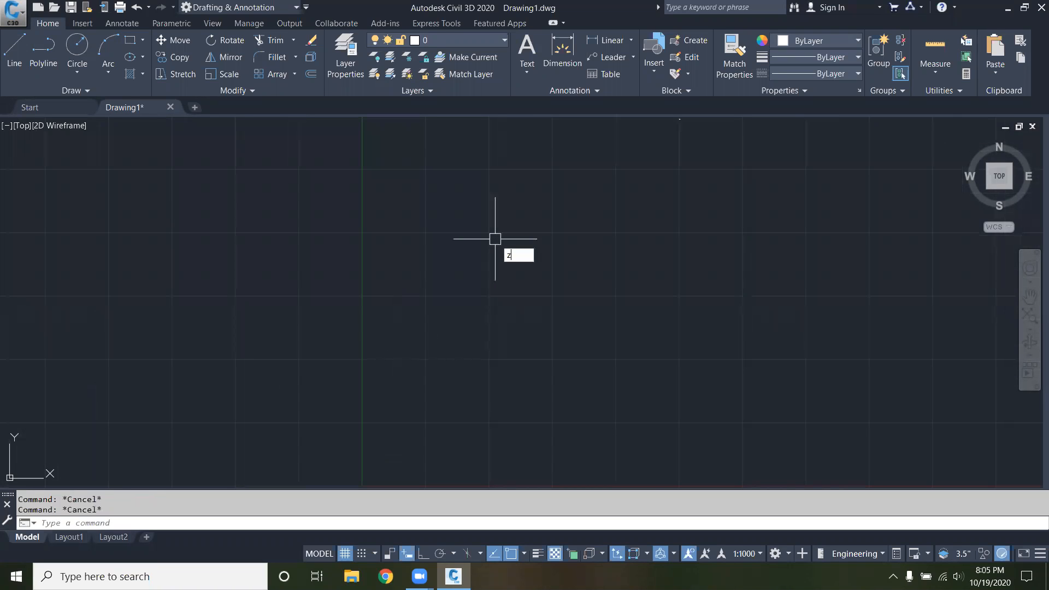
pyautogui.press('Return')
pyautogui.write('a')
pyautogui.press('Return')
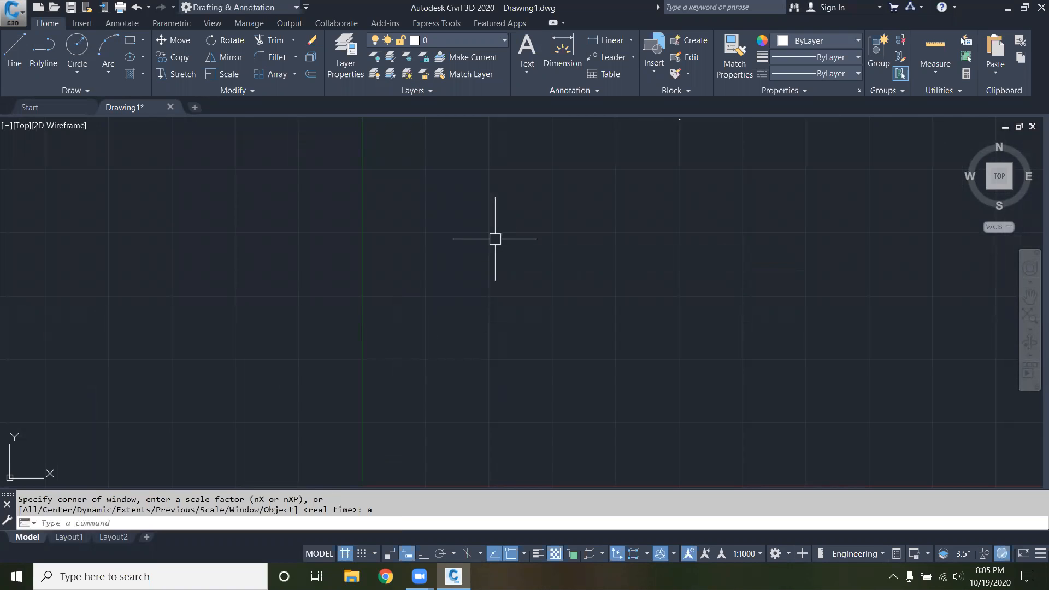
# Step: Fit the view to the overlapping lines with the Zoom command's Extents option
pyautogui.press('Escape')
pyautogui.press('Escape')
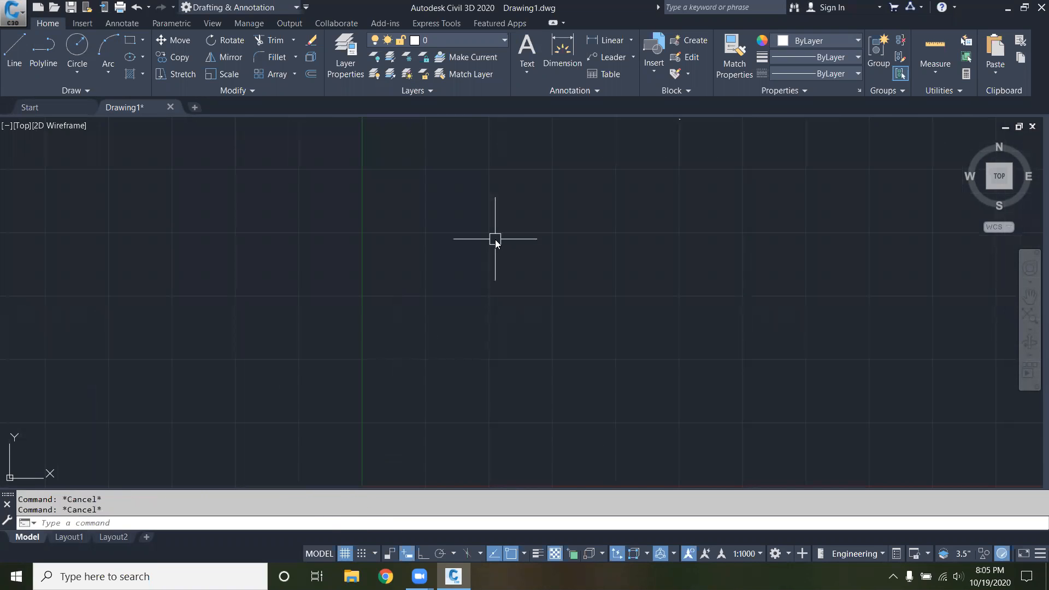
pyautogui.press('Return')
pyautogui.write('e')
pyautogui.press('Return')
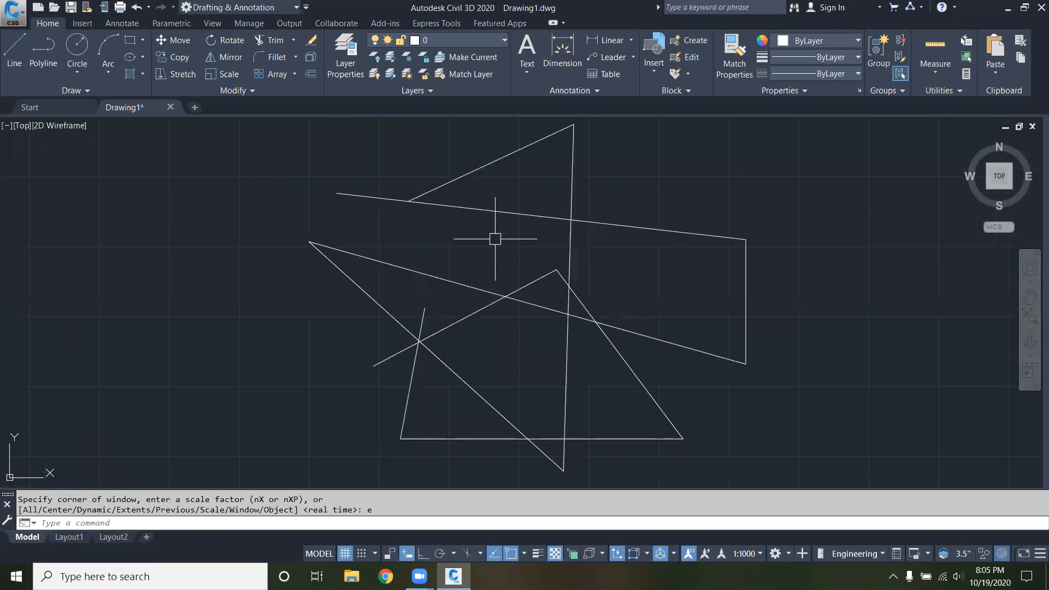
pyautogui.press('Escape')
pyautogui.press('Escape')
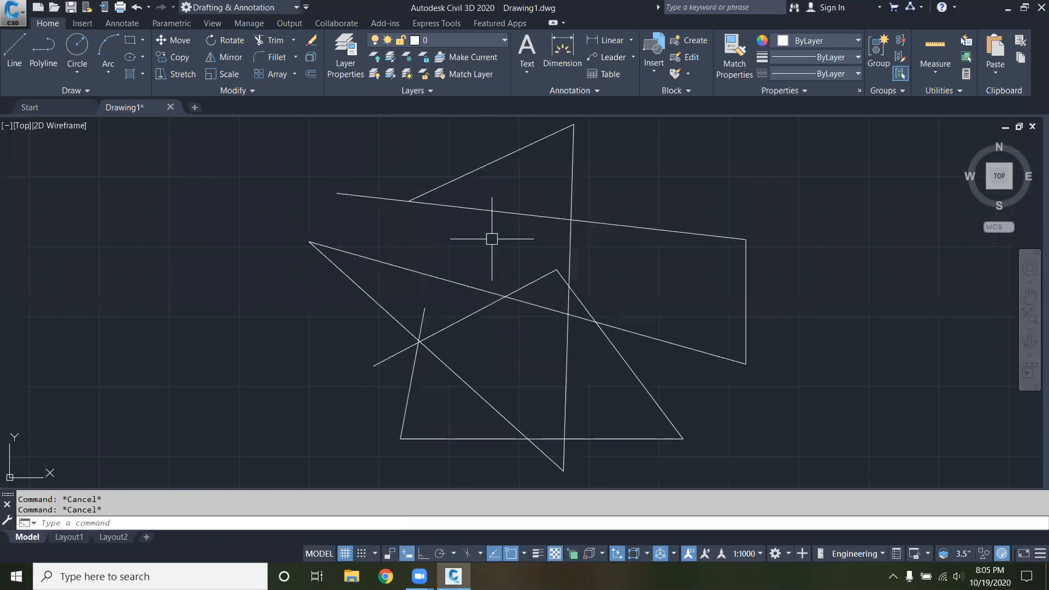
# Step: Magnify an empty part of the grid, and return to the whole drawing area with Zoom's All option
pyautogui.scroll(10, 510, 226)
pyautogui.write('z')
pyautogui.press('Return')
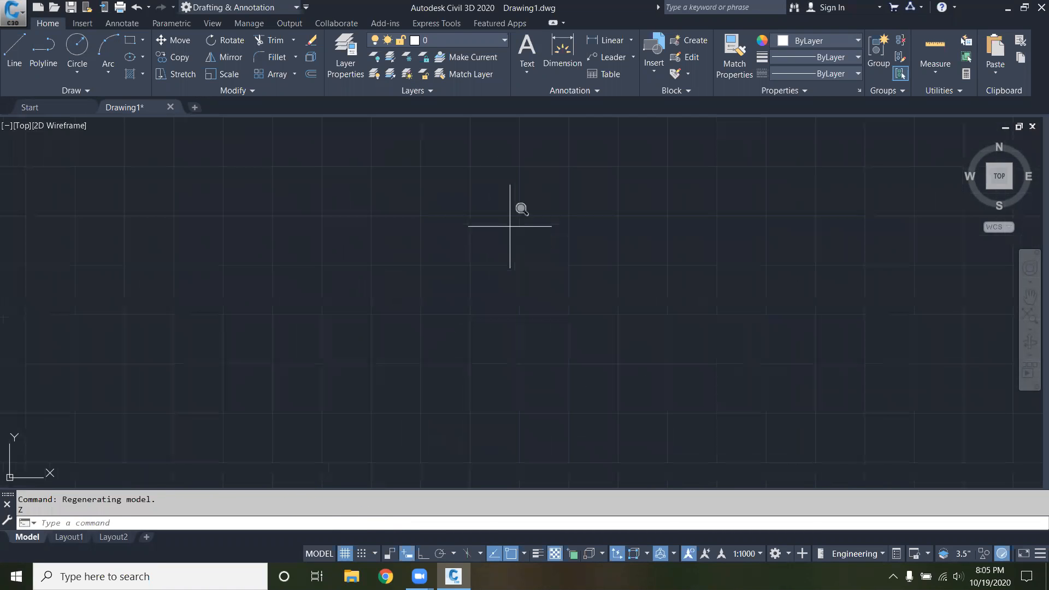
pyautogui.write('a')
pyautogui.press('Return')
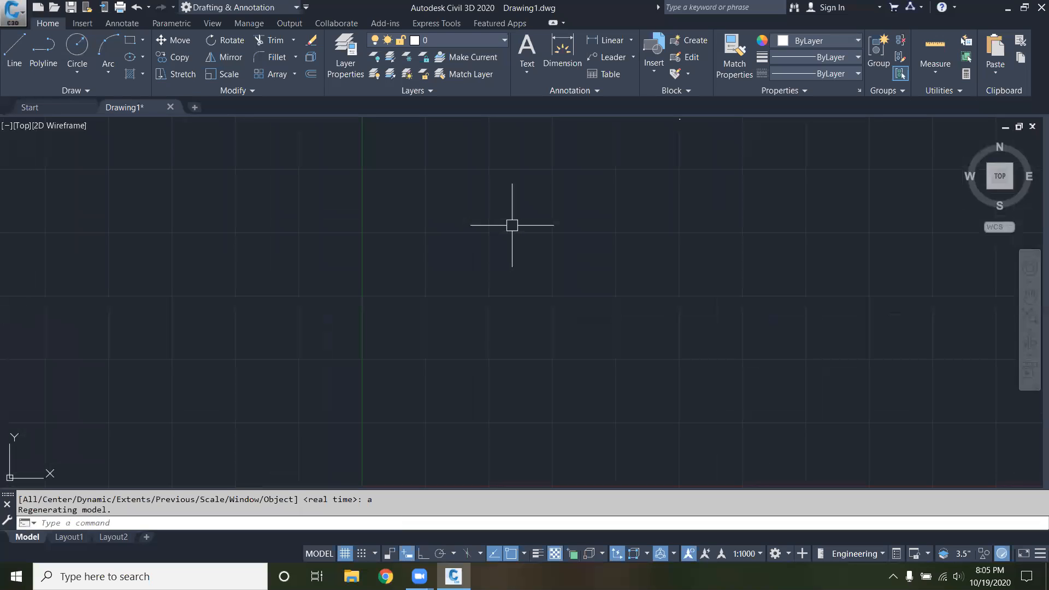
# Step: Examine the grid, the small group of lines and a single line segment at distant and close magnifications
pyautogui.scroll(2, 492, 248)
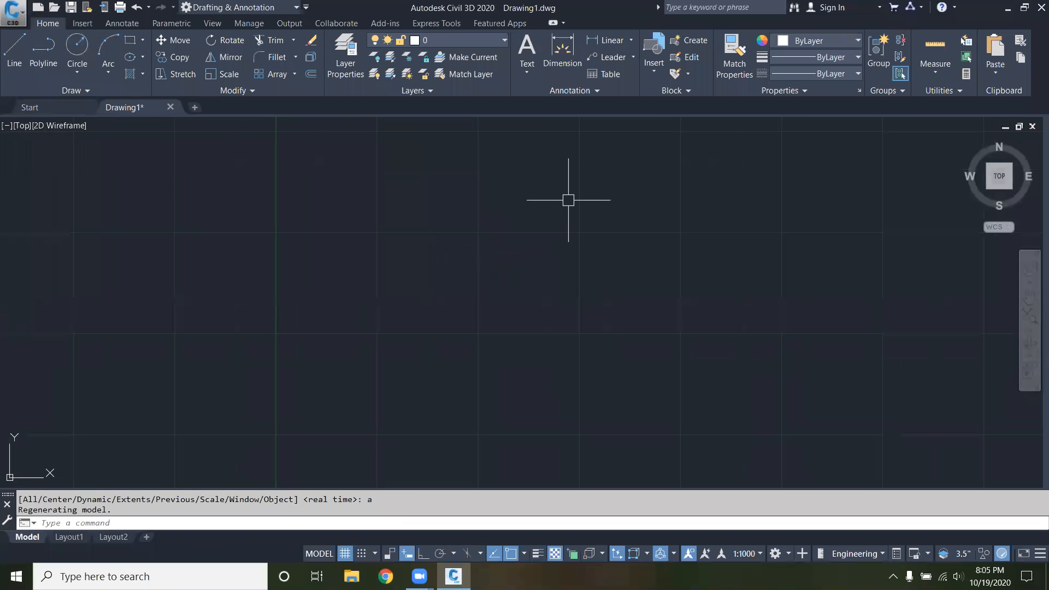
pyautogui.scroll(1, 539, 236)
pyautogui.scroll(1, 684, 237)
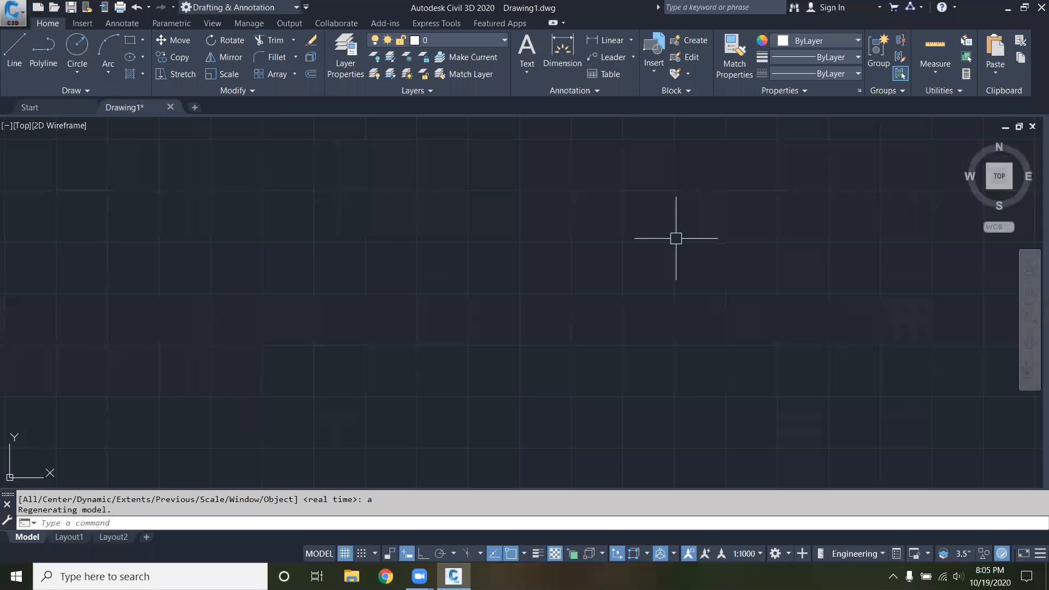
pyautogui.scroll(-1, 635, 241)
pyautogui.scroll(-5, 635, 240)
pyautogui.scroll(10, 609, 263)
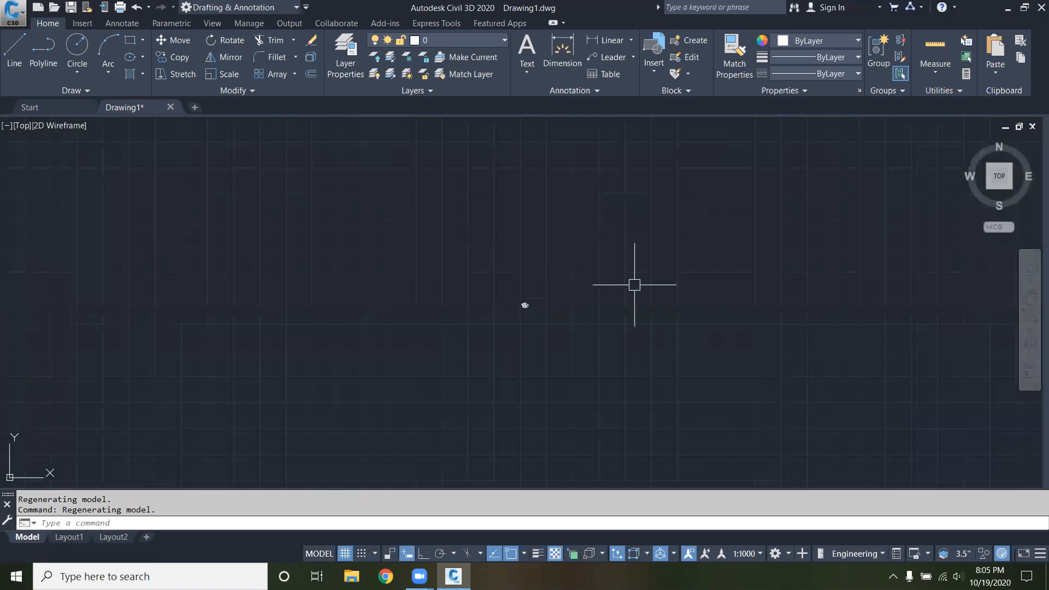
pyautogui.scroll(5, 567, 290)
pyautogui.scroll(5, 569, 214)
pyautogui.scroll(5, 569, 214)
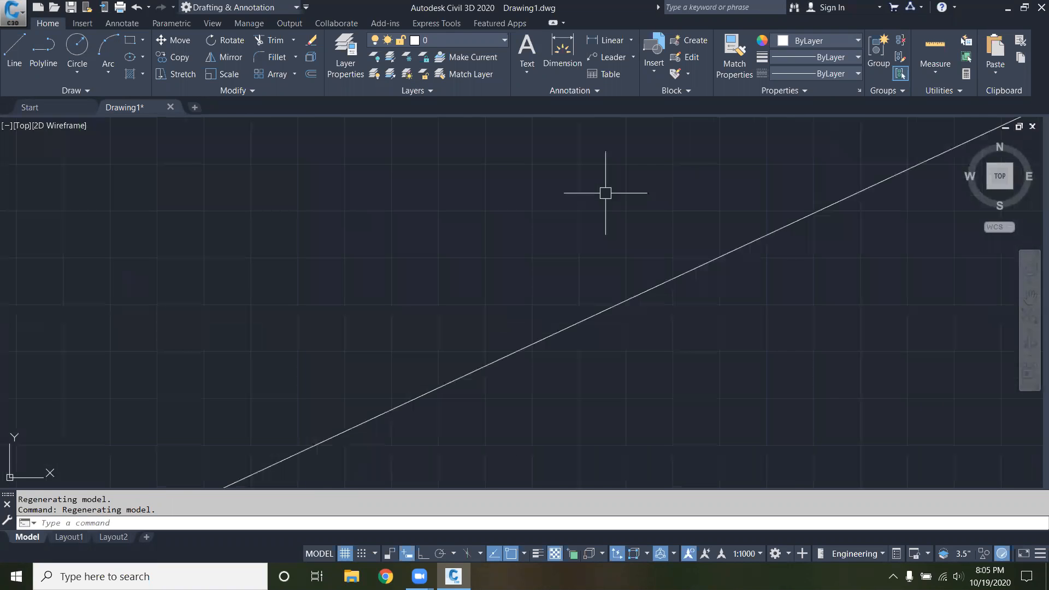
pyautogui.scroll(5, 605, 193)
pyautogui.scroll(3, 609, 194)
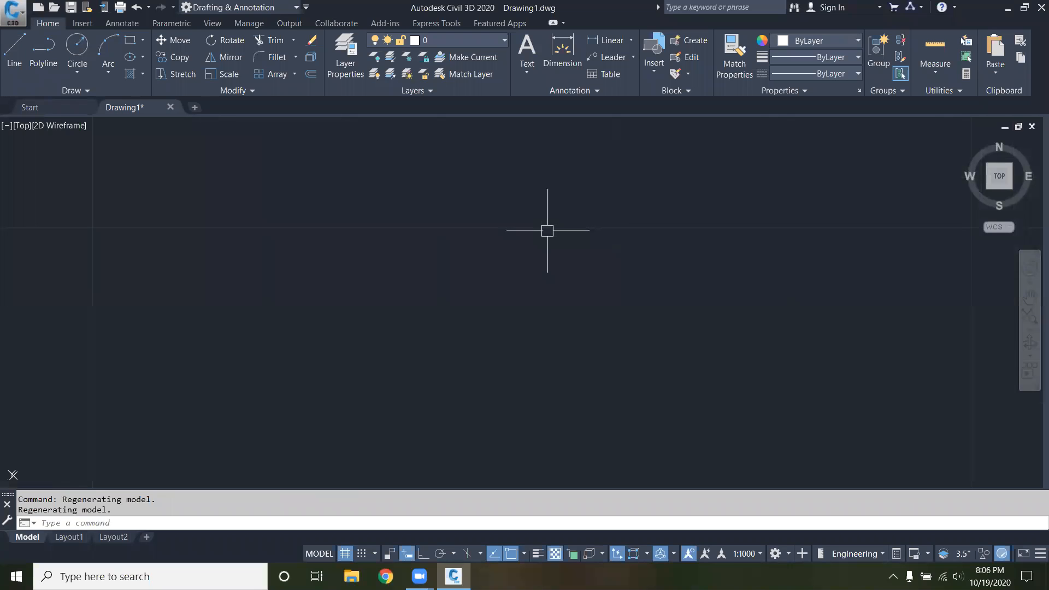
# Step: Zoom to the whole drawing area with ZA, and examine the group of lines near its upper edge
pyautogui.write('ZA')
pyautogui.press('Return')
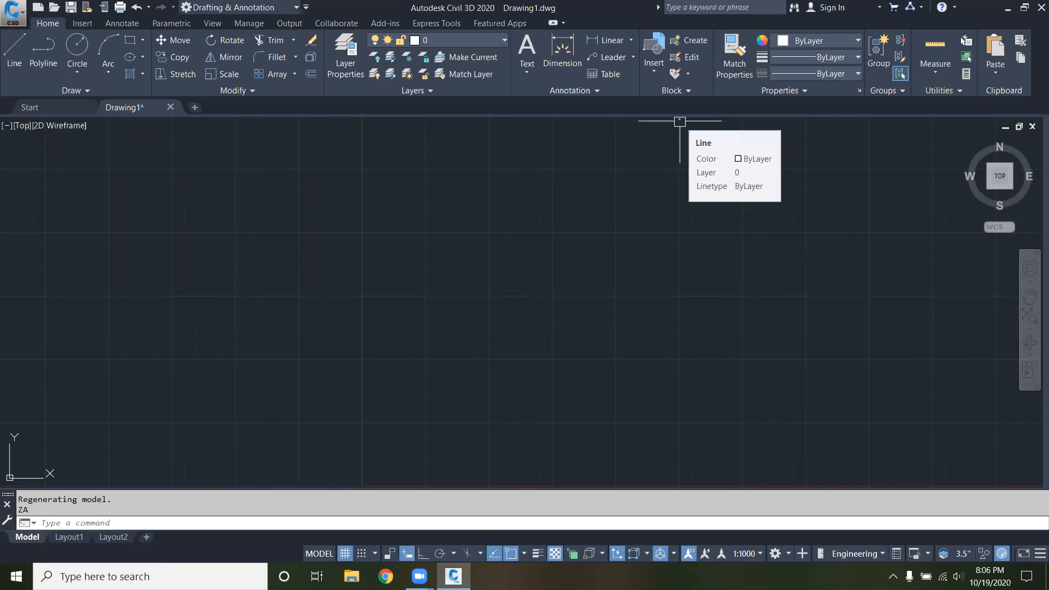
pyautogui.scroll(2, 680, 123)
pyautogui.scroll(-2, 680, 122)
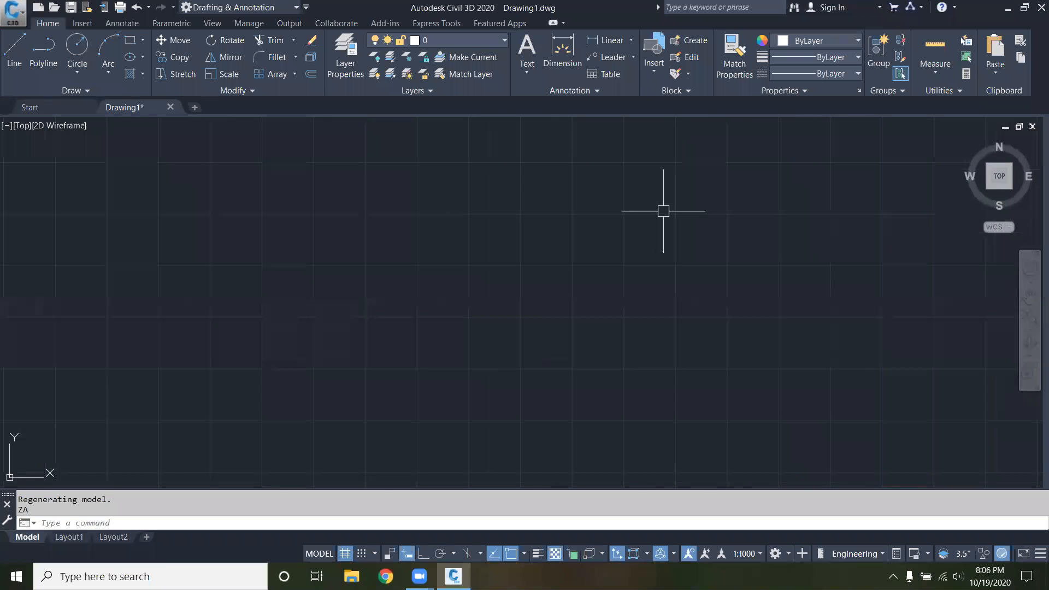
pyautogui.scroll(1, 672, 152)
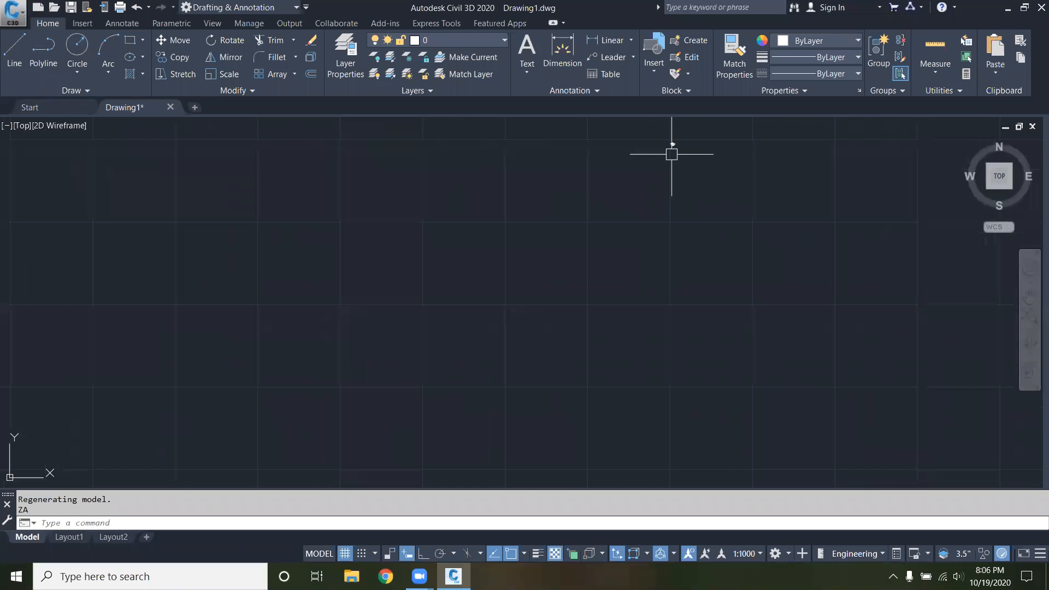
pyautogui.scroll(3, 673, 161)
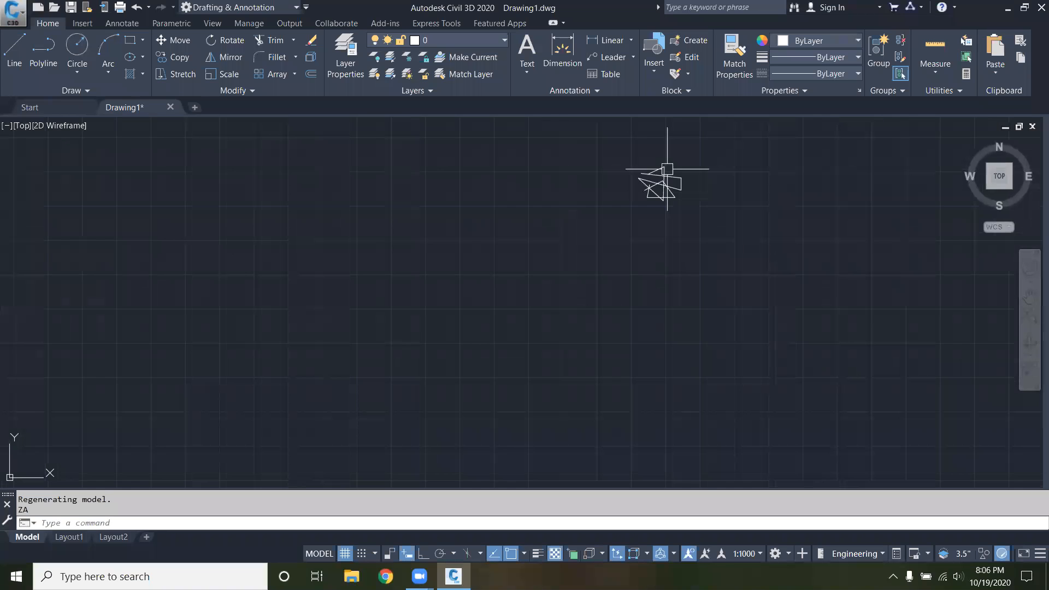
pyautogui.scroll(2, 678, 164)
pyautogui.scroll(-2, 668, 169)
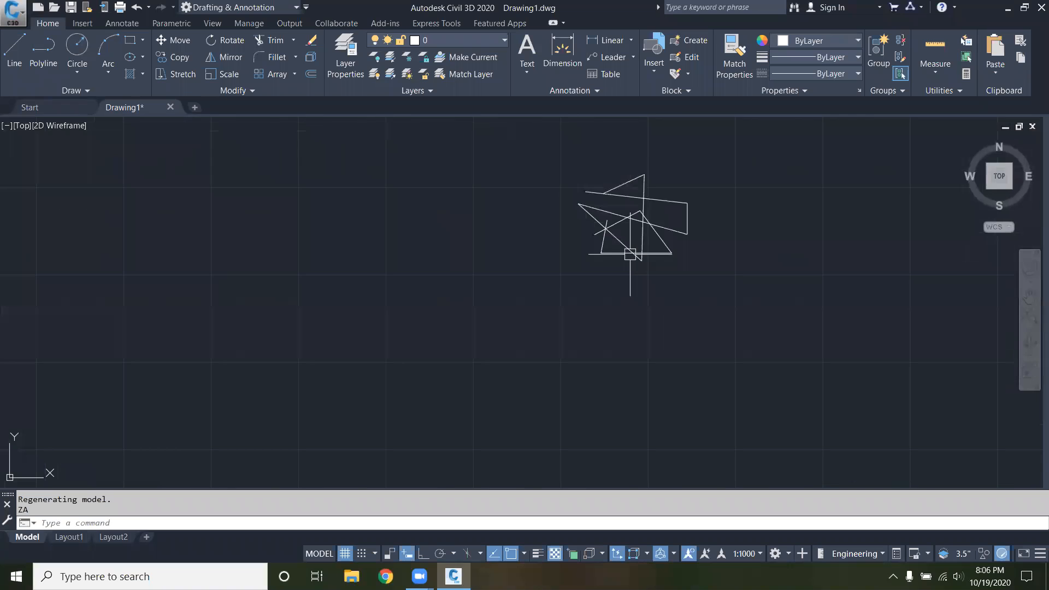
pyautogui.scroll(1, 640, 218)
pyautogui.scroll(-3, 626, 227)
# Step: Compare the whole drawing area using ZA with the fitted linework using ZE
pyautogui.write('Za')
pyautogui.click(616, 370)
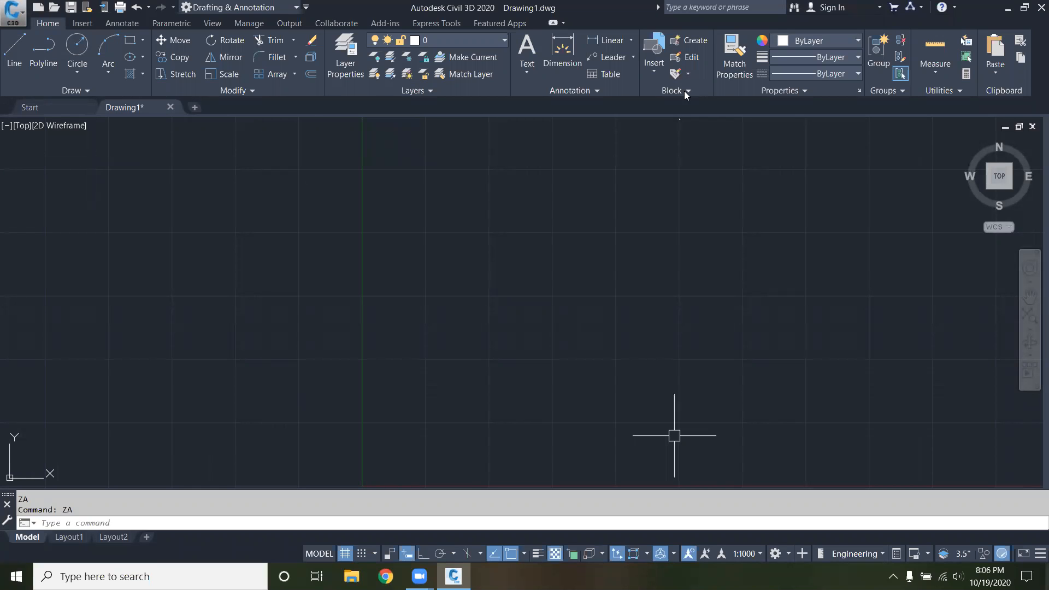
pyautogui.write('ZE')
pyautogui.press('Return')
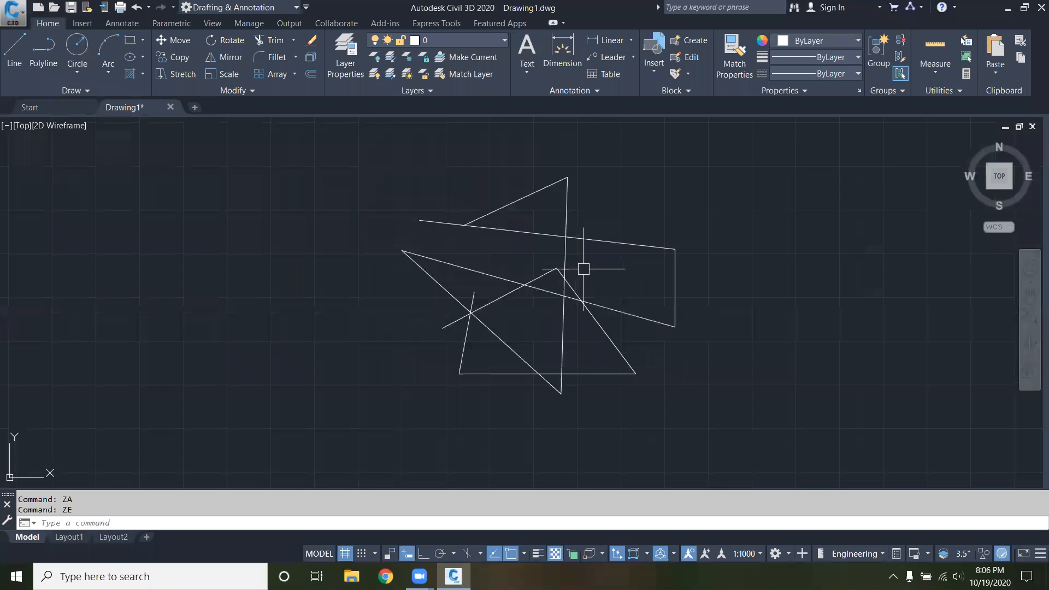
# Step: Examine the group of lines and the empty grid around it at changing magnifications
pyautogui.scroll(-10, 581, 272)
pyautogui.scroll(-5, 616, 245)
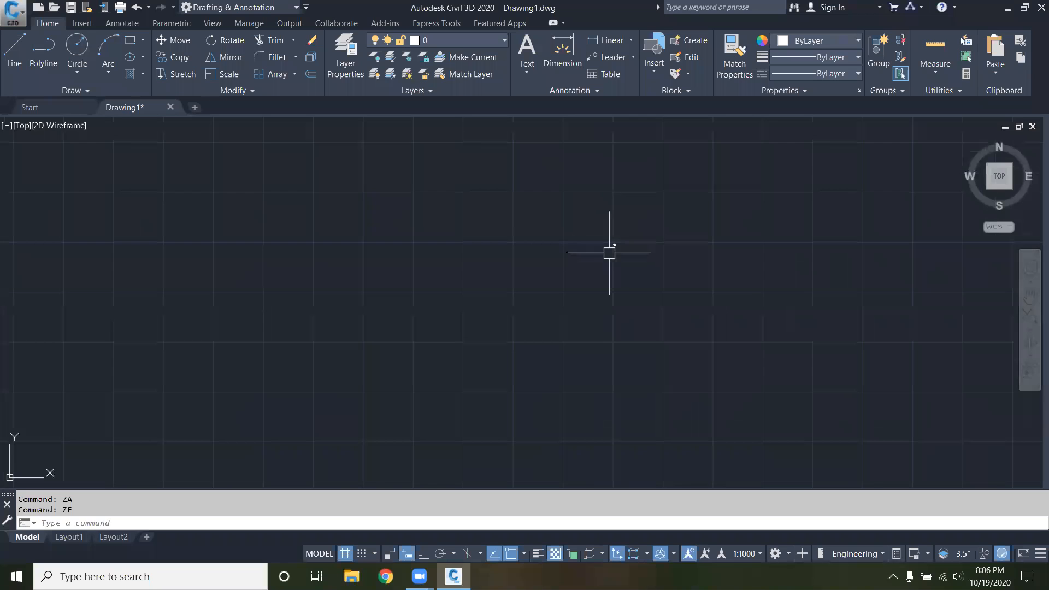
pyautogui.scroll(7, 599, 282)
pyautogui.scroll(2, 647, 213)
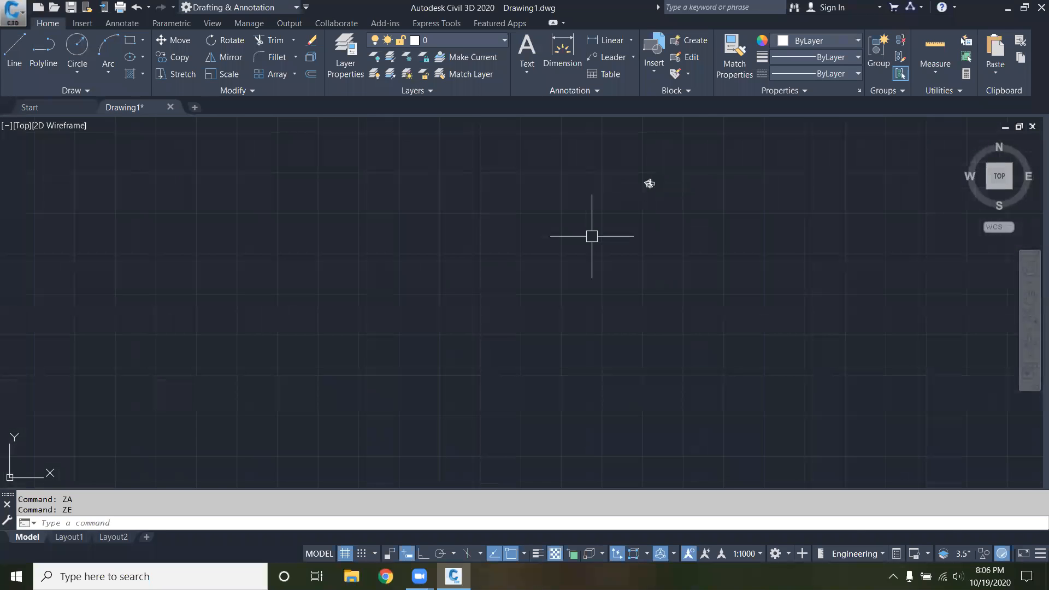
pyautogui.scroll(-4, 585, 232)
pyautogui.scroll(3, 502, 335)
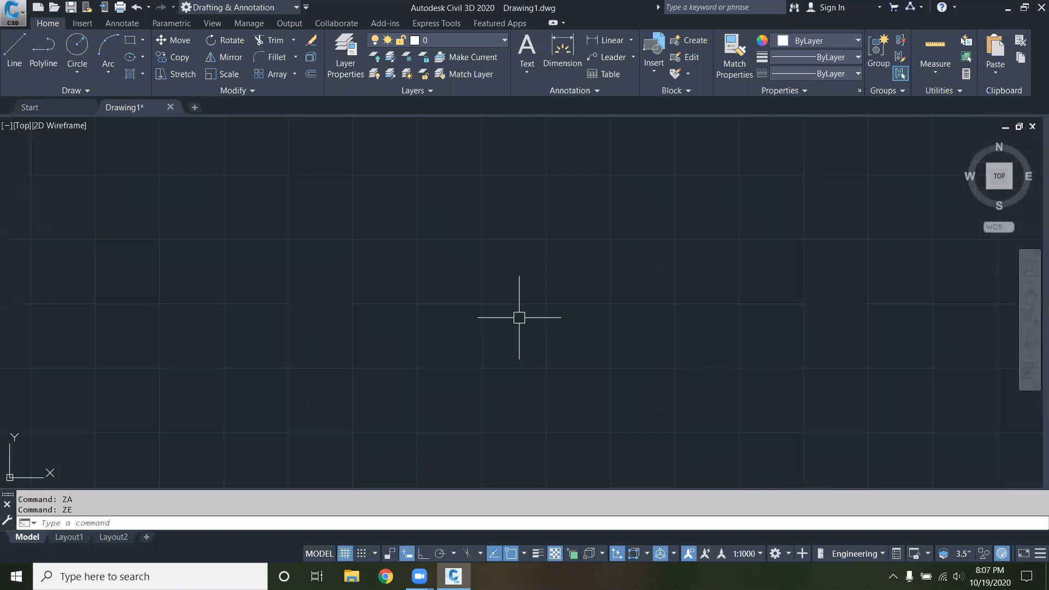
pyautogui.scroll(-2, 626, 280)
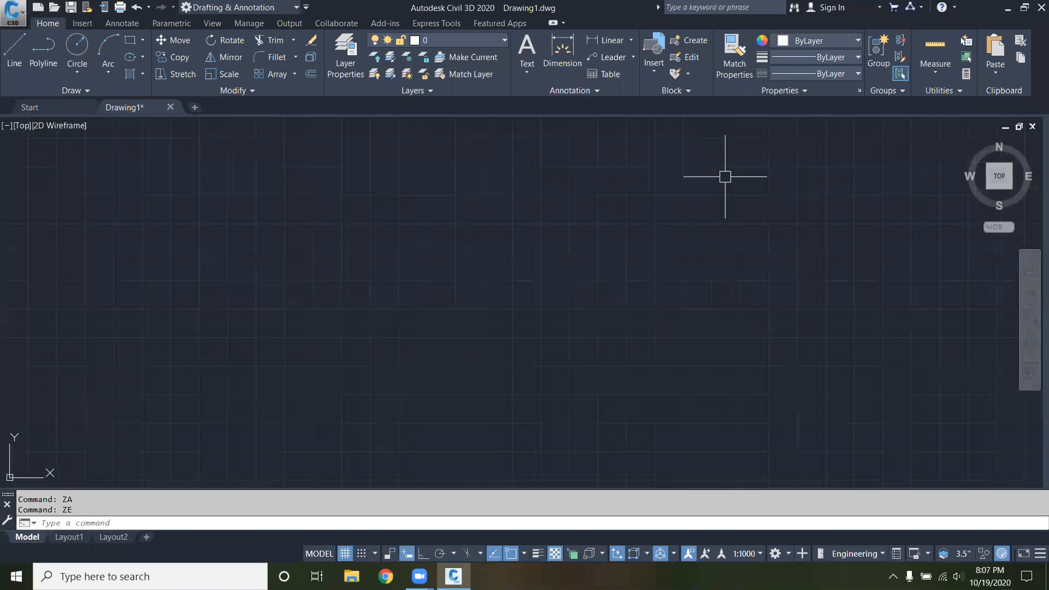
pyautogui.scroll(-1, 563, 252)
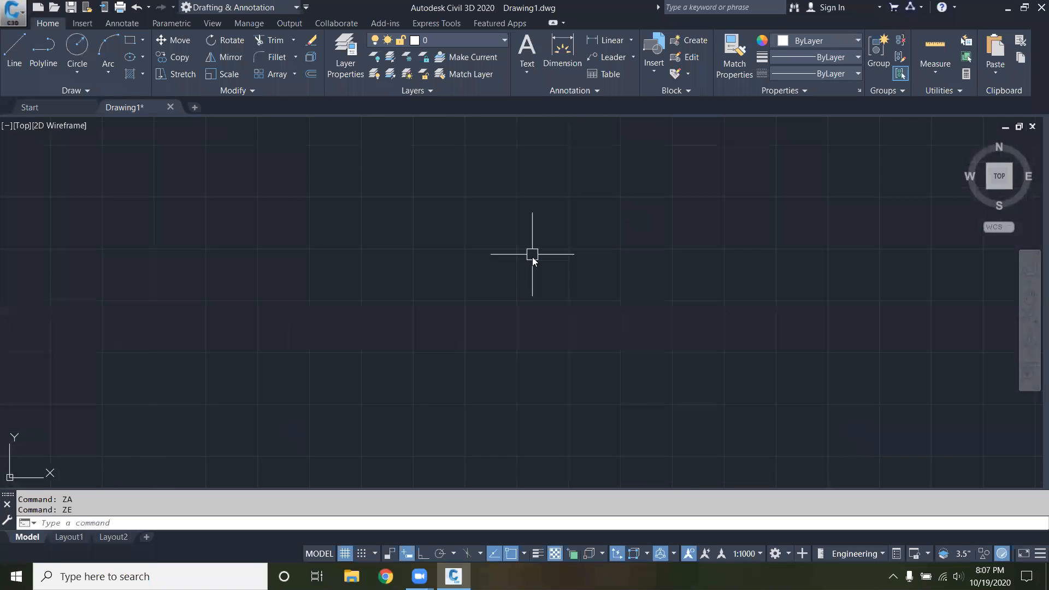
# Step: Zoom to the whole drawing area with ZA, and fit the view to the linework with ZE
pyautogui.write('za')
pyautogui.press('Return')
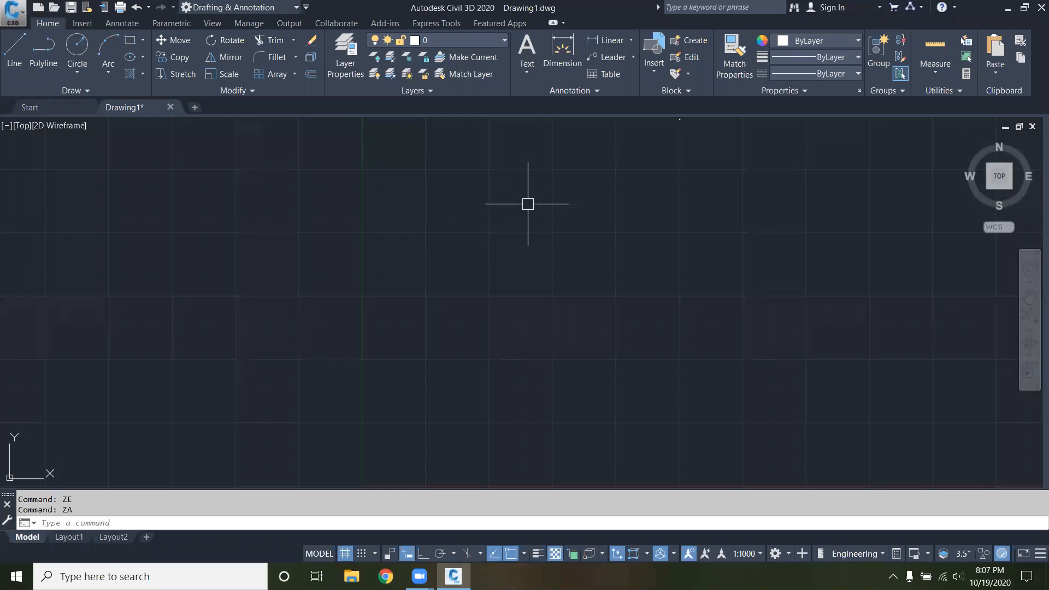
pyautogui.write('e')
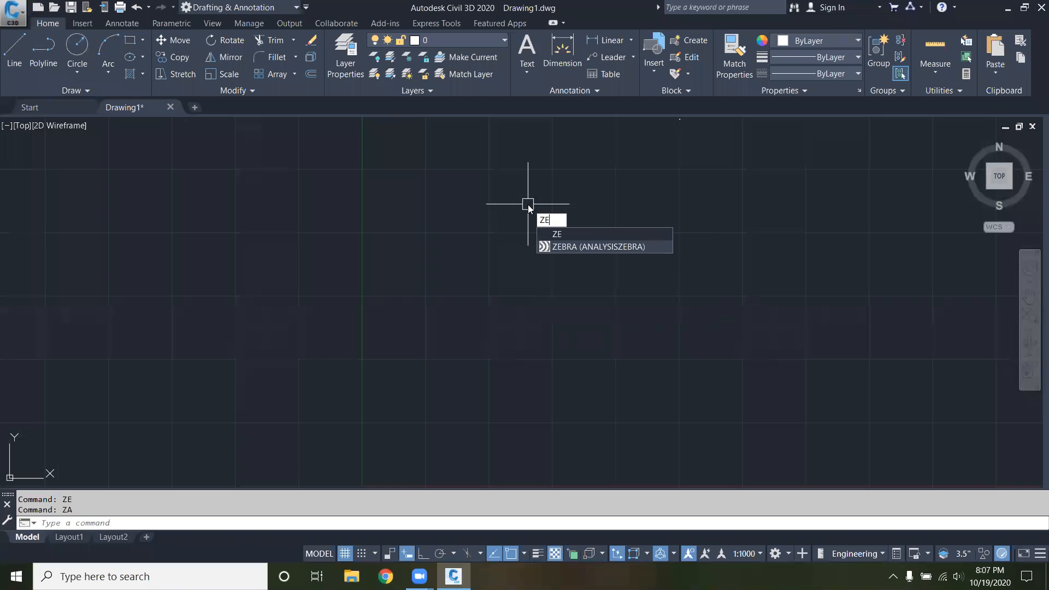
pyautogui.press('Return')
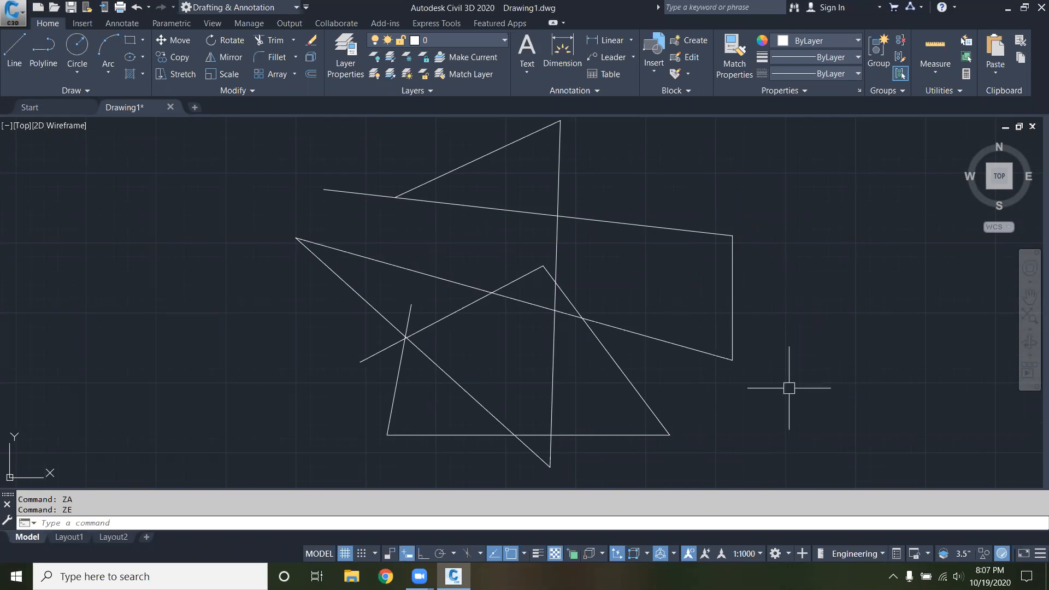
# Step: Recover the whole drawing area with ZA after losing sight of the lines, and return to the full linework with ZE
pyautogui.scroll(-16, 620, 300)
pyautogui.scroll(10, 602, 314)
pyautogui.scroll(5, 604, 310)
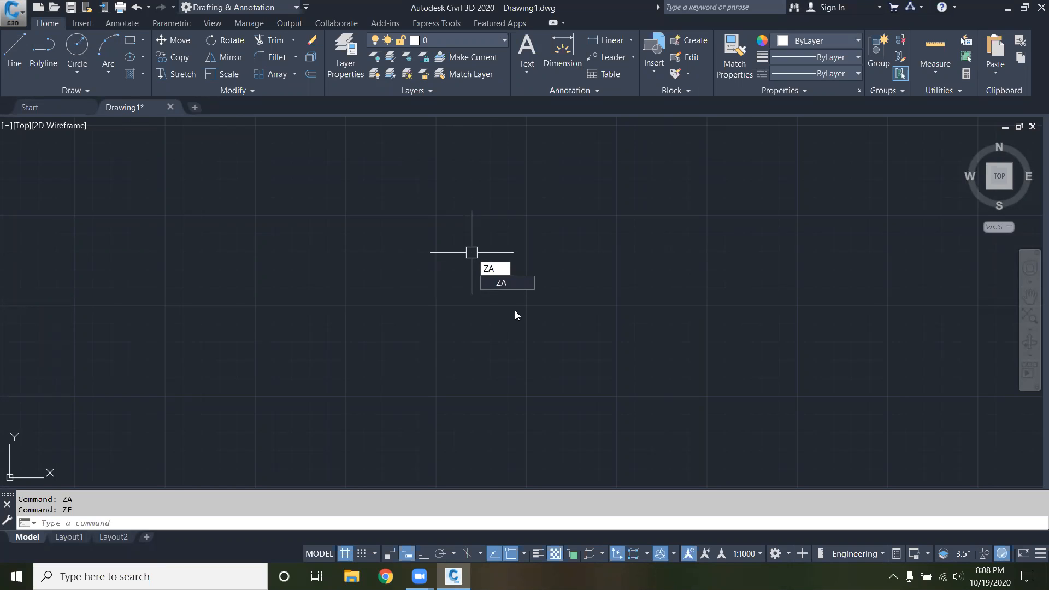
pyautogui.press('Return')
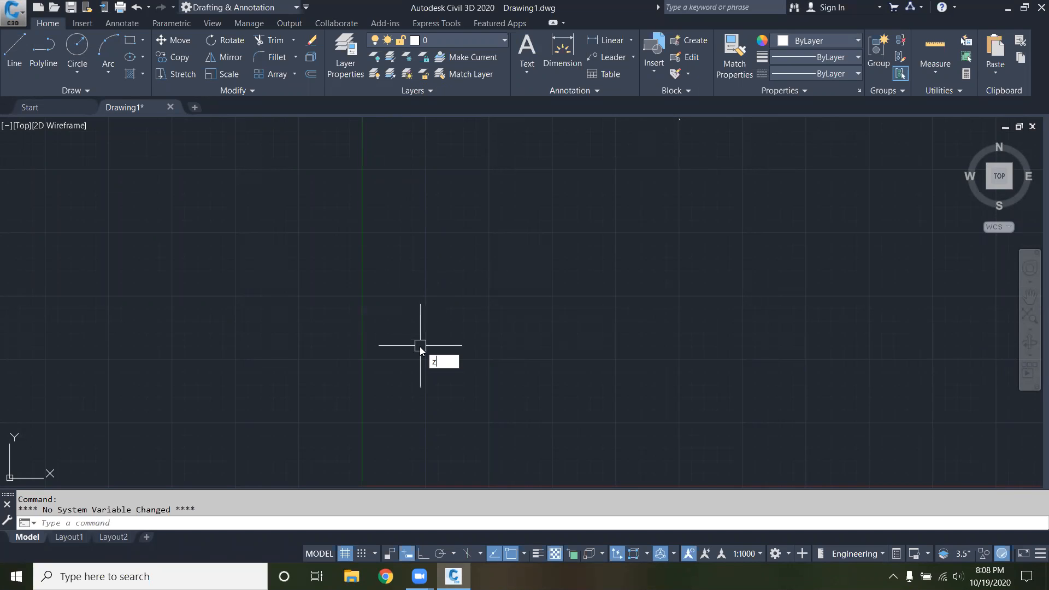
pyautogui.write('e')
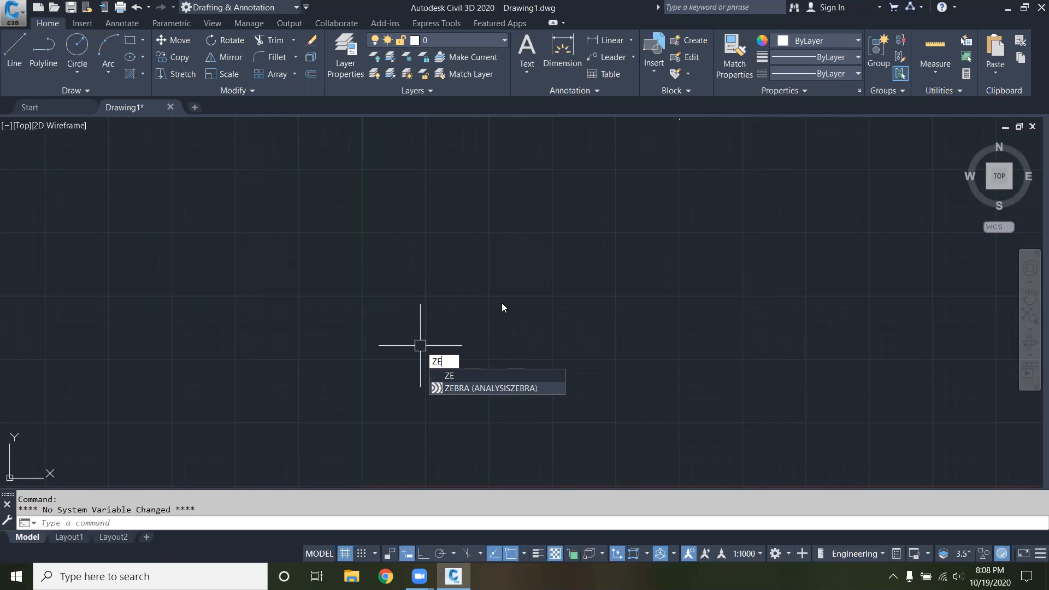
pyautogui.press('Return')
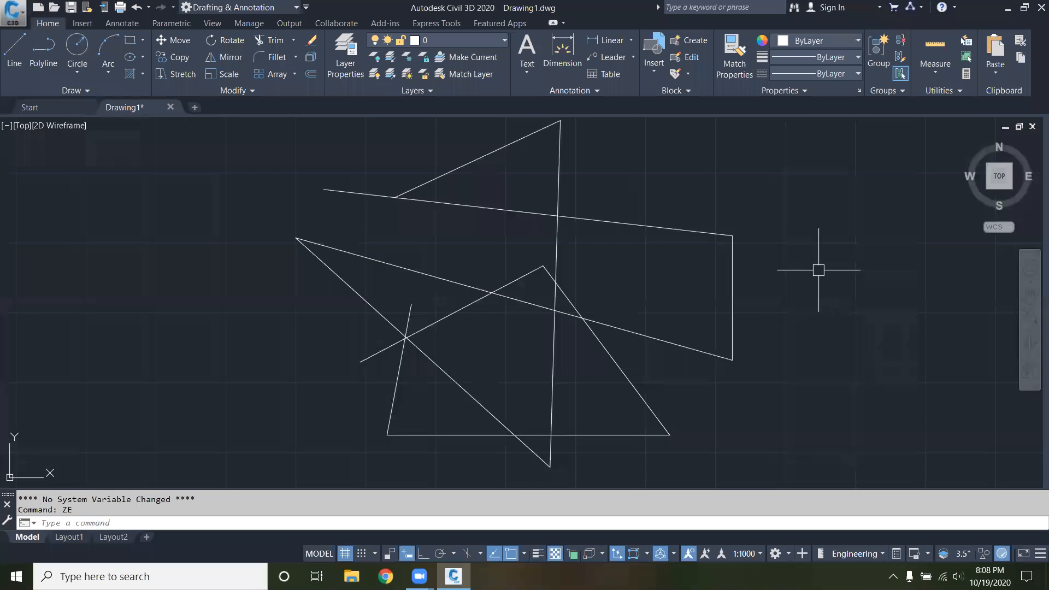
# Step: Examine the crossing lines and the surrounding grid at several magnifications
pyautogui.scroll(-15, 626, 241)
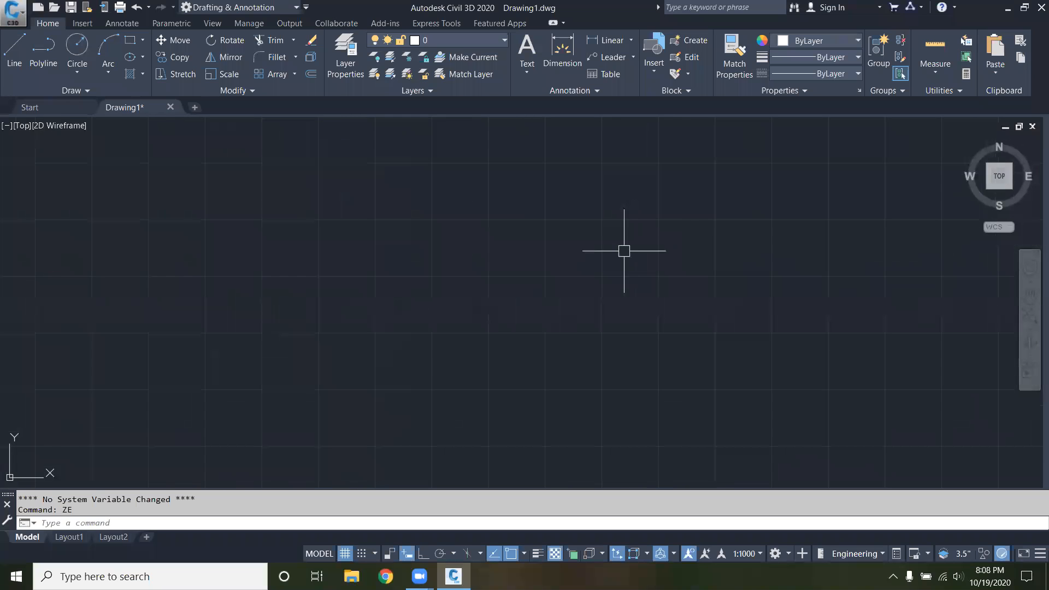
pyautogui.scroll(-4, 491, 365)
pyautogui.scroll(-5, 585, 283)
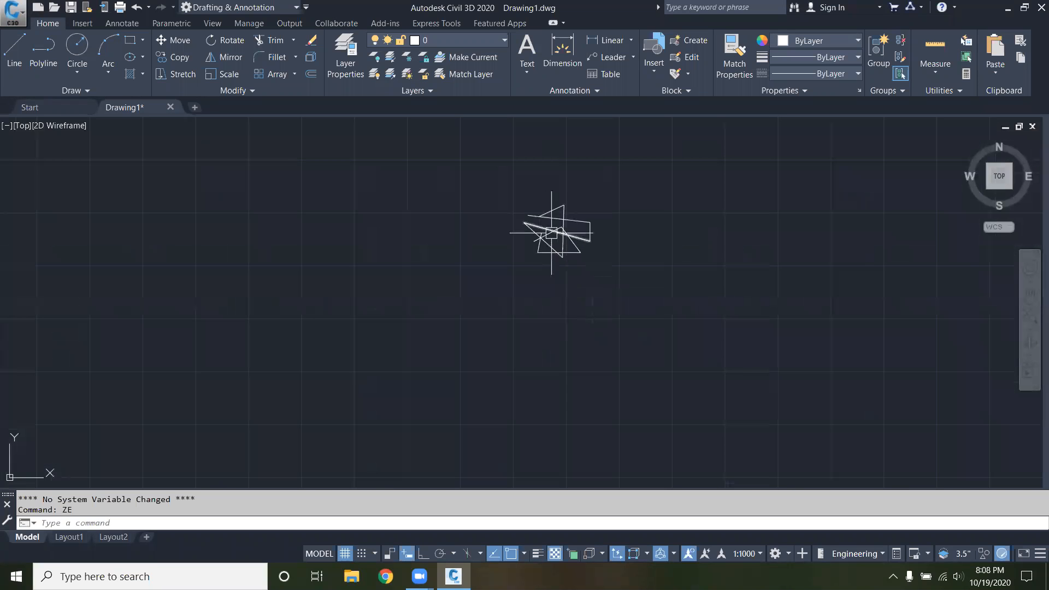
pyautogui.scroll(6, 552, 233)
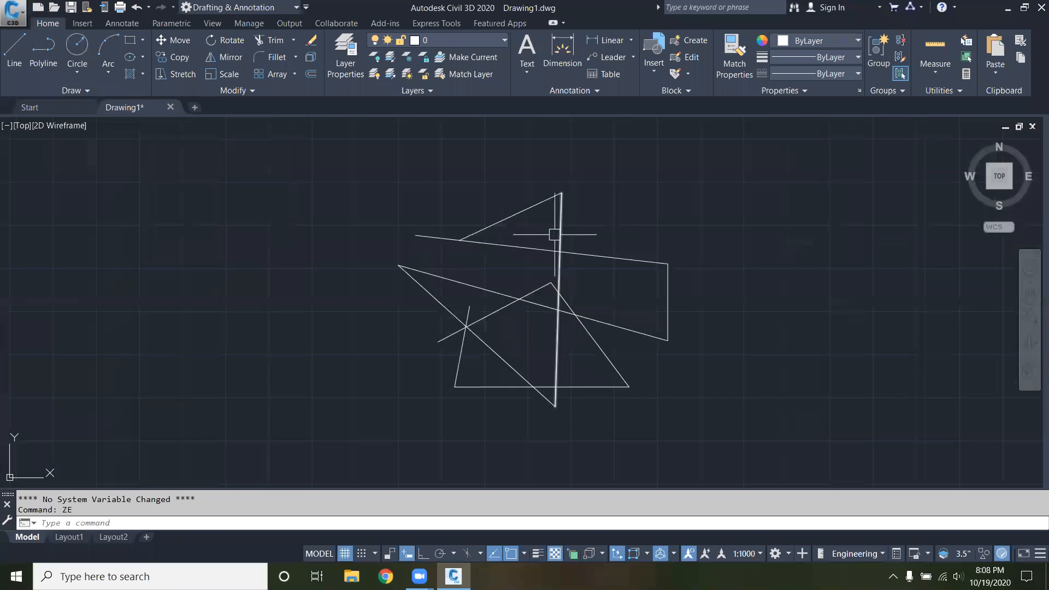
pyautogui.scroll(-2, 569, 235)
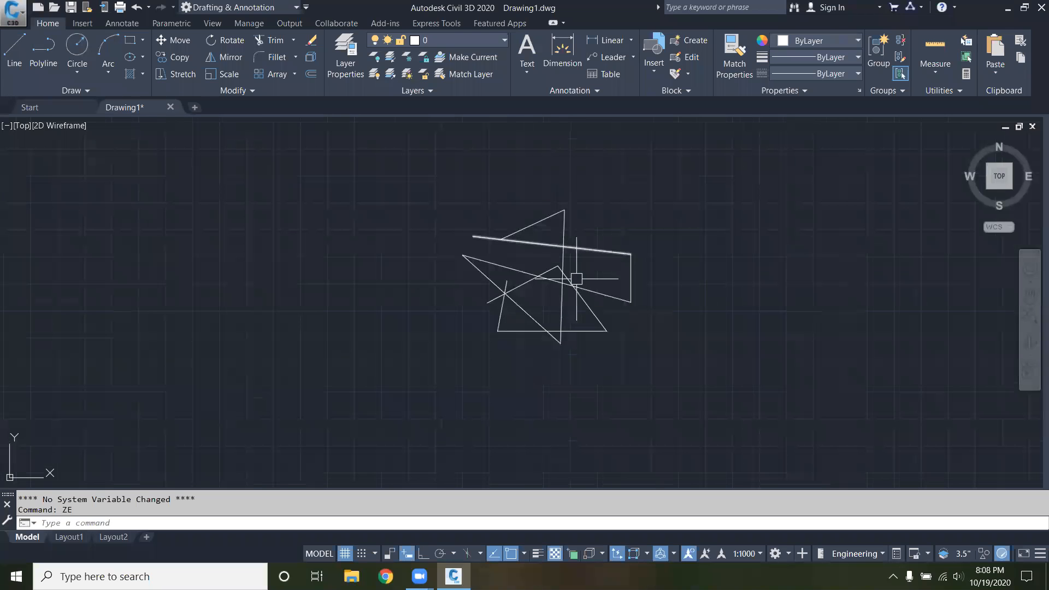
pyautogui.scroll(2, 576, 279)
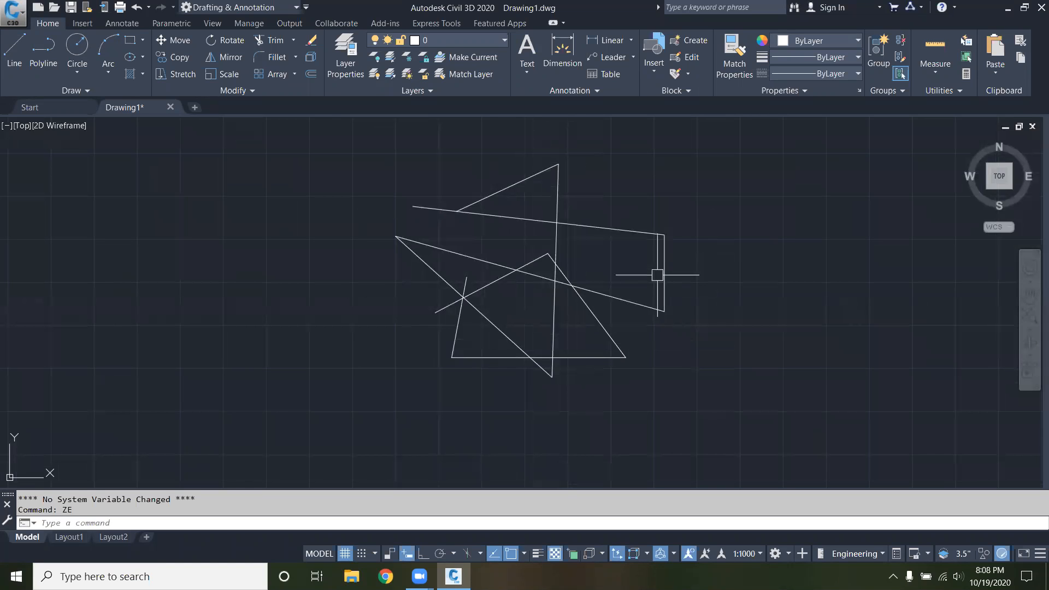
pyautogui.scroll(-4, 508, 311)
pyautogui.scroll(8, 546, 328)
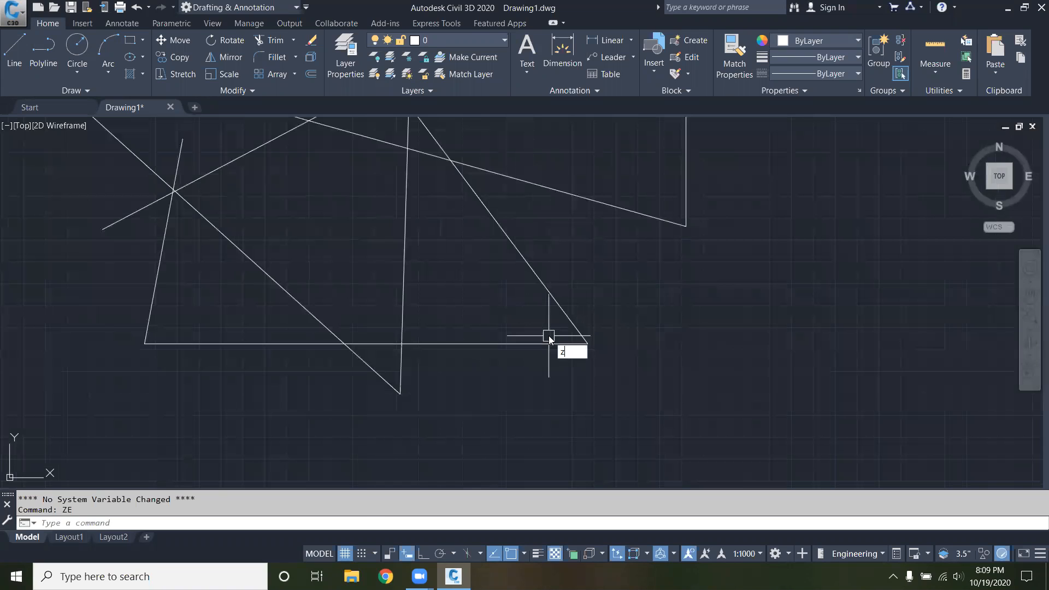
# Step: Show the whole drawing area with the Zoom command's All option, and inspect the tiny line group near its upper edge up close
pyautogui.press('Return')
pyautogui.write('a')
pyautogui.press('Return')
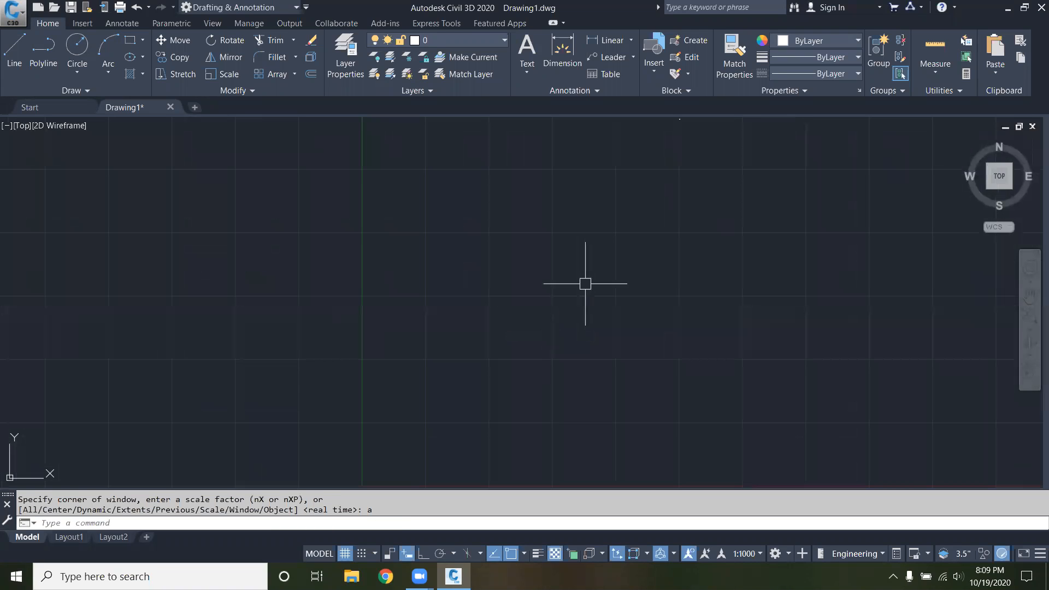
pyautogui.scroll(4, 679, 123)
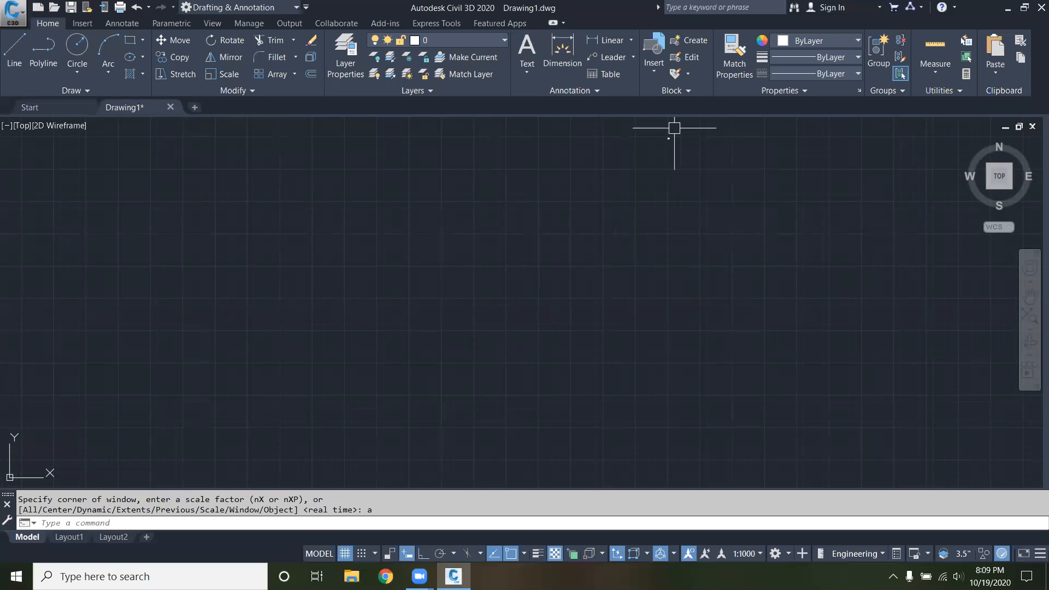
pyautogui.scroll(6, 674, 128)
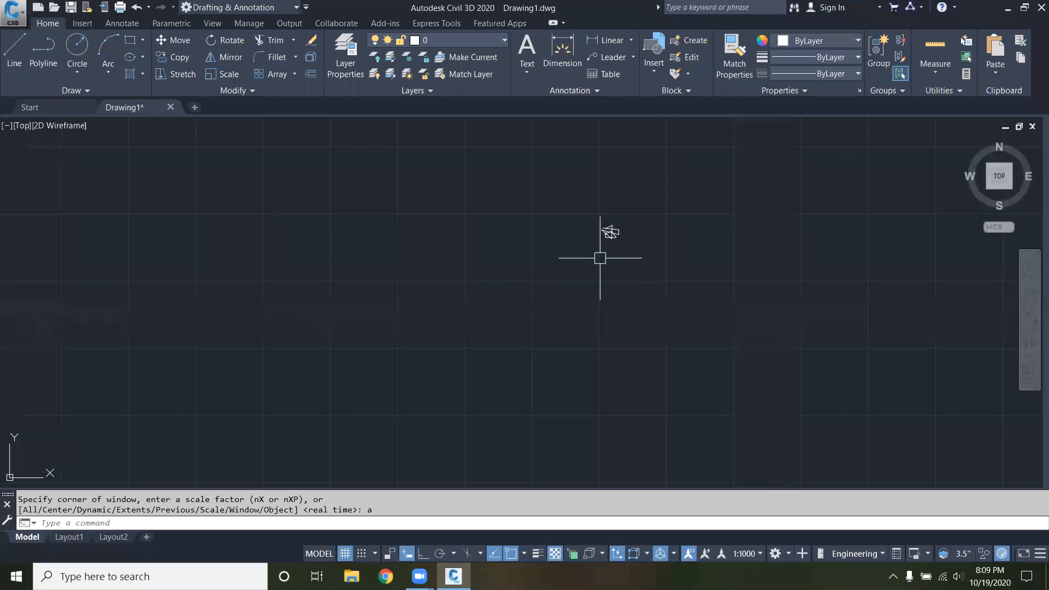
pyautogui.scroll(8, 609, 232)
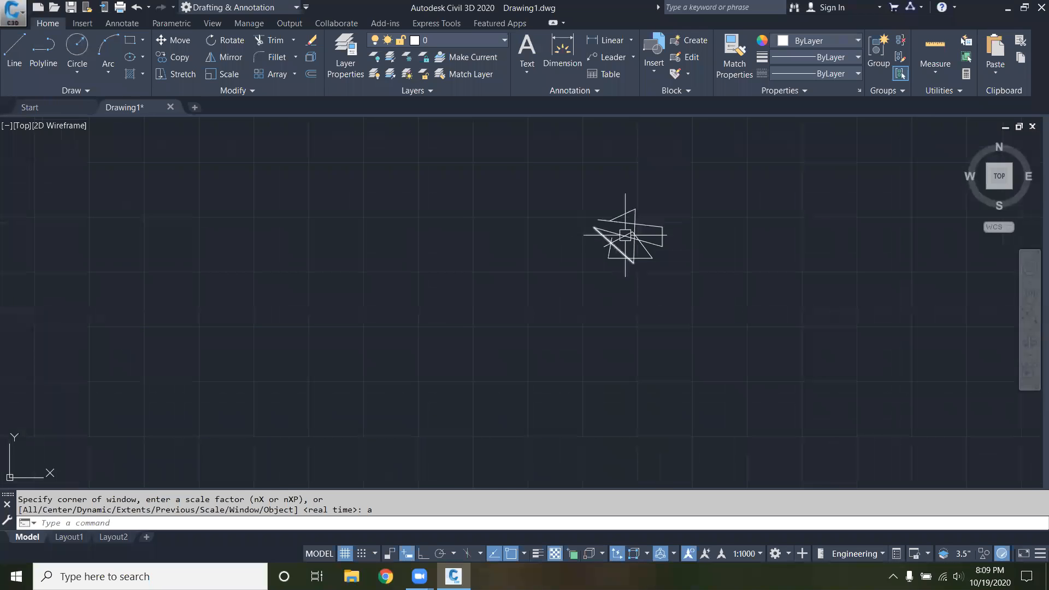
pyautogui.scroll(5, 693, 224)
pyautogui.scroll(-3, 693, 224)
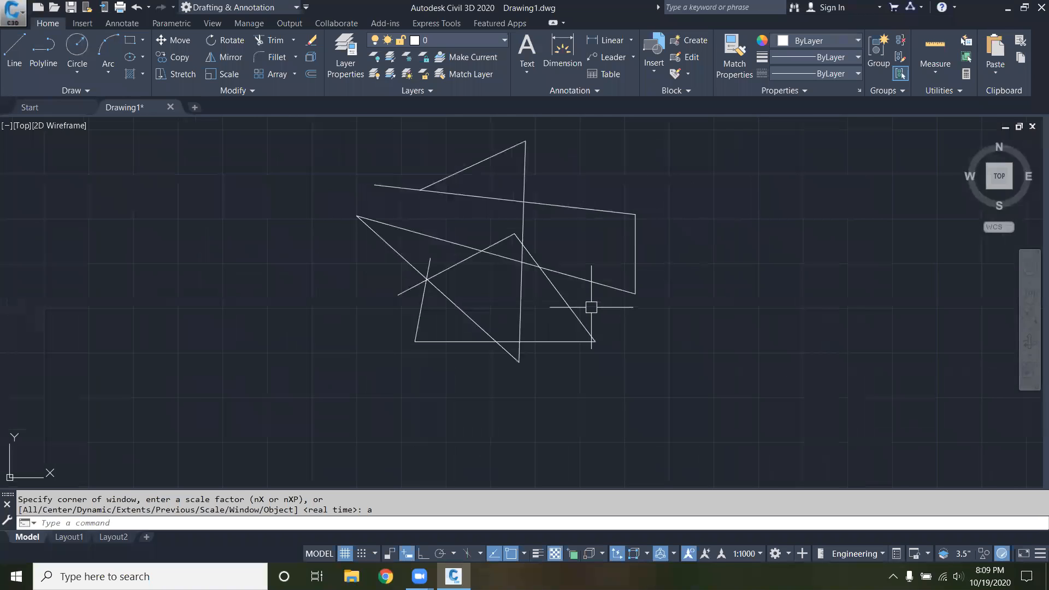
pyautogui.scroll(2, 487, 140)
pyautogui.scroll(-2, 492, 141)
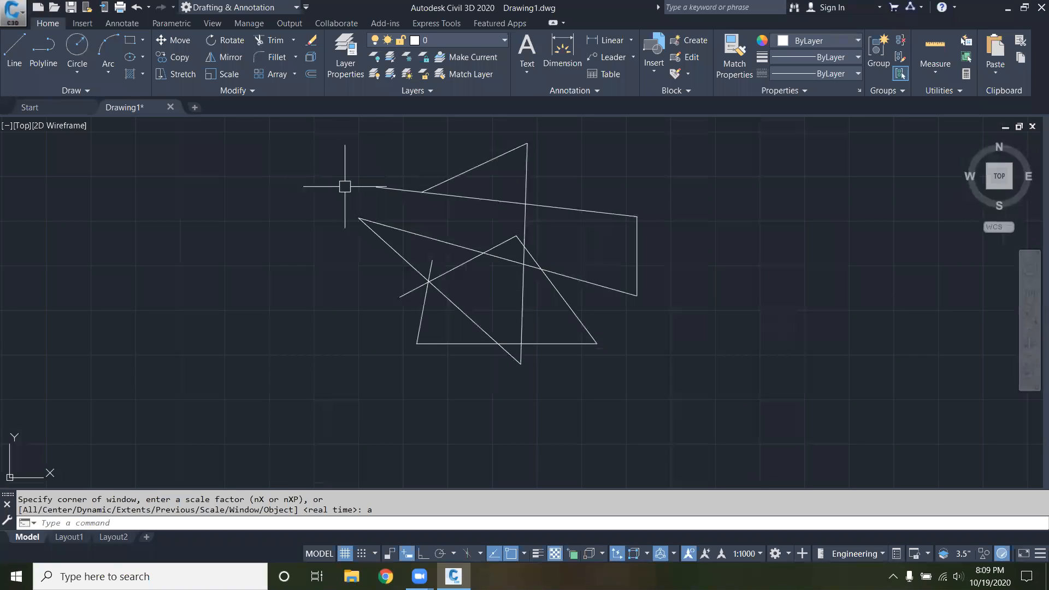
pyautogui.click(271, 8)
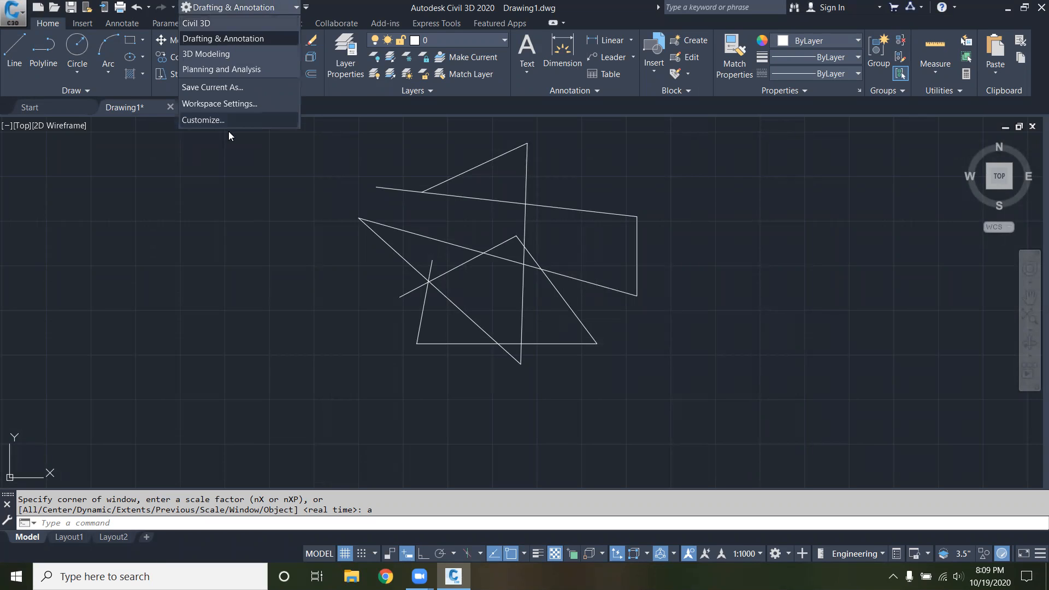
pyautogui.click(298, 7)
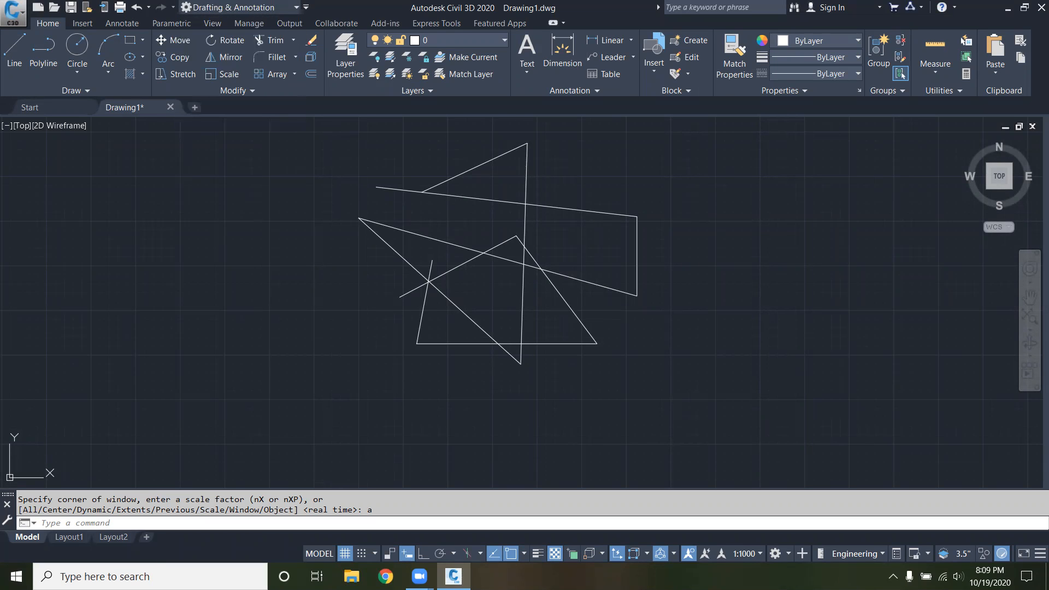
pyautogui.scroll(2, 527, 306)
pyautogui.scroll(-2, 525, 333)
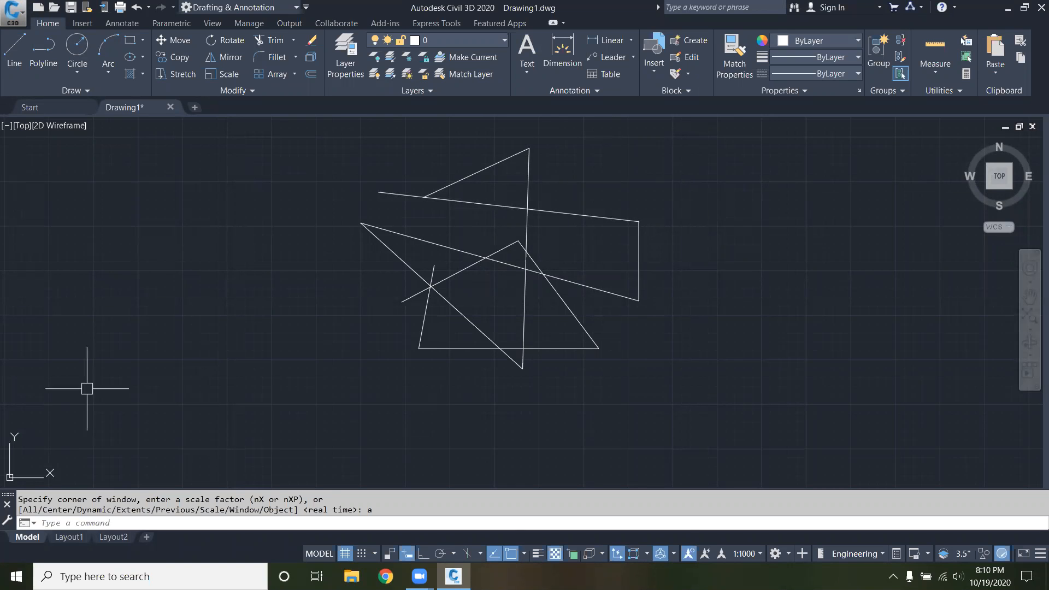
# Step: Zoom to the whole drawing area with ZA, and fit the view to the linework with ZE
pyautogui.scroll(5, 577, 174)
pyautogui.scroll(-3, 579, 175)
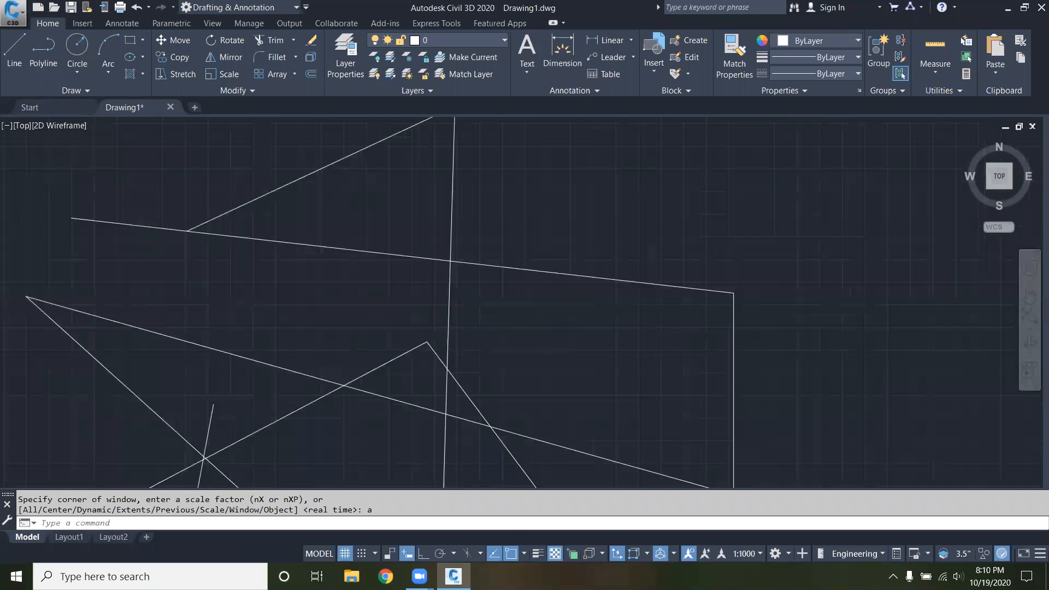
pyautogui.scroll(-4, 580, 175)
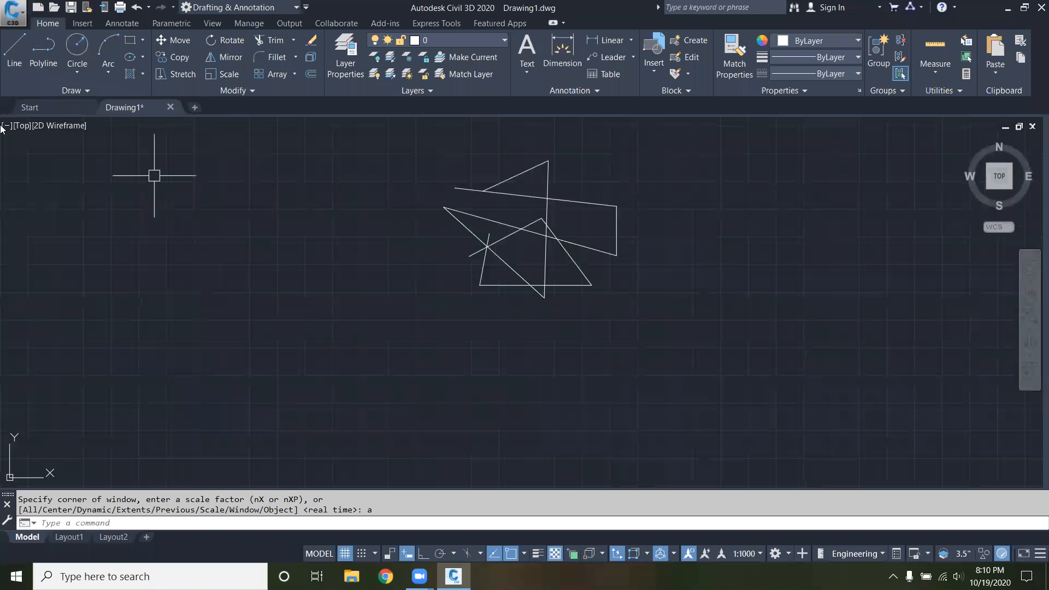
pyautogui.scroll(-2, 600, 190)
pyautogui.scroll(-8, 599, 246)
pyautogui.scroll(11, 629, 233)
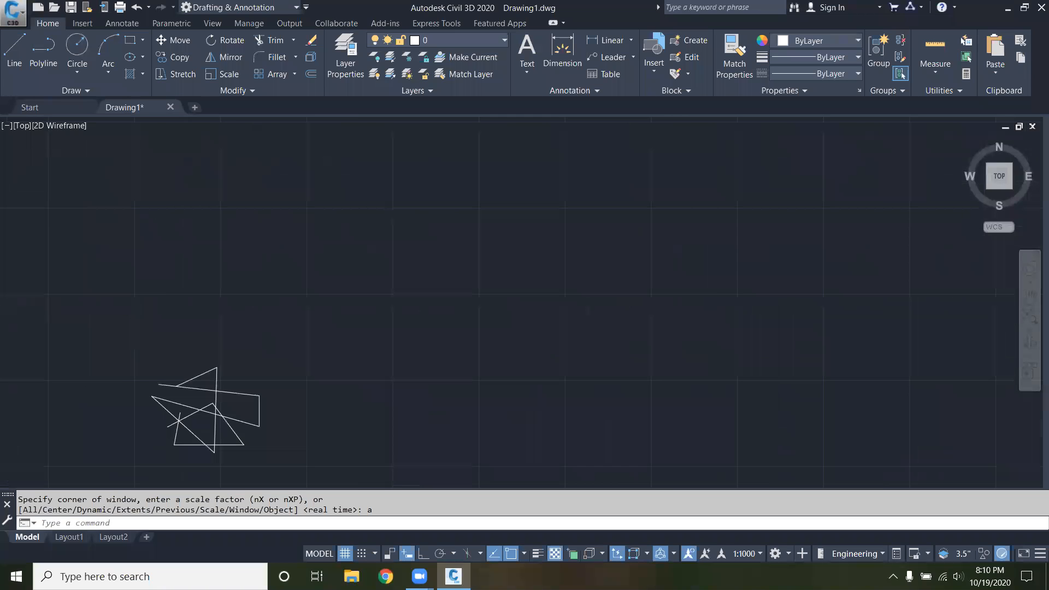
pyautogui.write('z')
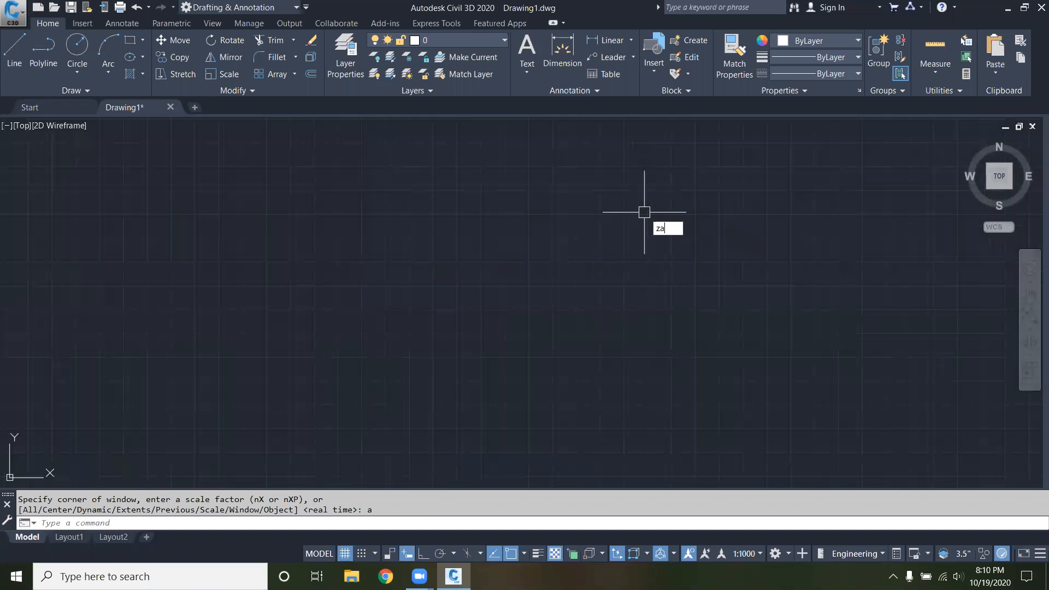
pyautogui.write('a')
pyautogui.press('Return')
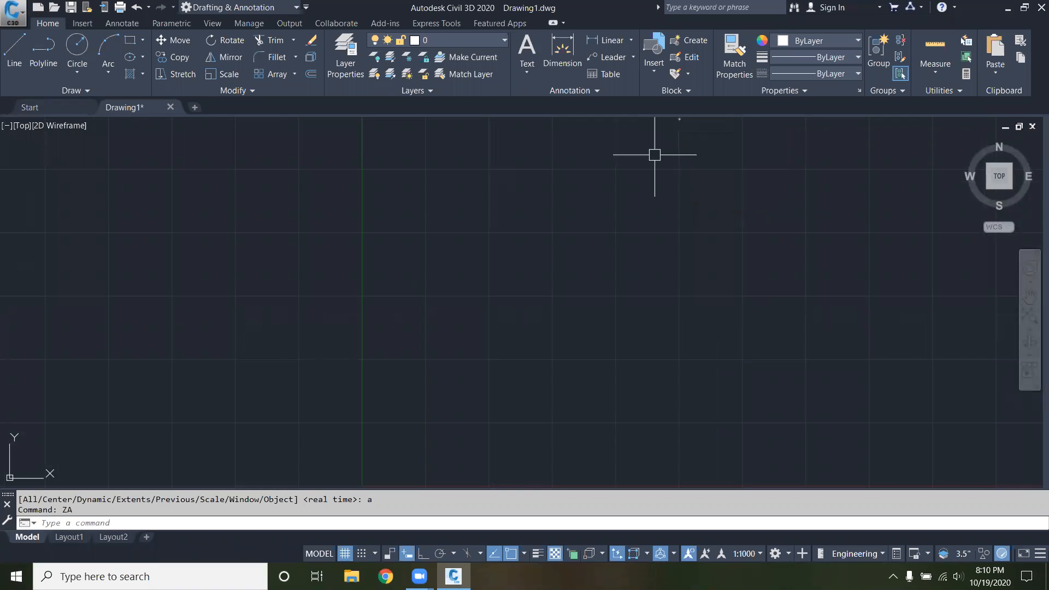
pyautogui.write('ze')
pyautogui.press('Return')
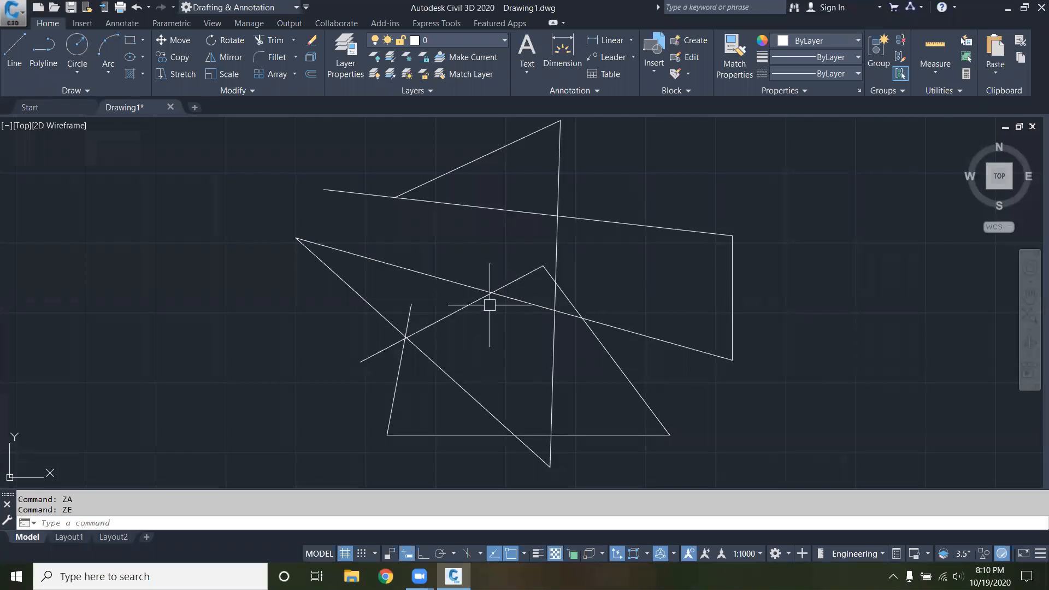
# Step: Delete all the practice lines by selecting the entire group with a selection window
pyautogui.scroll(-4, 488, 301)
pyautogui.scroll(-2, 526, 246)
pyautogui.press('Escape')
pyautogui.click(410, 206)
pyautogui.click(628, 352)
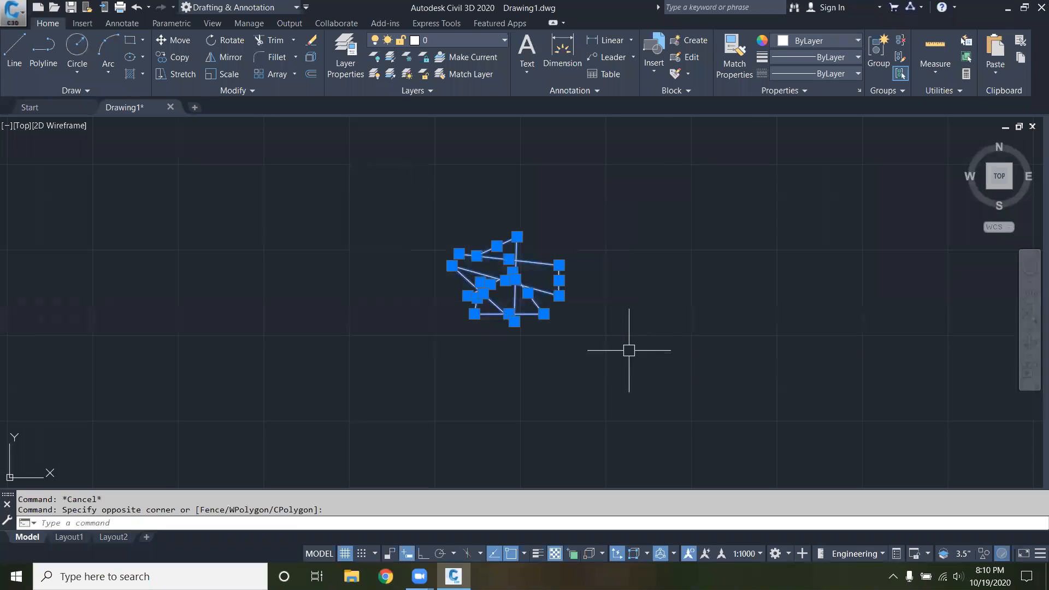
pyautogui.press('Delete')
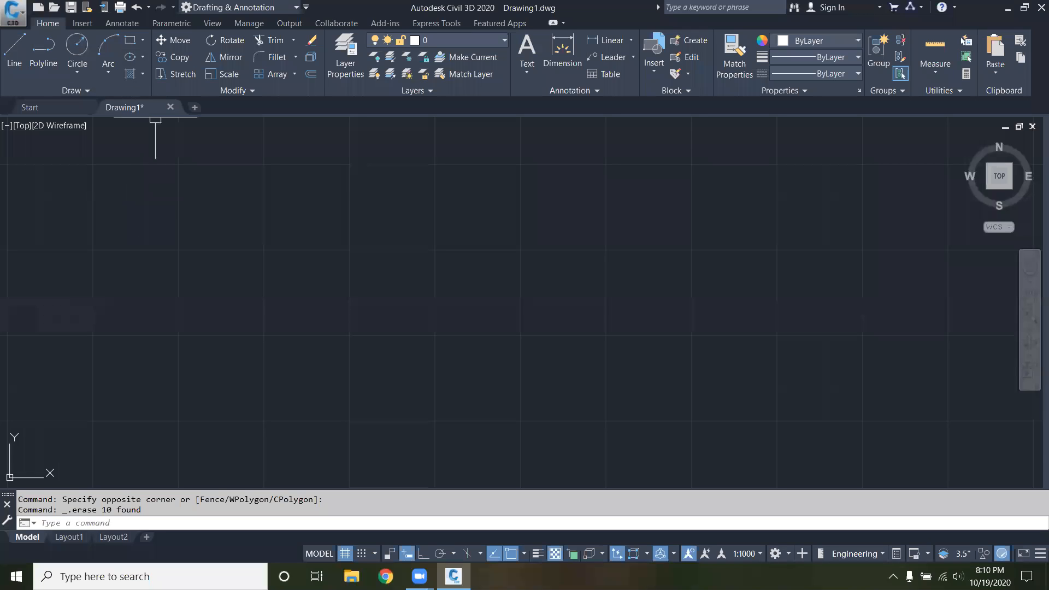
pyautogui.write('ec')
pyautogui.press('Return')
pyautogui.click(316, 357)
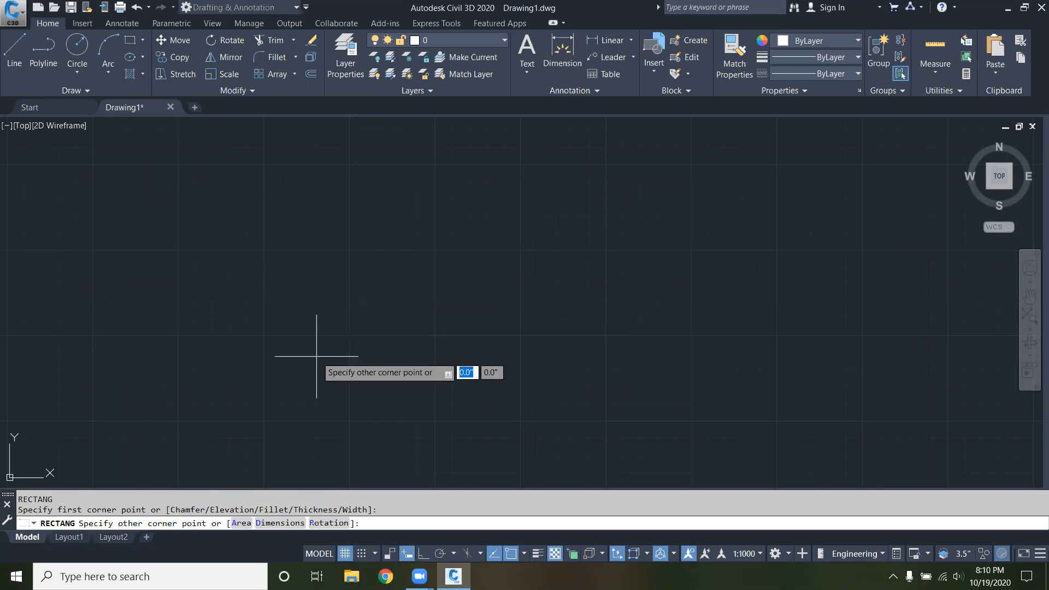
pyautogui.write("10'")
pyautogui.press('Tab')
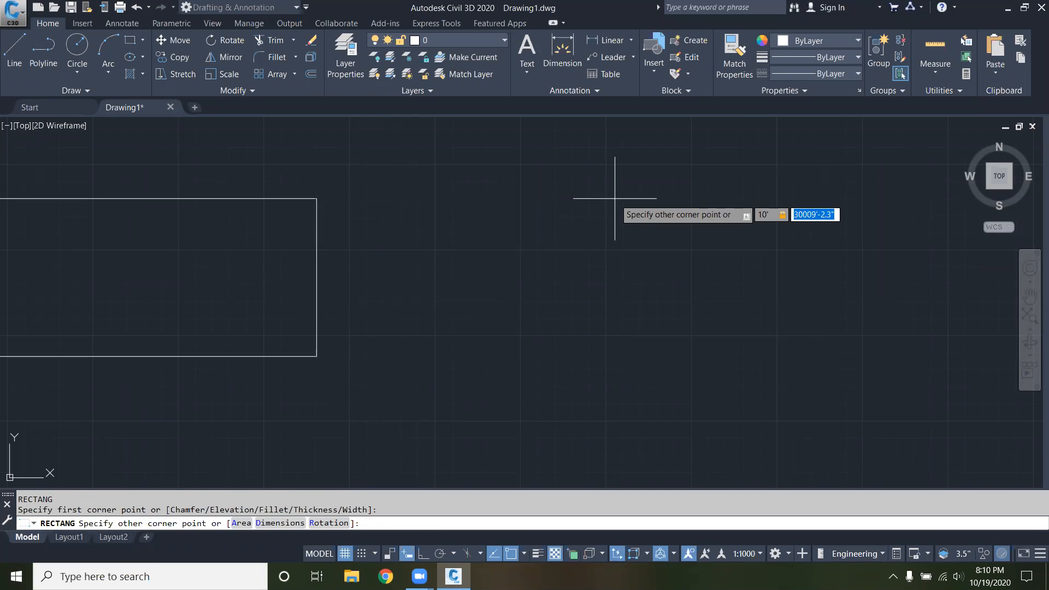
pyautogui.press('Escape')
# Step: Draw a rectangle 20' wide and 10' high in the empty drawing area
pyautogui.write('re')
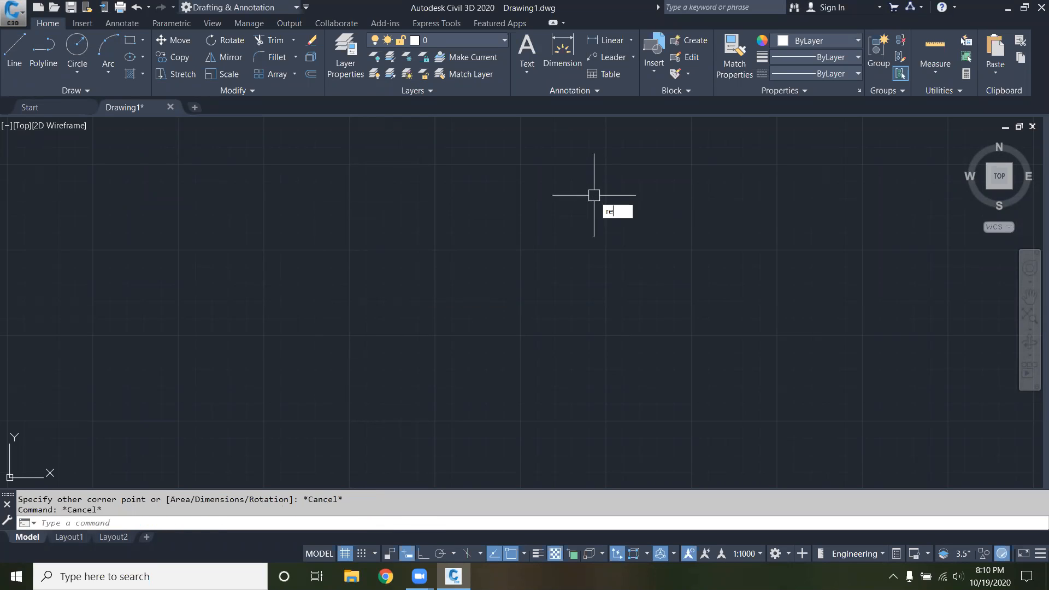
pyautogui.write('c')
pyautogui.press('Return')
pyautogui.click(286, 369)
pyautogui.write("20'")
pyautogui.press('Tab')
pyautogui.write('10')
pyautogui.press('Return')
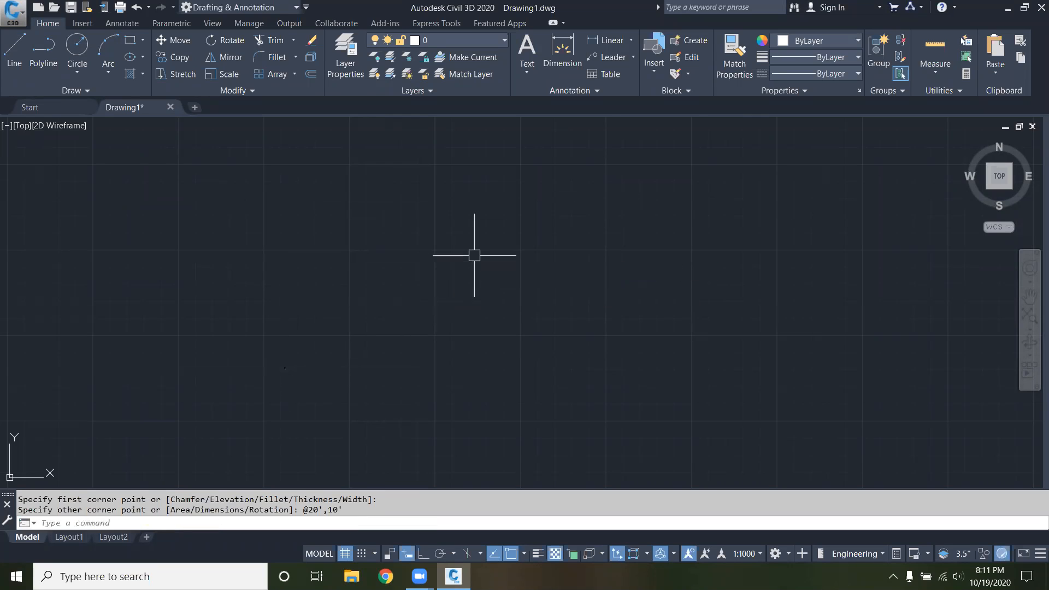
# Step: Locate the small new rectangle and examine its outline at close range
pyautogui.scroll(8, 283, 385)
pyautogui.scroll(5, 284, 273)
pyautogui.scroll(10, 349, 382)
pyautogui.scroll(-6, 497, 287)
pyautogui.scroll(10, 423, 299)
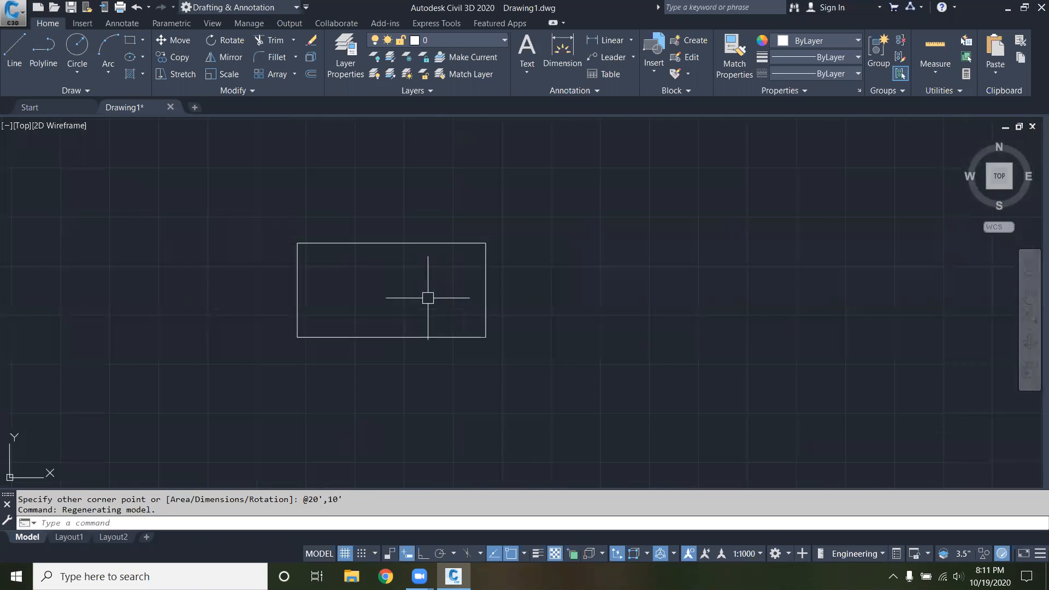
pyautogui.scroll(5, 321, 302)
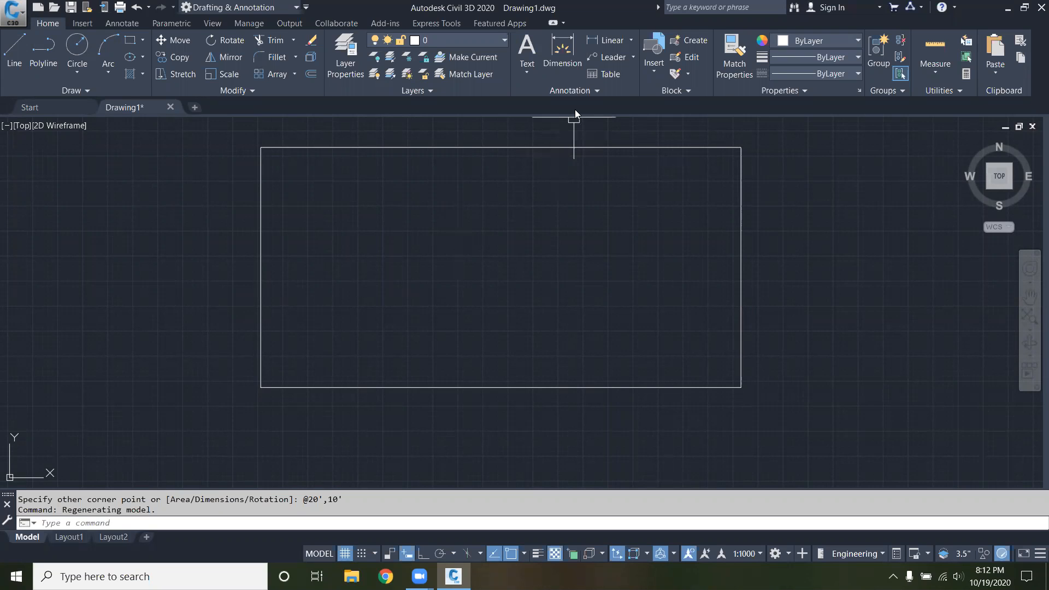
pyautogui.scroll(2, 574, 122)
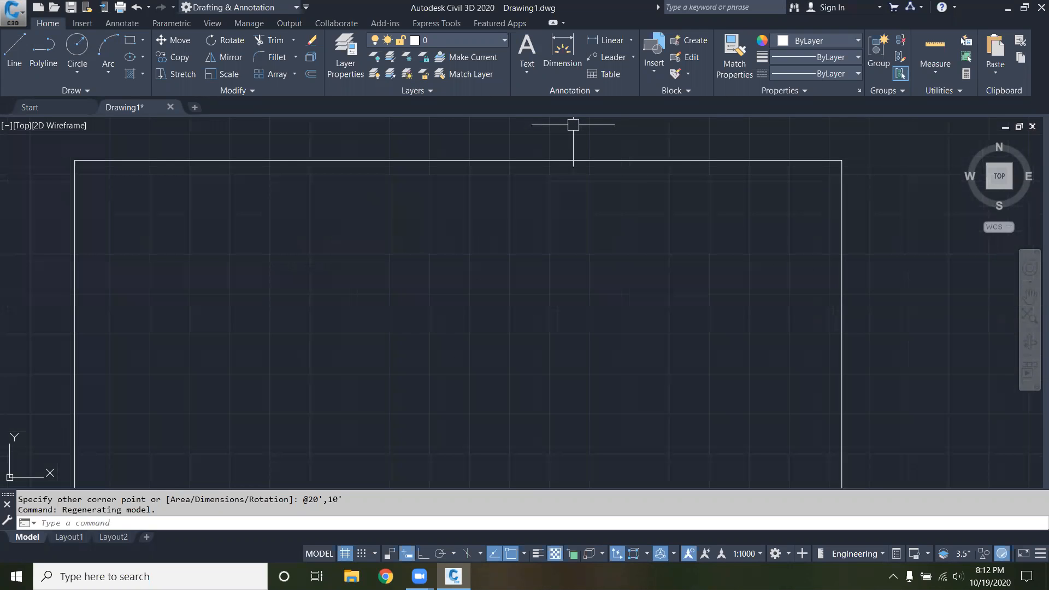
pyautogui.scroll(-4, 572, 130)
pyautogui.scroll(2, 570, 125)
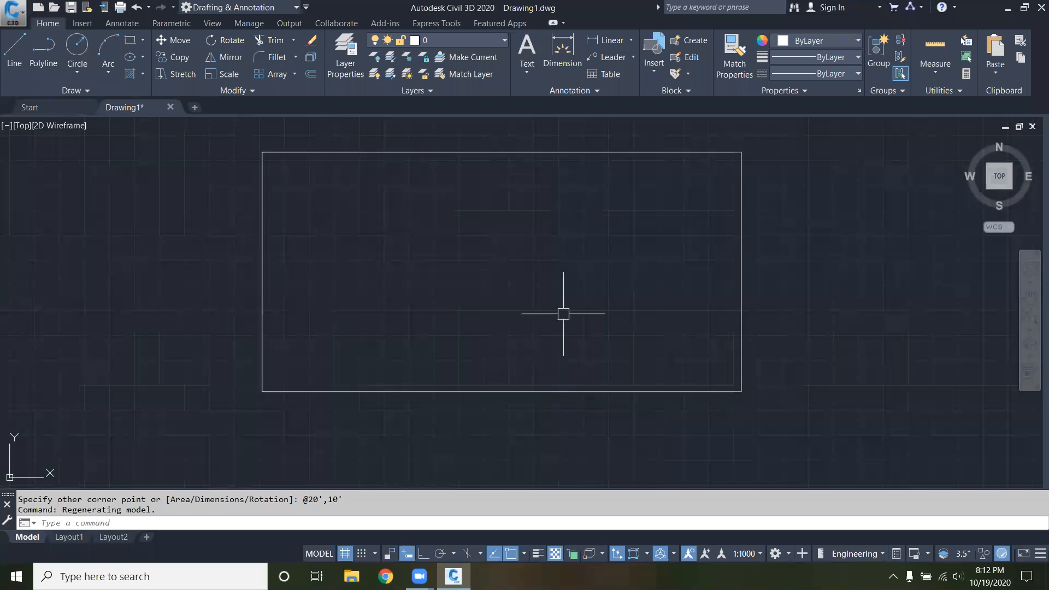
# Step: Set the model space limits to the rectangle by picking its lower-left and upper-right corners
pyautogui.write('LIM')
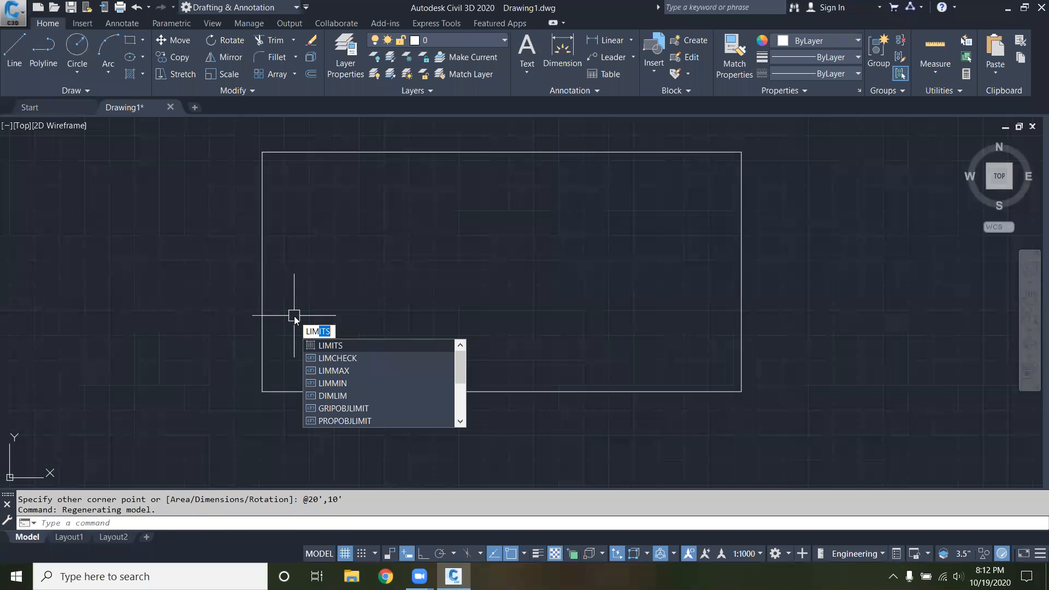
pyautogui.press('Return')
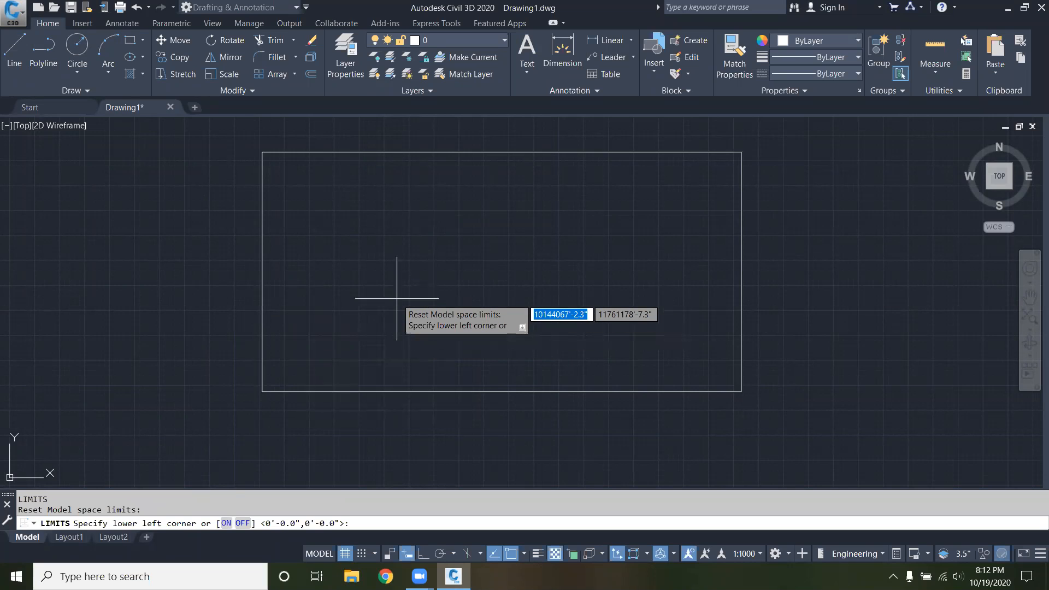
pyautogui.click(263, 392)
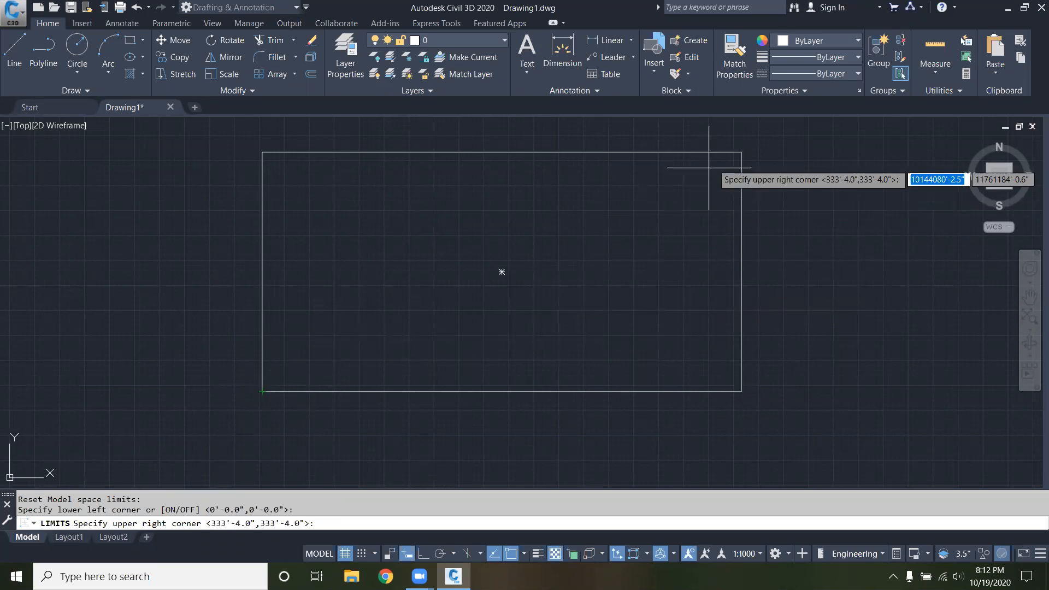
pyautogui.click(742, 152)
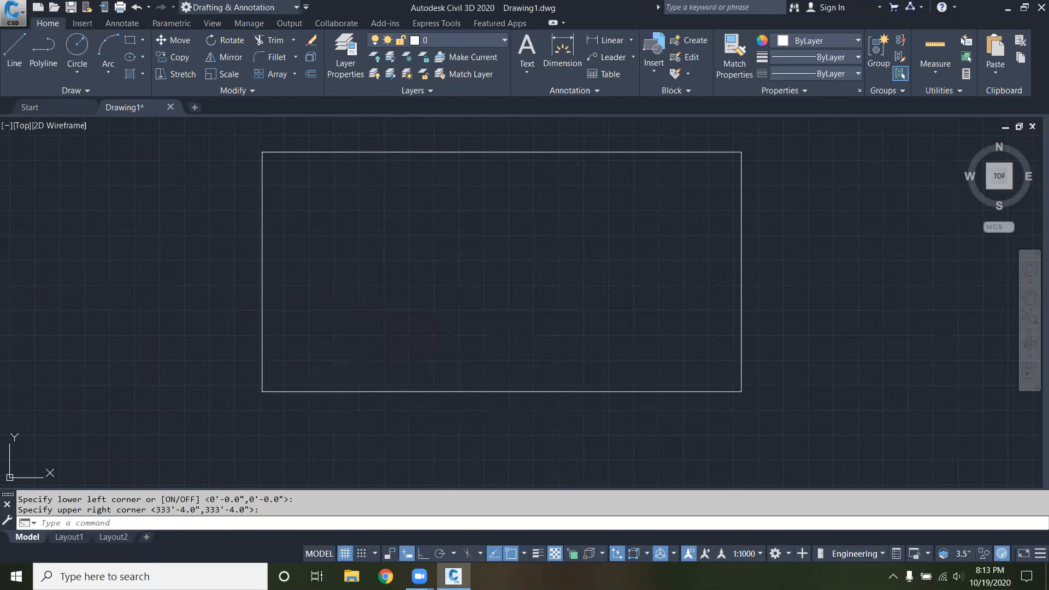
pyautogui.press('Return')
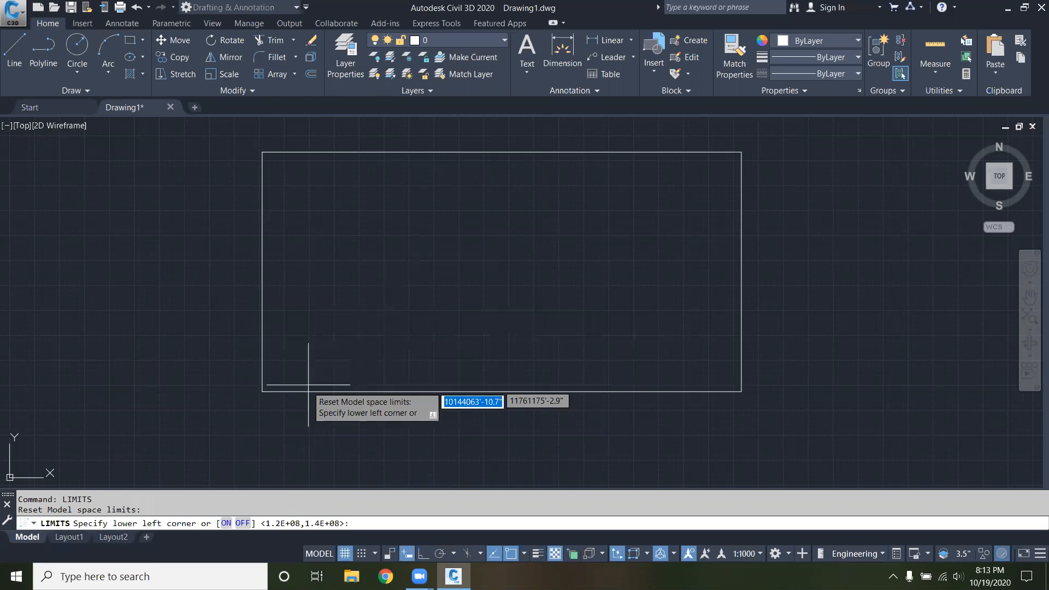
pyautogui.click(263, 391)
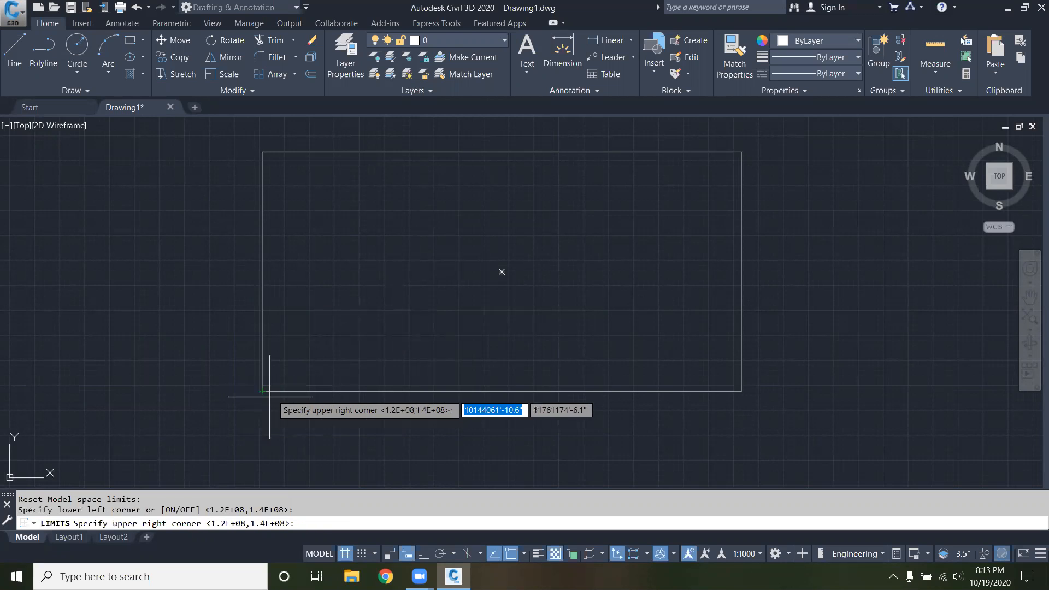
pyautogui.click(742, 151)
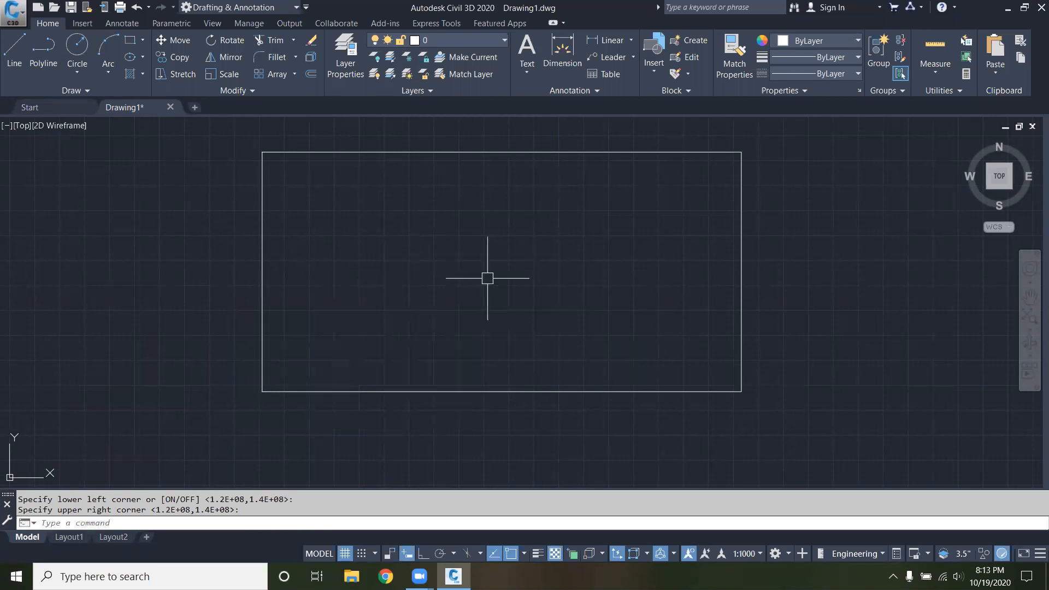
# Step: Redefine the drawing limits, snapping to the endpoints at the rectangle's lower-left and upper-right corners
pyautogui.scroll(-2, 431, 292)
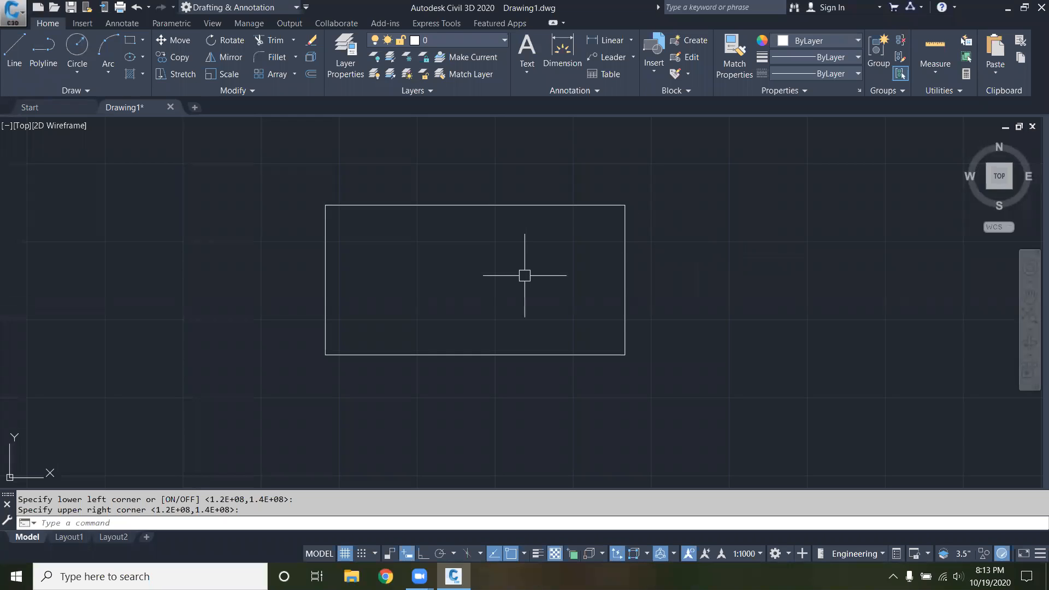
pyautogui.write('m')
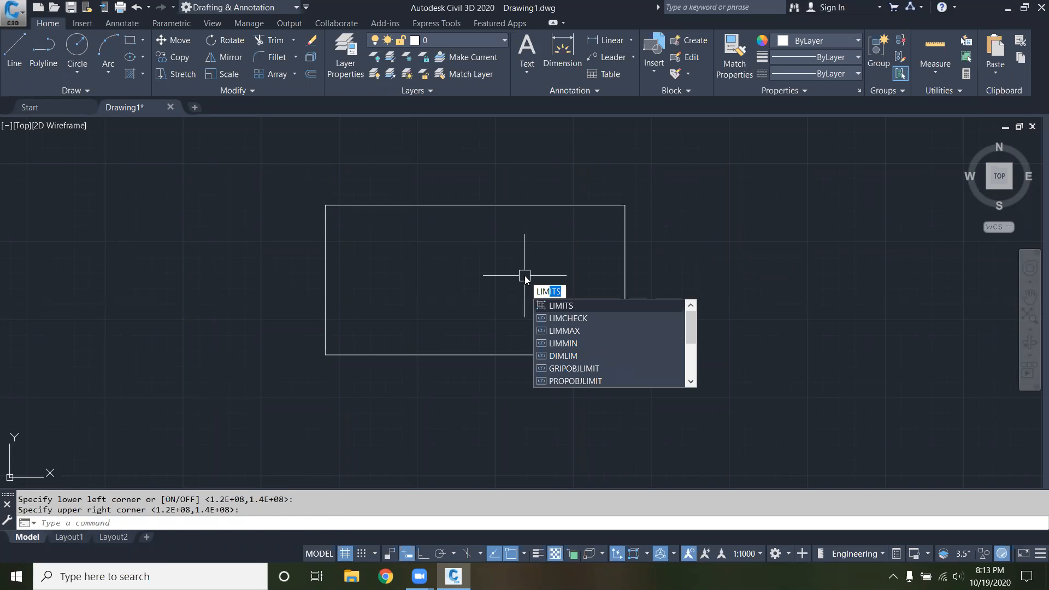
pyautogui.press('Return')
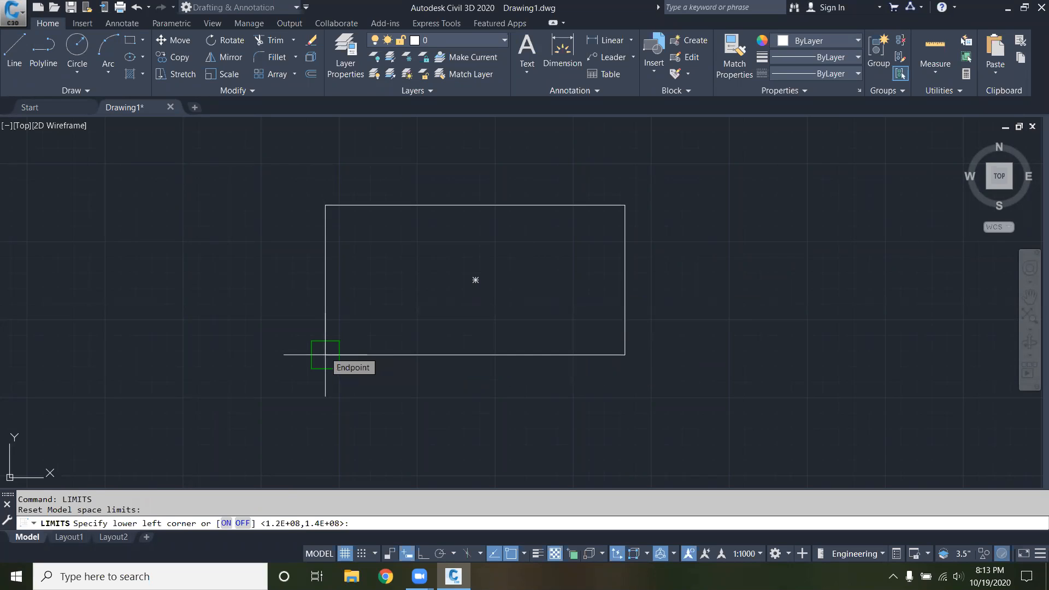
pyautogui.click(325, 355)
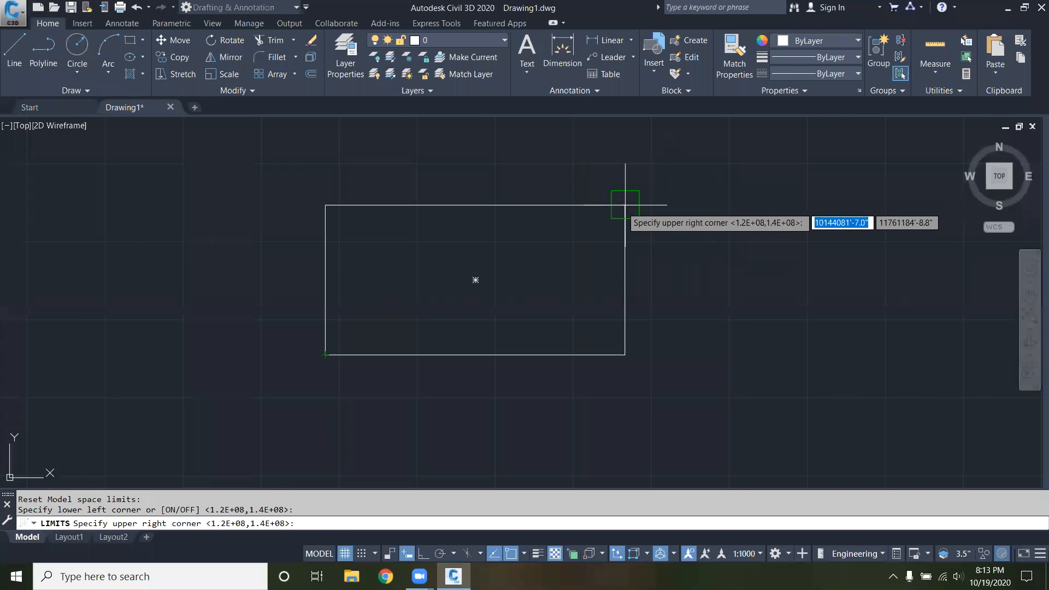
pyautogui.click(625, 205)
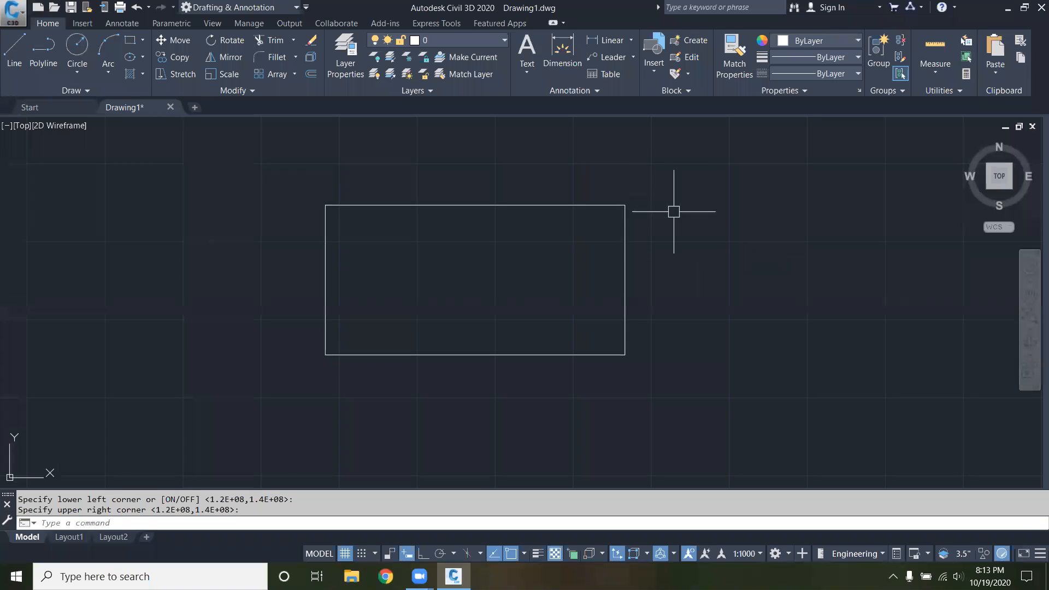
# Step: Turn limits checking ON with the LIMITS command
pyautogui.write('li')
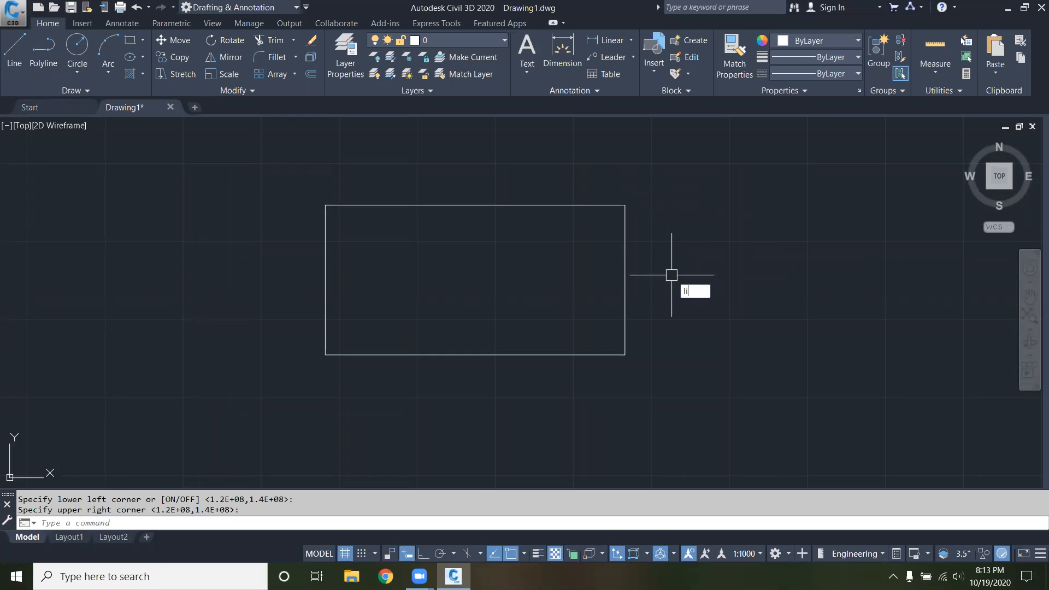
pyautogui.write('m')
pyautogui.press('Return')
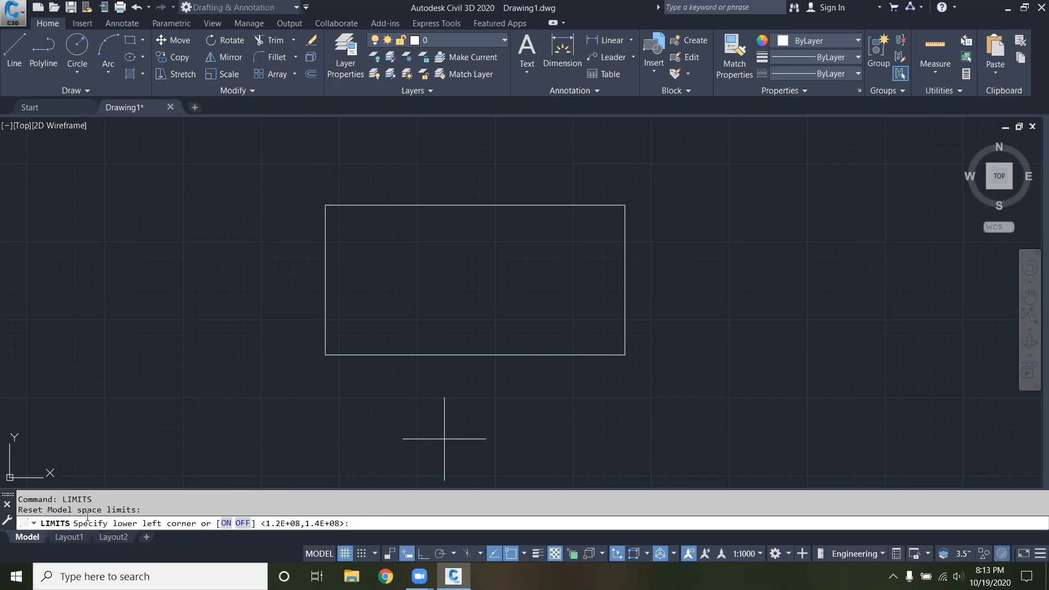
pyautogui.click(226, 524)
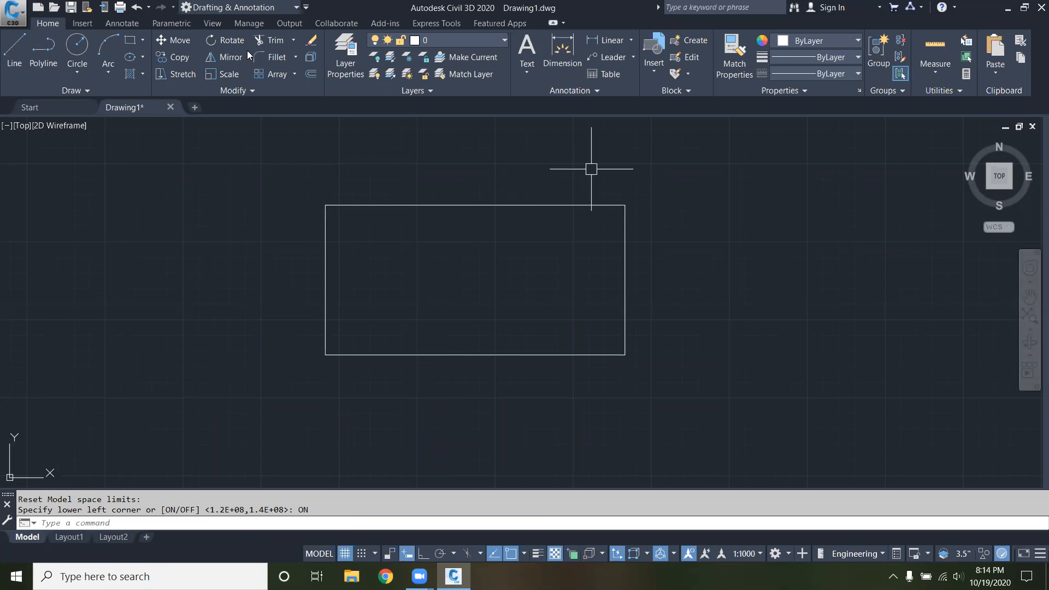
# Step: Draw a zigzag chain of connected lines inside the rectangle, and try to extend it past the rectangle's right edge before ending the line
pyautogui.click(14, 52)
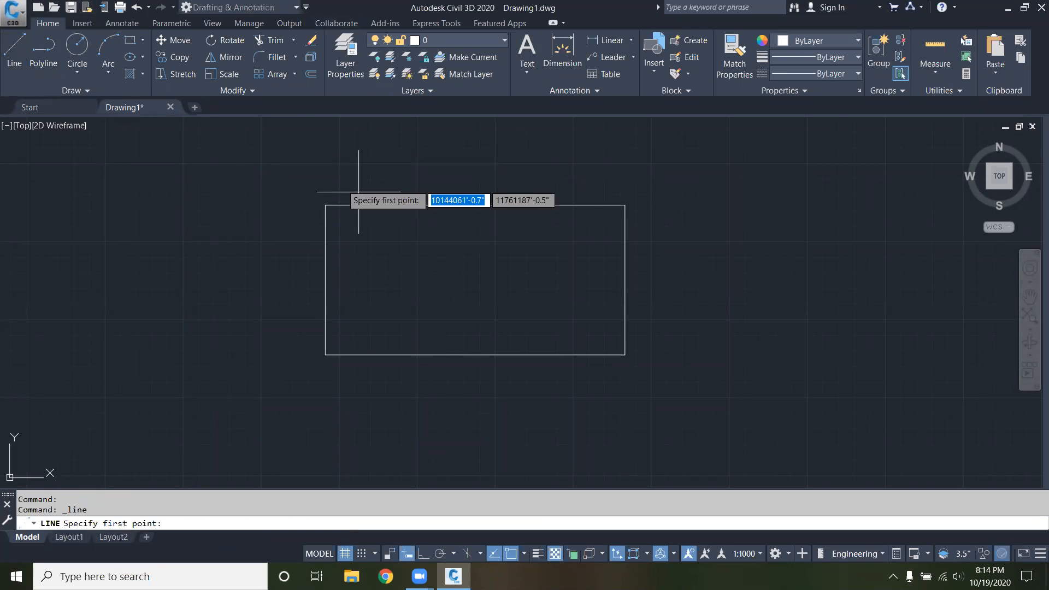
pyautogui.click(351, 301)
pyautogui.click(505, 242)
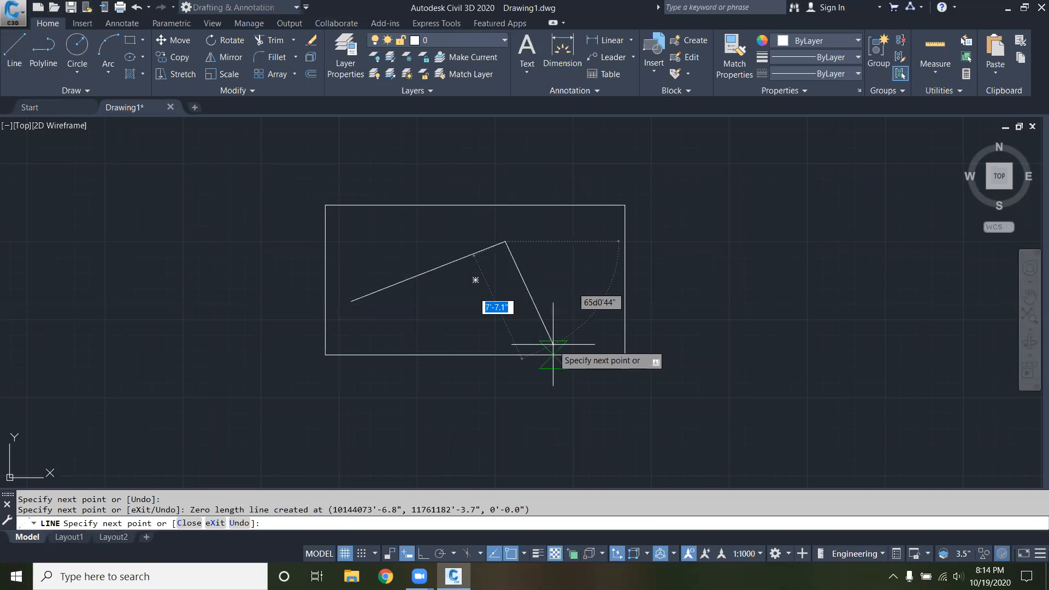
pyautogui.click(531, 306)
pyautogui.click(417, 305)
pyautogui.click(398, 252)
pyautogui.click(473, 284)
pyautogui.click(531, 258)
pyautogui.click(560, 320)
pyautogui.click(515, 341)
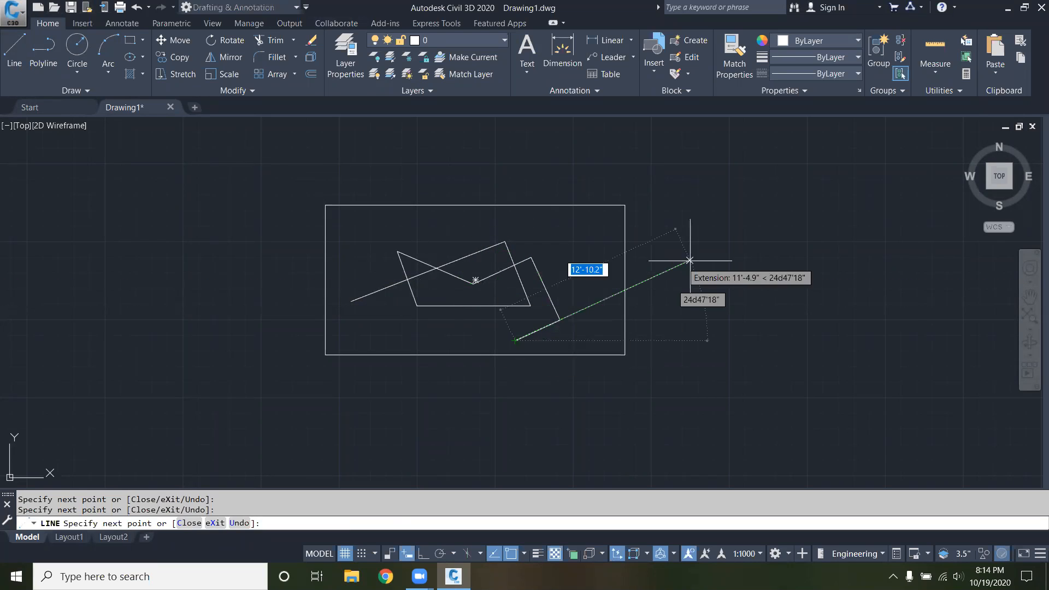
pyautogui.click(704, 241)
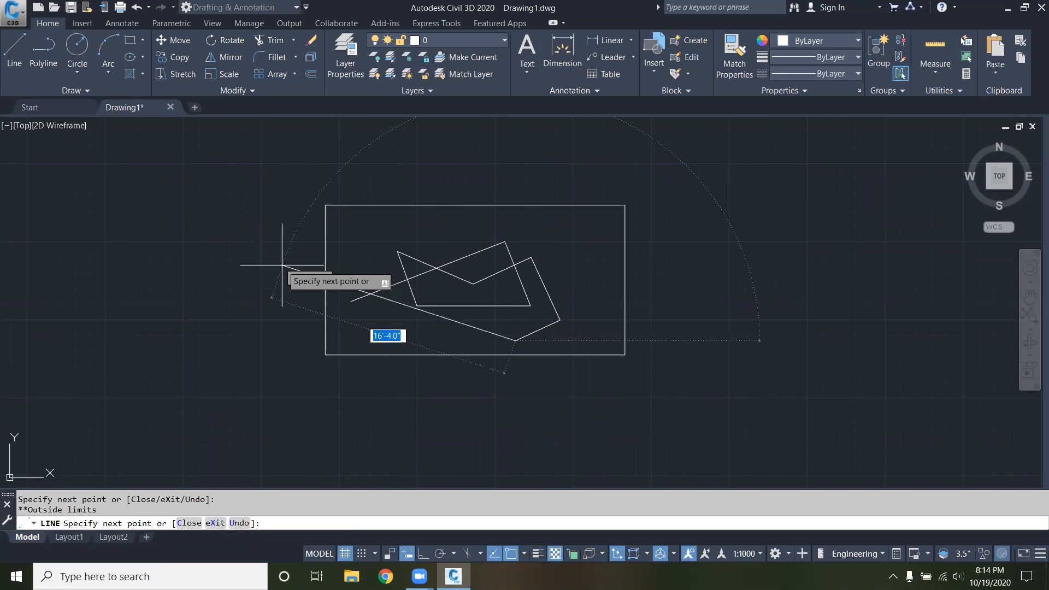
pyautogui.press('Escape')
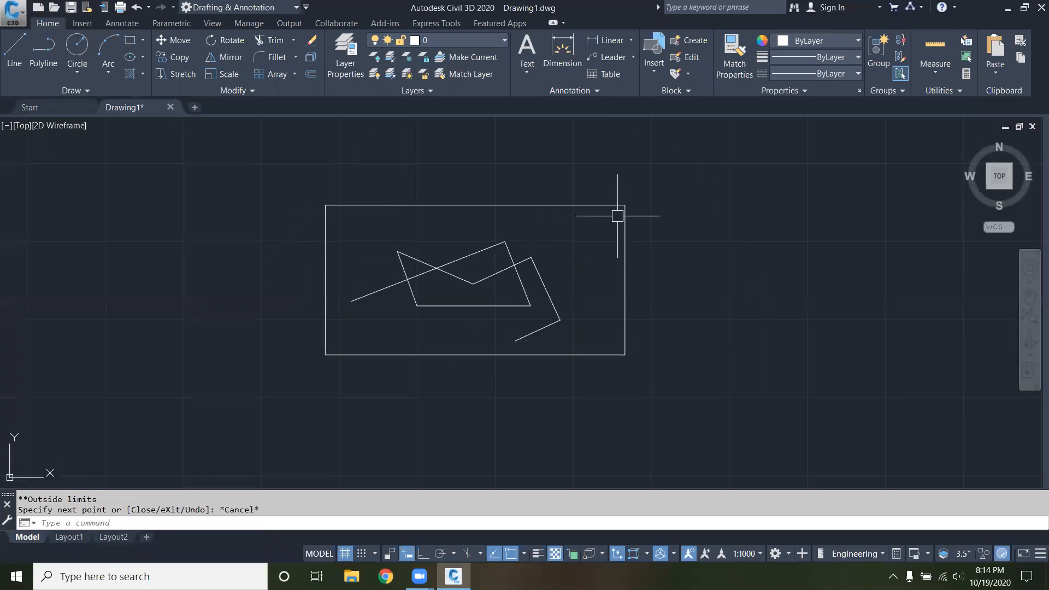
# Step: Zoom to the drawing limits with ZA, and fit the view to the drawing extents with ZE
pyautogui.scroll(5, 571, 226)
pyautogui.scroll(-5, 461, 254)
pyautogui.scroll(5, 581, 164)
pyautogui.write('z')
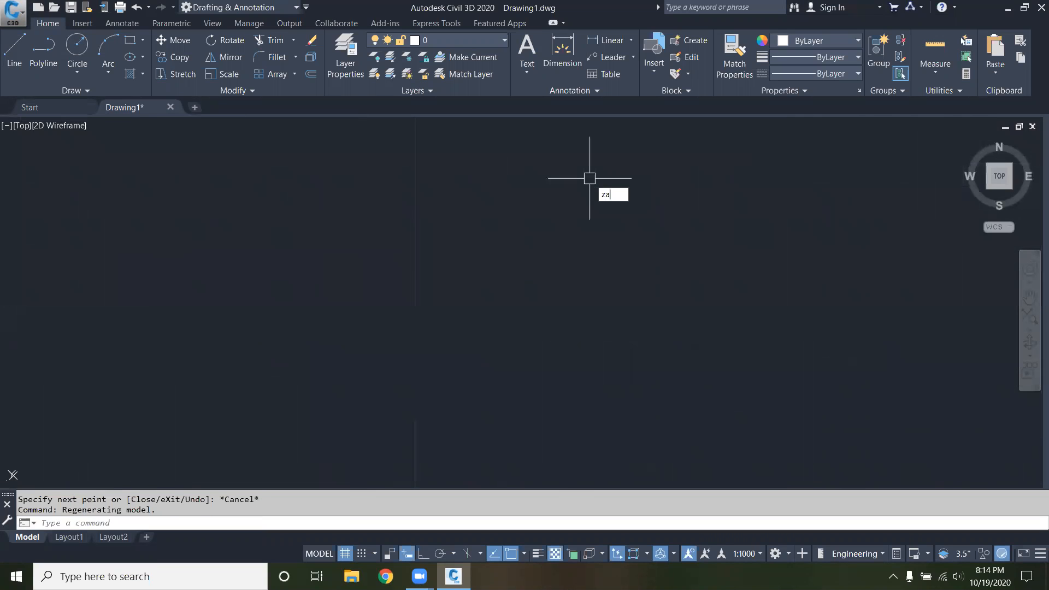
pyautogui.write('a')
pyautogui.press('Return')
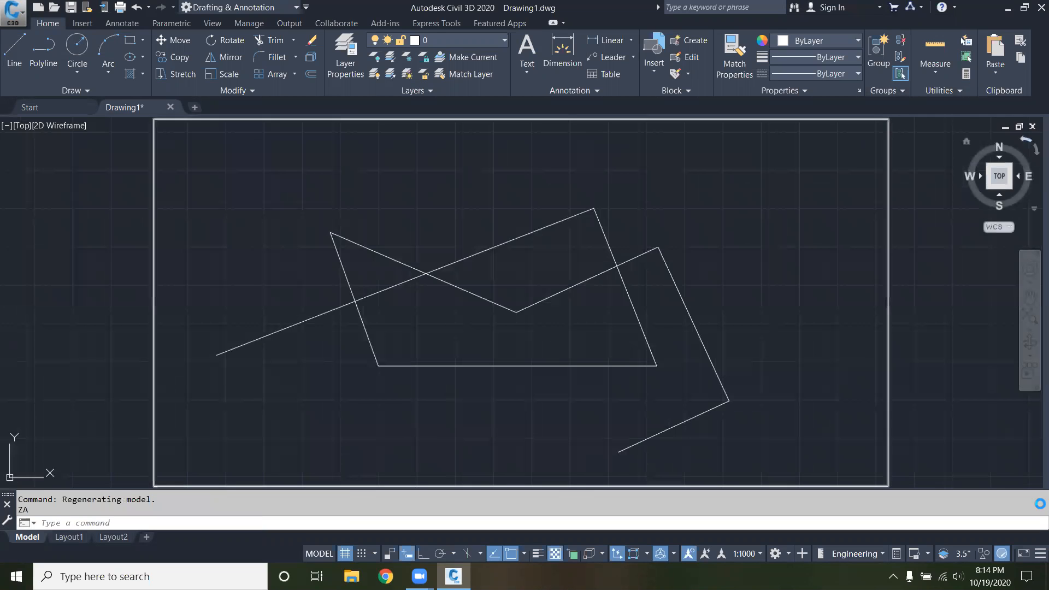
pyautogui.scroll(-5, 533, 284)
pyautogui.scroll(6, 595, 204)
pyautogui.write('ze')
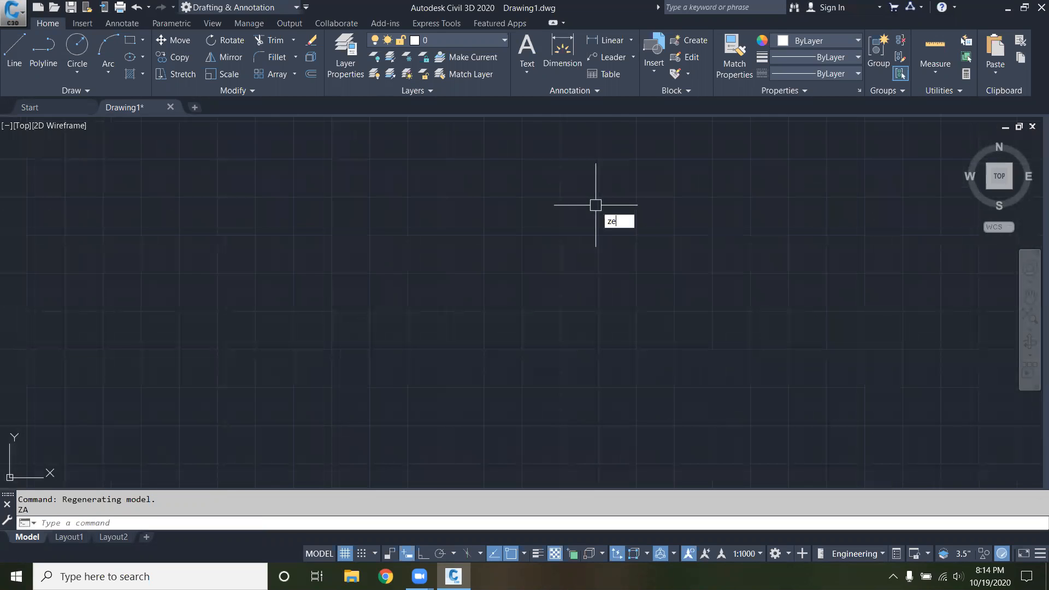
pyautogui.press('Return')
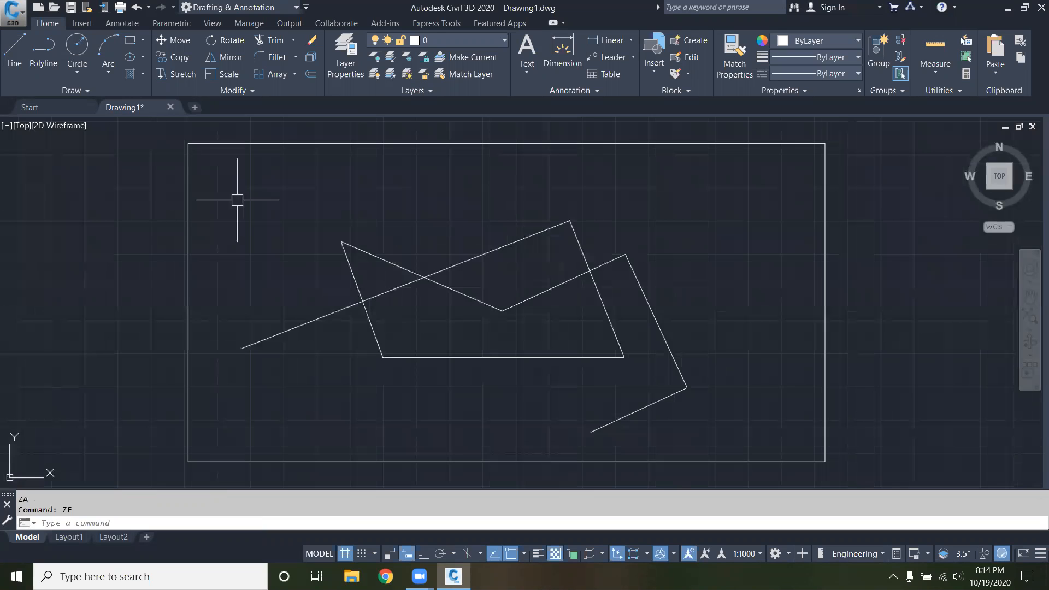
# Step: Compare the ZA and ZE views again, running each zoom command after moving away from the full rectangle
pyautogui.scroll(-4, 276, 216)
pyautogui.scroll(4, 283, 220)
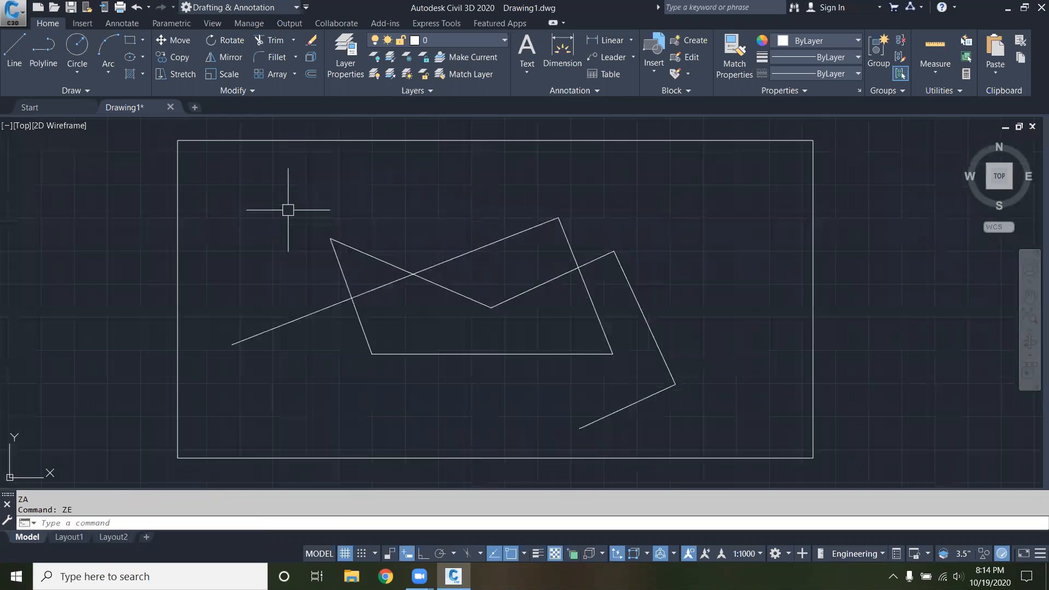
pyautogui.scroll(-2, 288, 209)
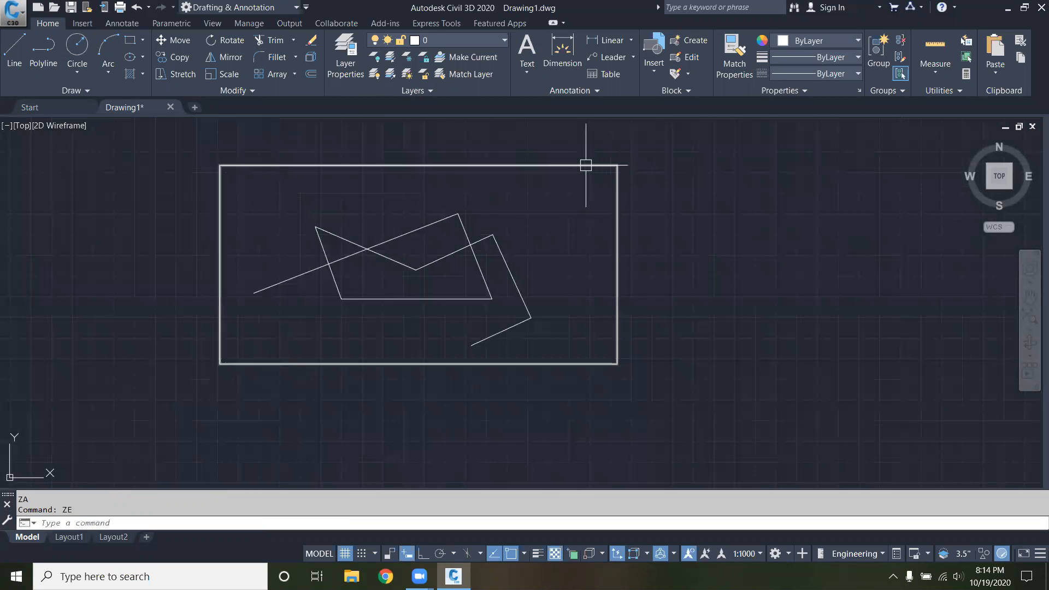
pyautogui.scroll(8, 470, 227)
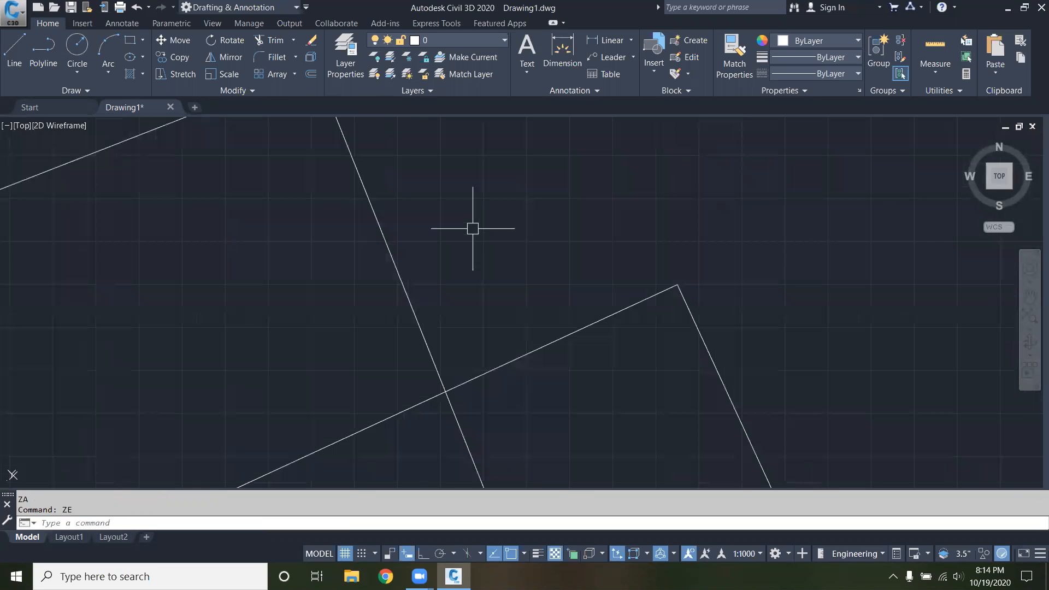
pyautogui.press('Return')
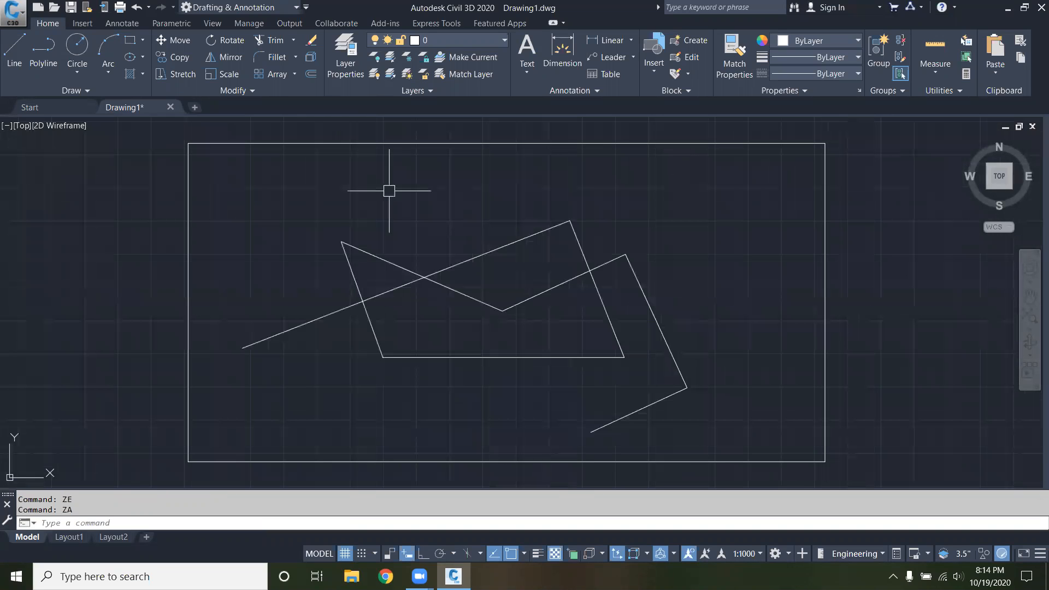
pyautogui.scroll(-6, 396, 216)
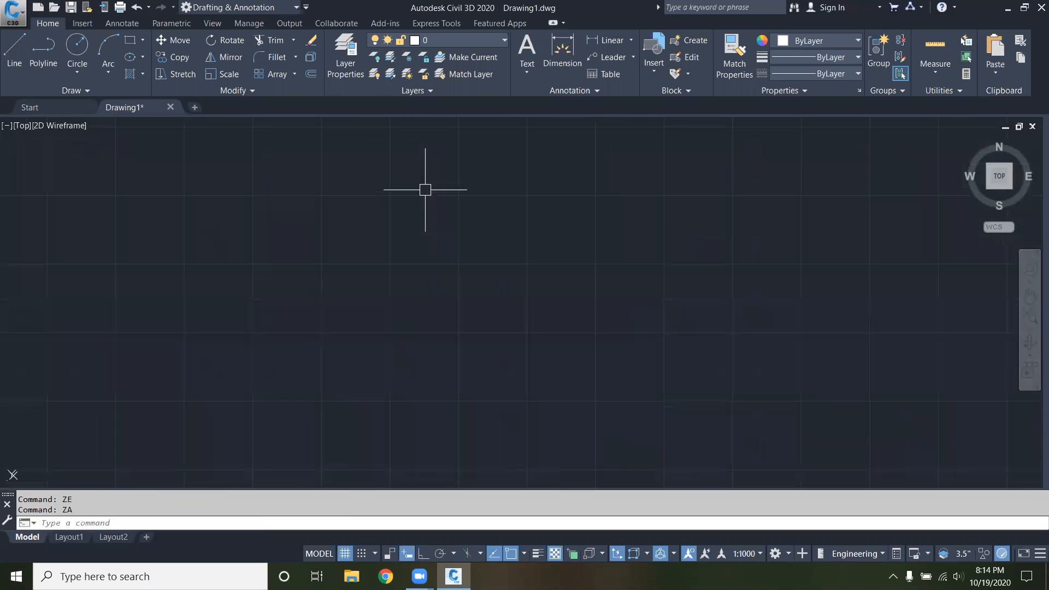
pyautogui.write('ze')
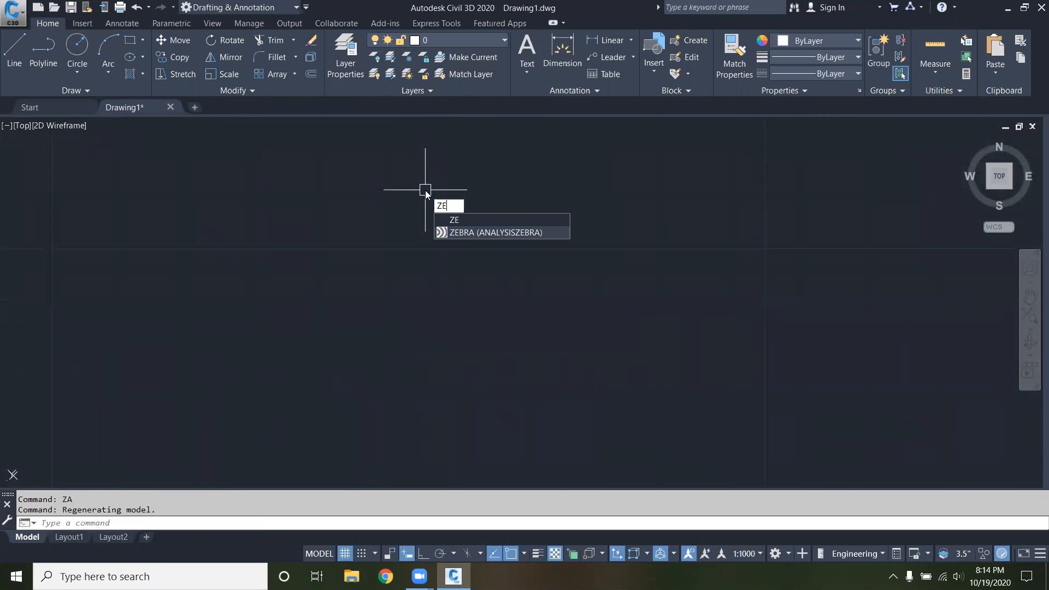
pyautogui.press('Return')
# Step: Draw a second chain of connected lines inside the rectangle, ending it at the endpoint of its own first segment
pyautogui.scroll(-2, 378, 189)
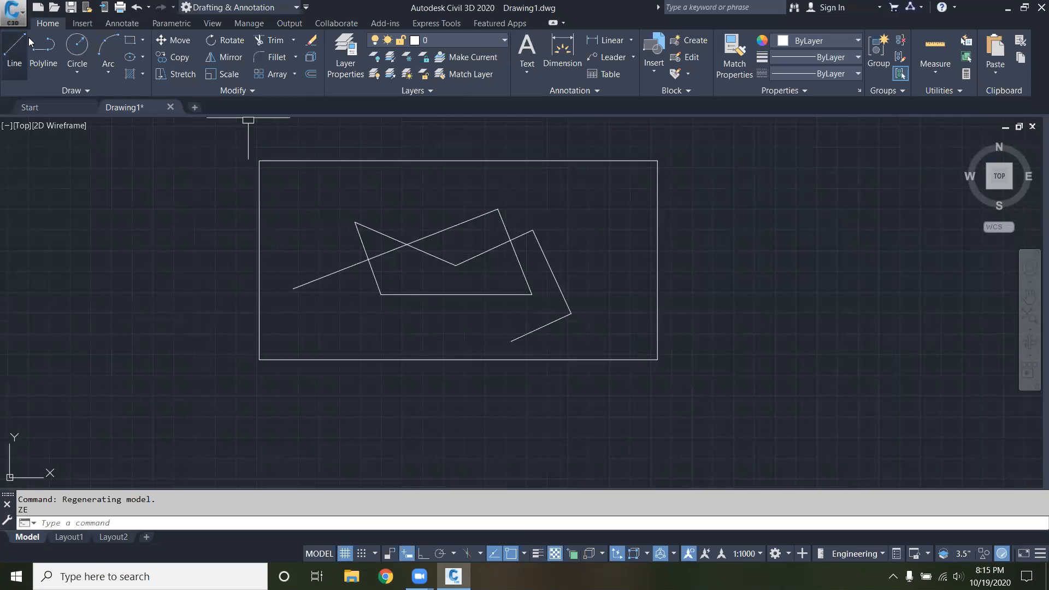
pyautogui.click(18, 53)
pyautogui.click(548, 178)
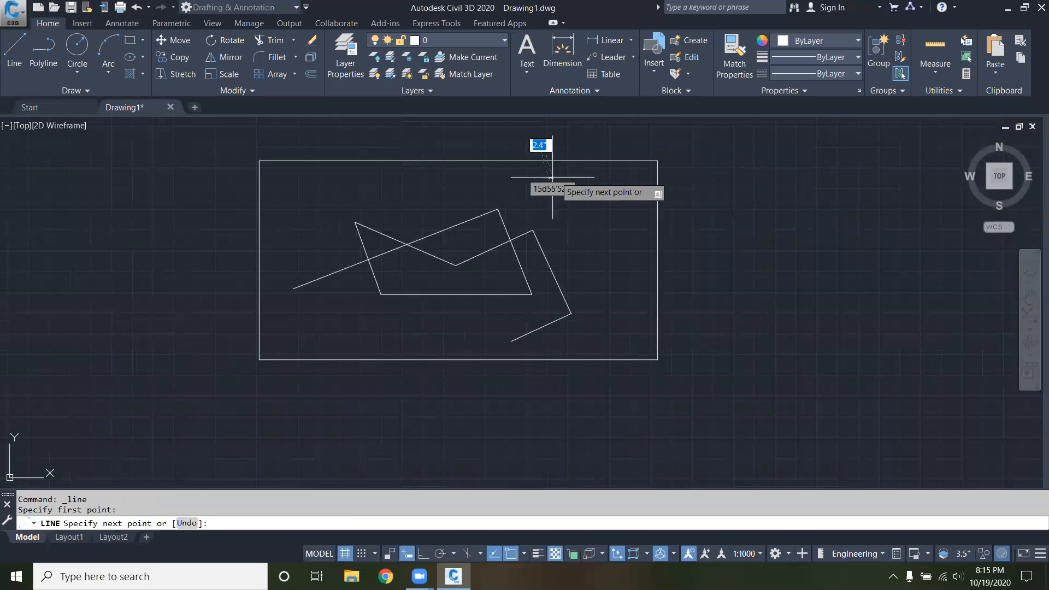
pyautogui.click(604, 253)
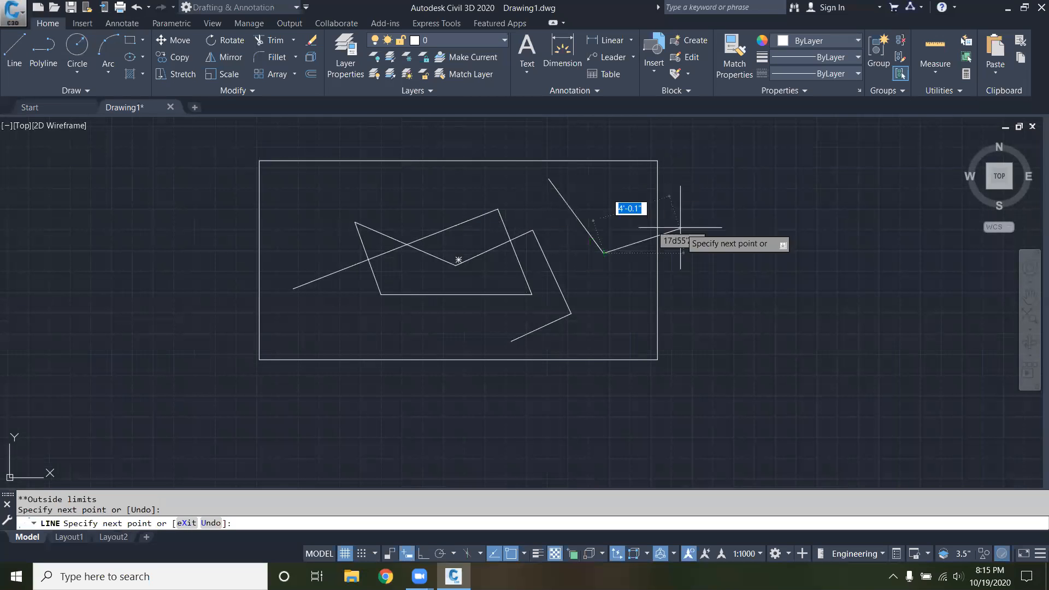
pyautogui.click(629, 190)
pyautogui.click(533, 215)
pyautogui.click(388, 178)
pyautogui.click(388, 237)
pyautogui.click(556, 320)
pyautogui.click(601, 319)
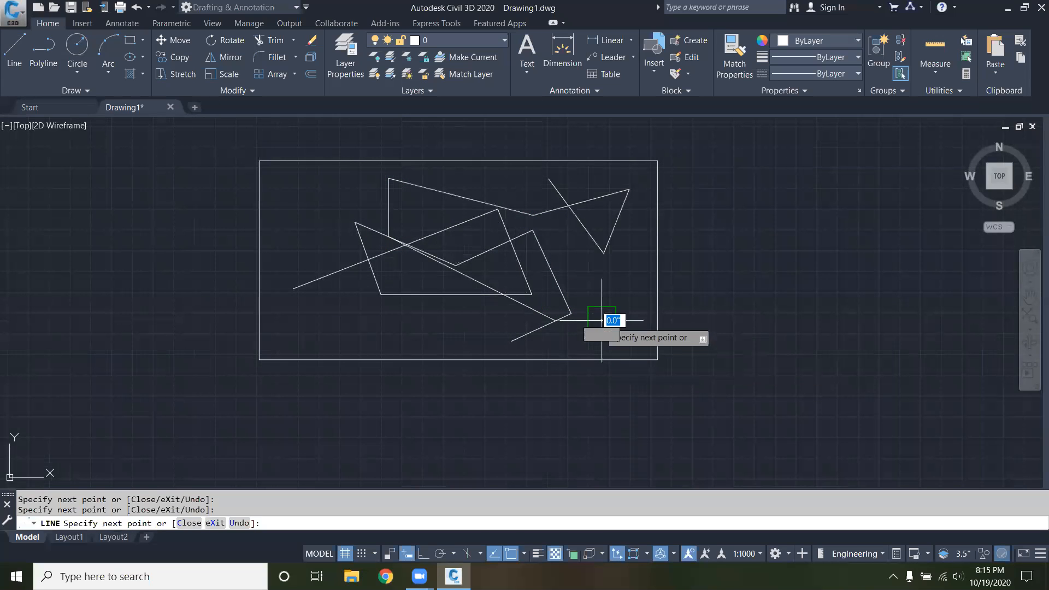
pyautogui.click(604, 253)
pyautogui.press('Escape')
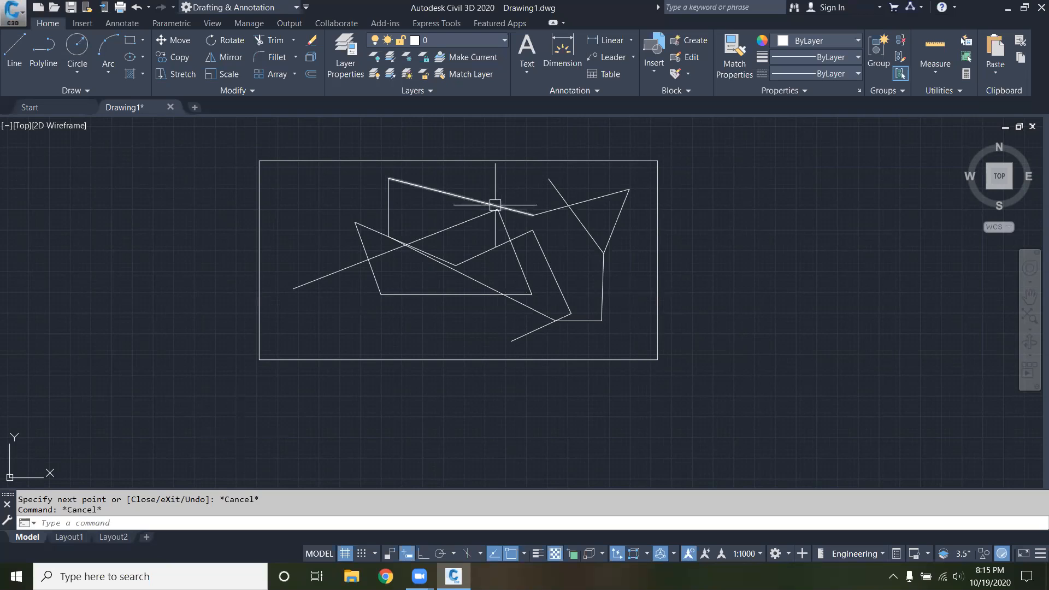
# Step: Reset the drawing limits to the rectangle's lower-left and upper-right corners, and turn limits checking ON
pyautogui.press('Escape')
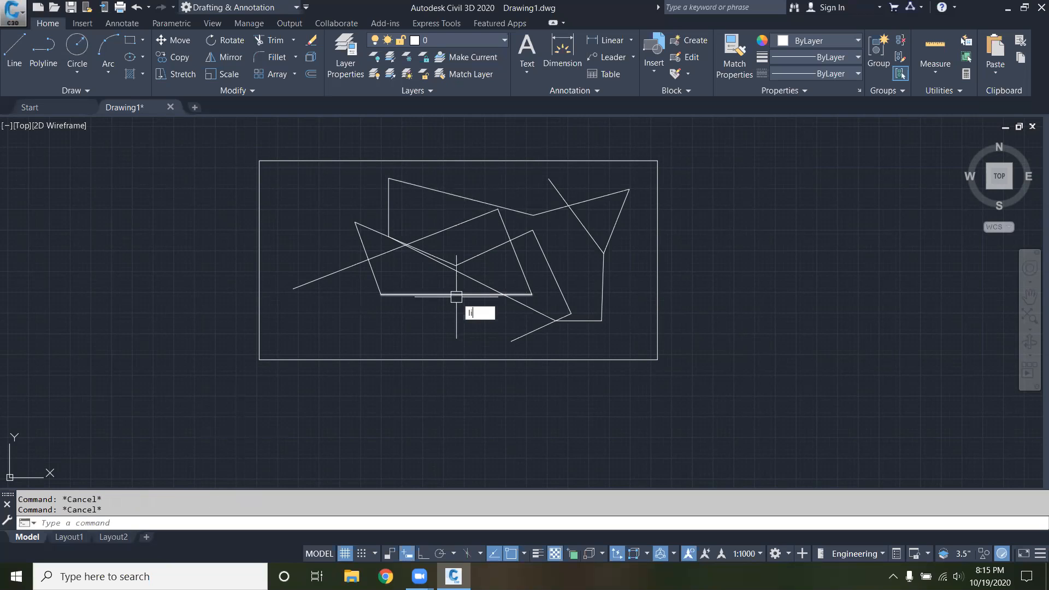
pyautogui.press('Return')
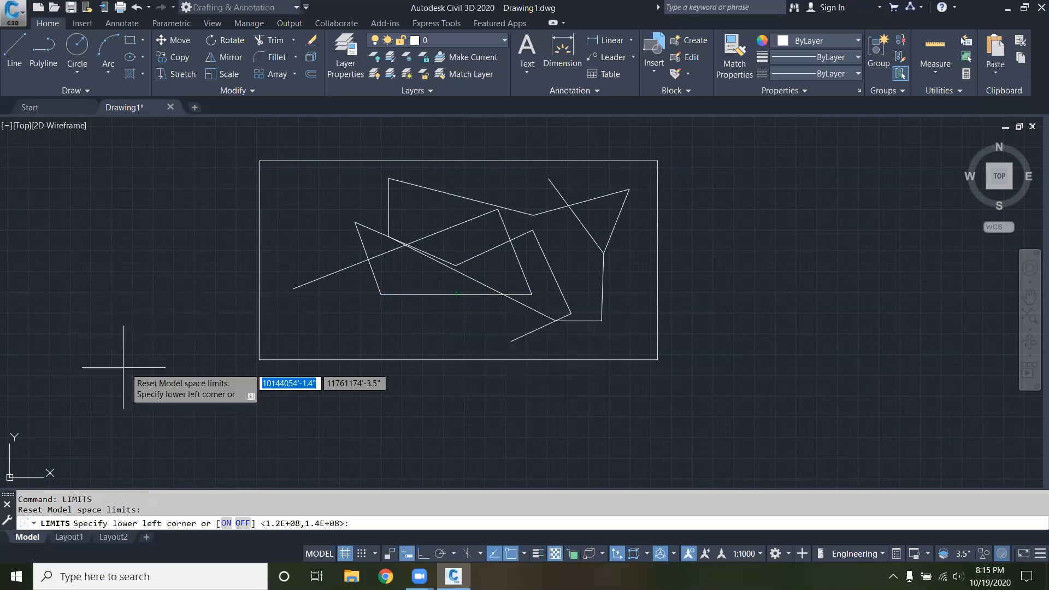
pyautogui.click(259, 360)
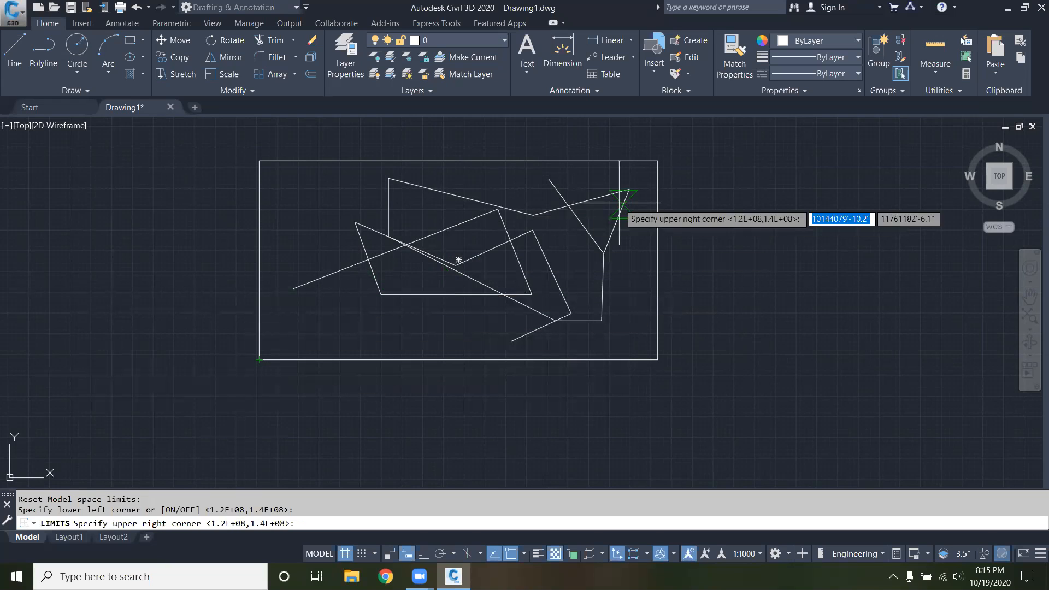
pyautogui.click(657, 160)
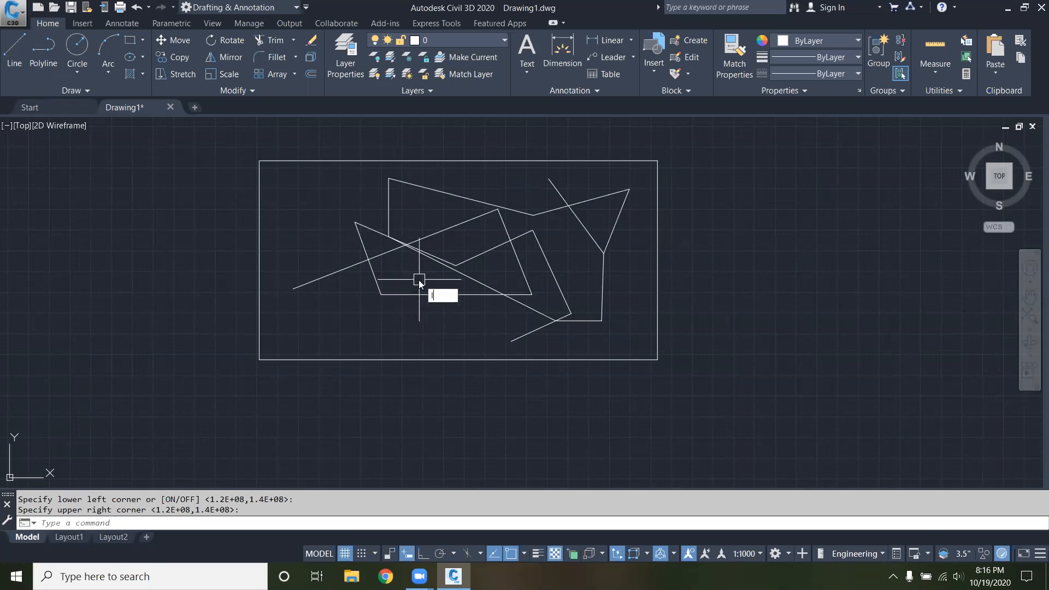
pyautogui.write('lim')
pyautogui.press('Return')
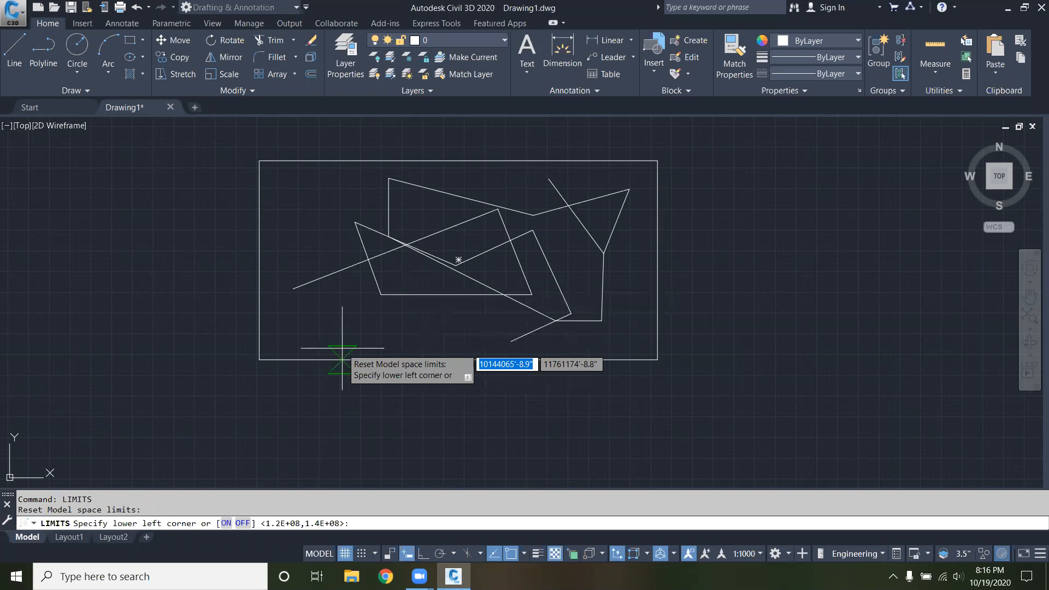
pyautogui.click(225, 523)
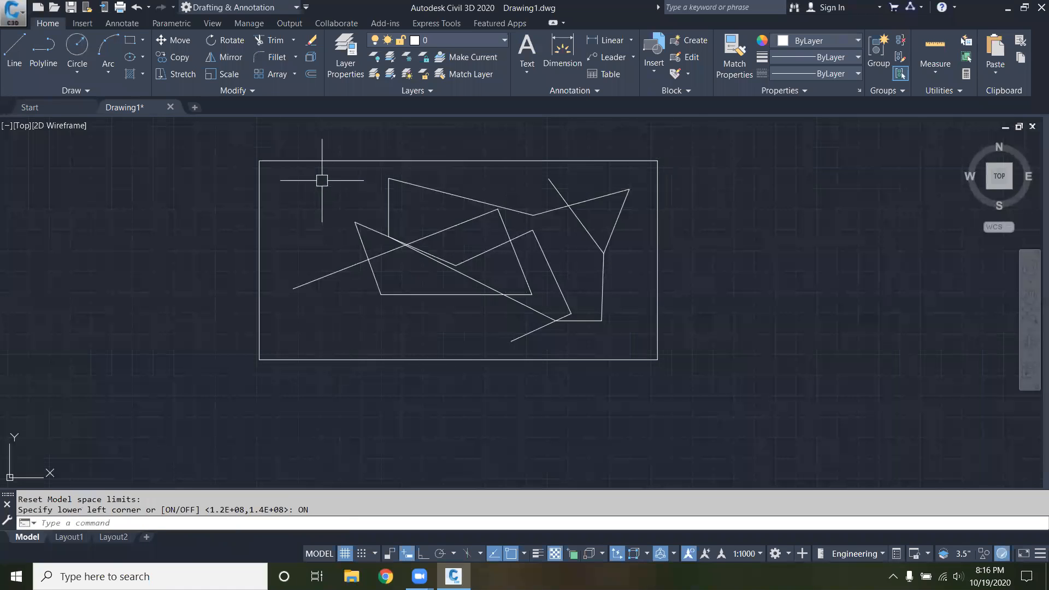
# Step: Erase all the connected lines inside the rectangle, keeping the rectangle itself
pyautogui.moveTo(403, 178)
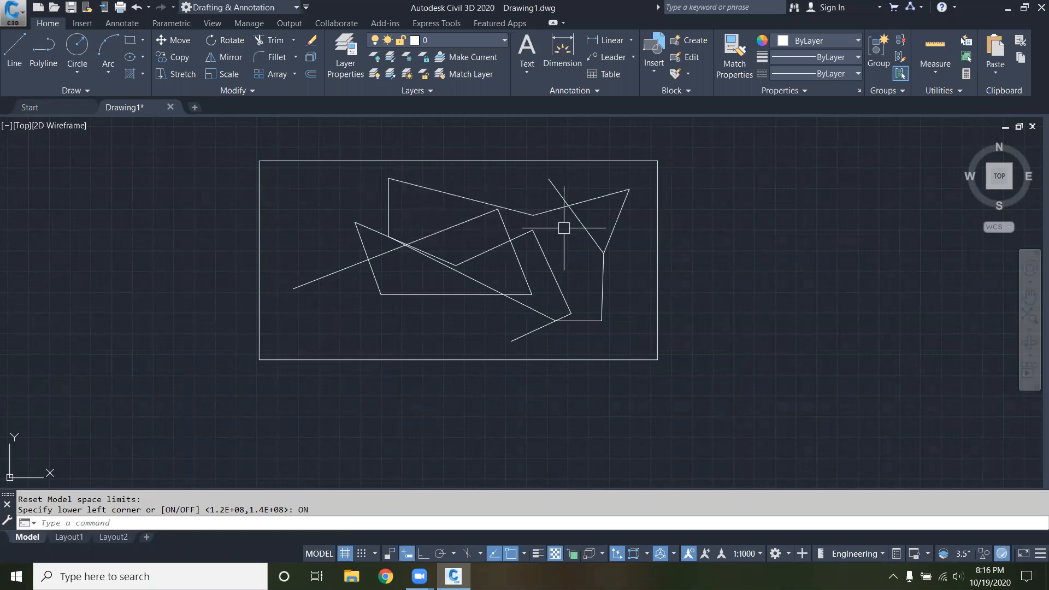
pyautogui.scroll(2, 589, 144)
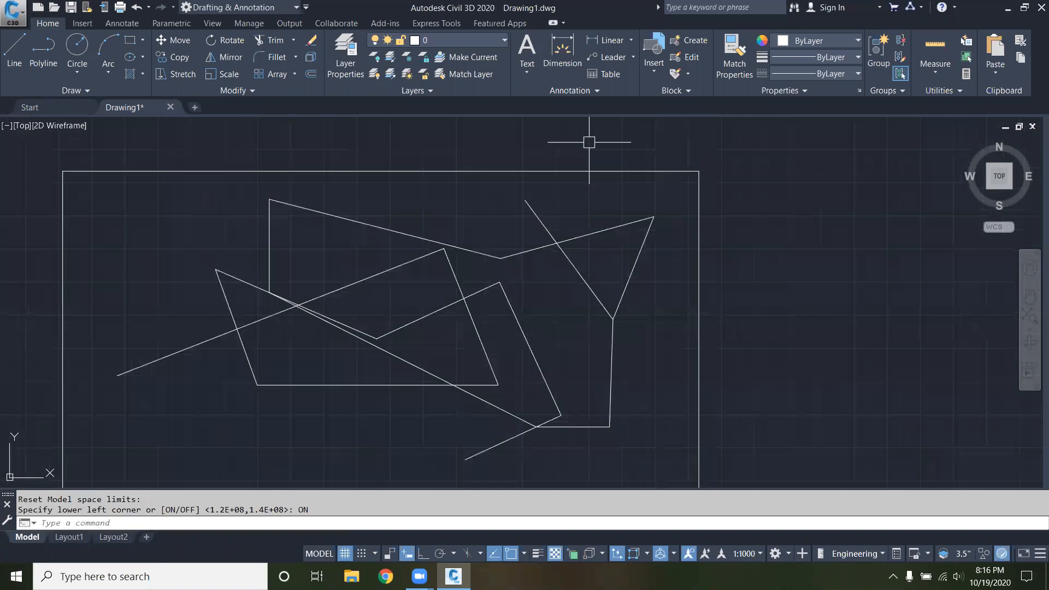
pyautogui.scroll(-2, 596, 143)
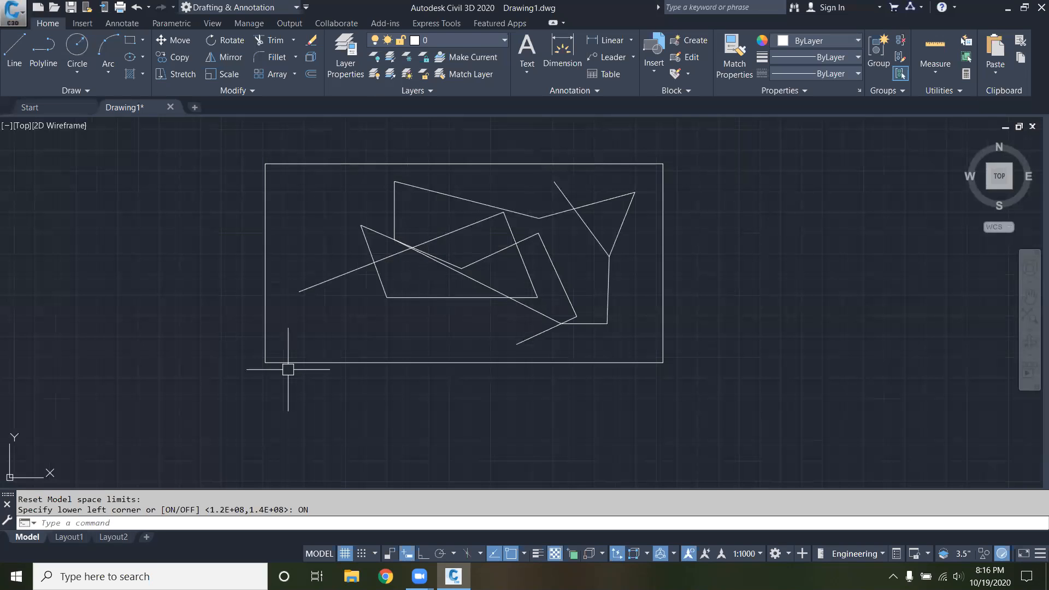
pyautogui.scroll(-2, 307, 313)
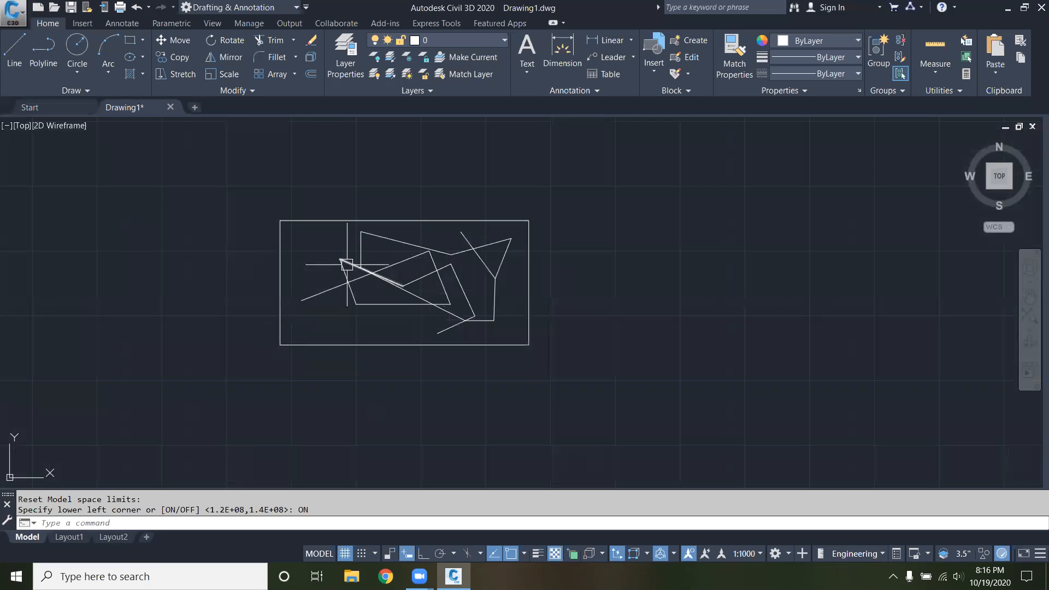
pyautogui.scroll(2, 347, 265)
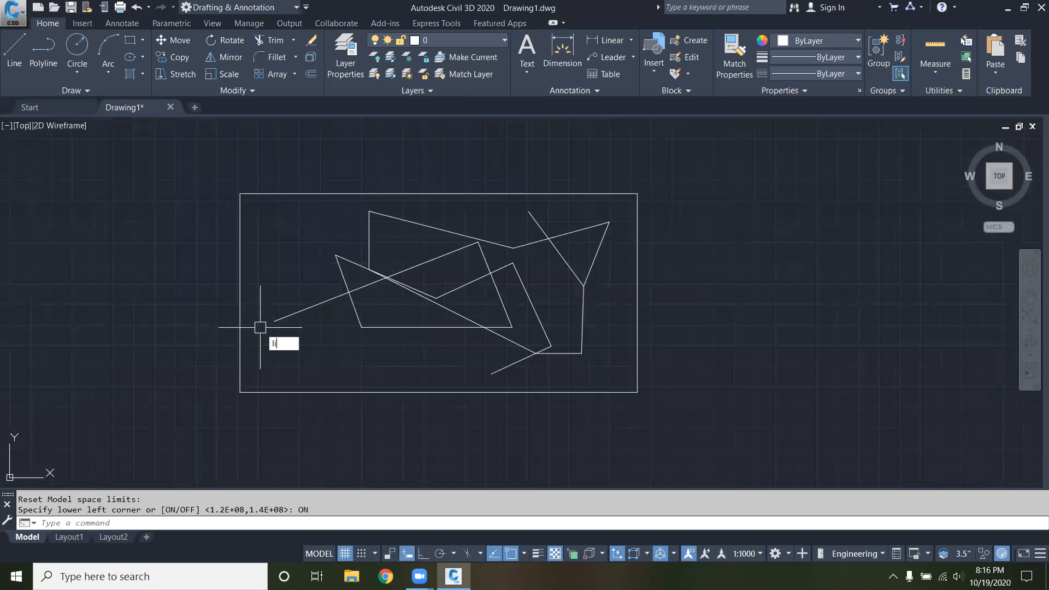
pyautogui.press('Escape')
pyautogui.press('Escape')
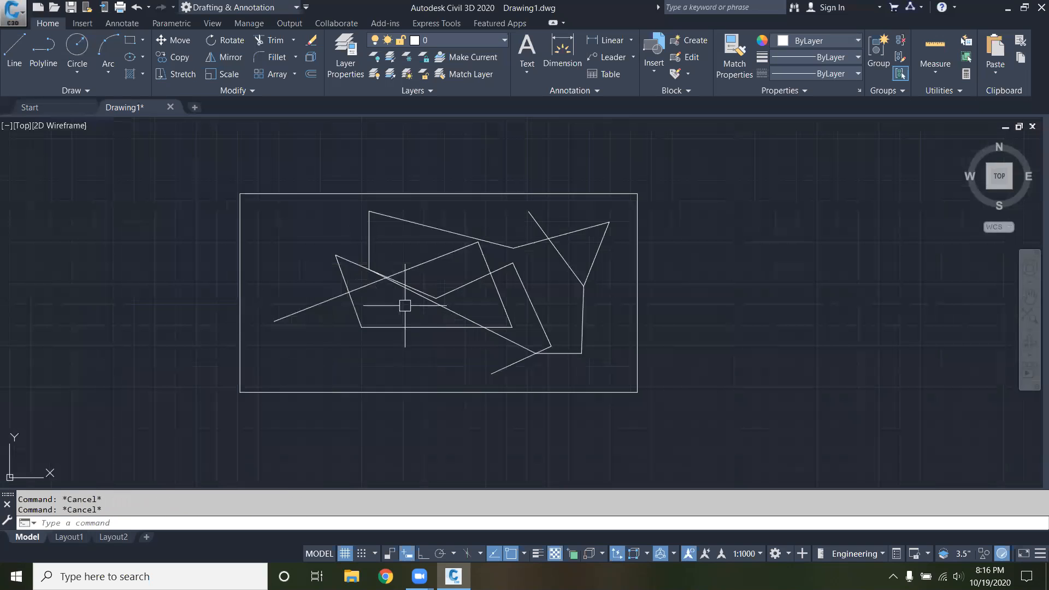
pyautogui.click(615, 375)
pyautogui.click(285, 216)
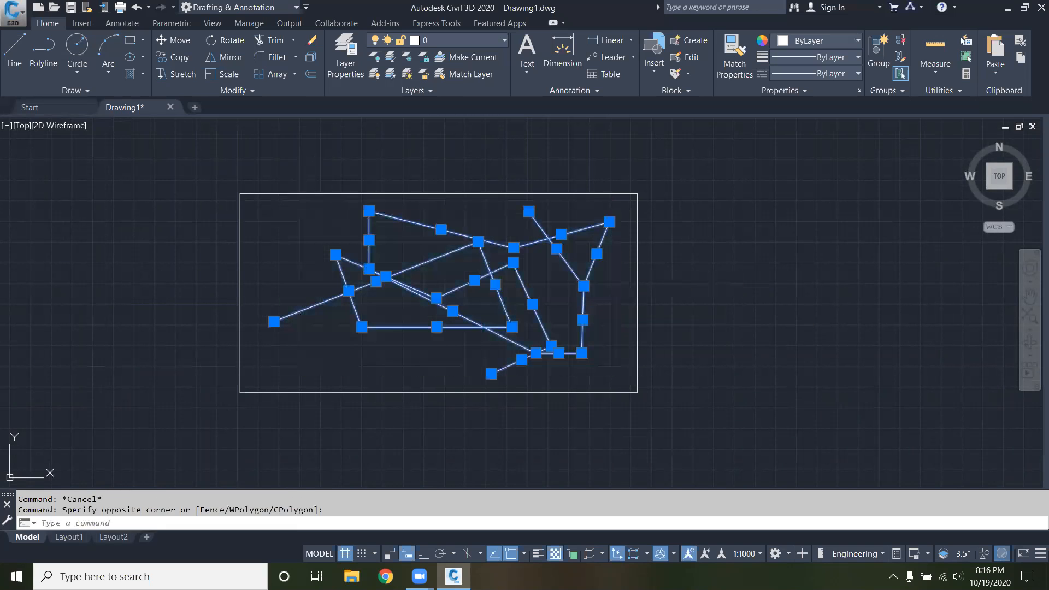
pyautogui.press('Delete')
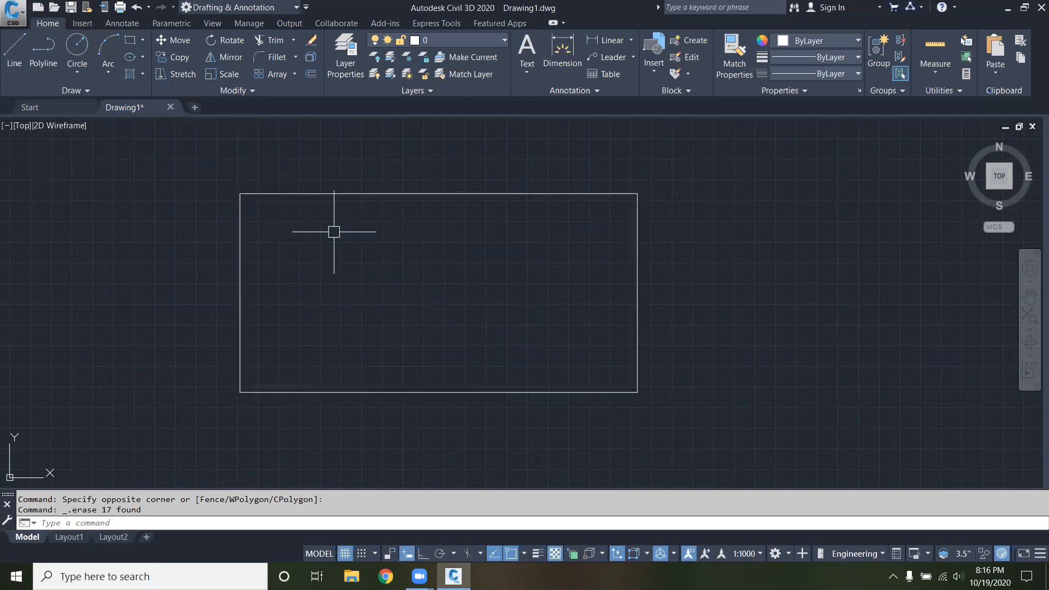
# Step: Zoom to the drawing limits with ZA, repeating the command after zooming out
pyautogui.write('a')
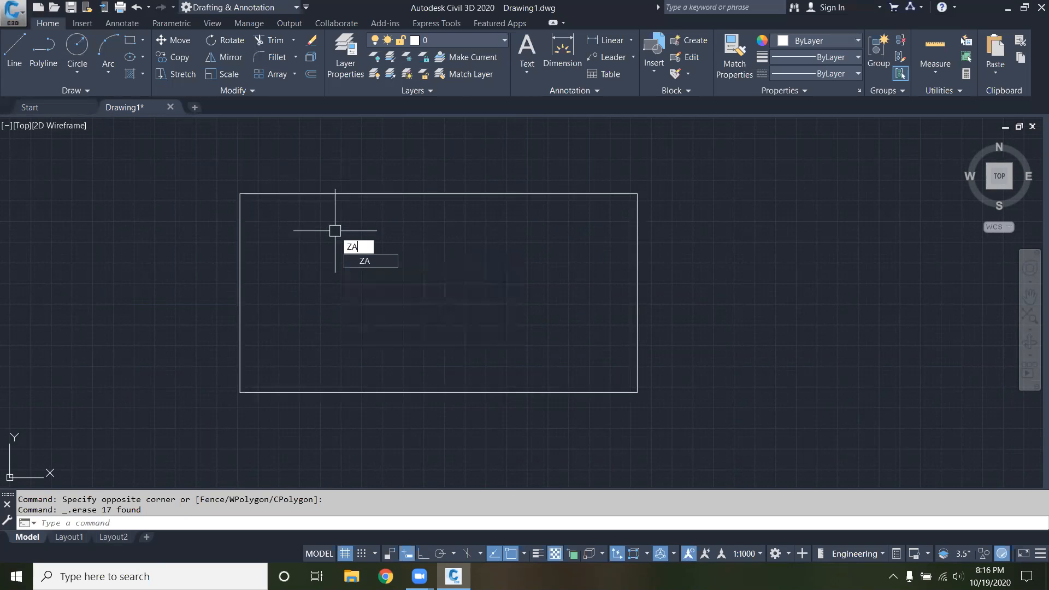
pyautogui.press('Return')
pyautogui.scroll(-1, 130, 237)
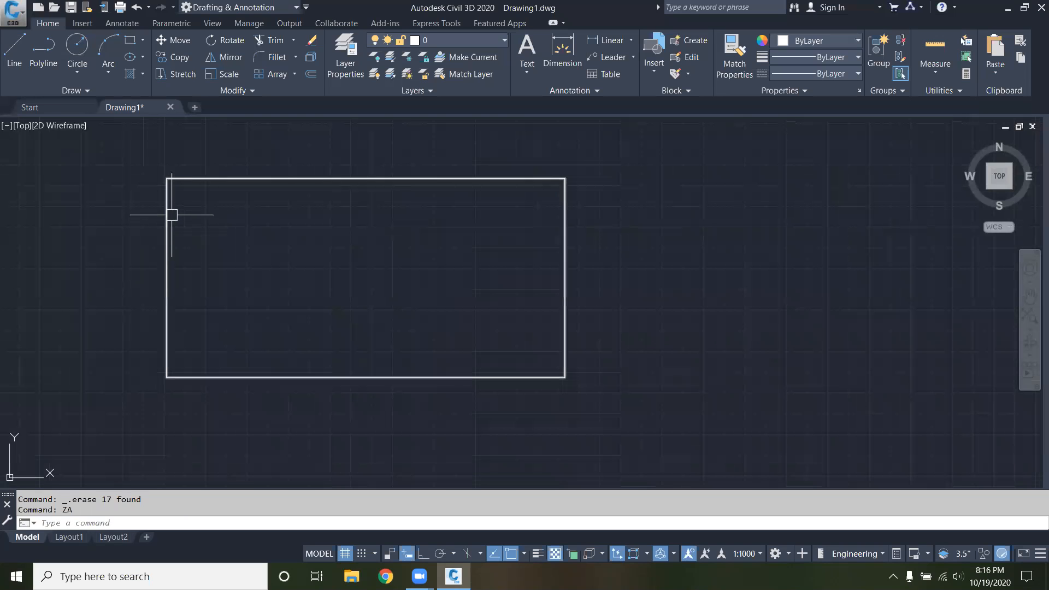
pyautogui.write('za')
pyautogui.press('Return')
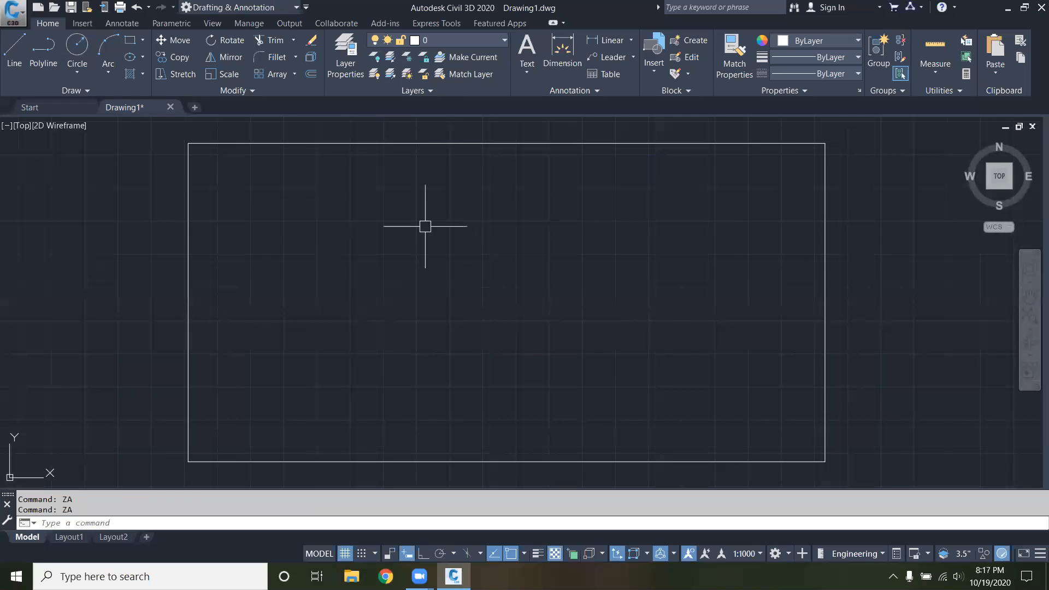
# Step: Draw a circle in the upper-left part of the rectangle, picking its center and a radius point
pyautogui.click(74, 46)
pyautogui.click(308, 229)
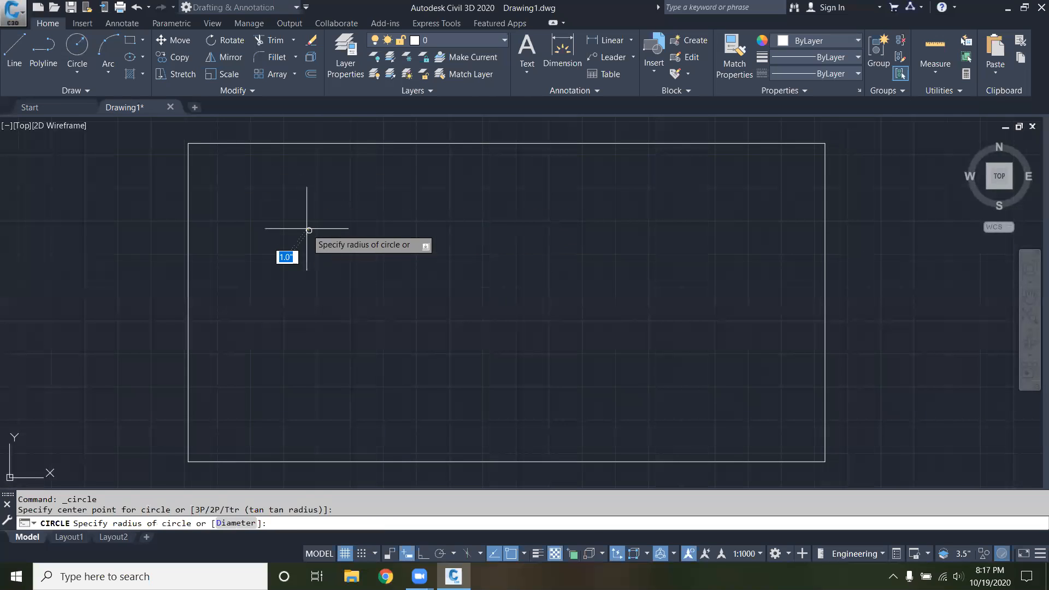
pyautogui.click(277, 187)
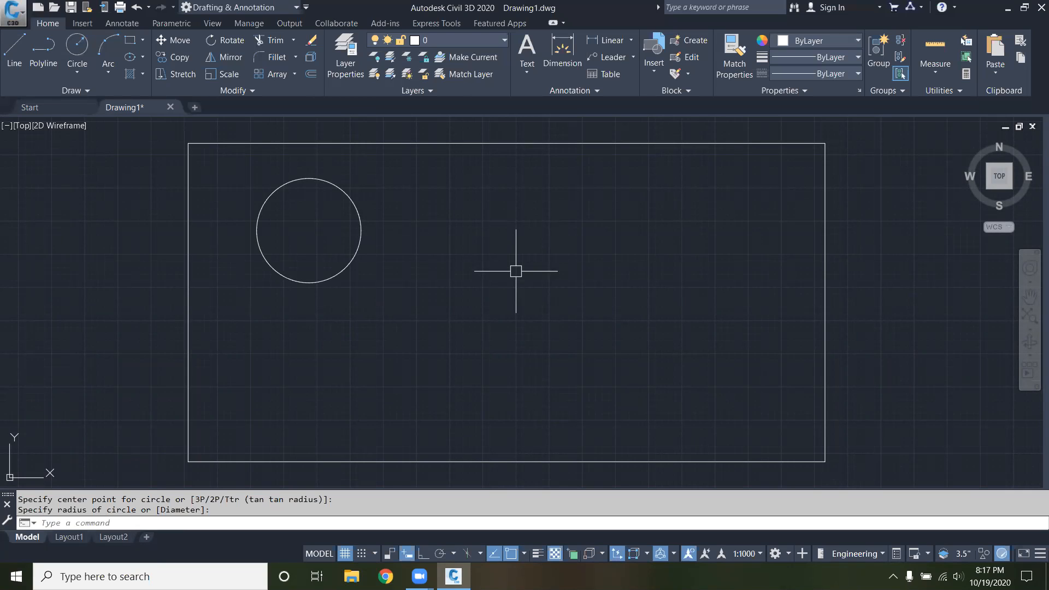
pyautogui.click(144, 41)
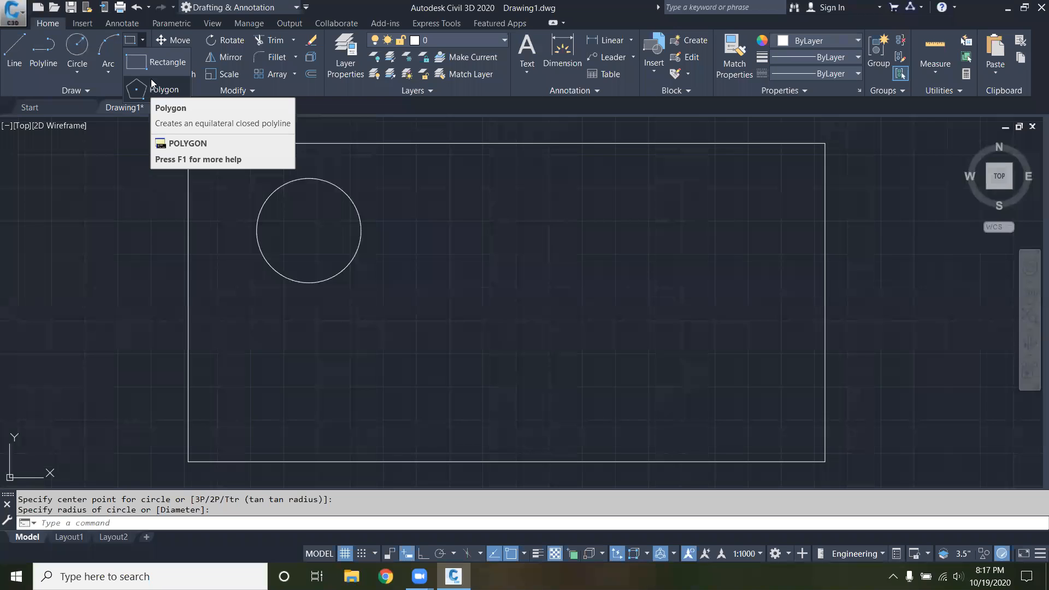
pyautogui.click(130, 184)
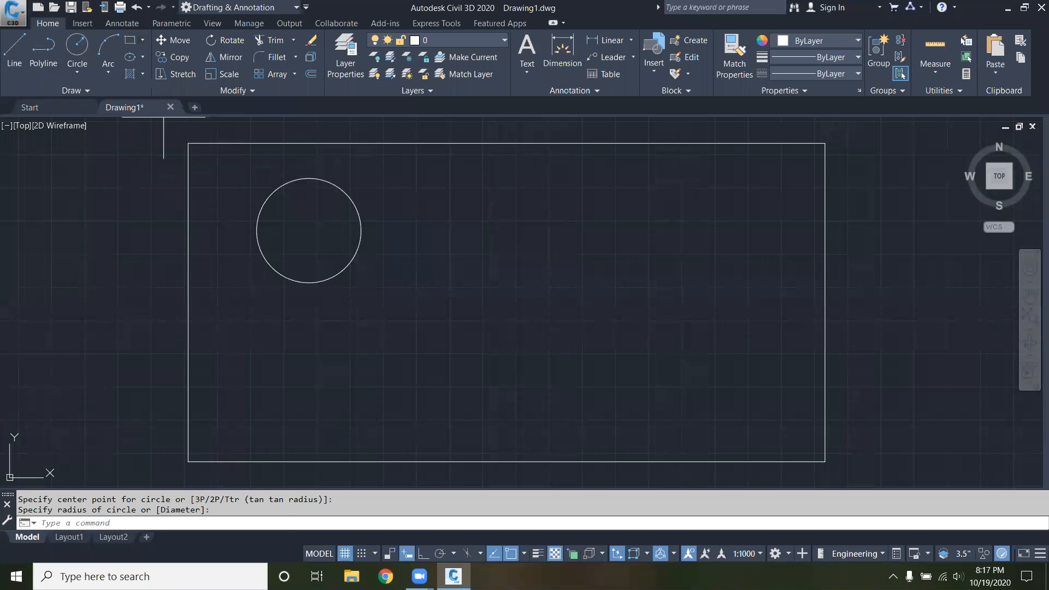
pyautogui.click(147, 163)
pyautogui.click(135, 179)
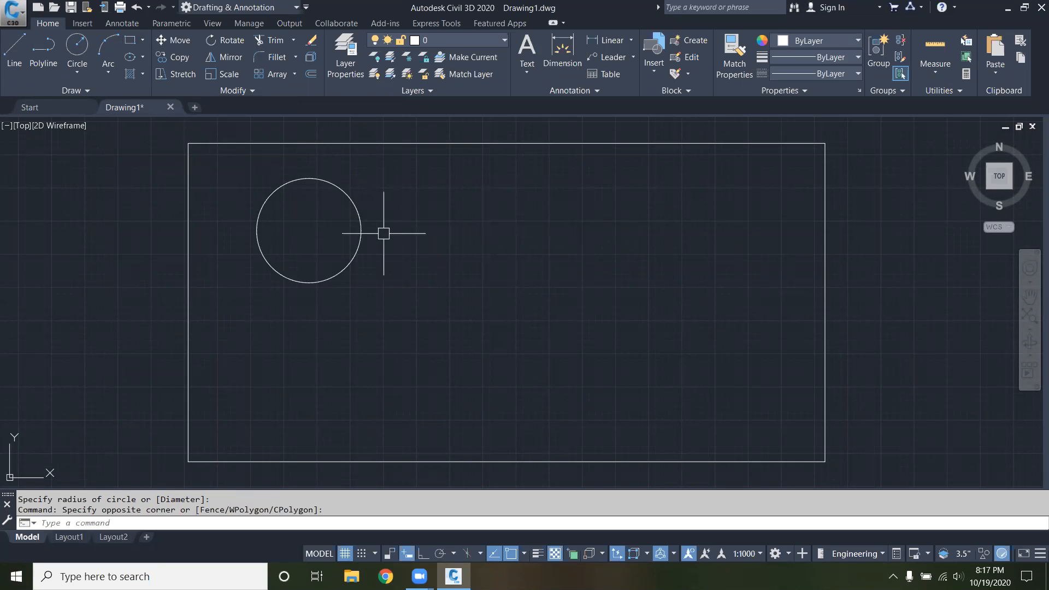
# Step: Move the circle by its center to the upper-right part of the rectangle
pyautogui.moveTo(367, 234)
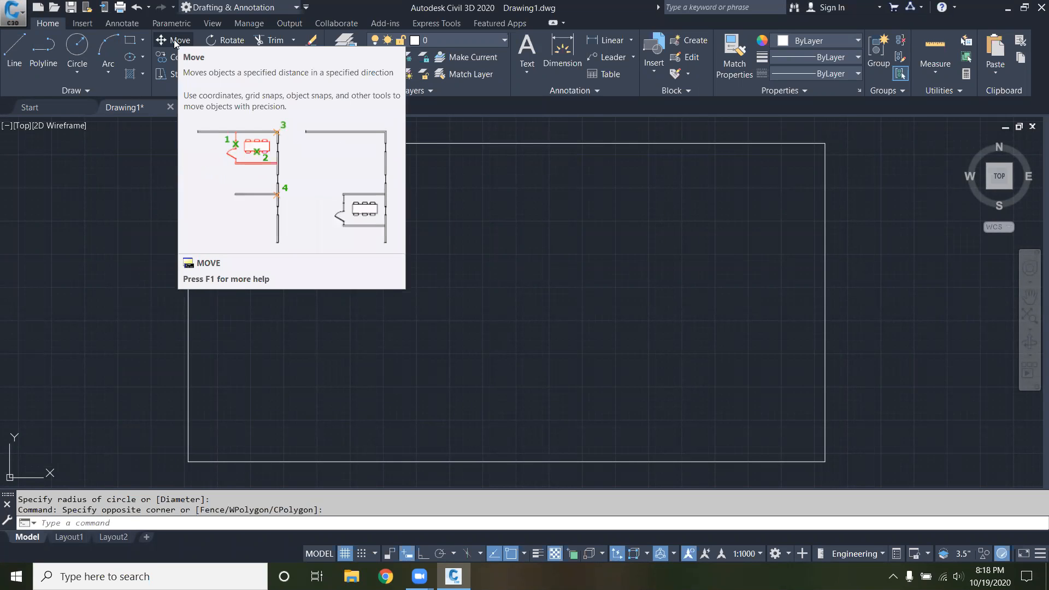
pyautogui.click(174, 44)
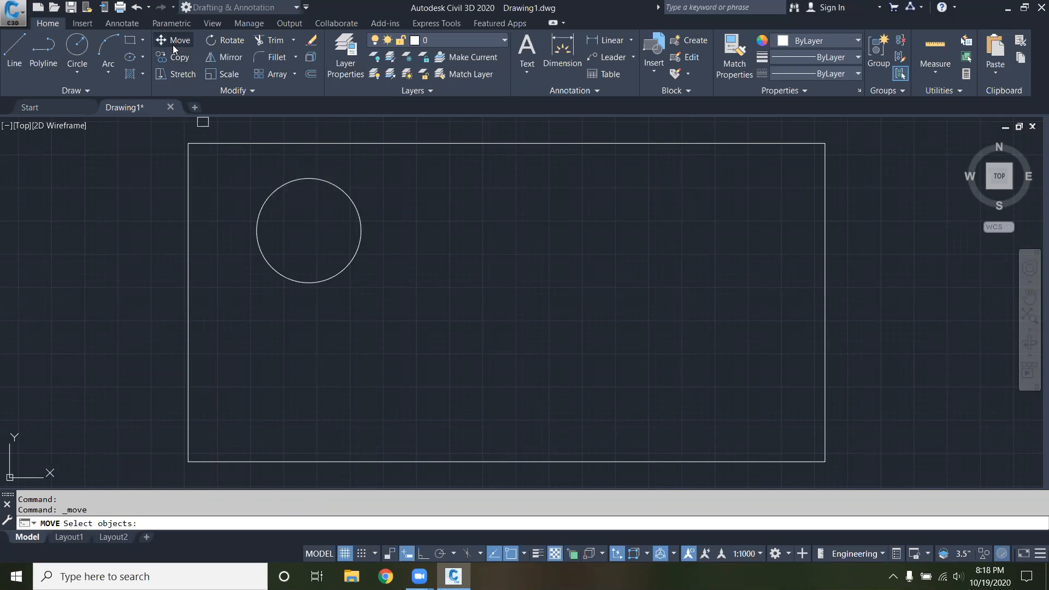
pyautogui.press('Escape')
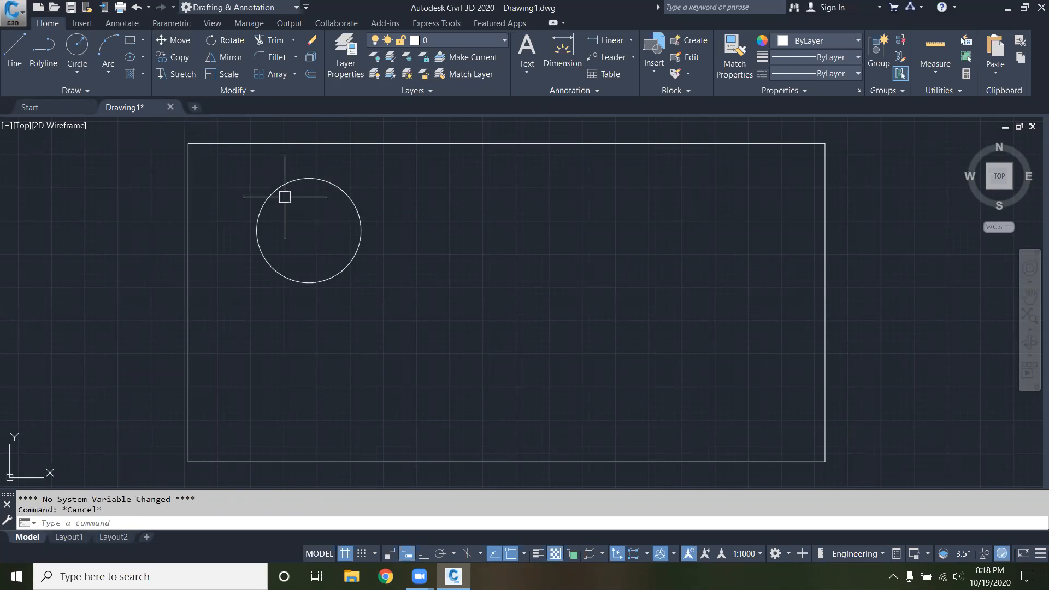
pyautogui.press('Return')
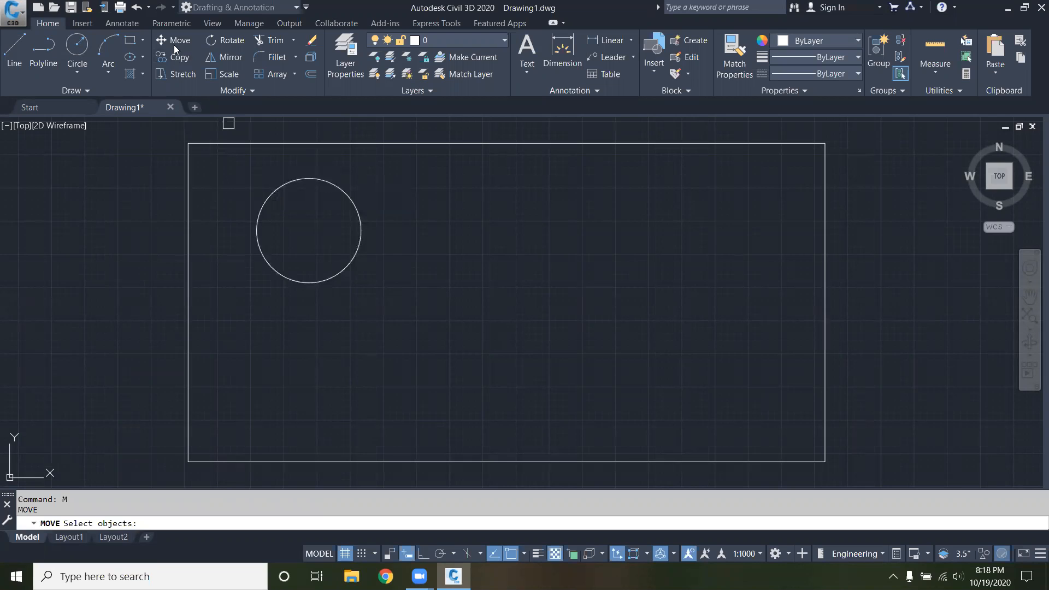
pyautogui.click(285, 184)
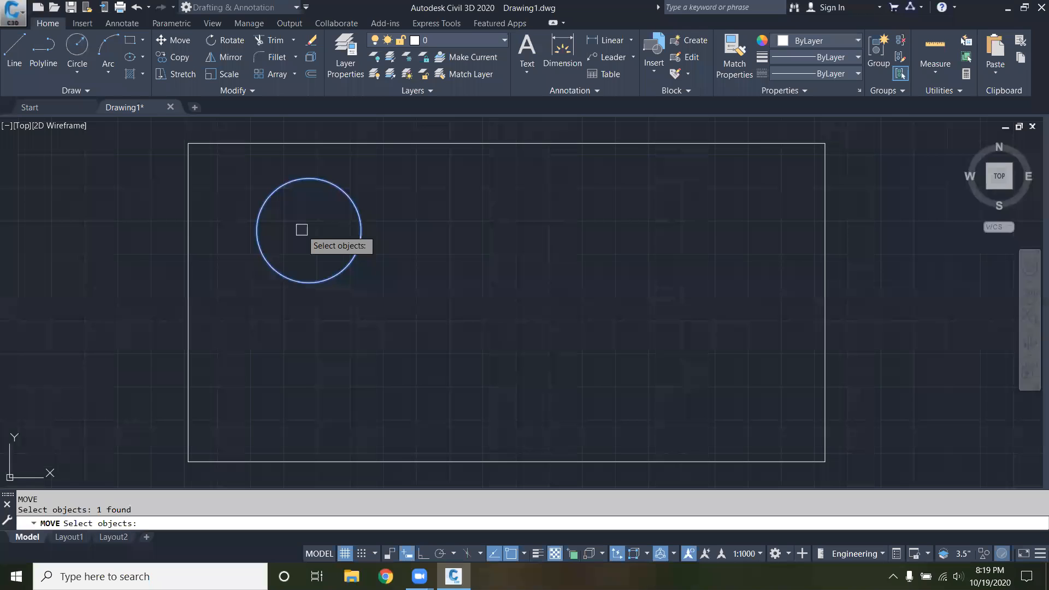
pyautogui.press('Return')
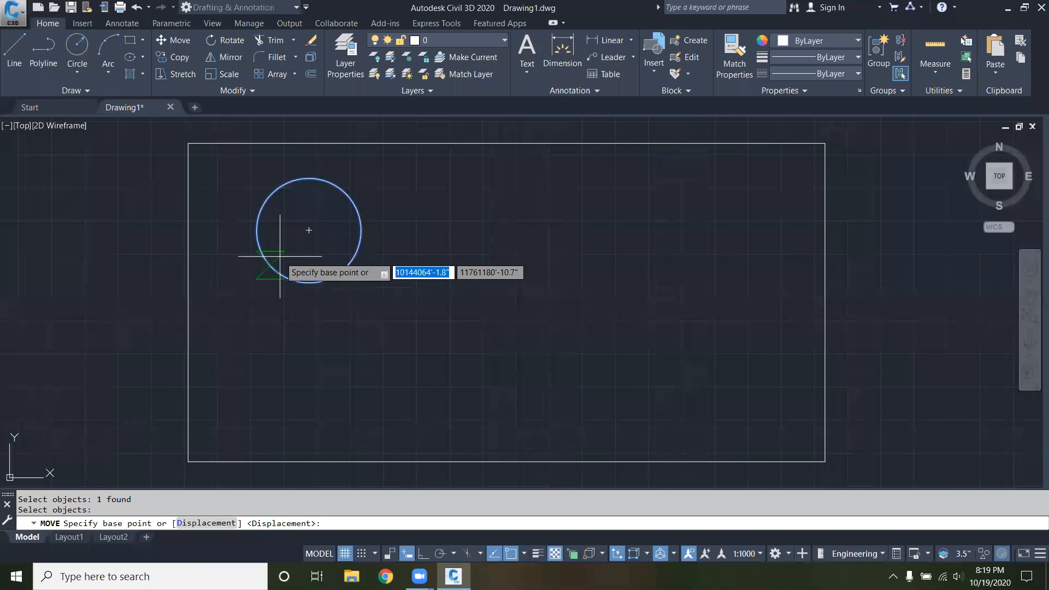
pyautogui.click(308, 231)
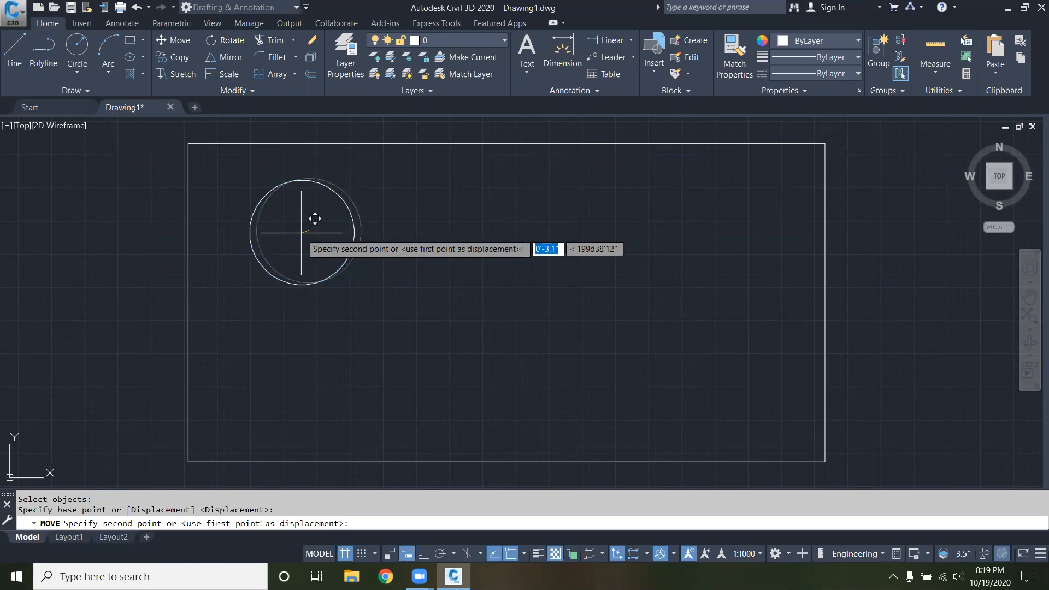
pyautogui.click(688, 221)
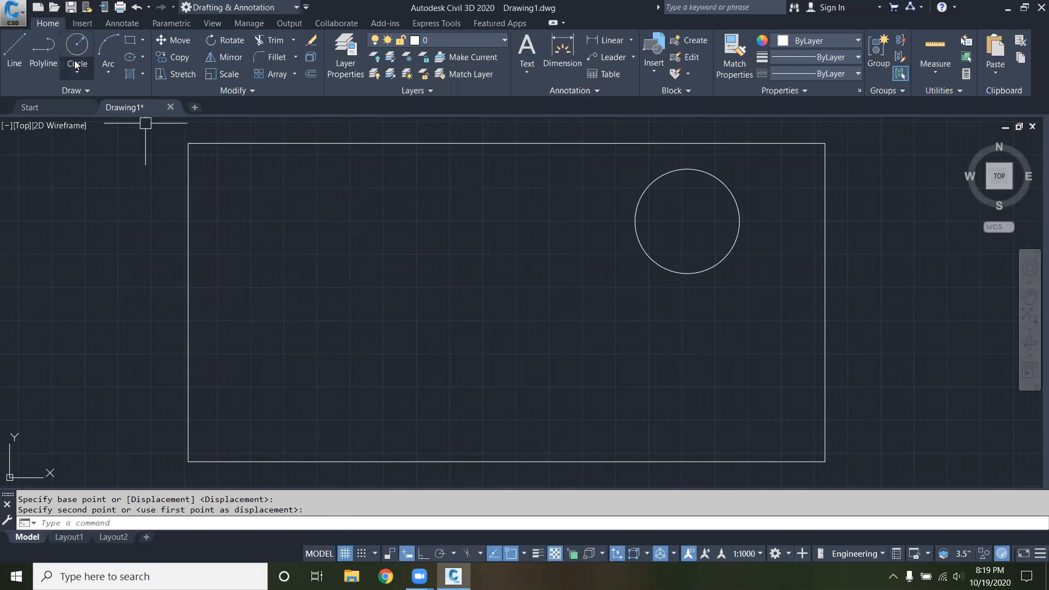
# Step: Draw a tiny, very thin rectangle in the left half of the large rectangle, and a small upright rectangle beside it
pyautogui.click(132, 44)
pyautogui.click(264, 251)
pyautogui.scroll(6, 264, 251)
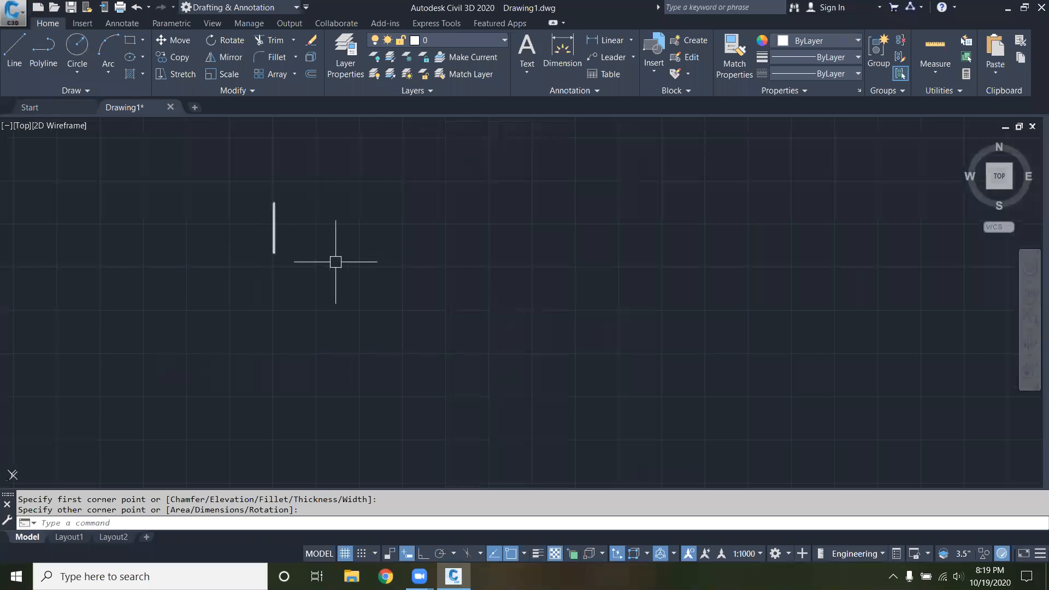
pyautogui.click(132, 40)
pyautogui.click(353, 222)
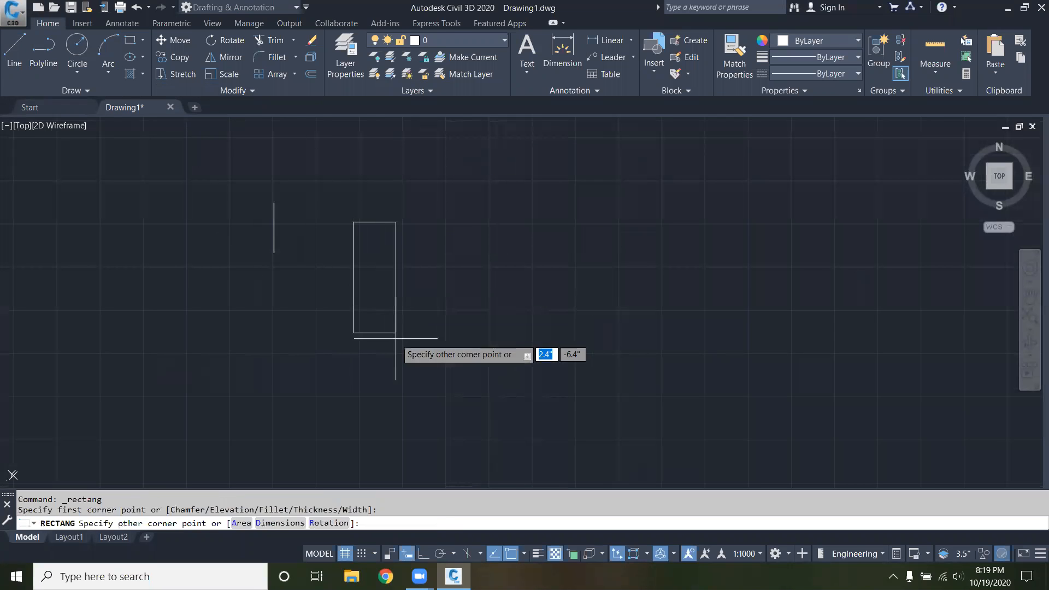
pyautogui.click(409, 359)
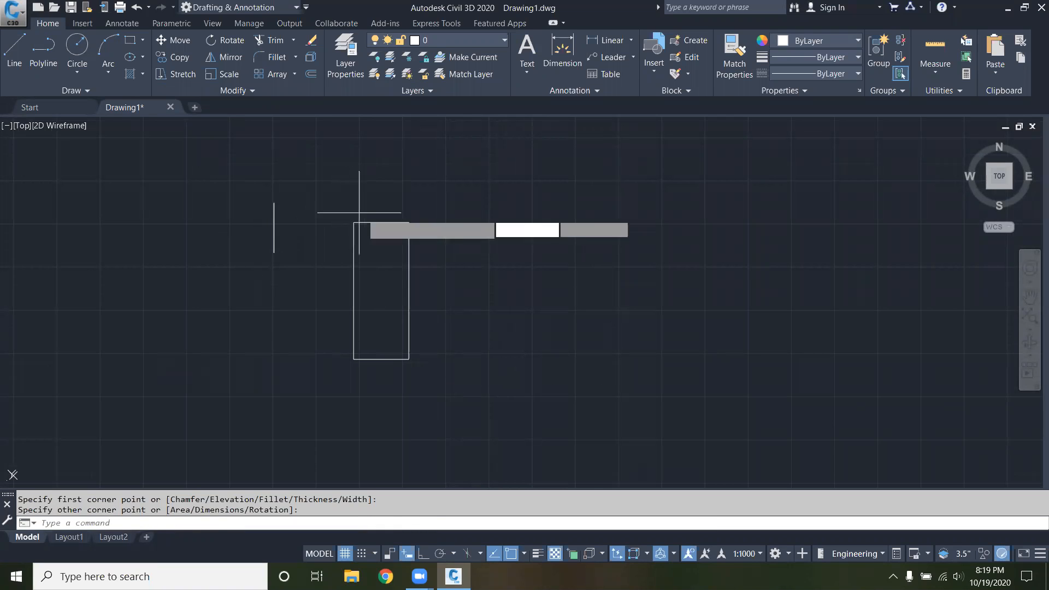
# Step: Draw a horizontal rectangle extending right from the small upright rectangle's upper-right corner
pyautogui.press('Return')
pyautogui.click(409, 221)
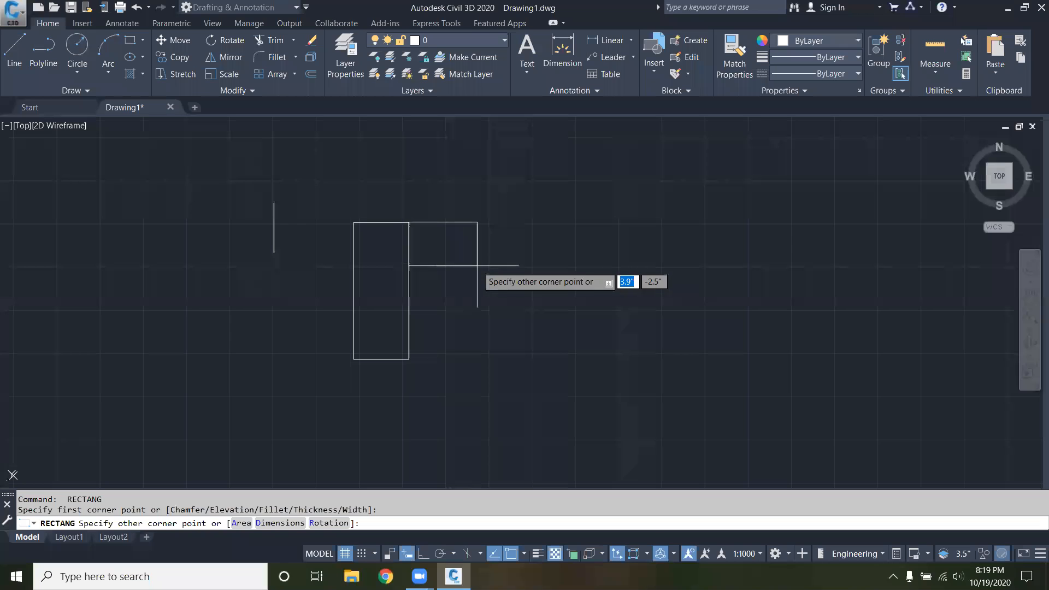
pyautogui.click(531, 275)
pyautogui.press('Escape')
pyautogui.press('Escape')
pyautogui.scroll(-2, 465, 249)
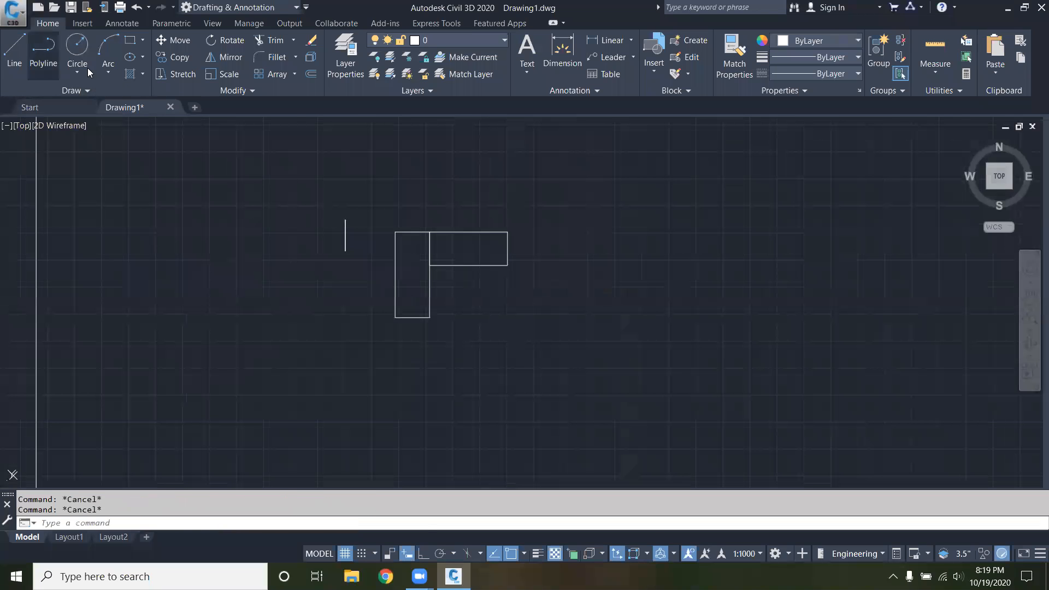
# Step: Draw a rectangle about 10.6" by 9.1" to the left of the tiny thin rectangle
pyautogui.click(129, 41)
pyautogui.click(140, 241)
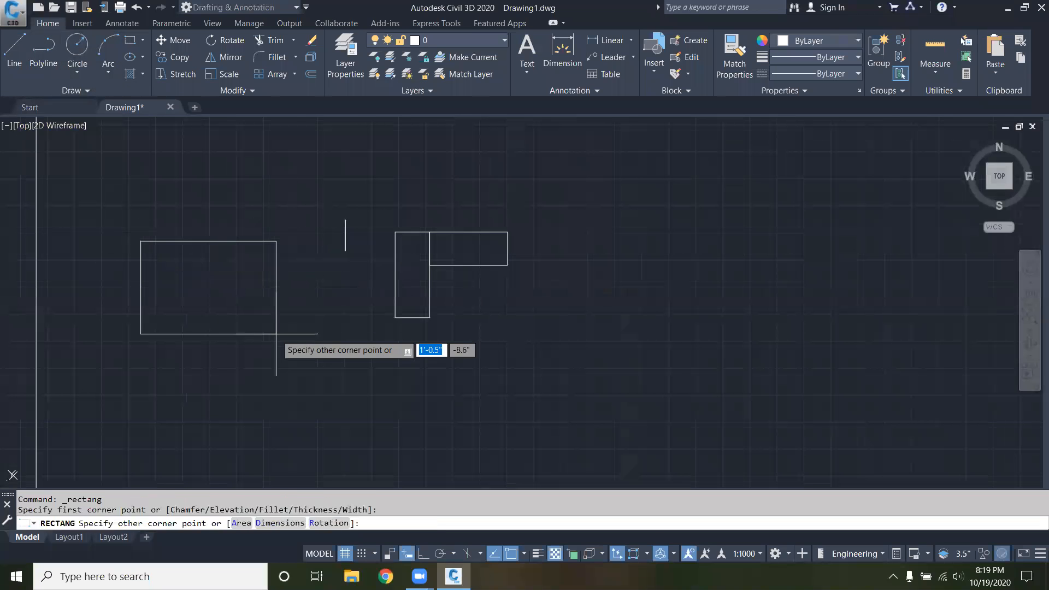
pyautogui.click(254, 341)
pyautogui.press('Escape')
pyautogui.press('Escape')
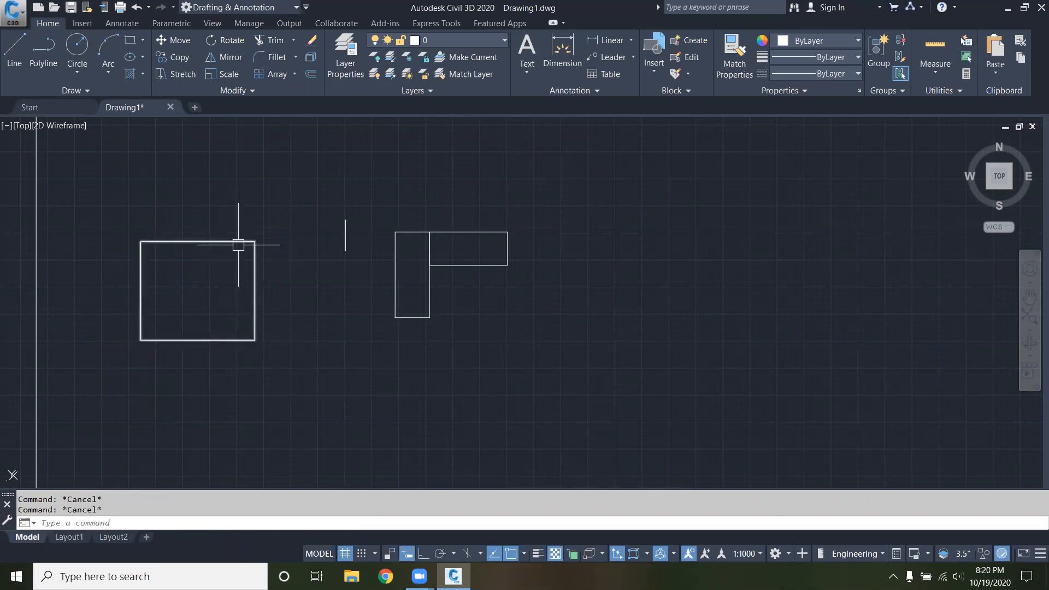
# Step: Move the new rectangle by its upper-left corner onto the upper-left corner of the small upright rectangle
pyautogui.click(174, 40)
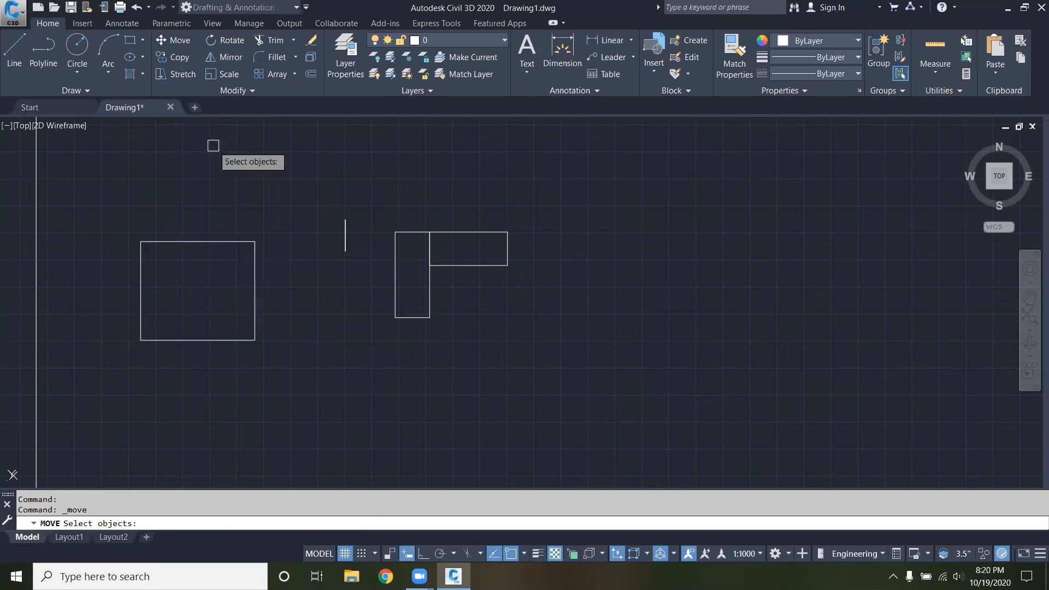
pyautogui.click(232, 242)
pyautogui.press('Return')
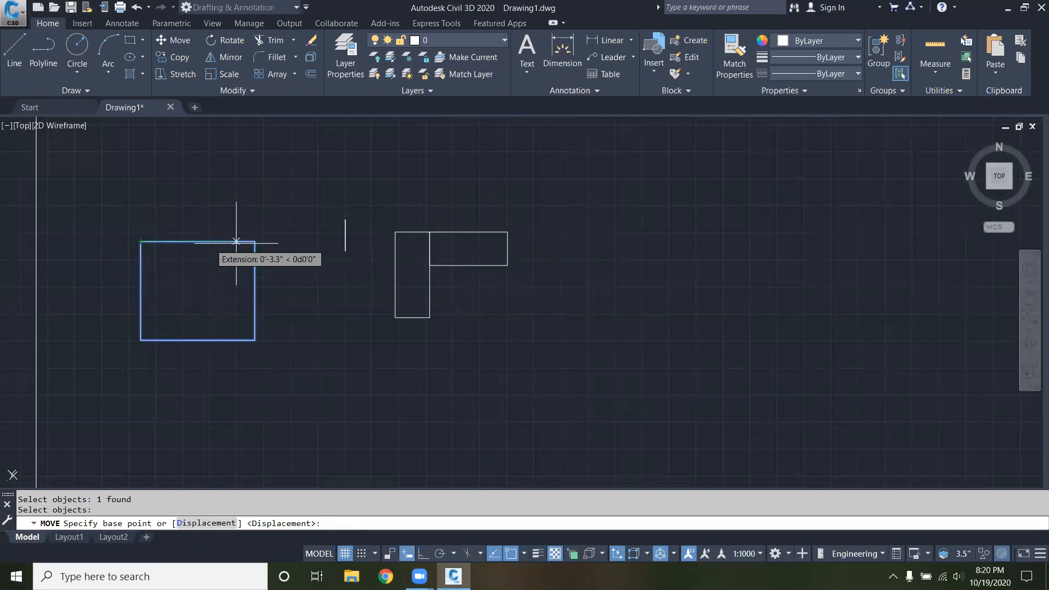
pyautogui.click(140, 241)
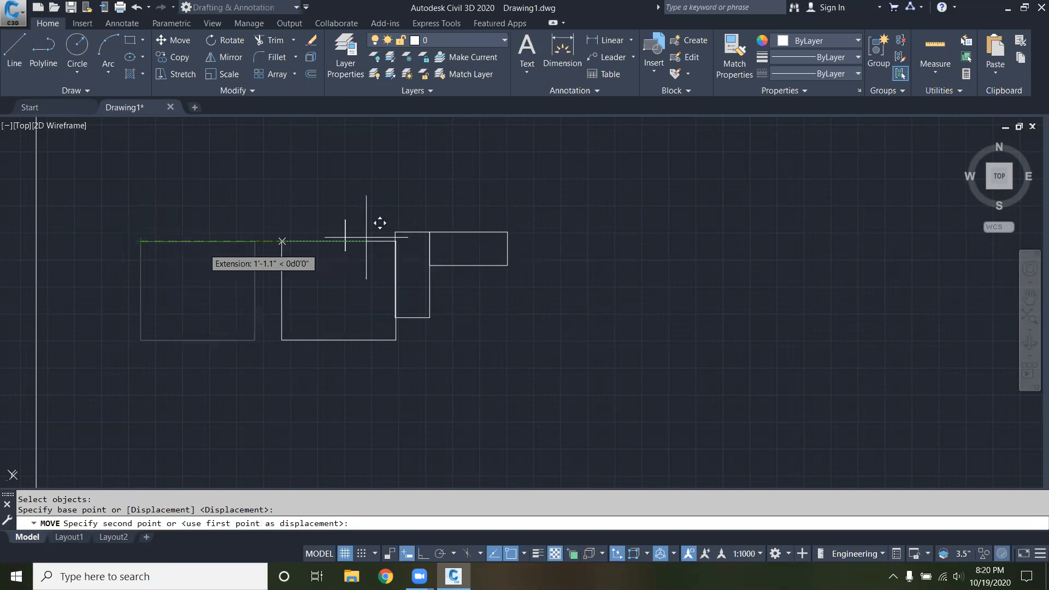
pyautogui.click(409, 217)
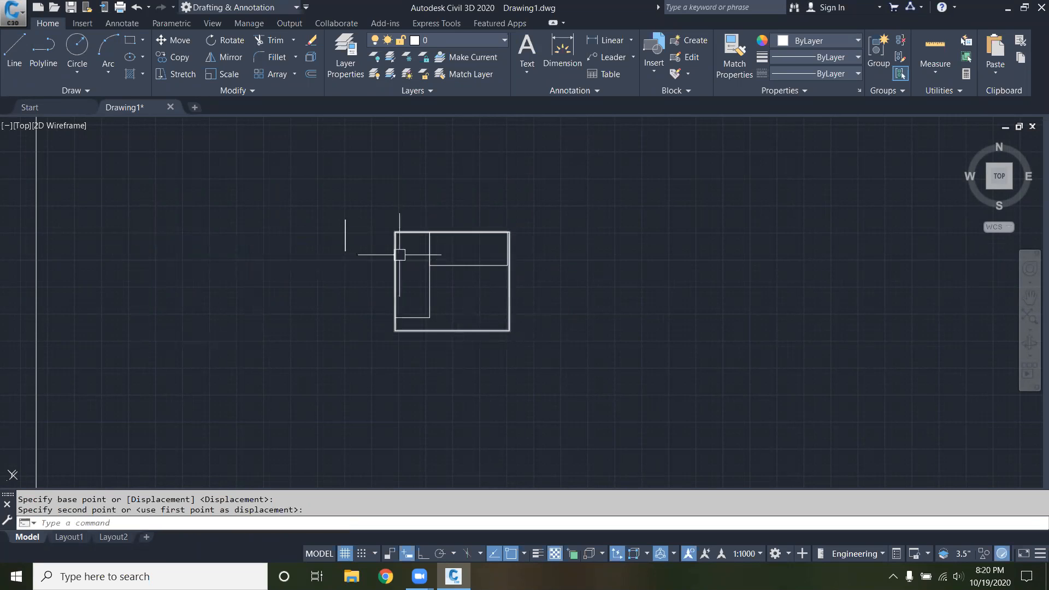
# Step: Select the moved rectangle and check its side lengths at the lower-right corner
pyautogui.click(480, 331)
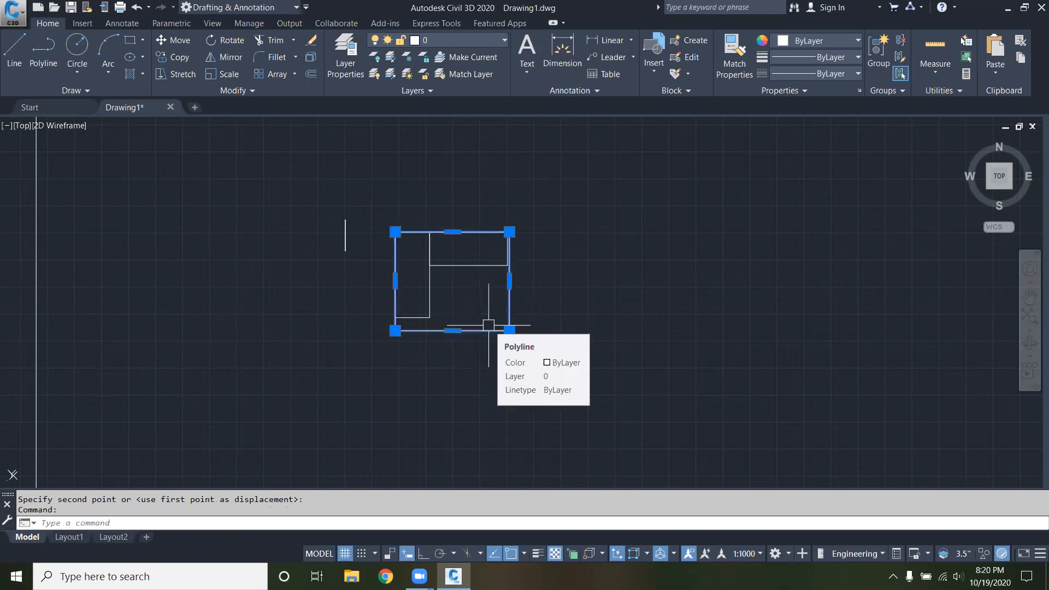
pyautogui.press('Escape')
pyautogui.click(505, 330)
pyautogui.moveTo(508, 332)
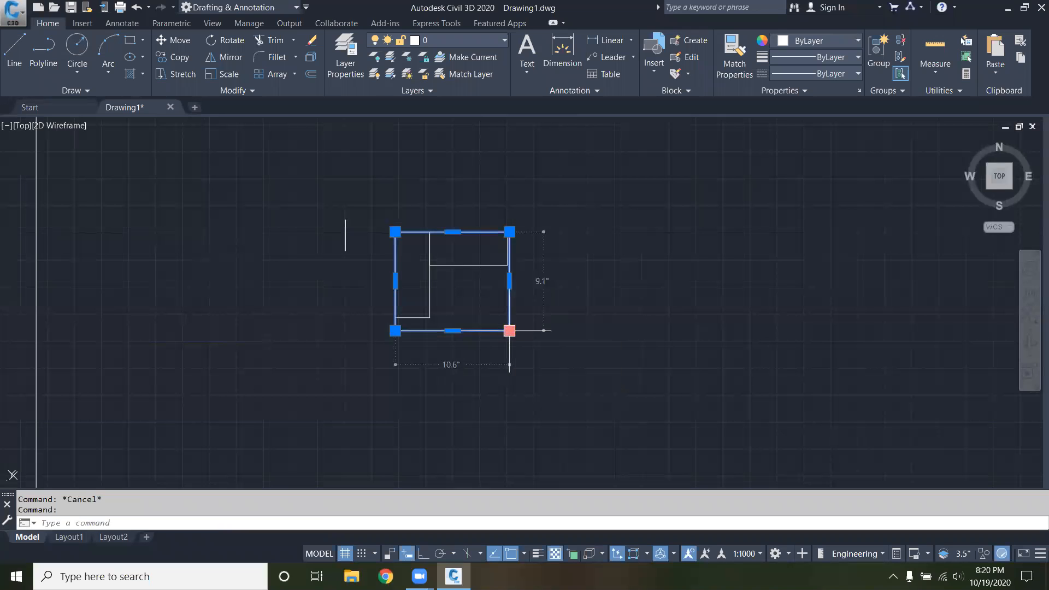
pyautogui.press('Escape')
# Step: Erase the thin rectangle and the three overlapping rectangles with one crossing selection
pyautogui.click(603, 344)
pyautogui.click(240, 204)
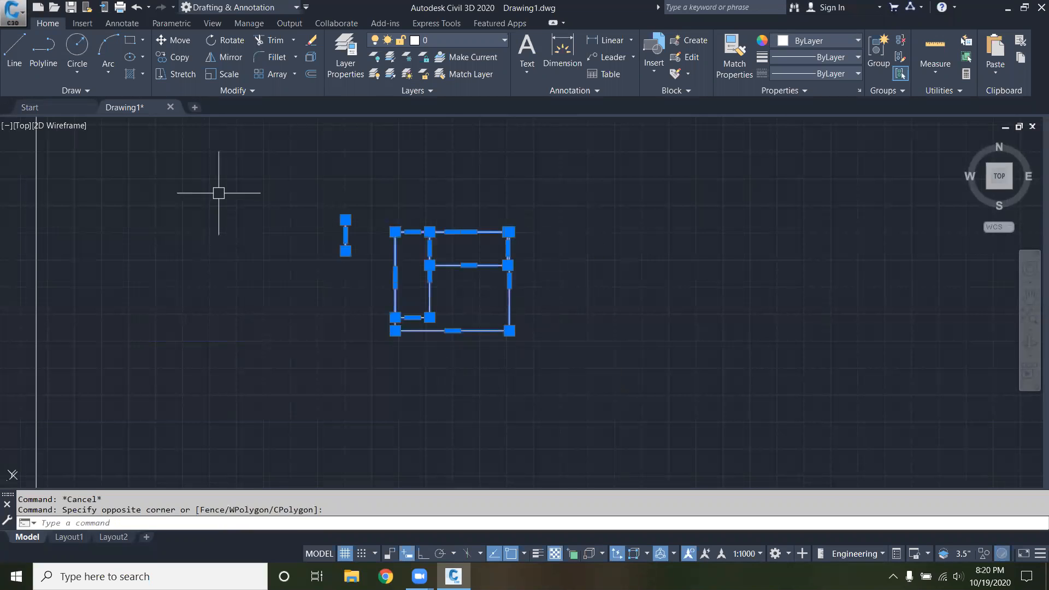
pyautogui.press('Delete')
# Step: Draw a nearly square rectangle just inside the left edge of the large rectangle
pyautogui.scroll(-2, 226, 193)
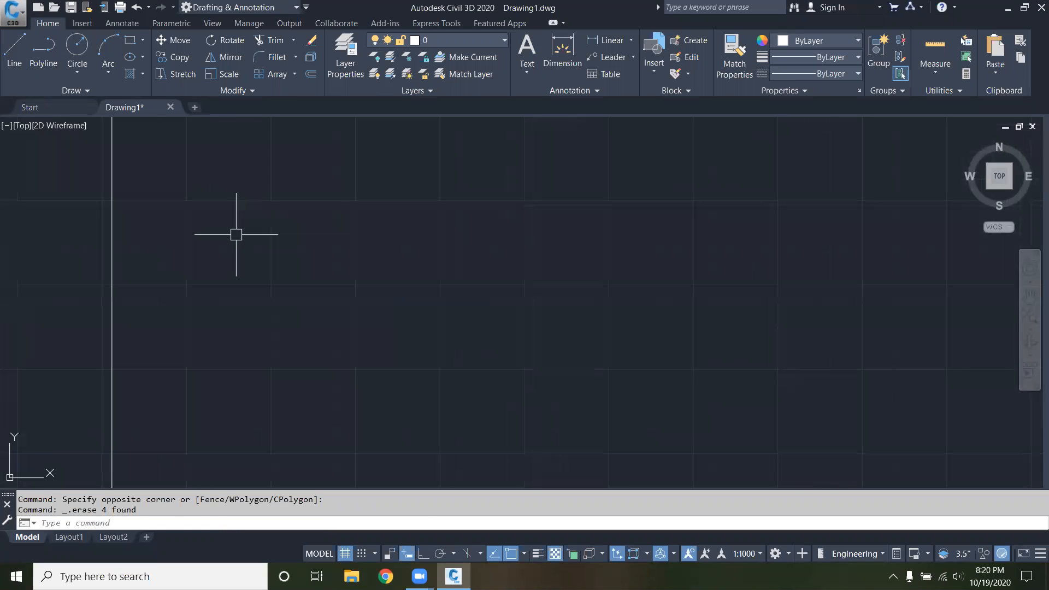
pyautogui.click(131, 48)
pyautogui.click(243, 219)
pyautogui.click(329, 300)
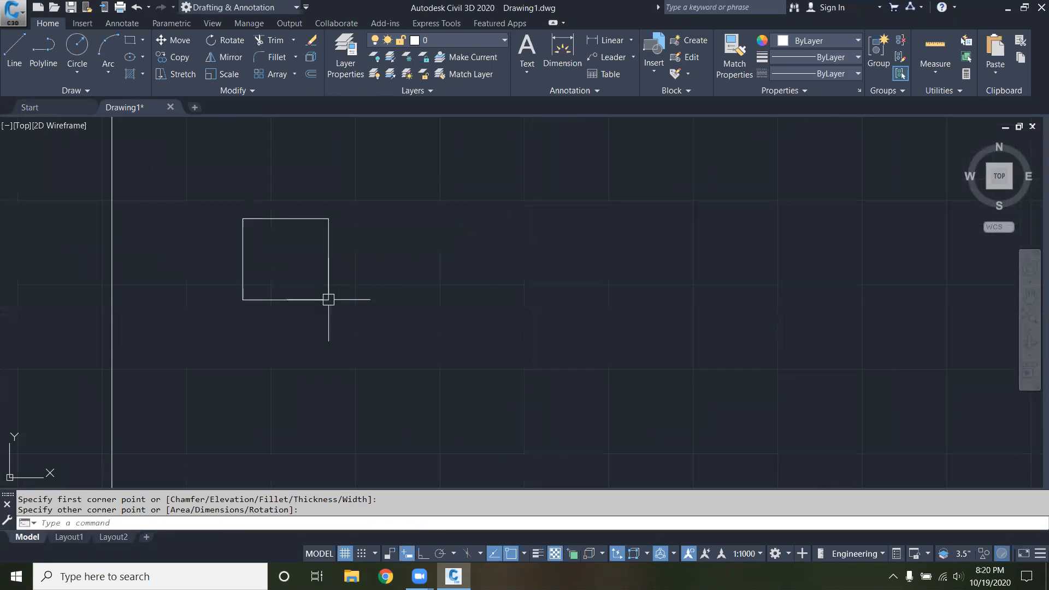
pyautogui.press('Escape')
pyautogui.press('Escape')
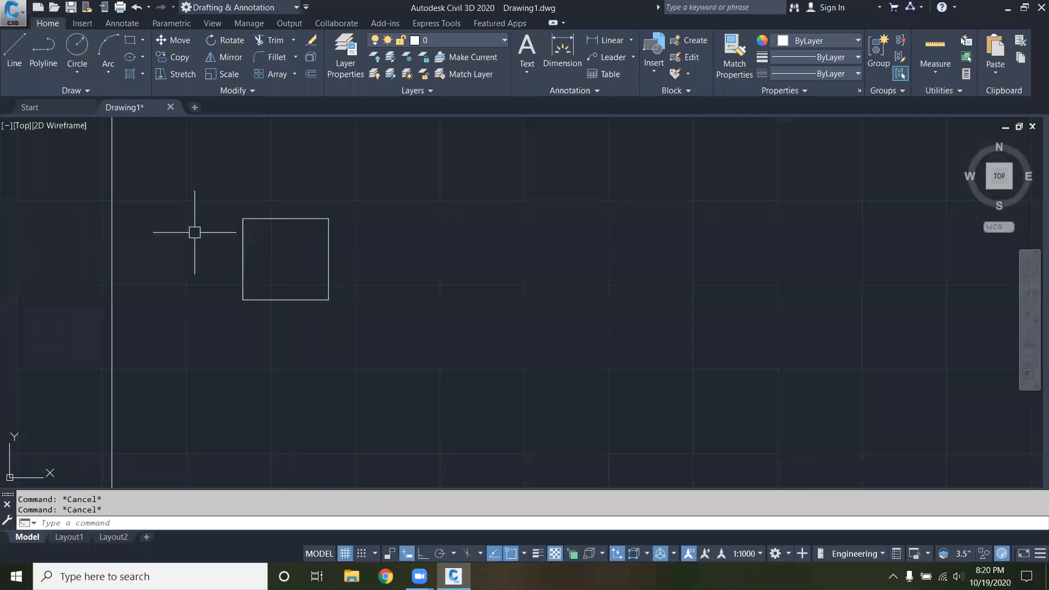
# Step: Draw a small circle above and to the right of the square, picking its center and a radius point
pyautogui.click(77, 46)
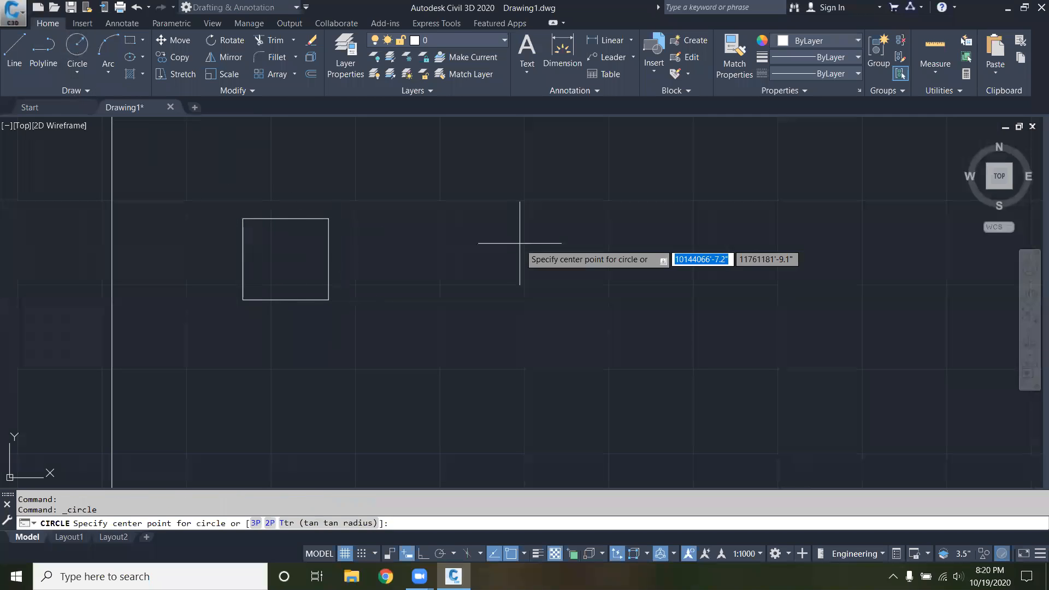
pyautogui.click(424, 184)
pyautogui.click(445, 206)
pyautogui.press('Escape')
# Step: Erase the square beside the small circle using a crossing selection
pyautogui.click(391, 323)
pyautogui.click(276, 274)
pyautogui.press('Delete')
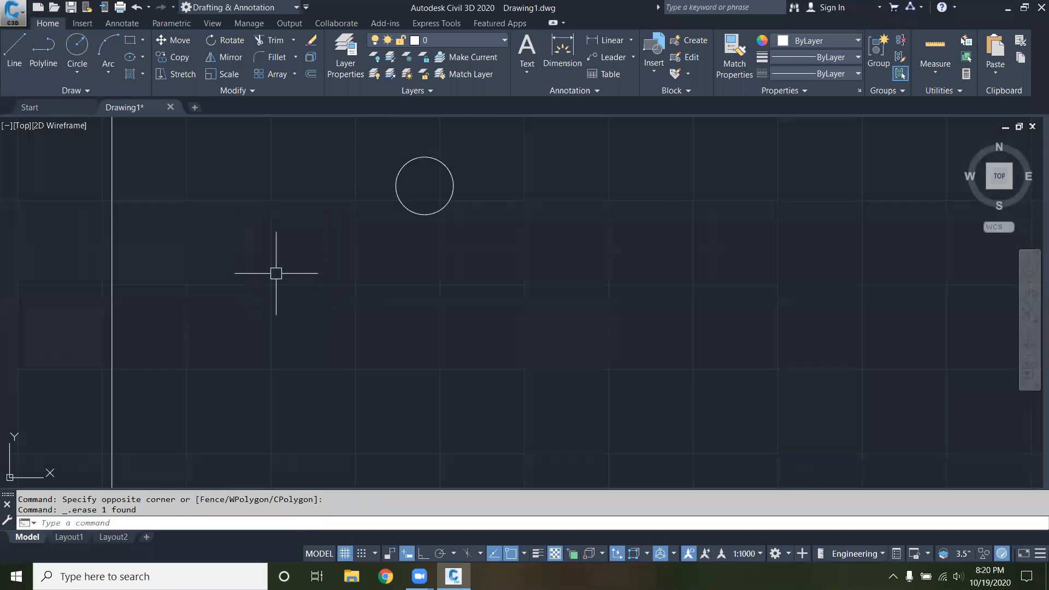
# Step: Copy the small circle by its center to seven scattered spots to its right and below it, and end the Copy command
pyautogui.scroll(-2, 189, 310)
pyautogui.scroll(2, 371, 244)
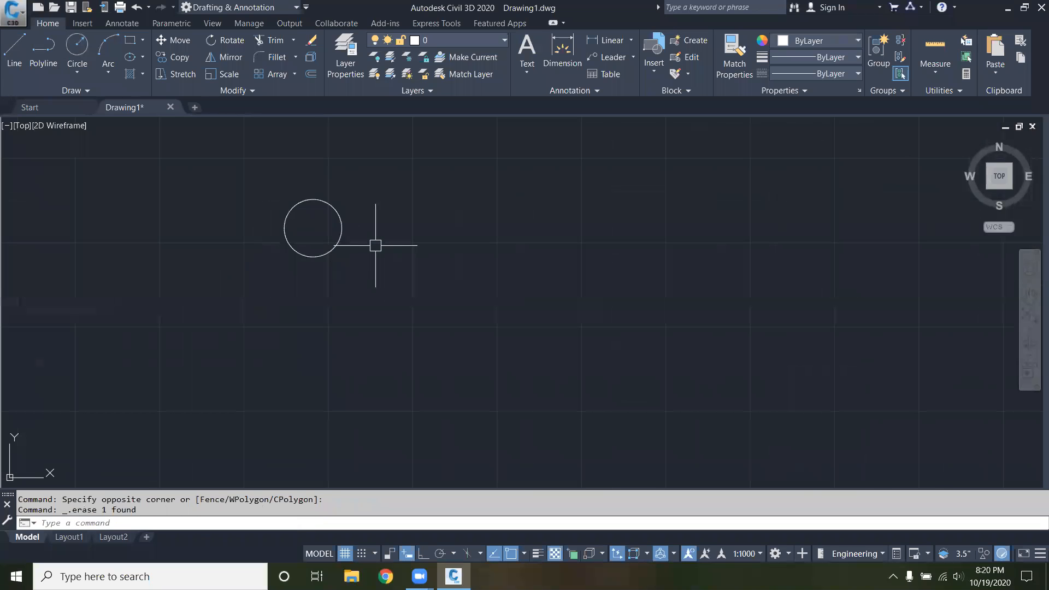
pyautogui.click(176, 56)
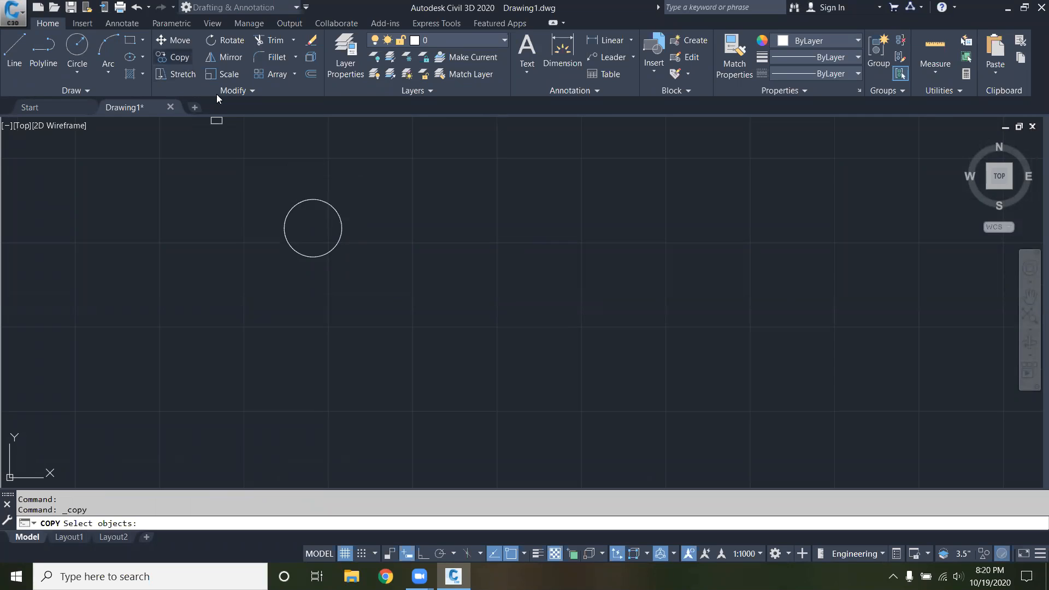
pyautogui.click(294, 204)
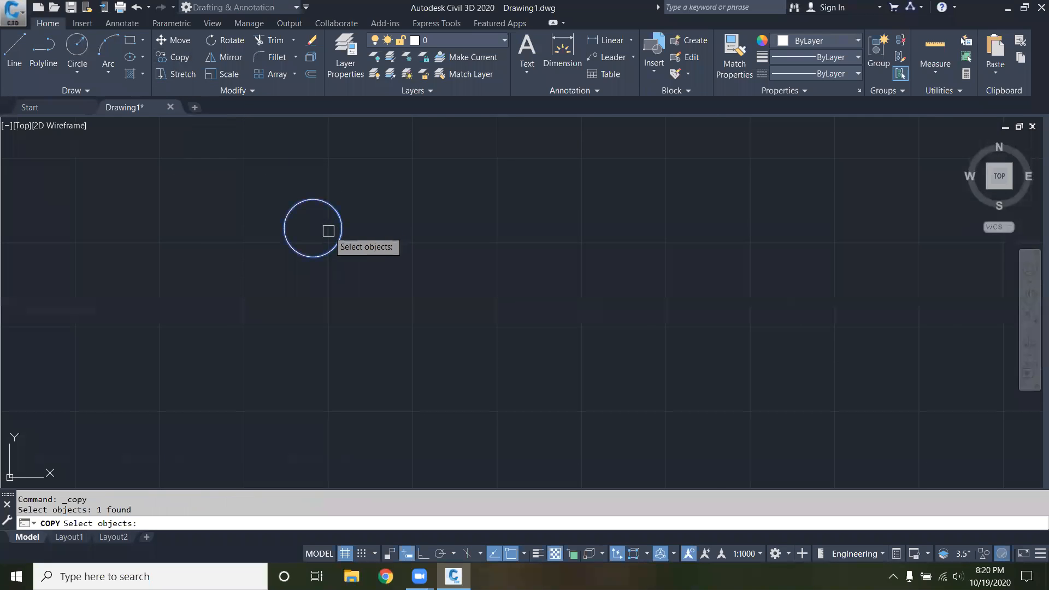
pyautogui.press('Return')
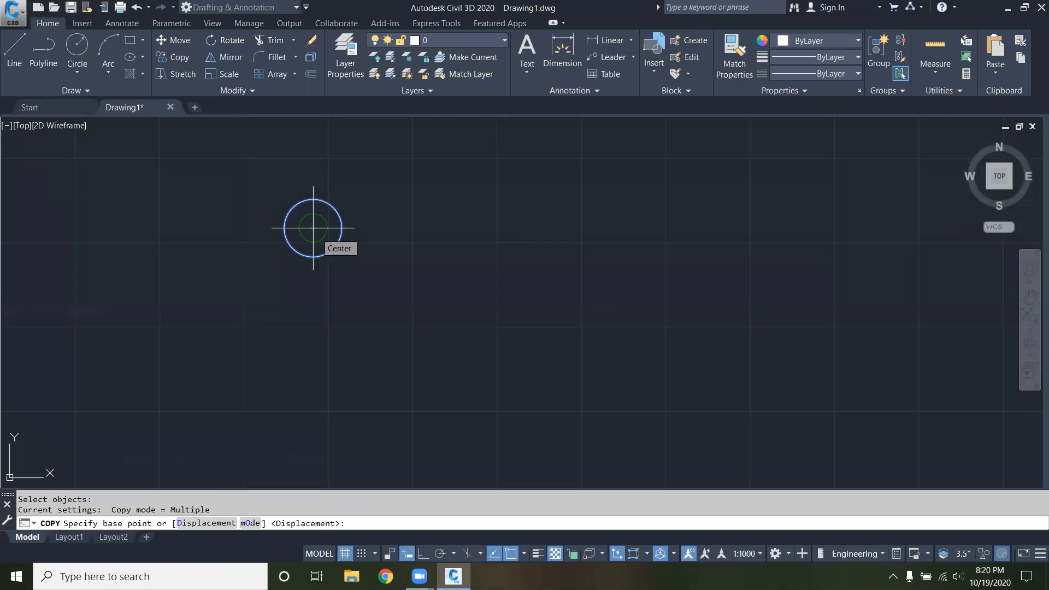
pyautogui.click(314, 228)
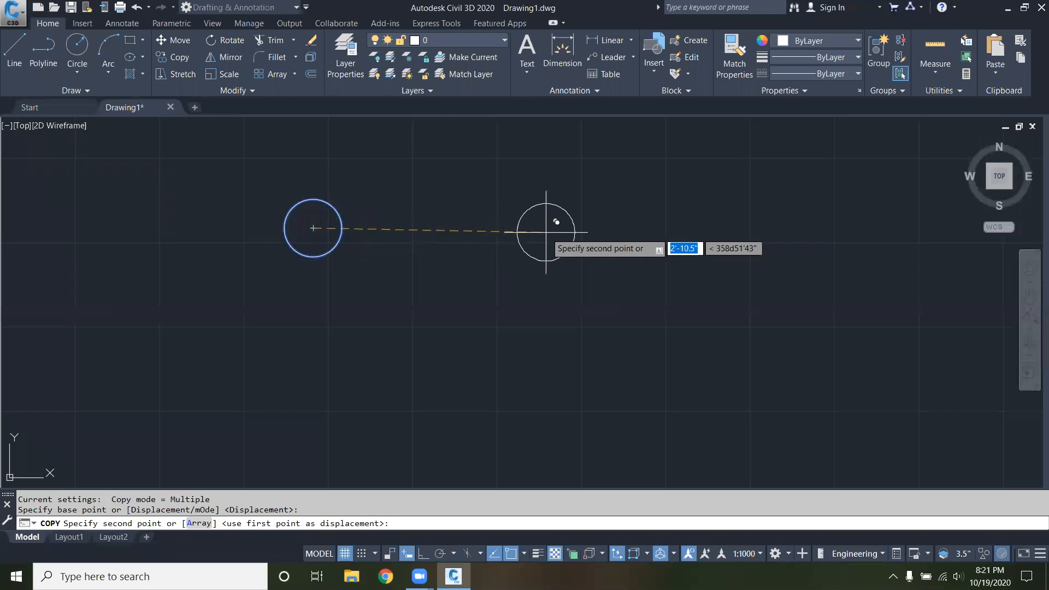
pyautogui.click(466, 289)
pyautogui.click(592, 217)
pyautogui.click(477, 163)
pyautogui.click(672, 368)
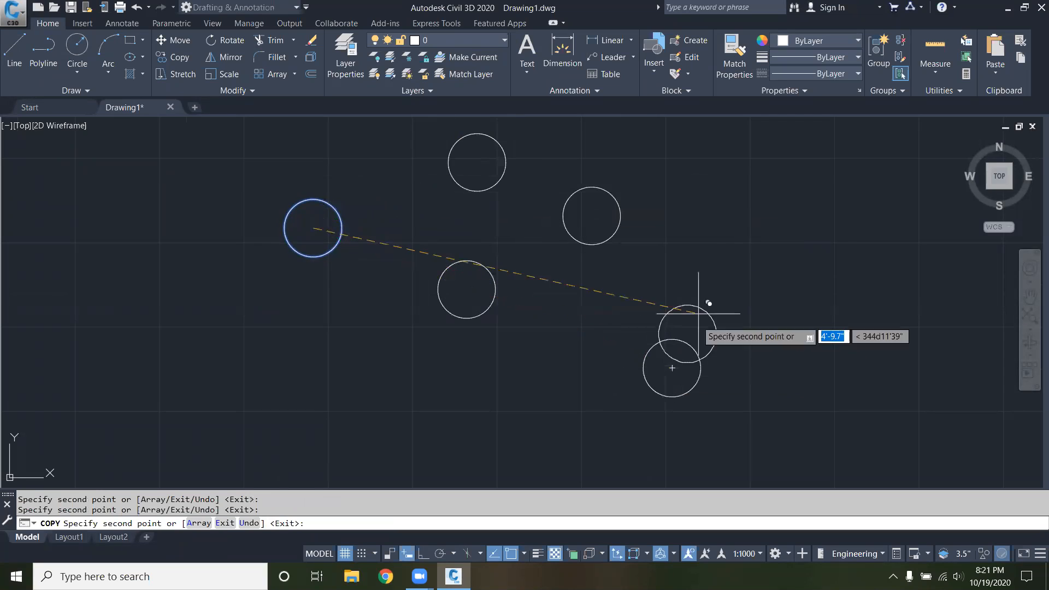
pyautogui.click(719, 243)
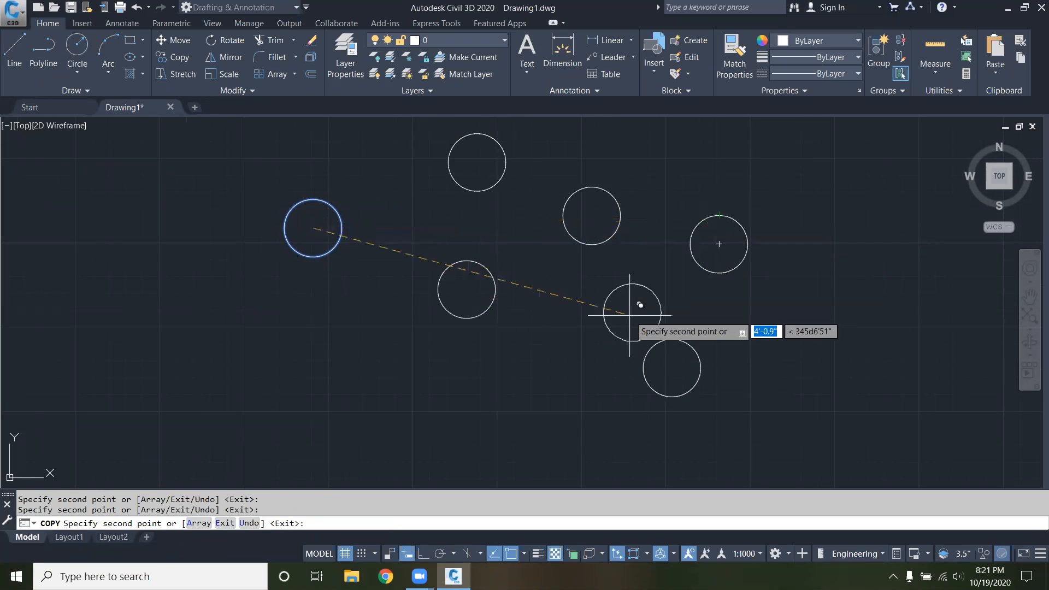
pyautogui.click(543, 389)
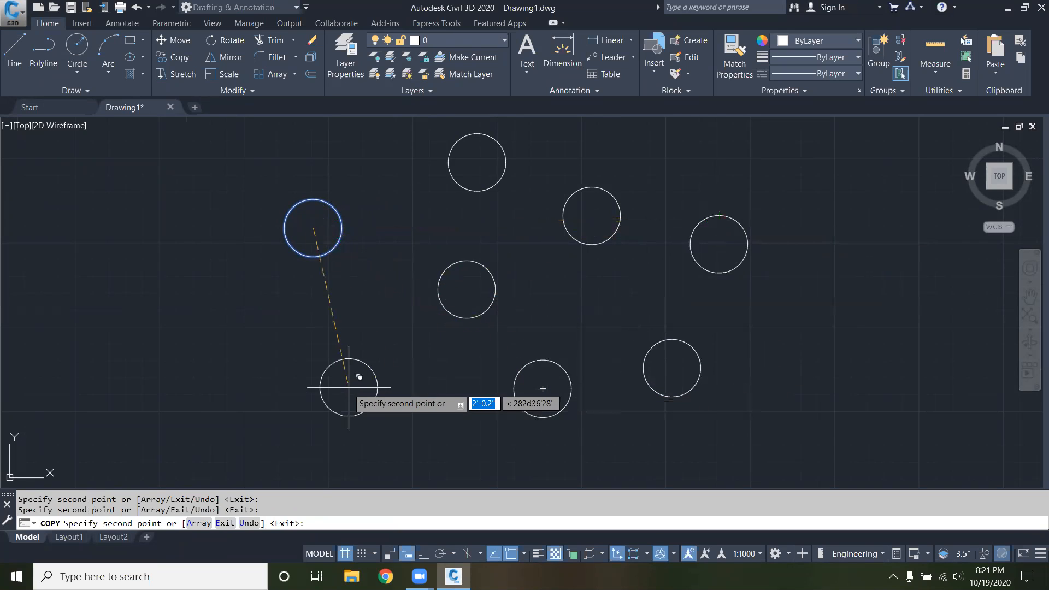
pyautogui.click(400, 391)
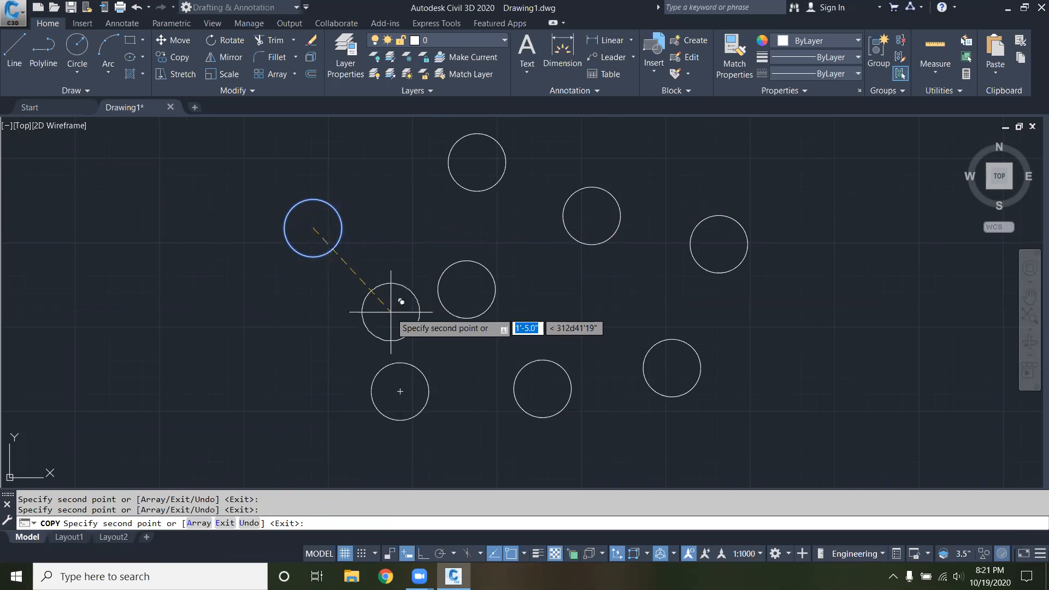
pyautogui.press('Escape')
# Step: Erase the seven copied circles with a crossing selection, keeping the original small circle
pyautogui.scroll(-2, 395, 304)
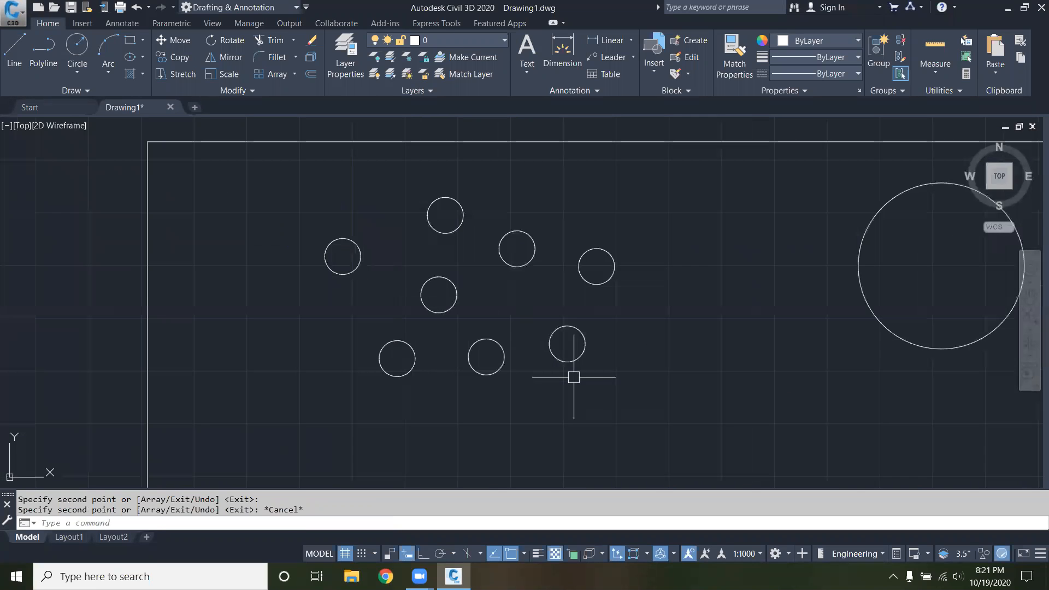
pyautogui.click(622, 383)
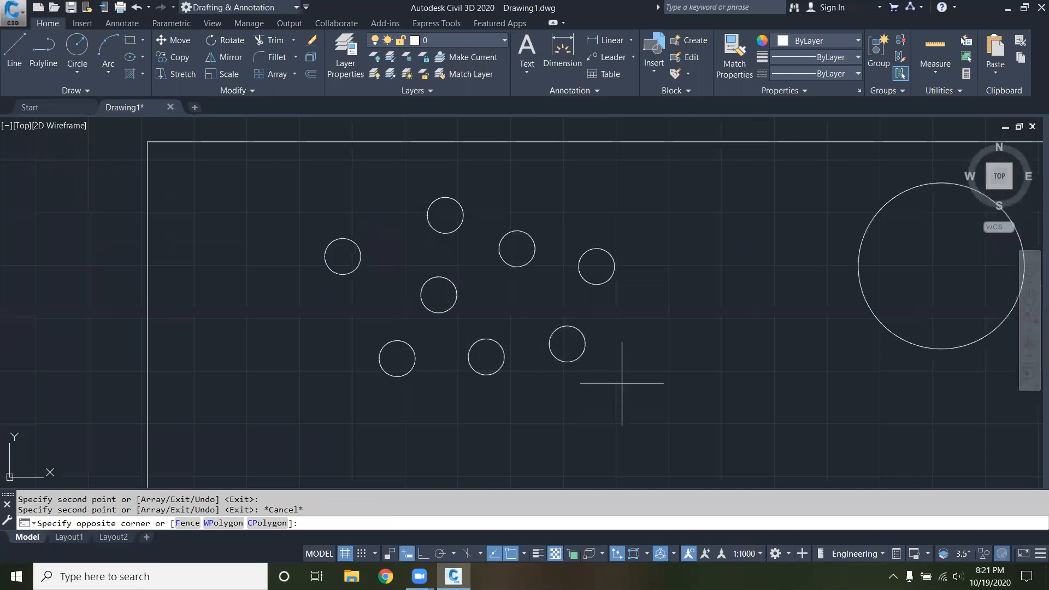
pyautogui.click(416, 211)
pyautogui.press('Delete')
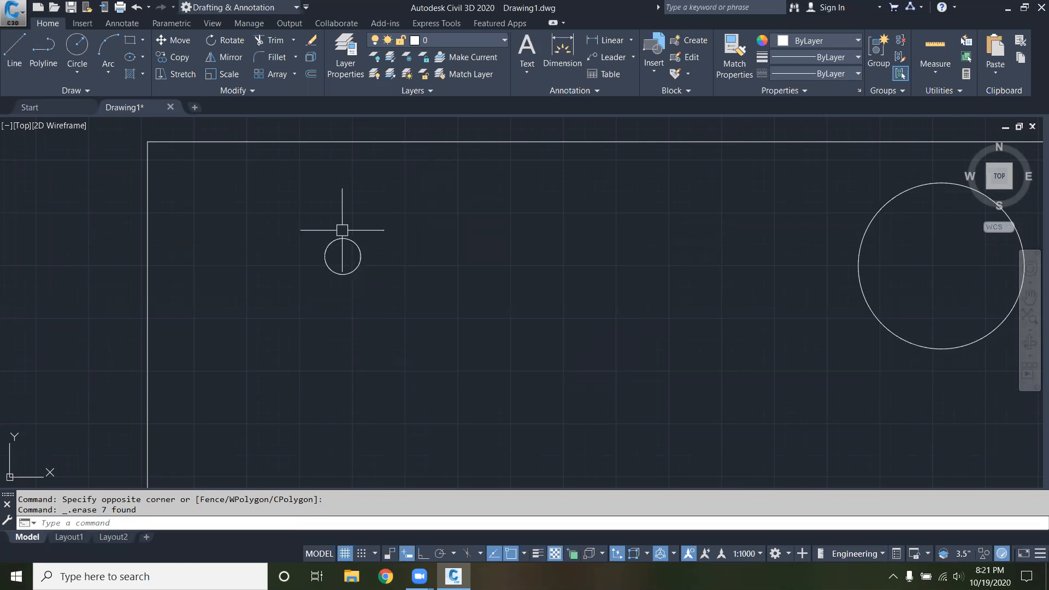
# Step: Copy the small circle by its center to two spots on its right, keeping the Copy command active
pyautogui.scroll(4, 343, 250)
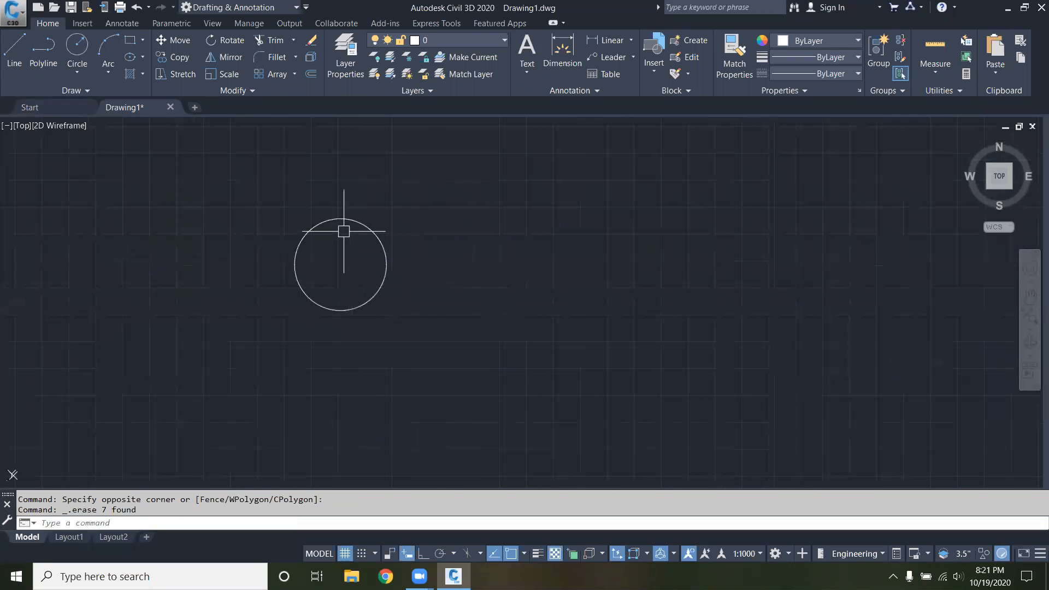
pyautogui.write('o')
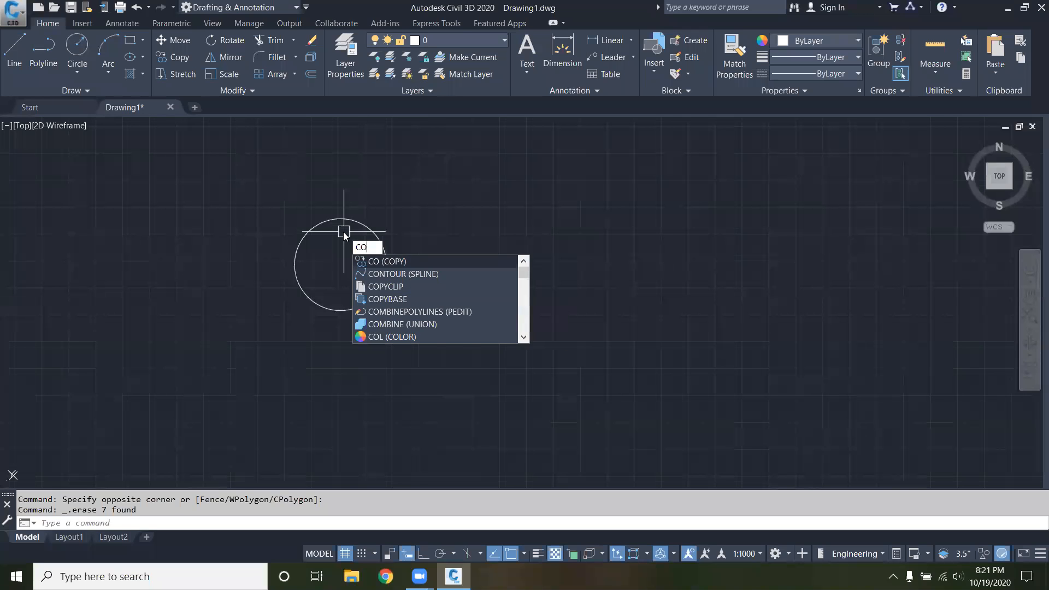
pyautogui.press('Return')
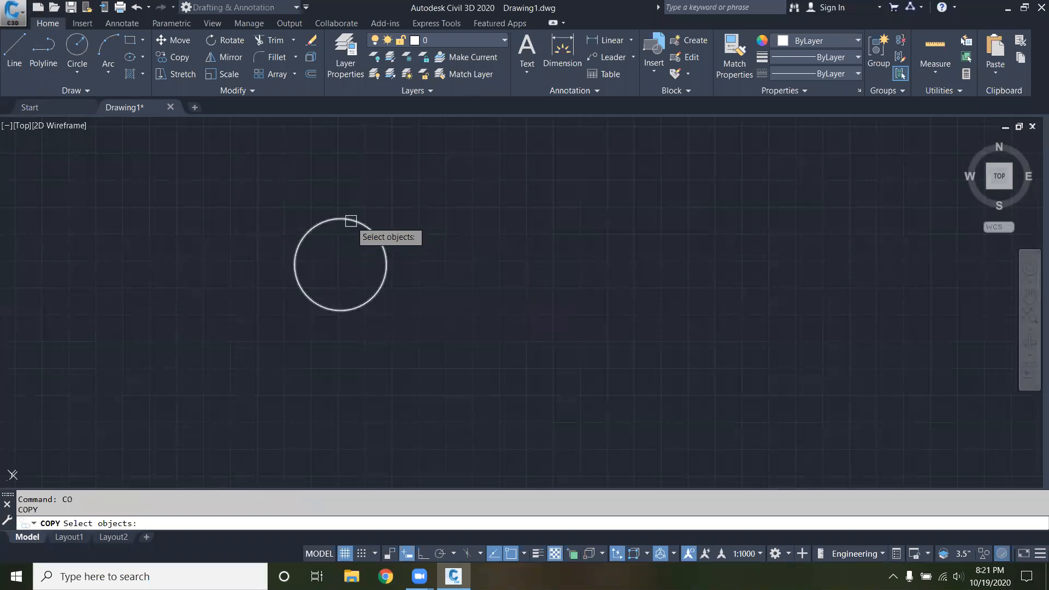
pyautogui.click(351, 221)
pyautogui.press('Return')
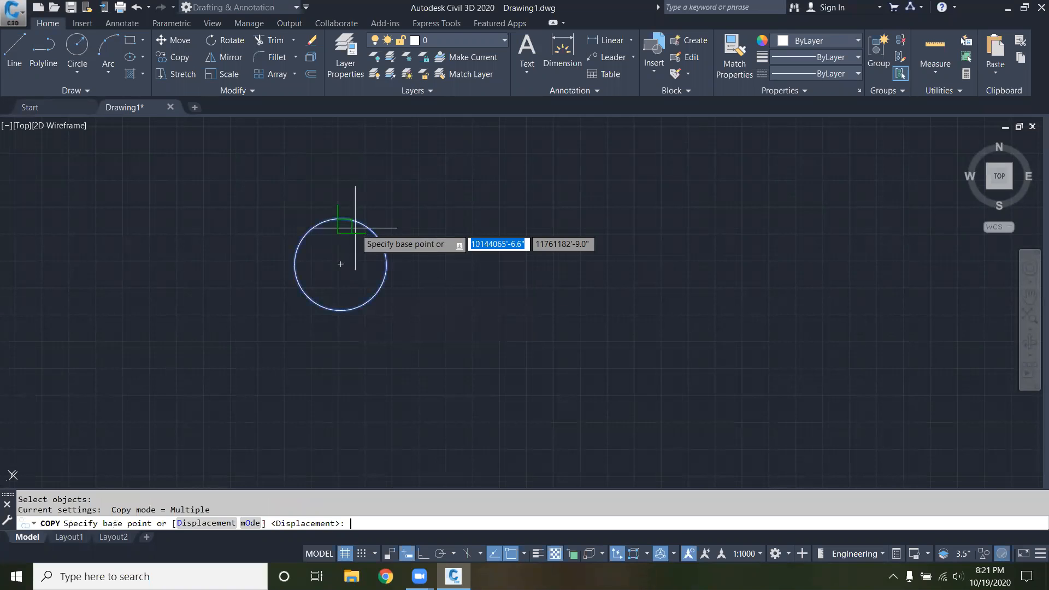
pyautogui.click(341, 265)
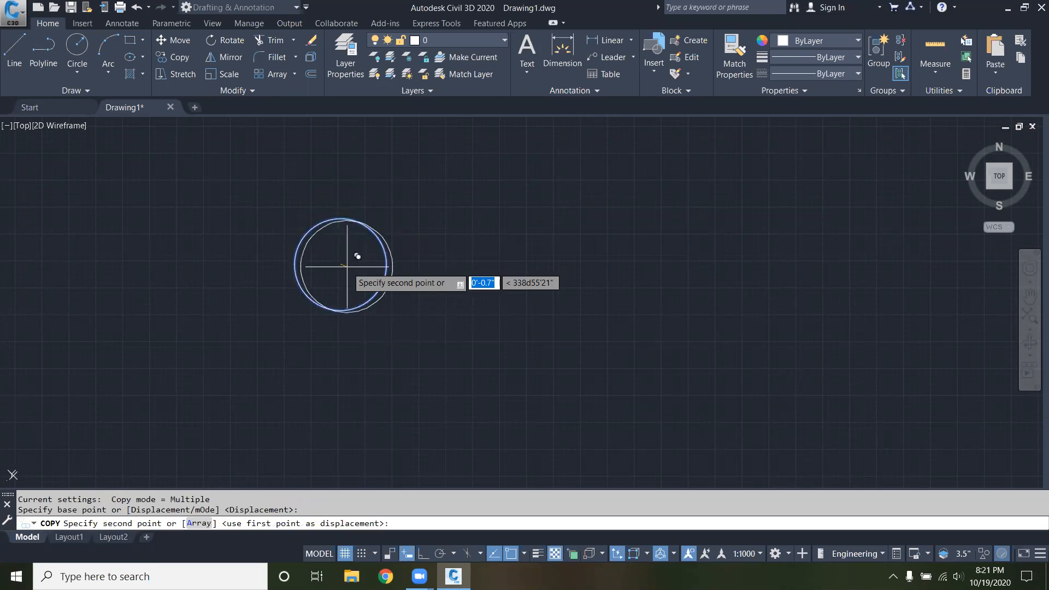
pyautogui.click(537, 267)
pyautogui.click(691, 243)
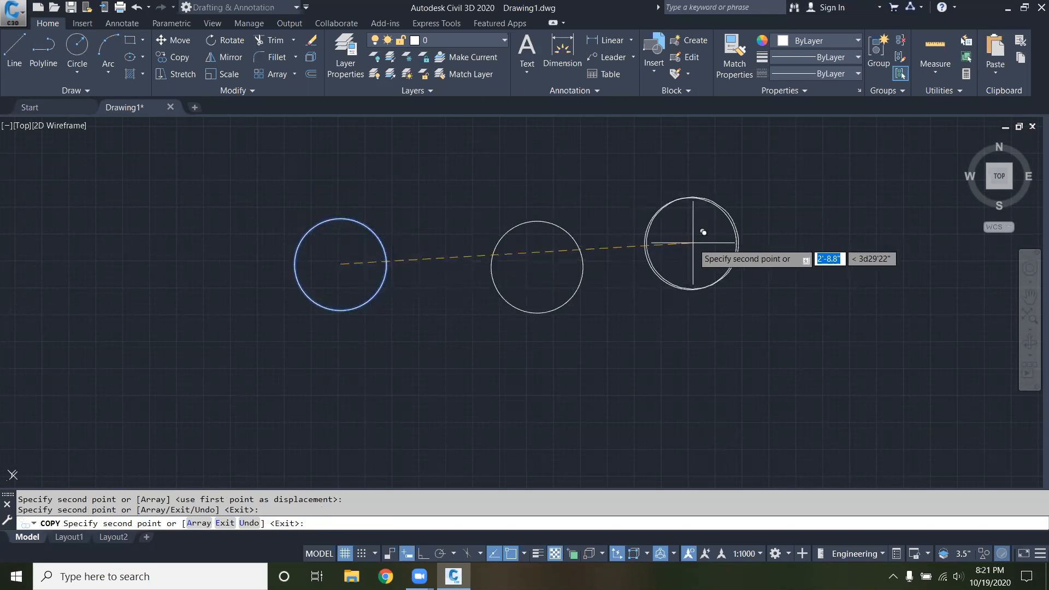
# Step: Place five more copies of the small circle above, to the left of and below the original, and end the Copy command
pyautogui.scroll(-5, 558, 213)
pyautogui.scroll(4, 562, 192)
pyautogui.click(564, 192)
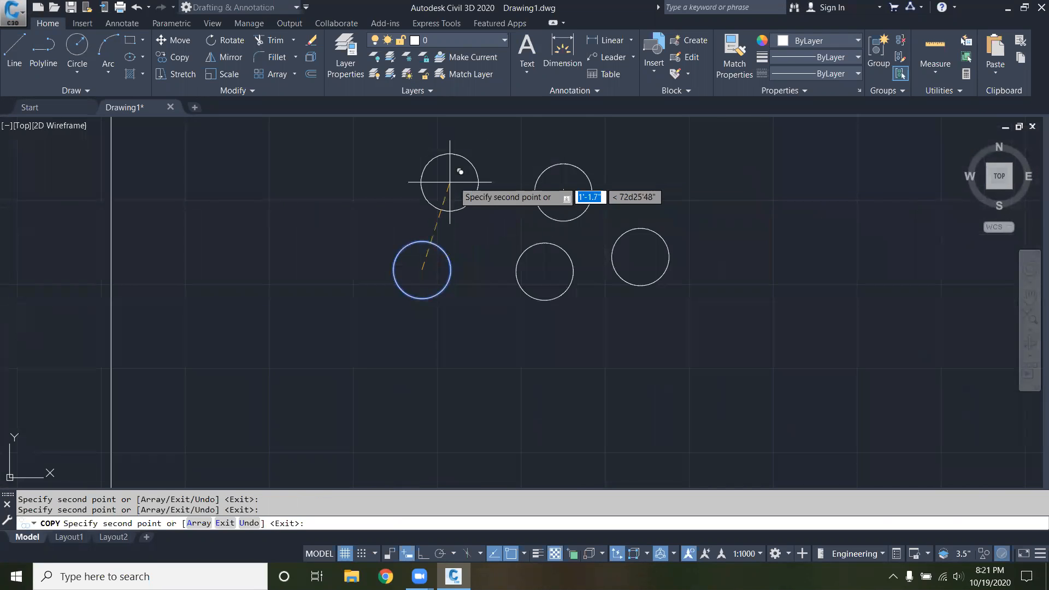
pyautogui.click(461, 185)
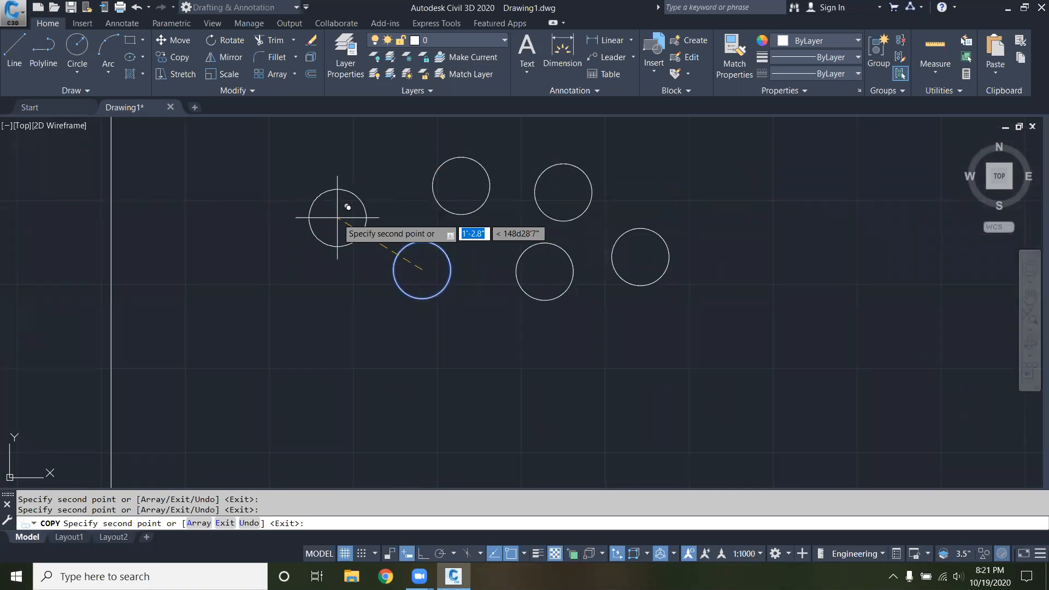
pyautogui.click(337, 217)
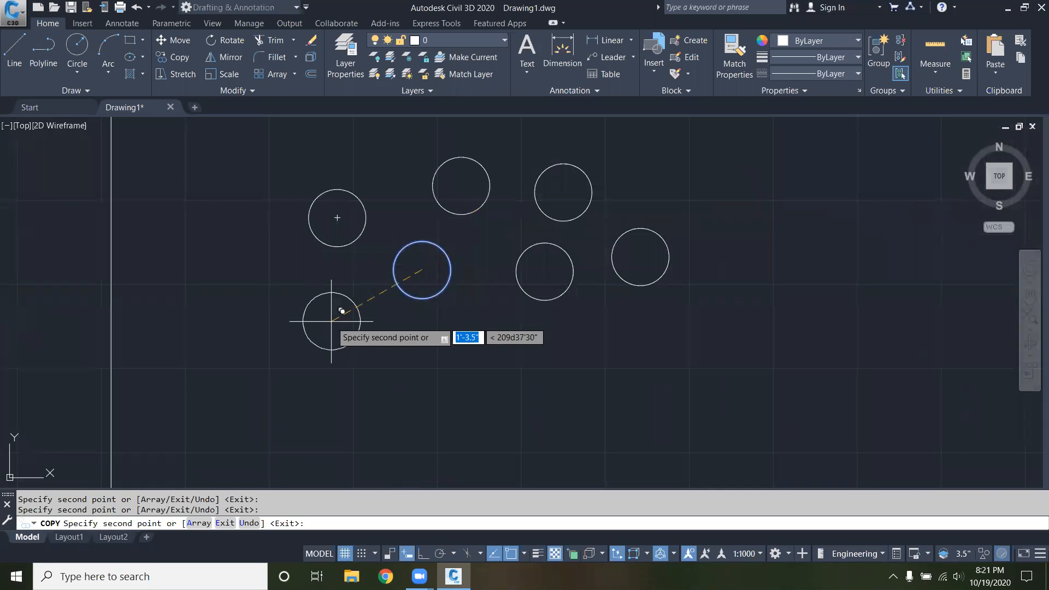
pyautogui.click(331, 321)
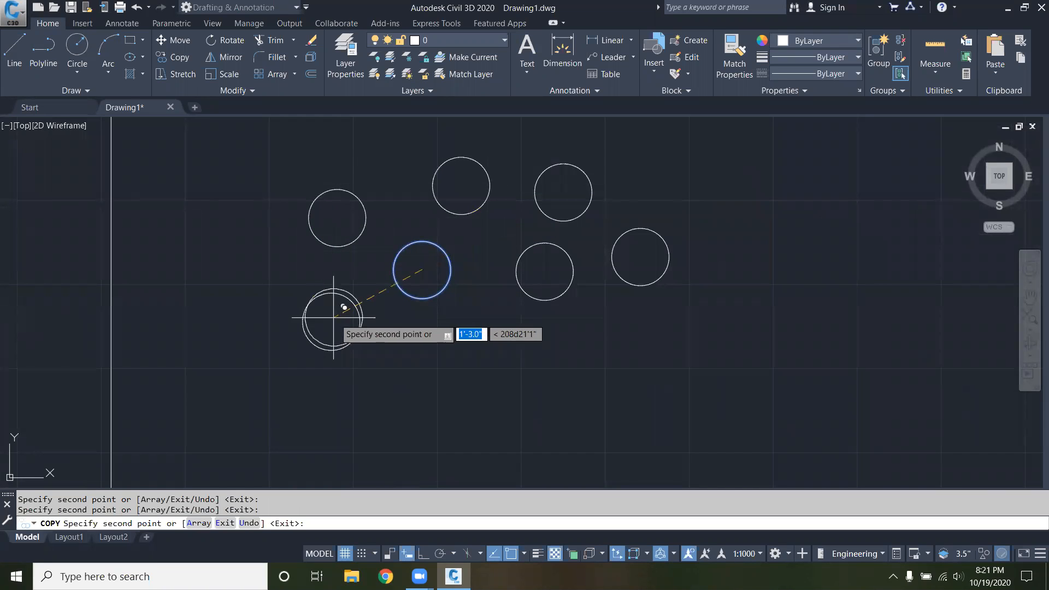
pyautogui.click(432, 362)
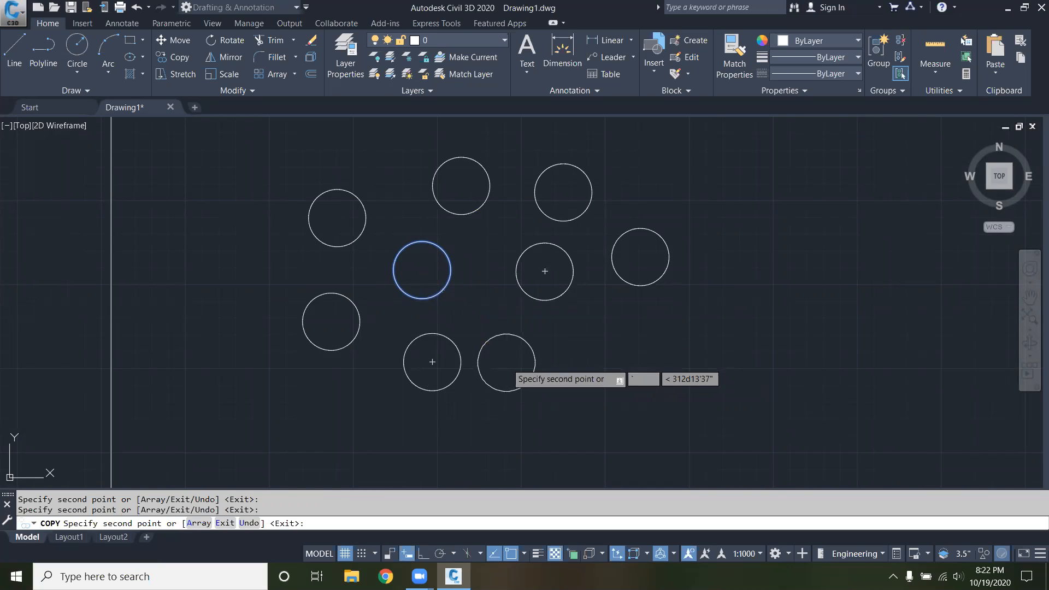
pyautogui.press('Escape')
pyautogui.press('Escape')
pyautogui.press('Escape')
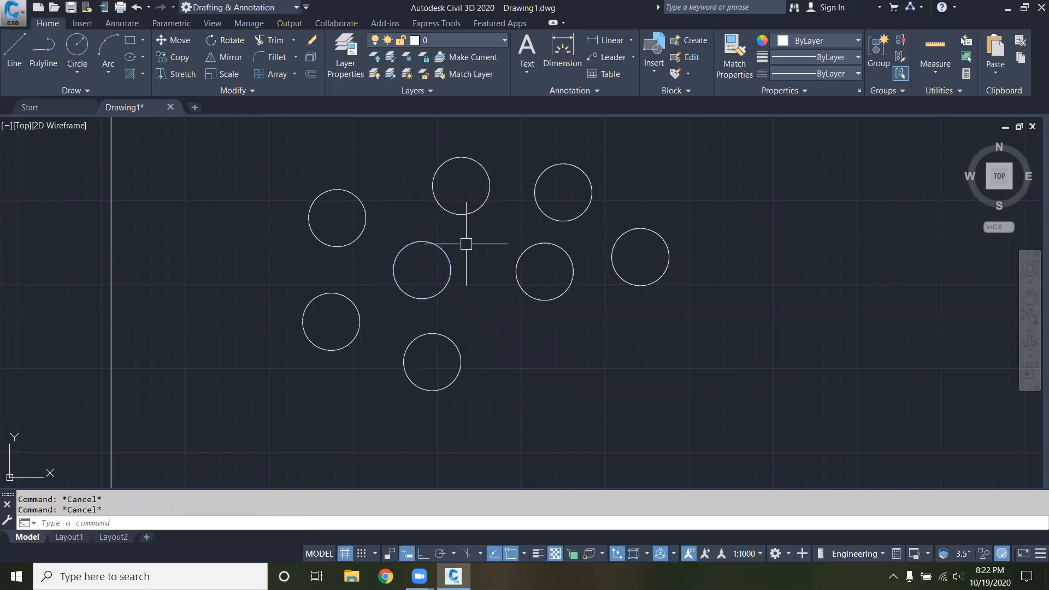
# Step: Erase all the small circles except the upper-left one, using two crossing selections
pyautogui.click(682, 370)
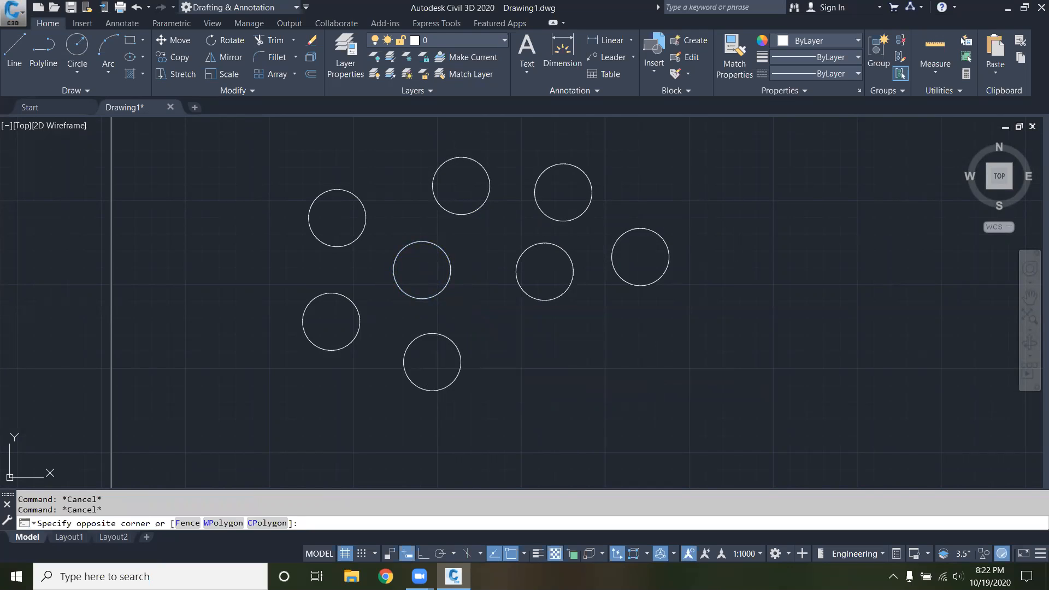
pyautogui.click(414, 160)
pyautogui.press('Delete')
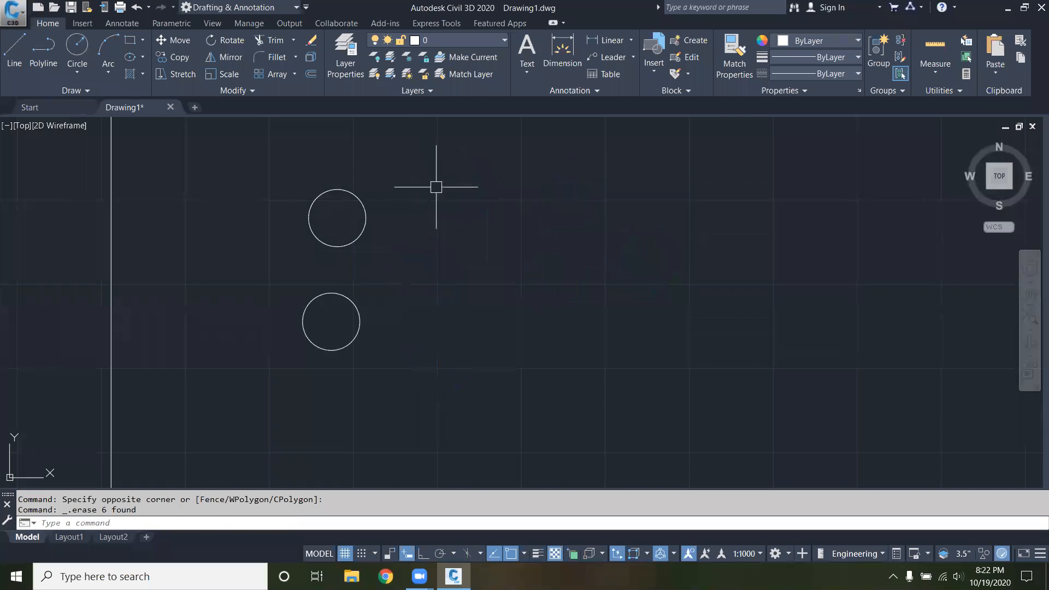
pyautogui.doubleClick(415, 324)
pyautogui.click(412, 329)
pyautogui.click(333, 306)
pyautogui.press('Delete')
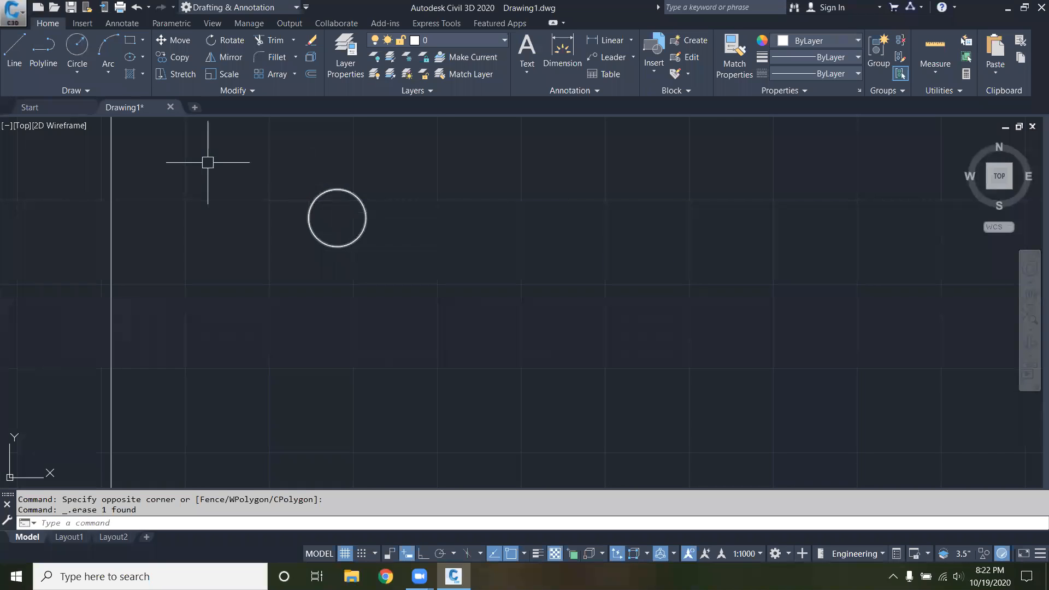
# Step: Turn on Ortho mode while copying the remaining small circle by its center, placing two copies straight to its right and one directly below
pyautogui.click(185, 56)
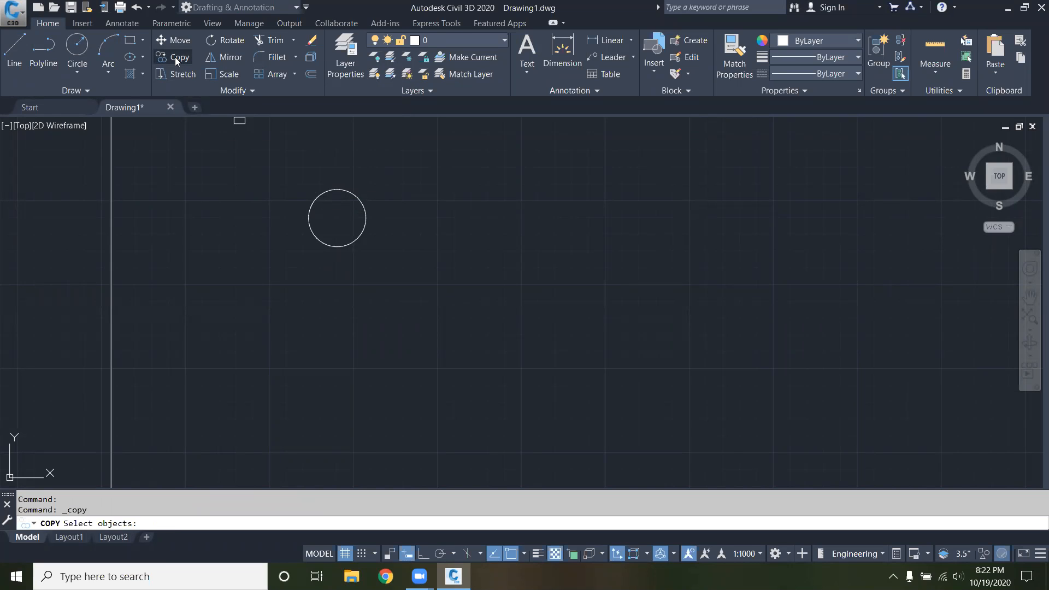
pyautogui.click(356, 238)
pyautogui.press('Return')
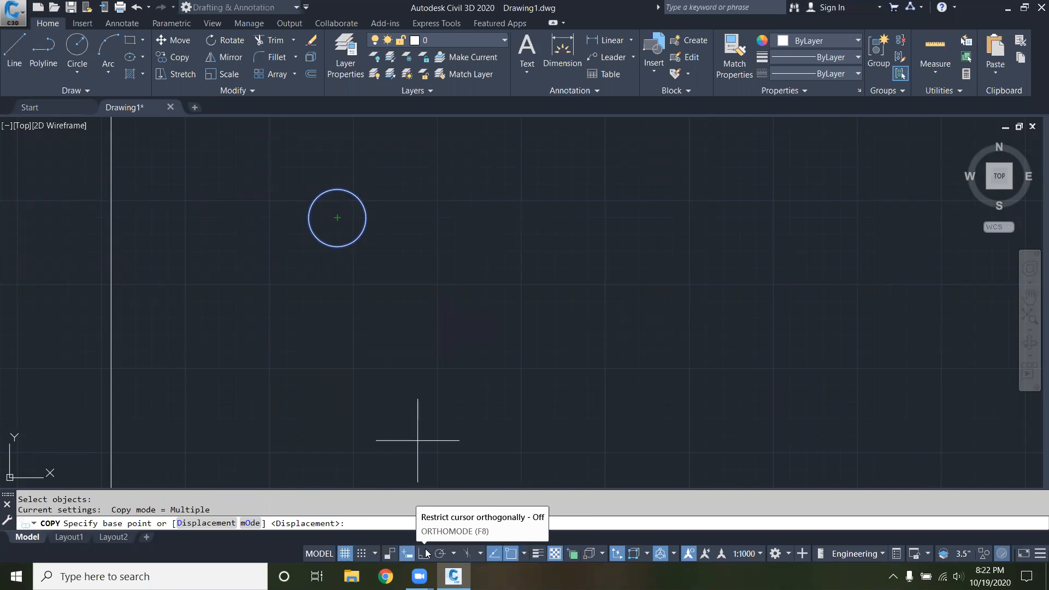
pyautogui.click(426, 548)
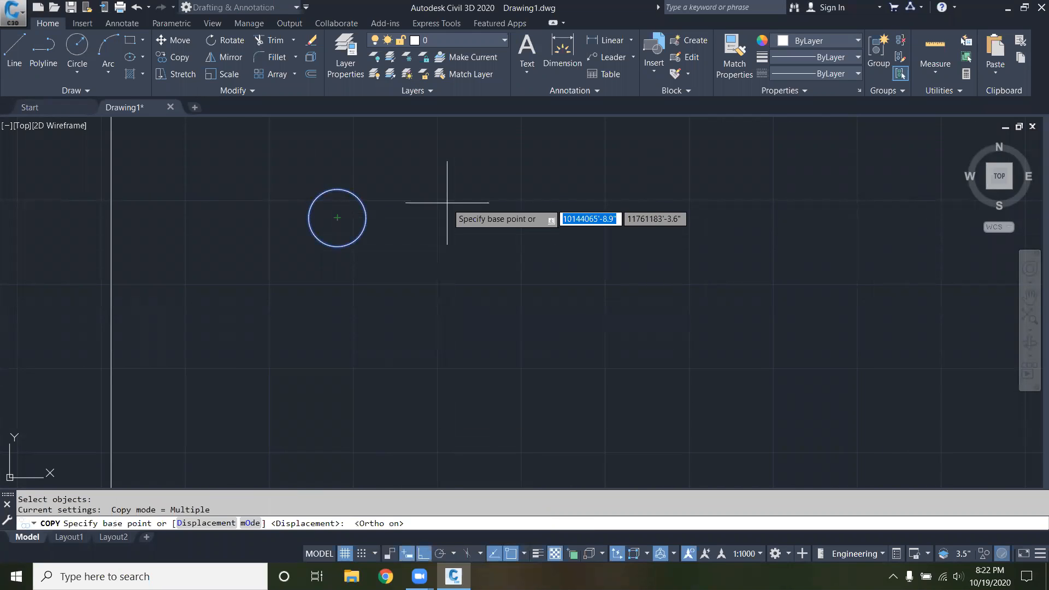
pyautogui.click(338, 218)
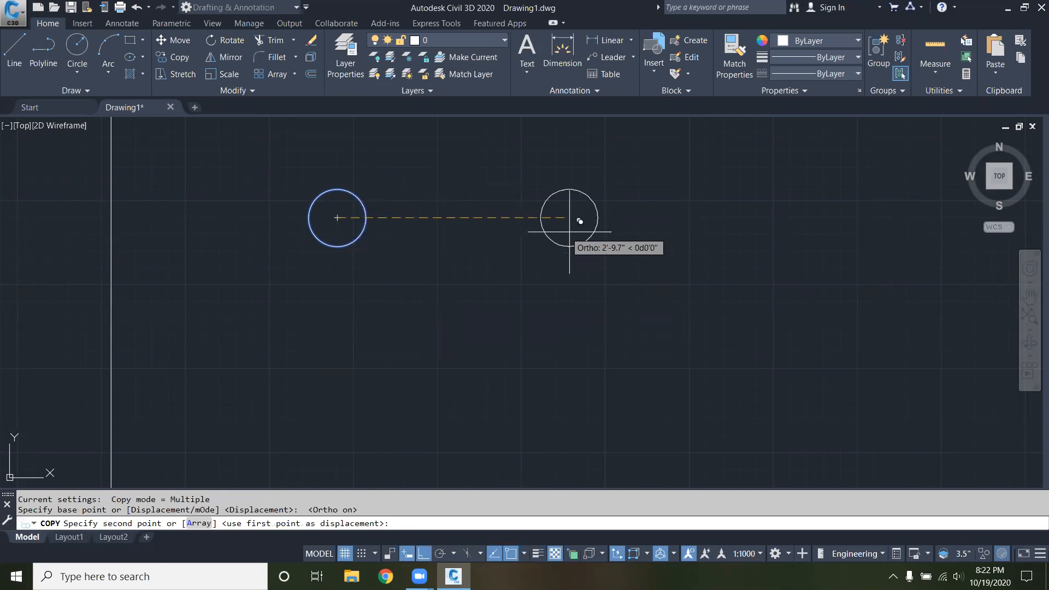
pyautogui.click(601, 224)
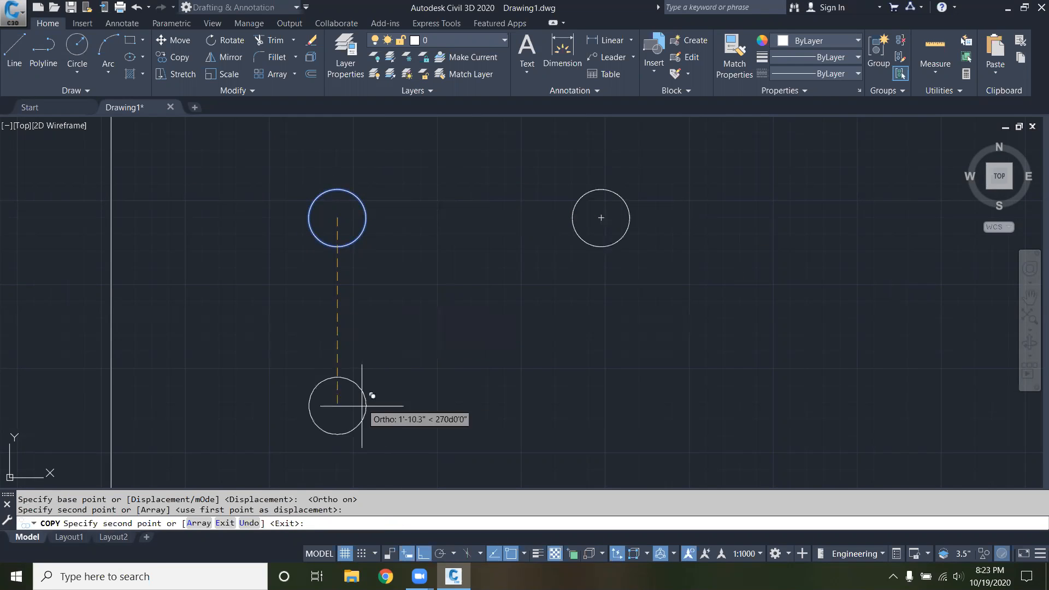
pyautogui.scroll(-2, 407, 369)
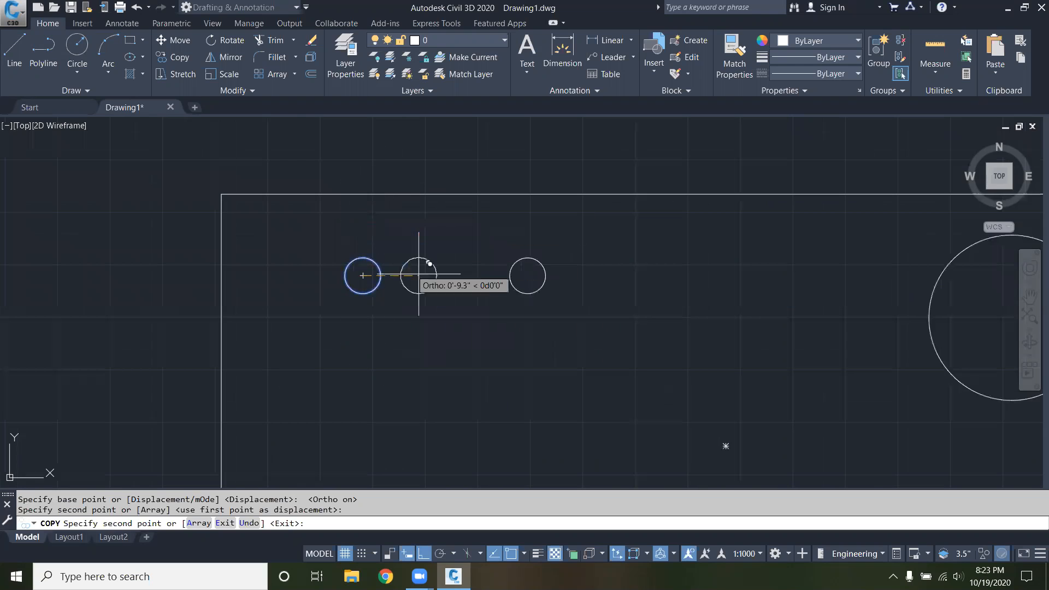
pyautogui.click(566, 305)
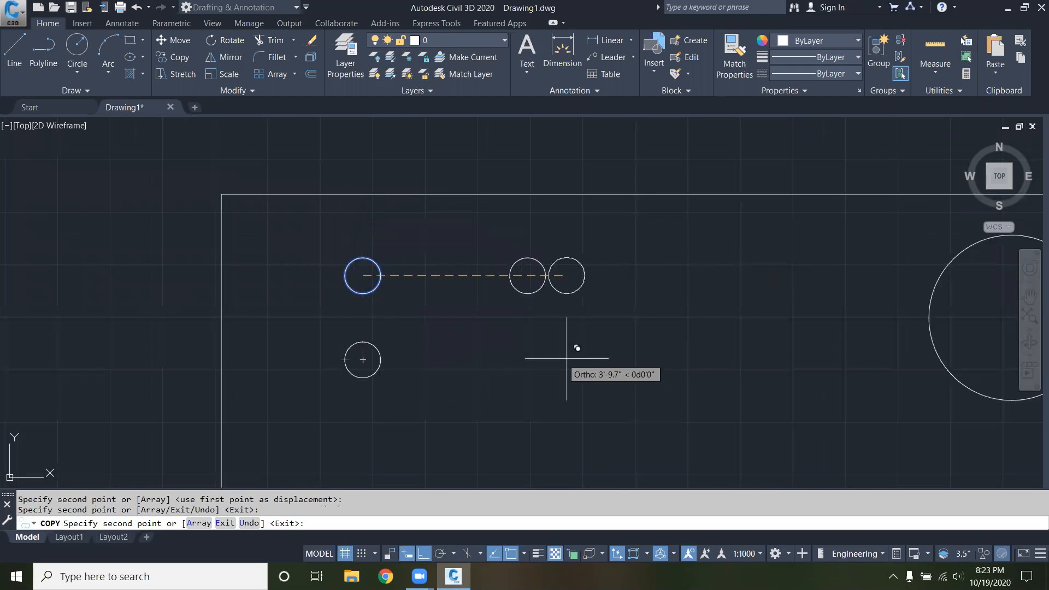
pyautogui.click(693, 276)
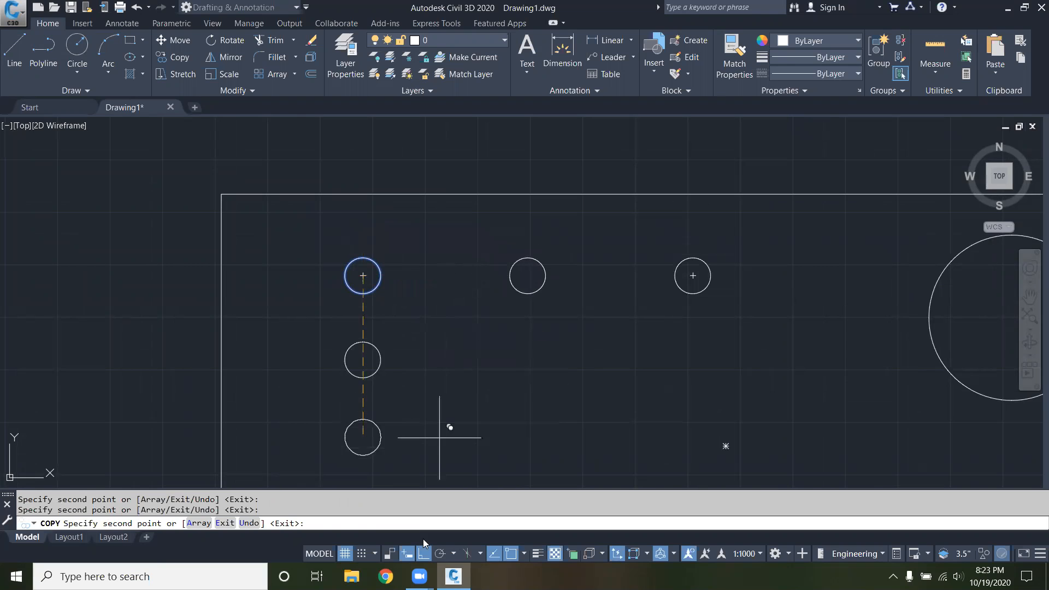
# Step: Turn off Ortho mode, place eight more copies of the small circle at scattered spots inside the rectangle, and end the Copy command
pyautogui.click(423, 554)
pyautogui.click(446, 315)
pyautogui.click(584, 377)
pyautogui.click(629, 252)
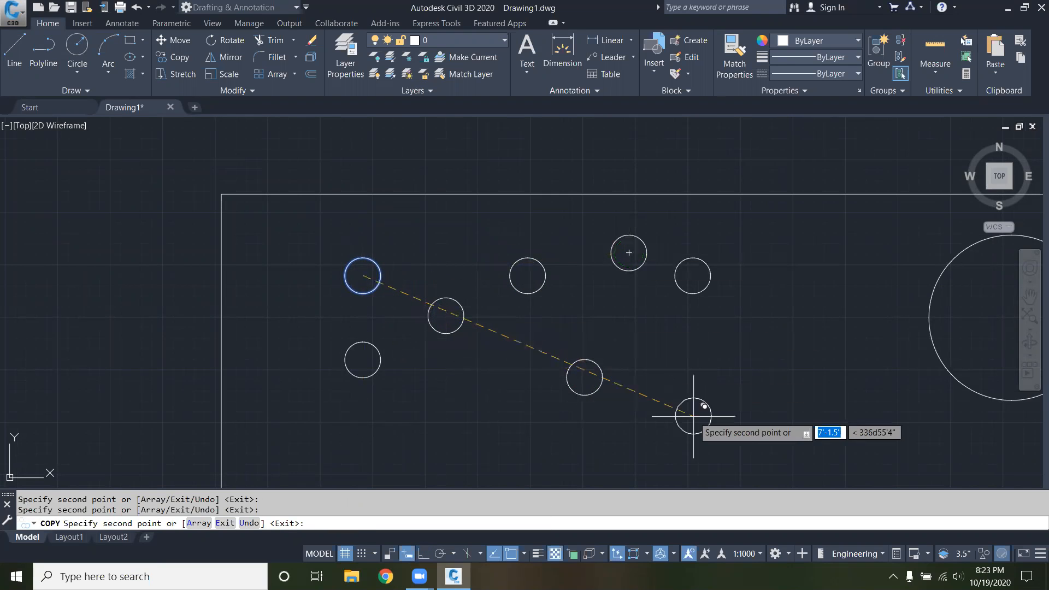
pyautogui.click(714, 408)
pyautogui.click(744, 337)
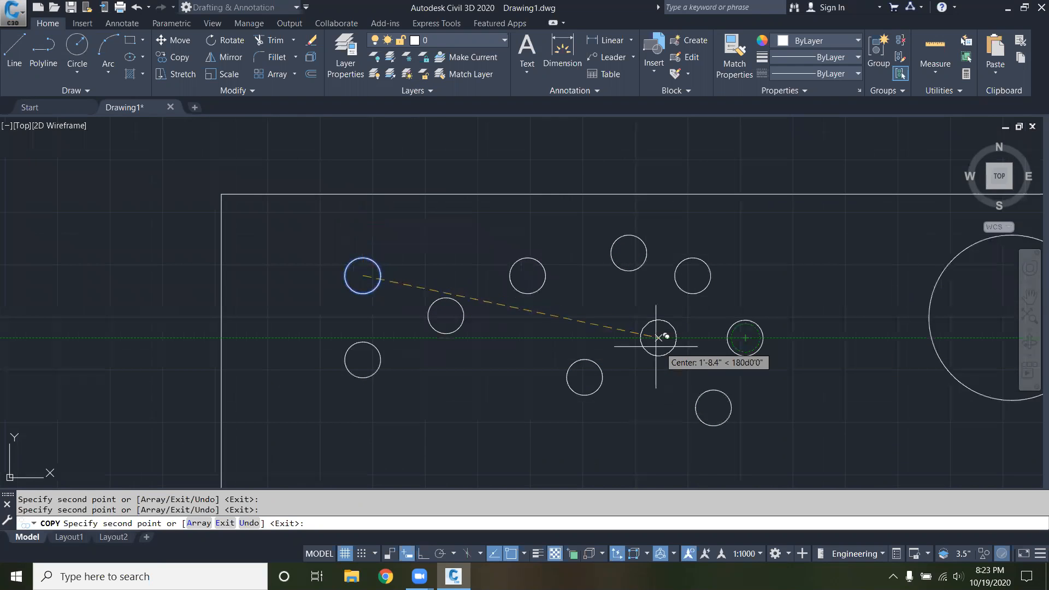
pyautogui.click(635, 338)
pyautogui.click(485, 383)
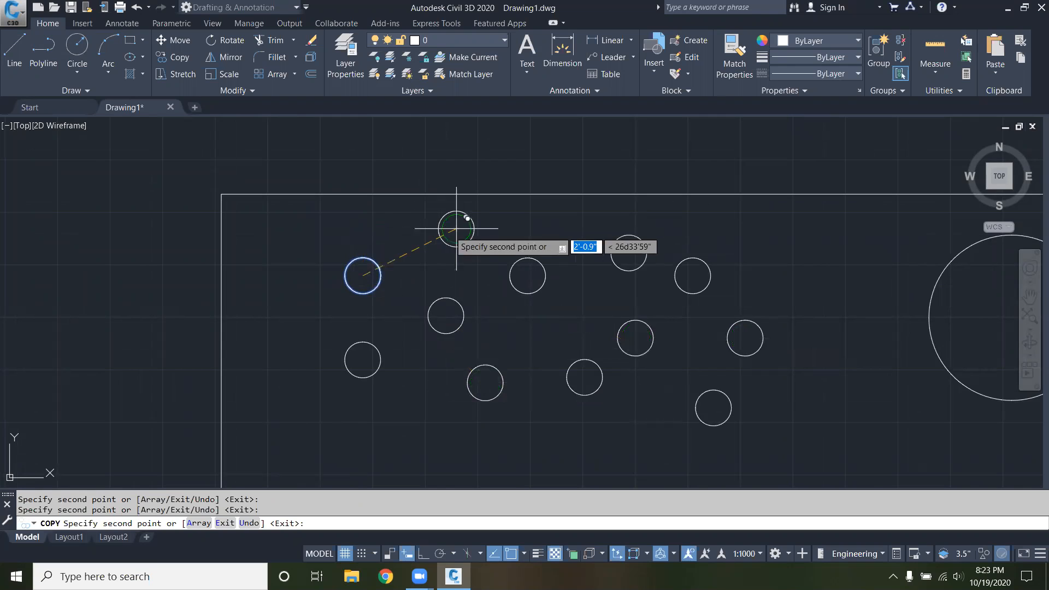
pyautogui.scroll(-4, 416, 224)
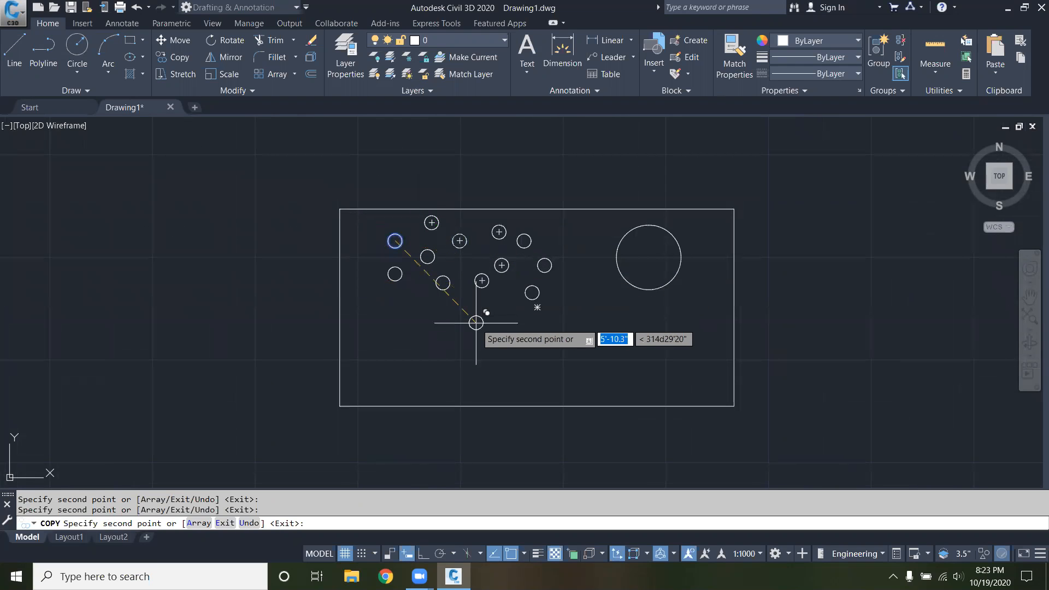
pyautogui.press('Escape')
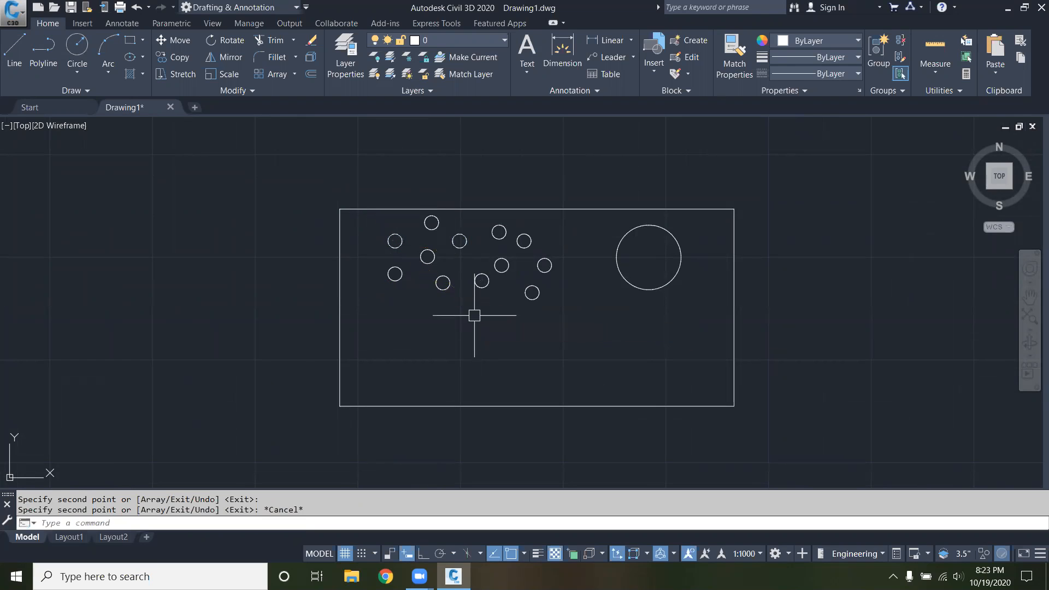
pyautogui.press('Escape')
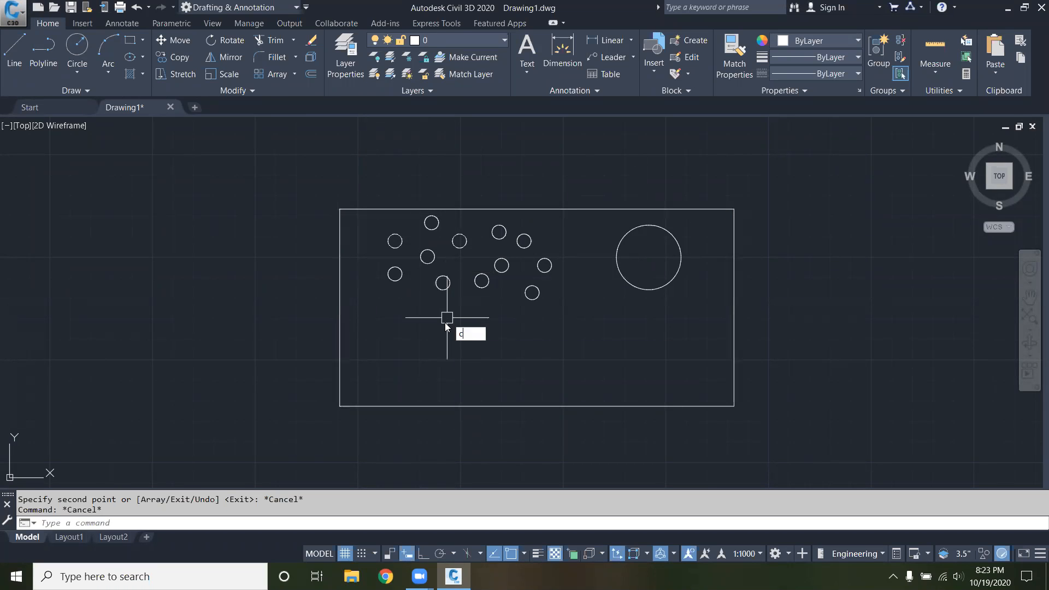
# Step: Copy the small circle in the upper middle of the cluster by its center to a spot outside the rectangle, above its upper edge
pyautogui.write('co')
pyautogui.press('Return')
pyautogui.click(459, 241)
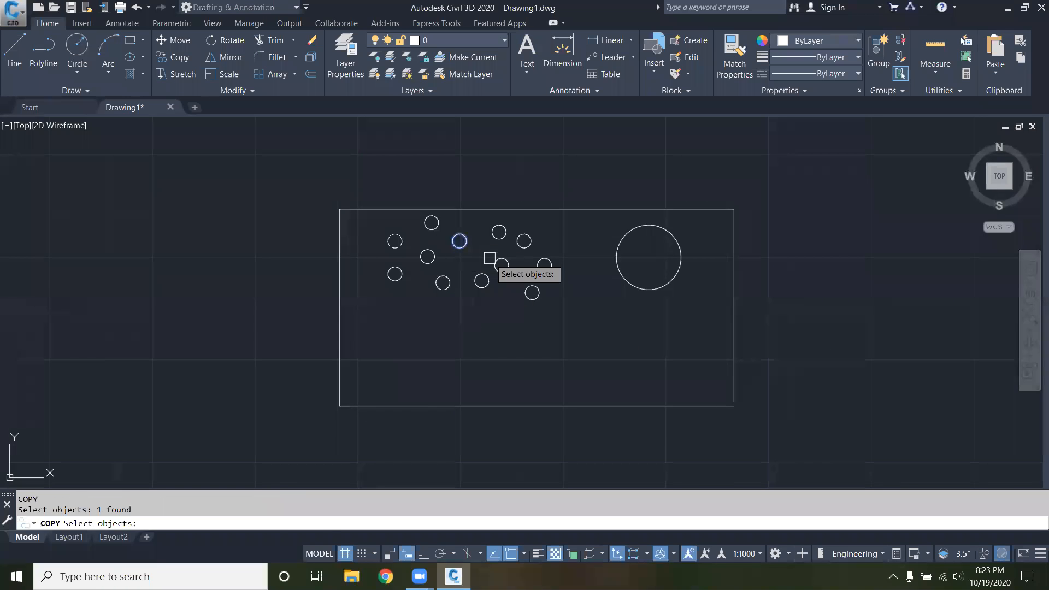
pyautogui.press('Return')
pyautogui.click(459, 241)
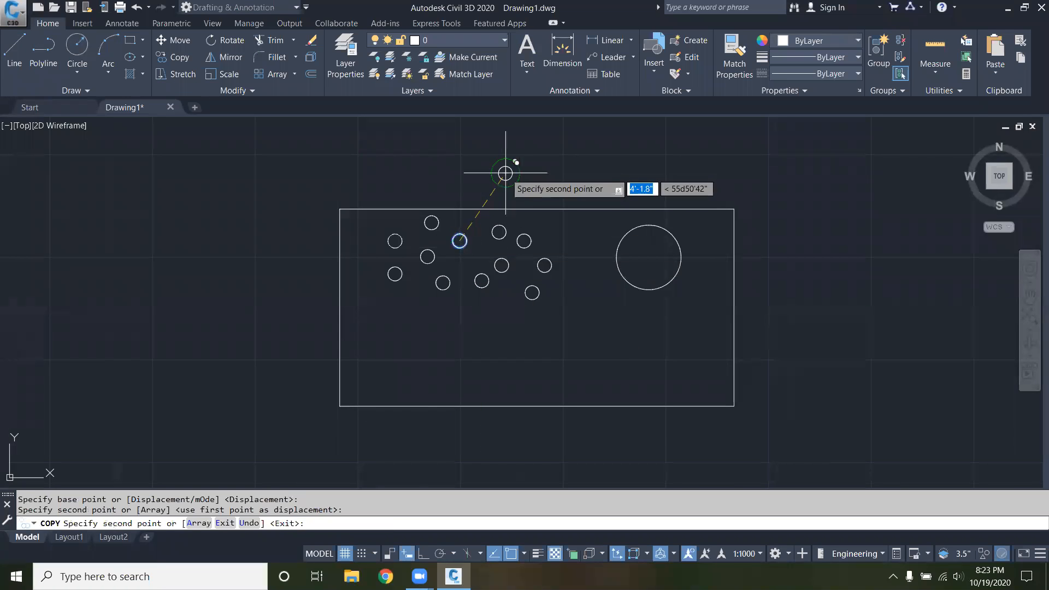
pyautogui.press('Escape')
pyautogui.press('Escape')
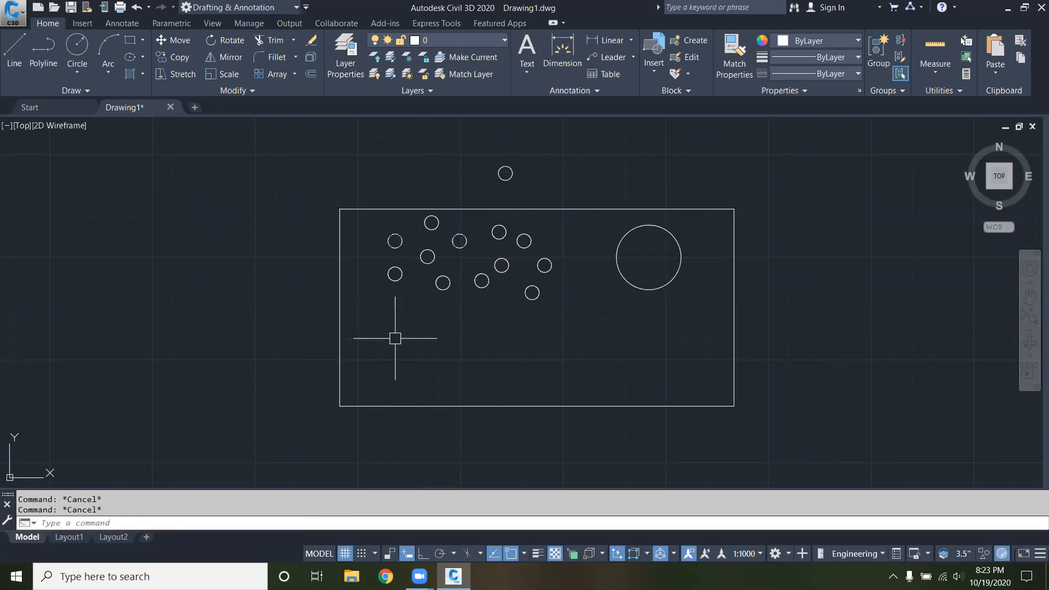
# Step: Reset the model space limits from the rectangle's lower-left corner to its upper-right corner
pyautogui.write('lim')
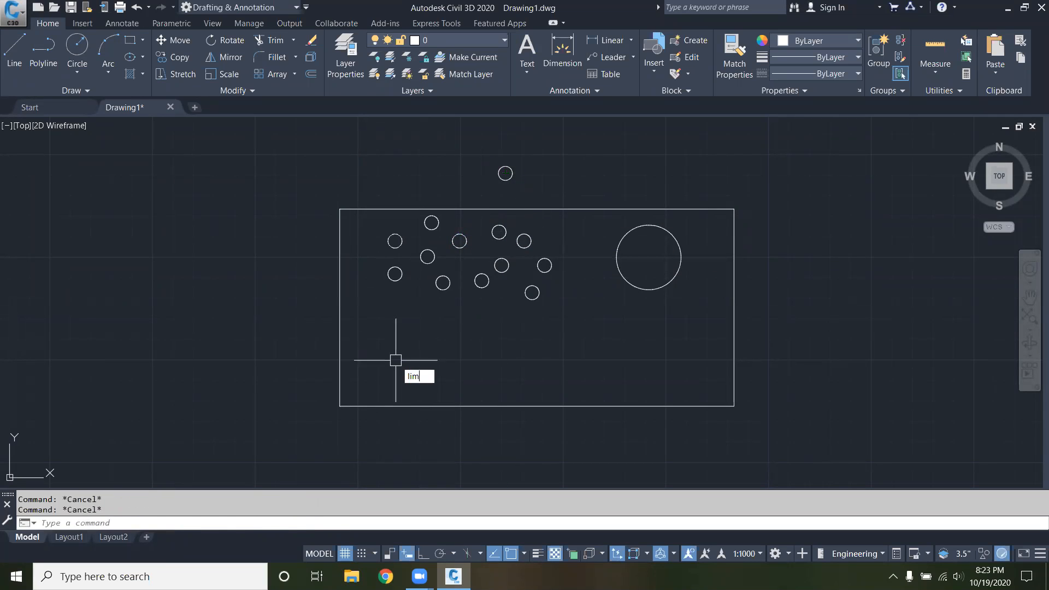
pyautogui.write('its')
pyautogui.press('Return')
pyautogui.click(340, 406)
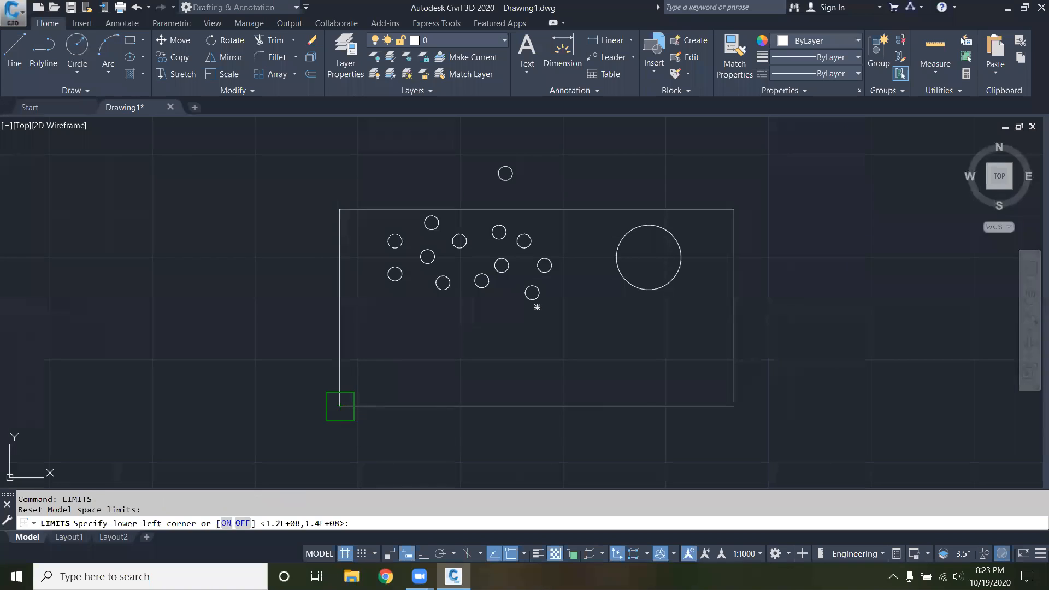
pyautogui.click(734, 209)
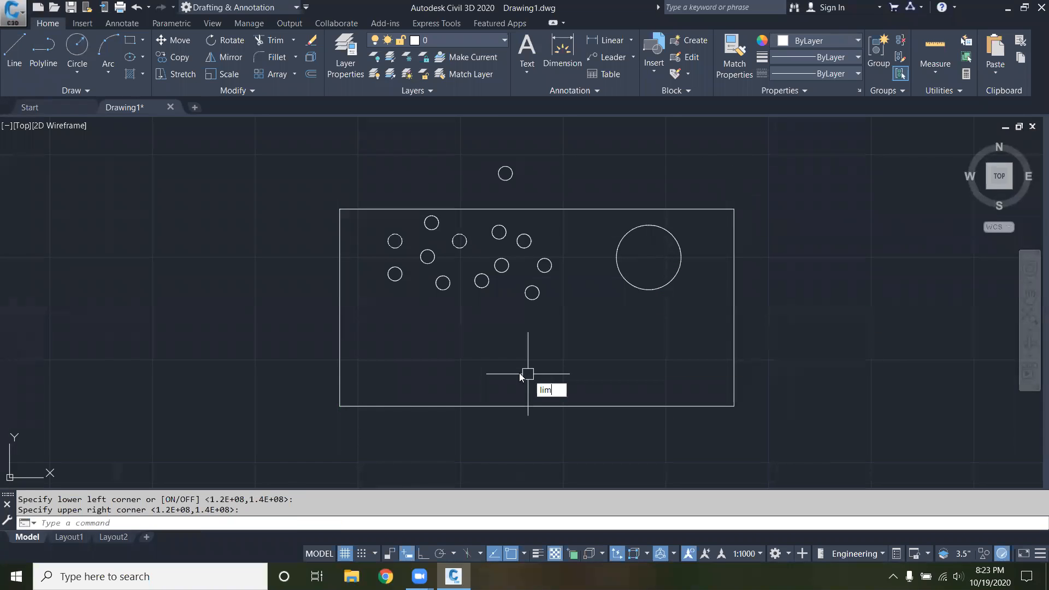
# Step: Turn limits checking on and try to start a line outside the rectangle, beside its left edge
pyautogui.press('Return')
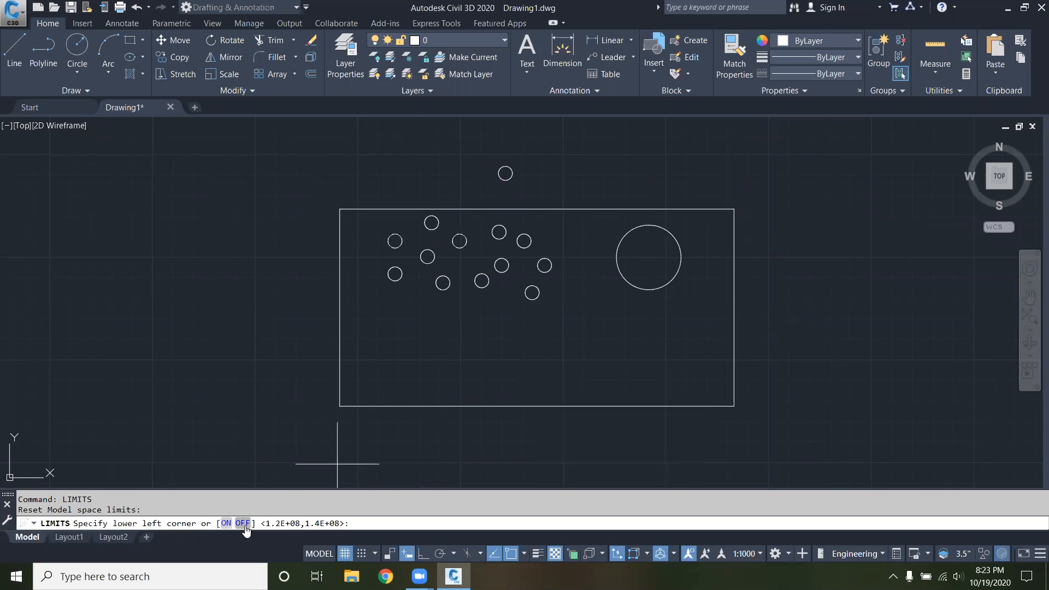
pyautogui.click(228, 524)
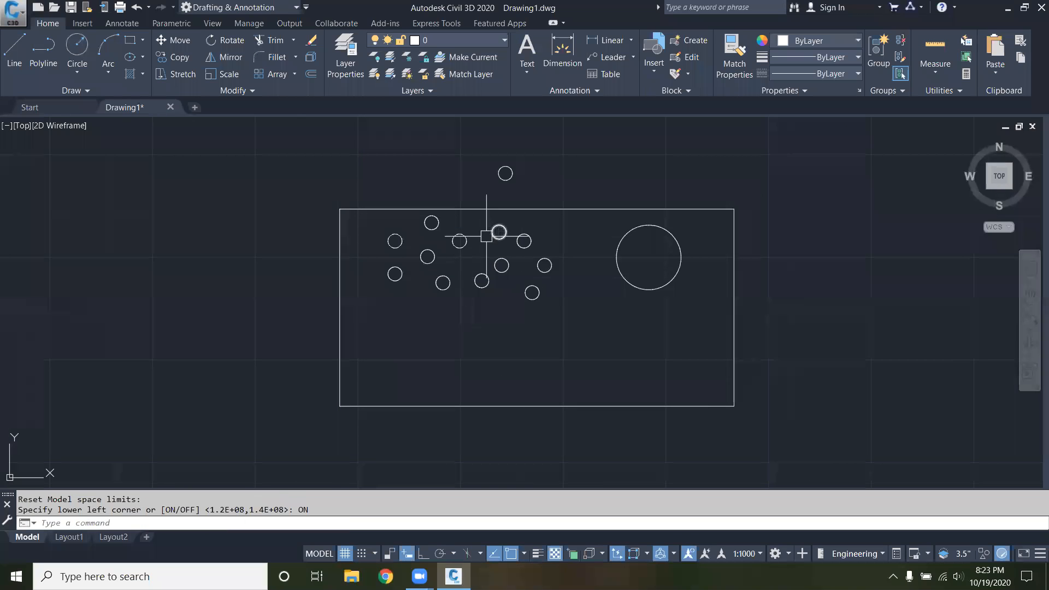
pyautogui.click(14, 50)
pyautogui.click(284, 214)
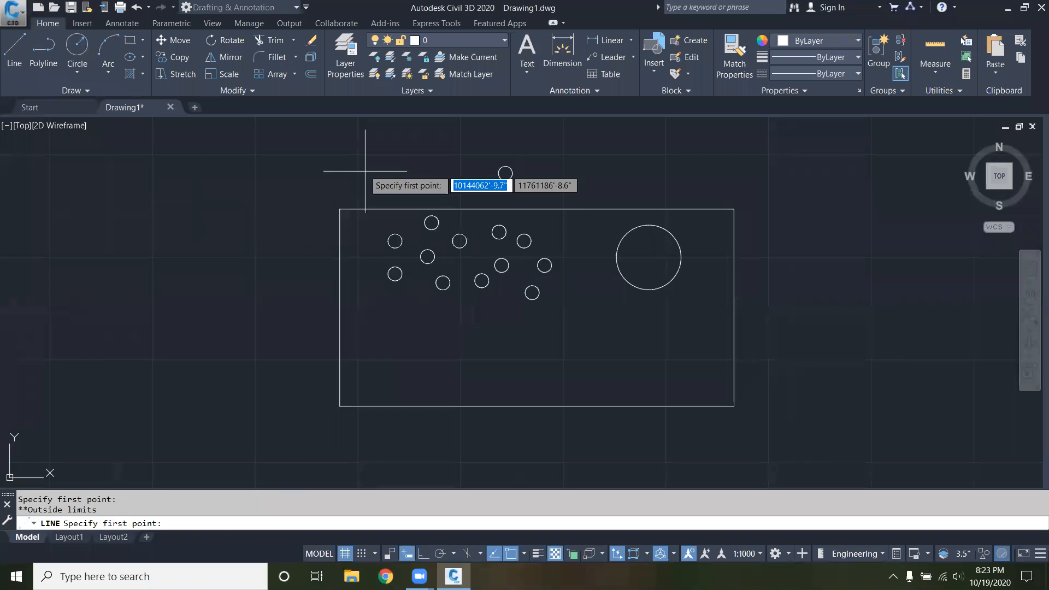
pyautogui.press('Escape')
pyautogui.press('Escape')
# Step: Copy the small circle at the bottom of the left cluster by its center, placing two copies above the rectangle and two right of it
pyautogui.write('co')
pyautogui.press('Return')
pyautogui.click(454, 309)
pyautogui.click(444, 283)
pyautogui.press('Return')
pyautogui.click(442, 282)
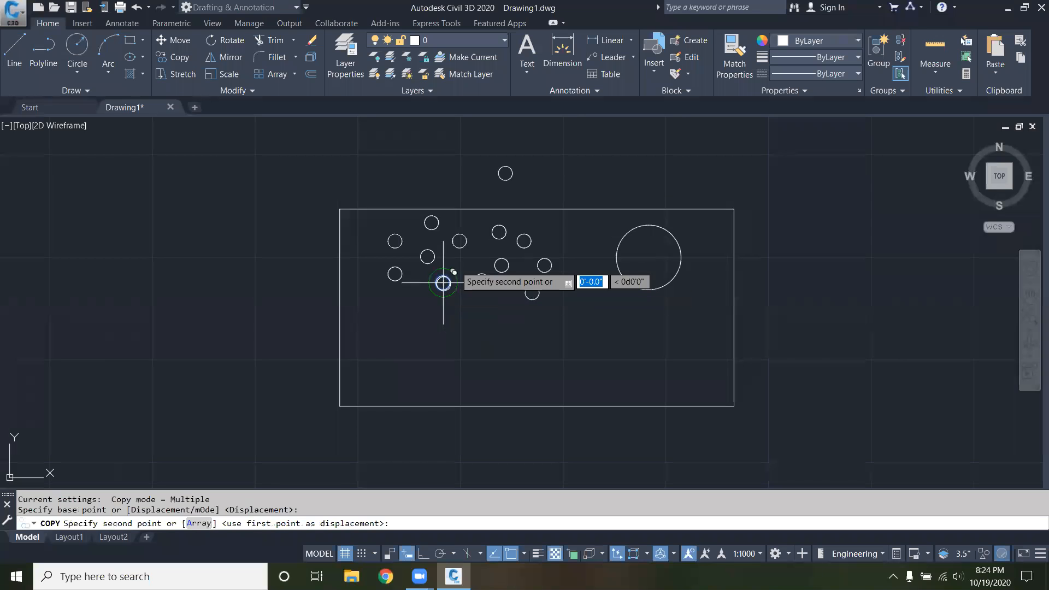
pyautogui.click(604, 165)
pyautogui.click(680, 168)
pyautogui.click(766, 283)
pyautogui.click(766, 190)
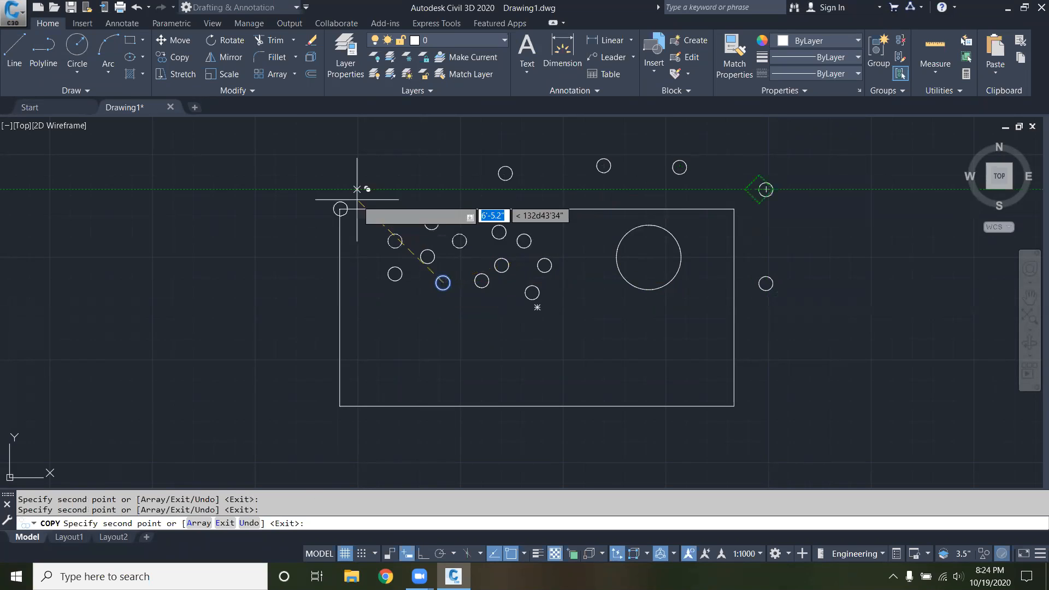
# Step: Place another circle copy above the rectangle, three along its left side and one inside below the cluster, and end the Copy command
pyautogui.click(441, 189)
pyautogui.click(310, 176)
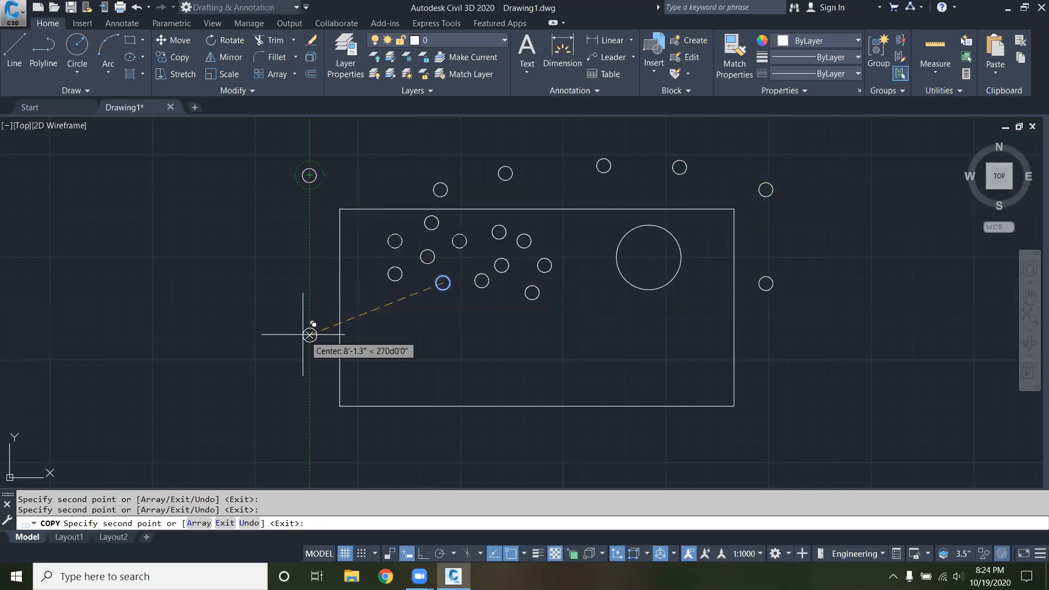
pyautogui.click(309, 245)
pyautogui.click(302, 350)
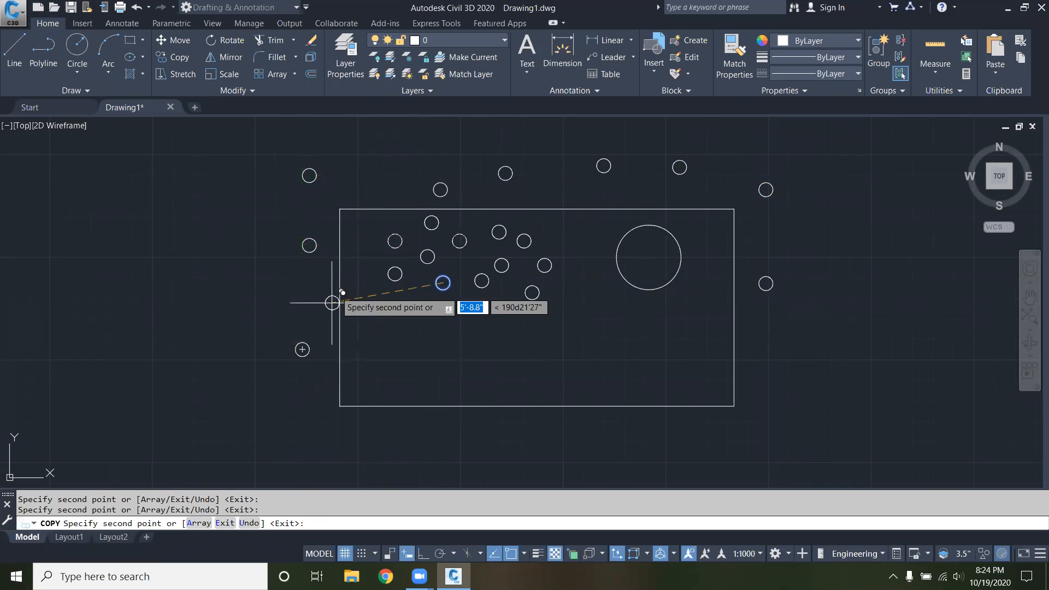
pyautogui.scroll(-2, 380, 301)
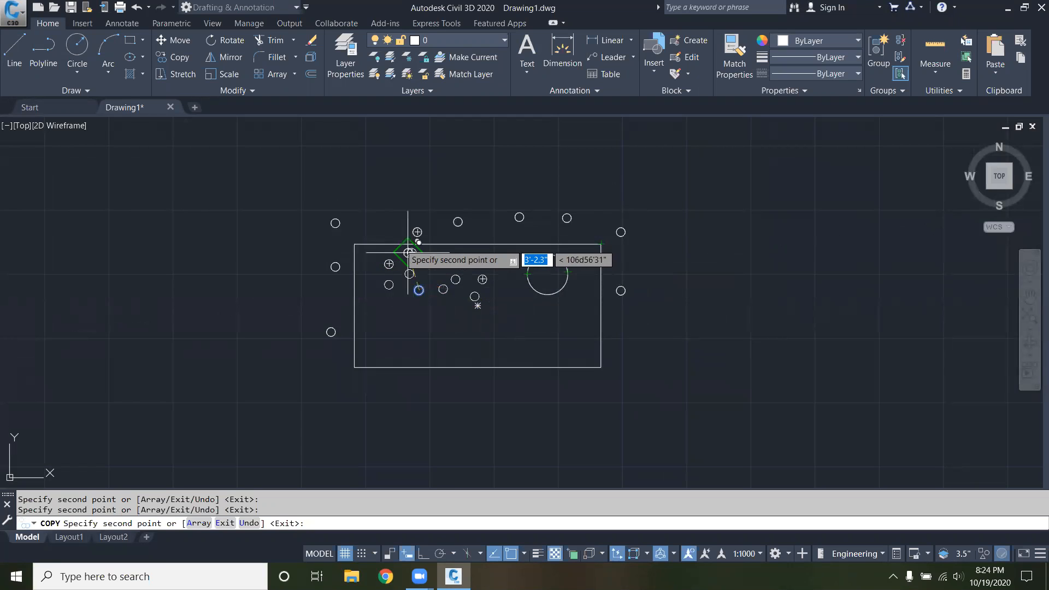
pyautogui.scroll(4, 403, 320)
pyautogui.scroll(-2, 391, 258)
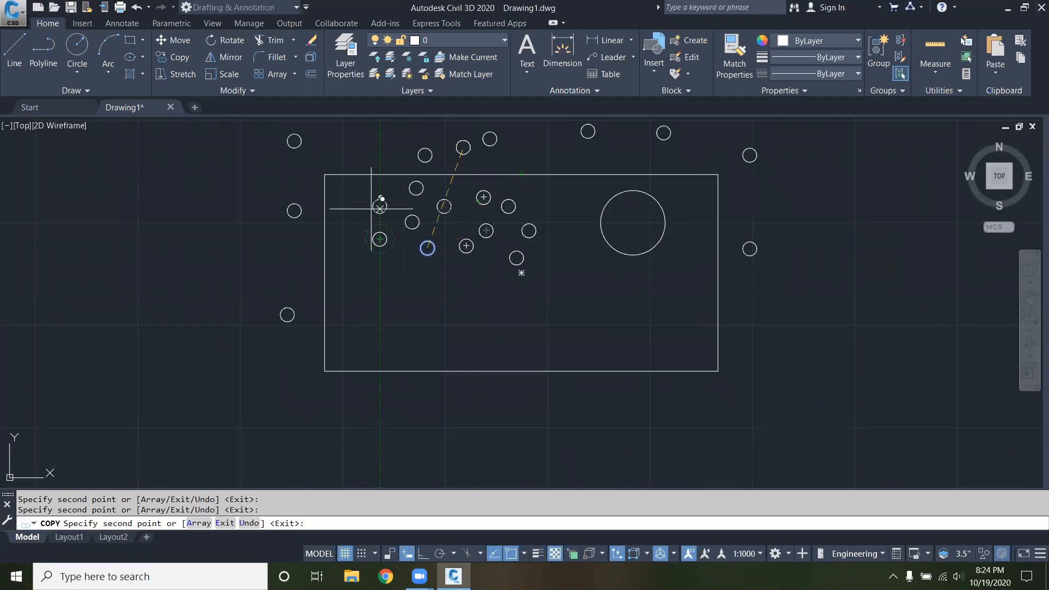
pyautogui.click(398, 293)
pyautogui.press('Escape')
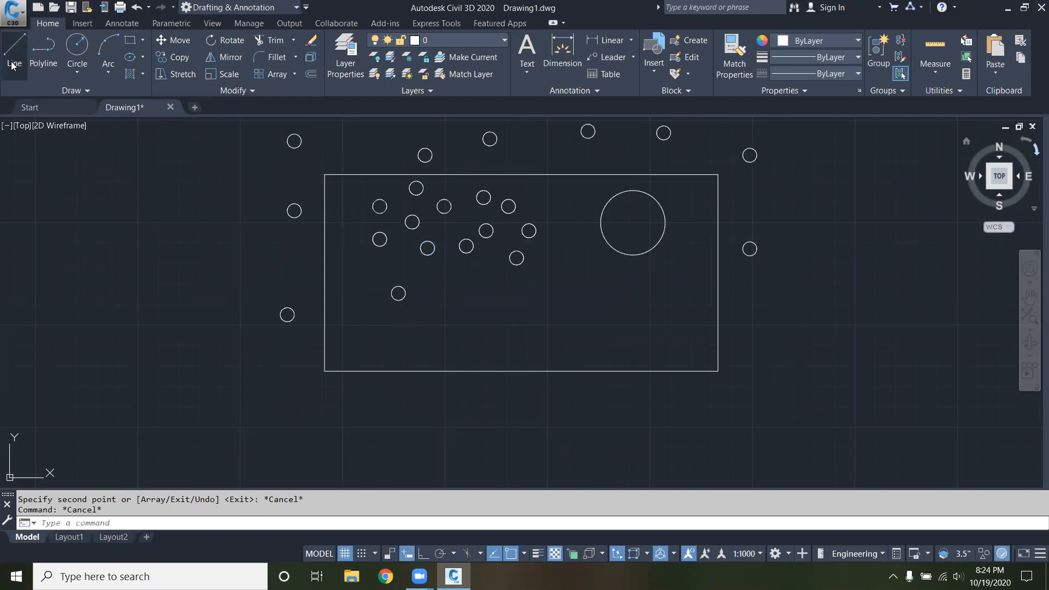
# Step: Draw a two-segment line in the rectangle's lower right area, trying points outside the limits at its start and end
pyautogui.click(12, 58)
pyautogui.click(164, 283)
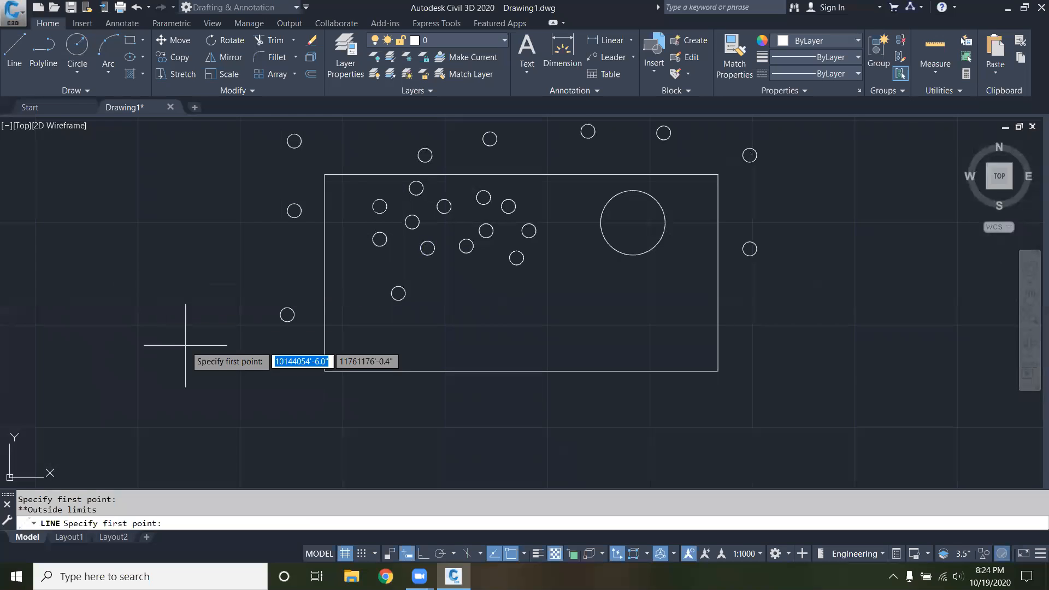
pyautogui.click(485, 330)
pyautogui.click(697, 324)
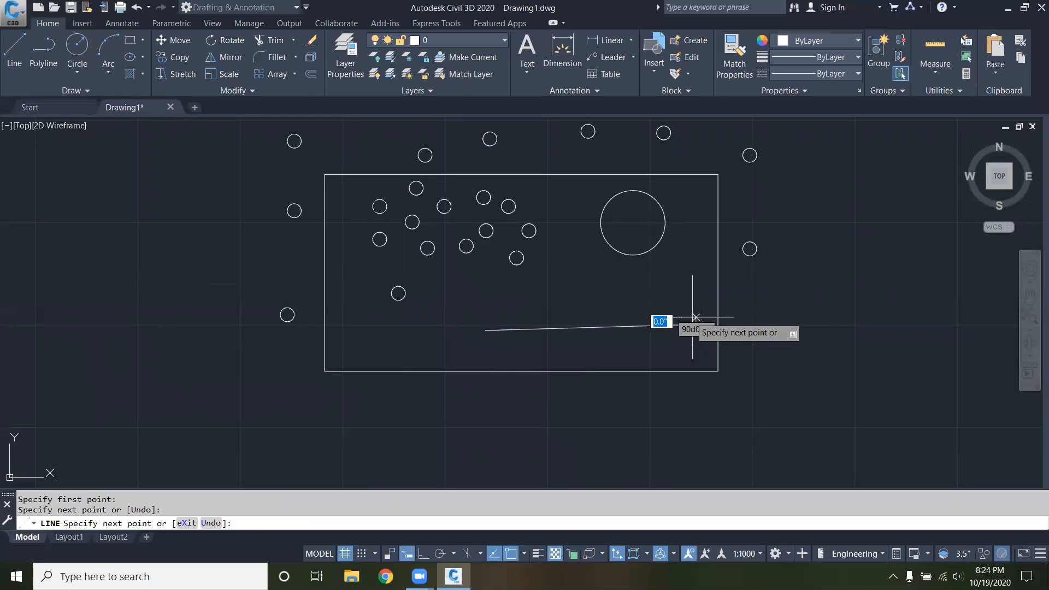
pyautogui.click(667, 279)
pyautogui.click(761, 317)
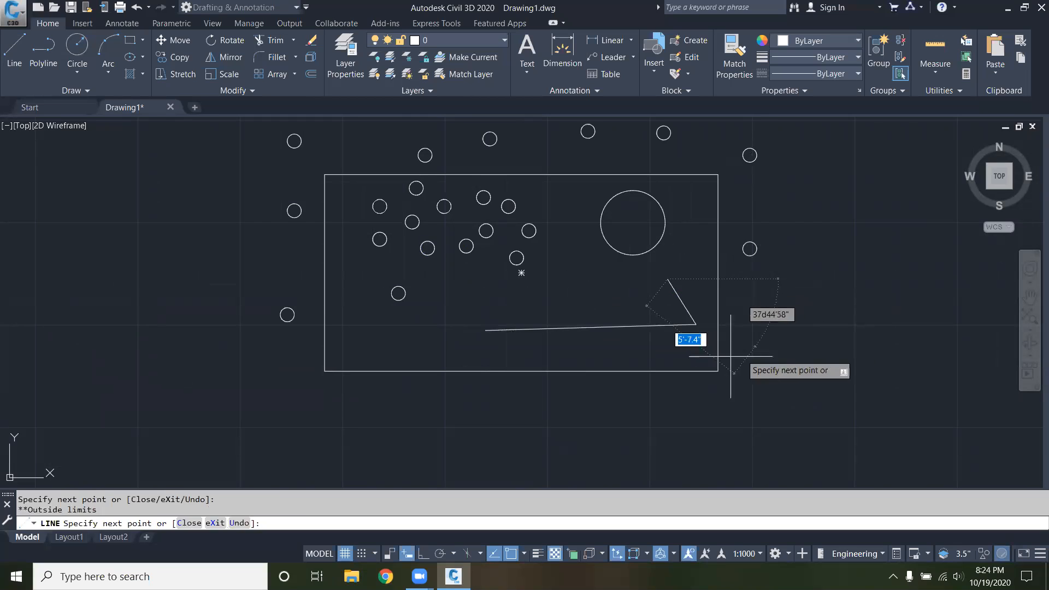
pyautogui.press('Escape')
pyautogui.press('Escape')
# Step: Move the large circle by its center to a spot outside the rectangle, beyond its upper-right corner
pyautogui.scroll(-5, 453, 345)
pyautogui.scroll(3, 503, 341)
pyautogui.scroll(4, 503, 341)
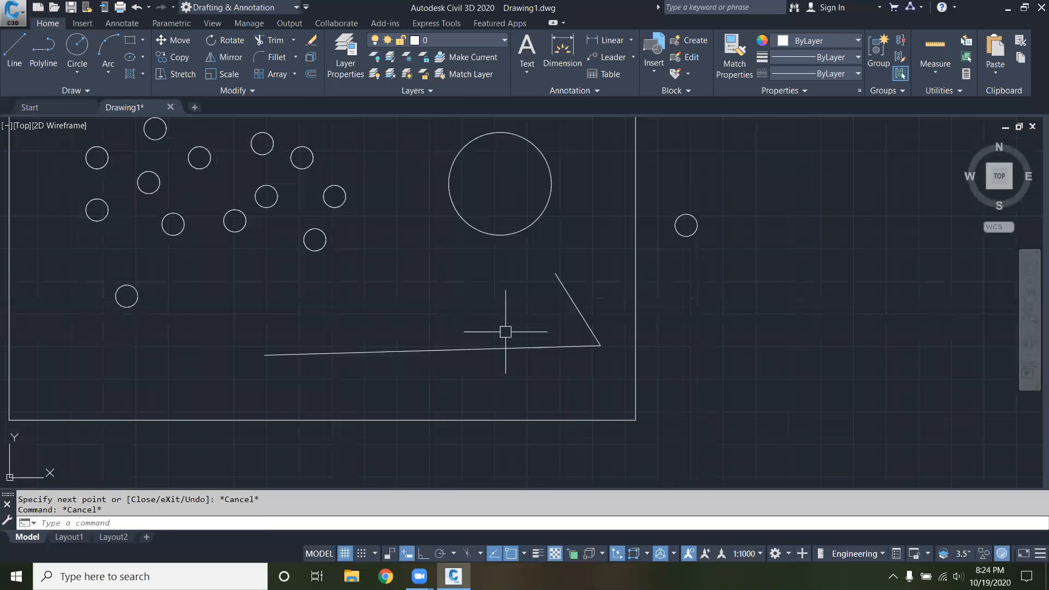
pyautogui.scroll(-4, 581, 366)
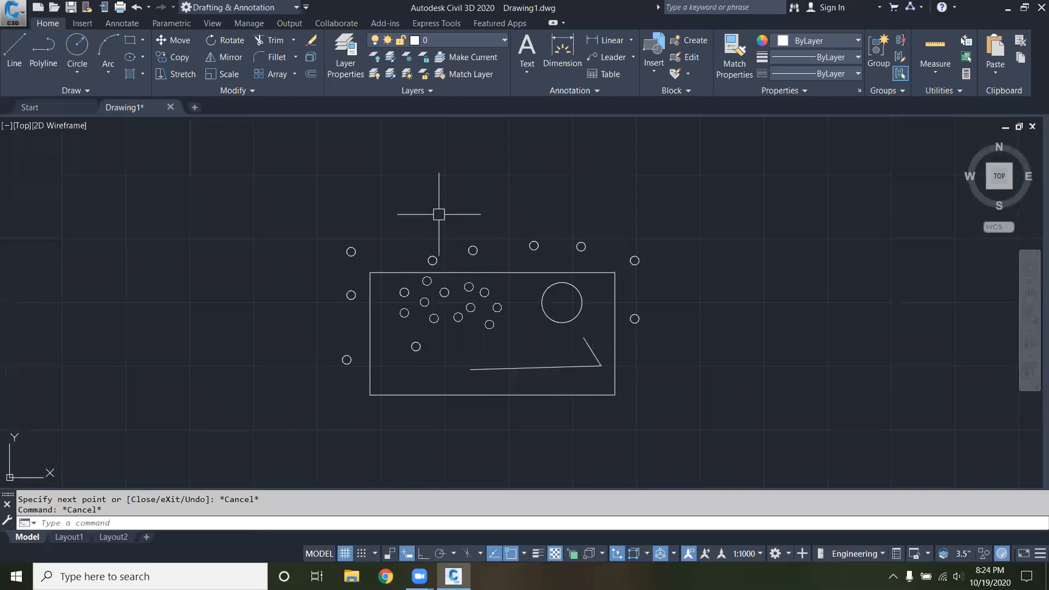
pyautogui.click(181, 43)
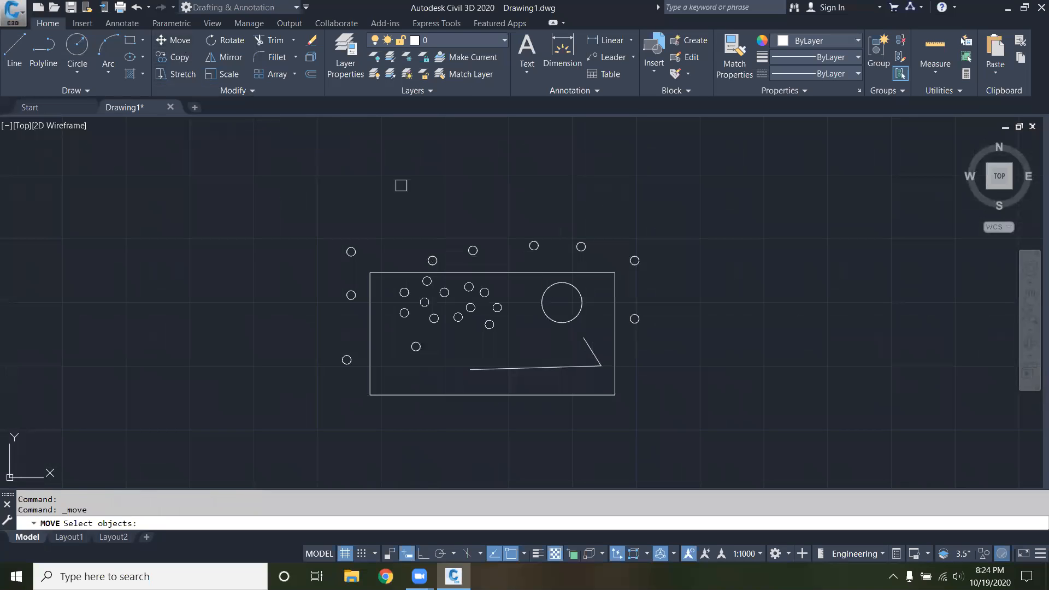
pyautogui.click(549, 319)
pyautogui.press('Return')
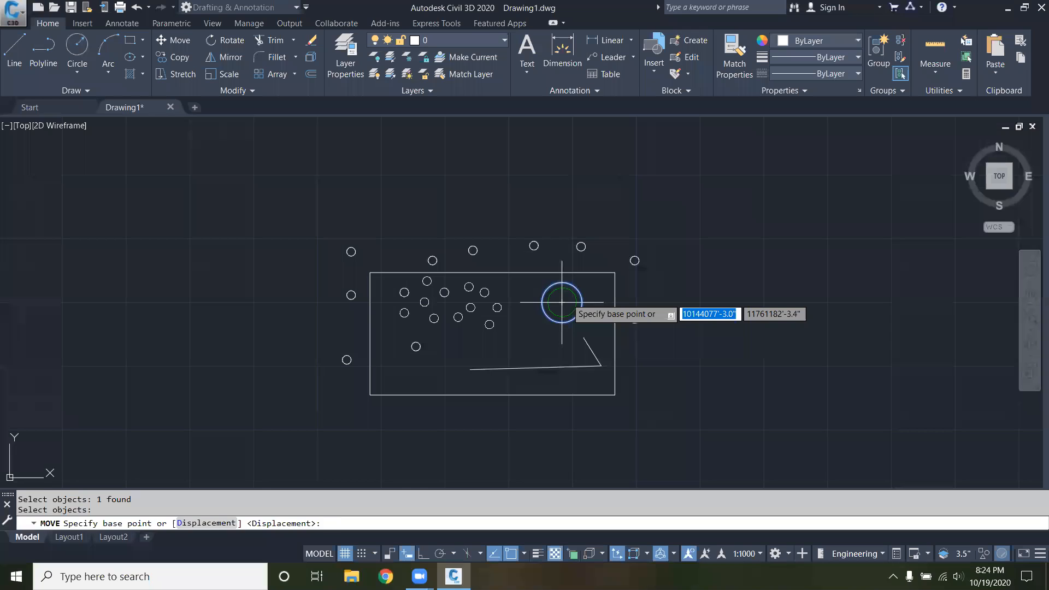
pyautogui.click(562, 303)
pyautogui.click(650, 220)
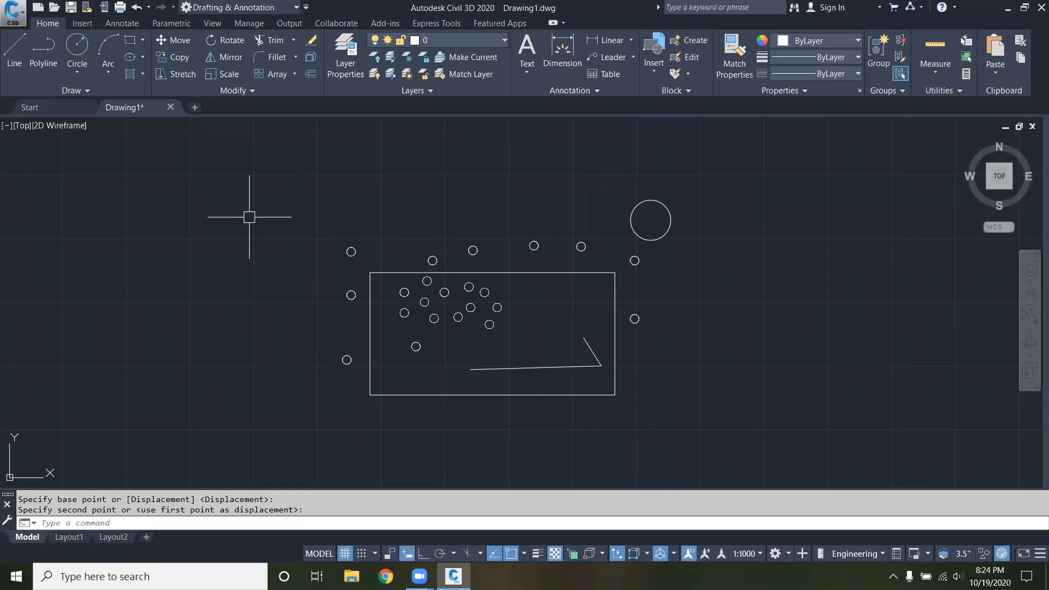
# Step: Erase all circles and lines inside the rectangle, plus the large circle and the two small circles beyond its right edge
pyautogui.click(587, 381)
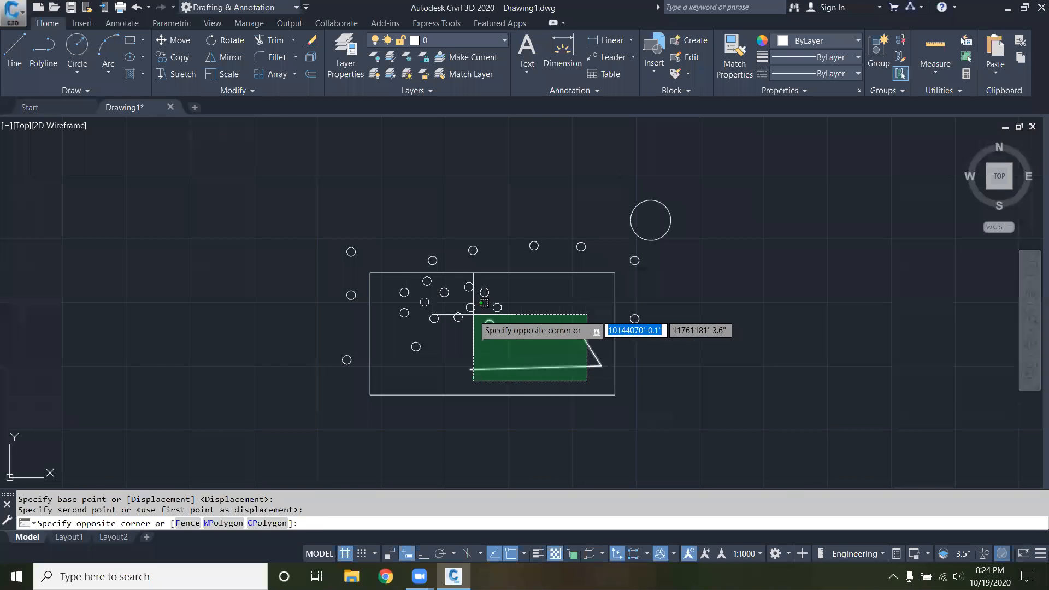
pyautogui.click(390, 286)
pyautogui.press('Delete')
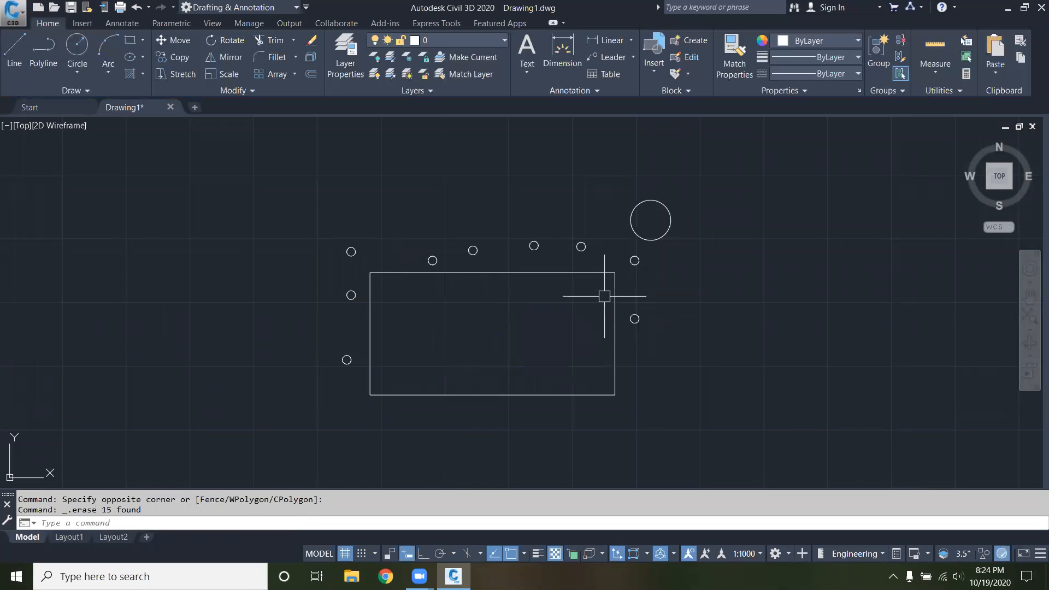
pyautogui.click(659, 331)
pyautogui.click(645, 219)
pyautogui.press('Delete')
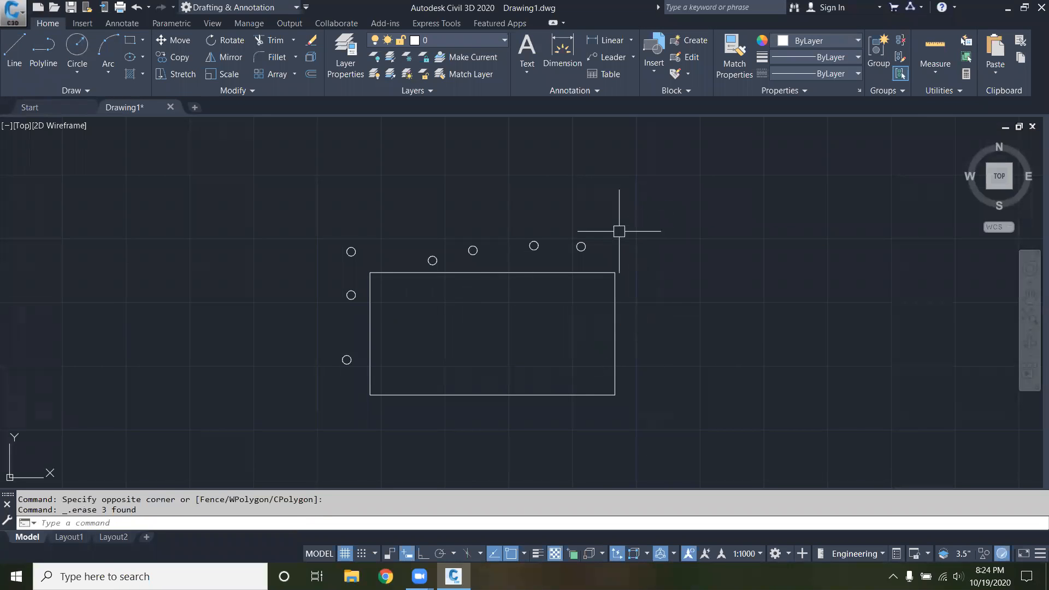
# Step: Draw a line inside the rectangle with Ortho mode on, going 2' straight up and 4' horizontally to the right
pyautogui.scroll(4, 481, 320)
pyautogui.scroll(-4, 366, 240)
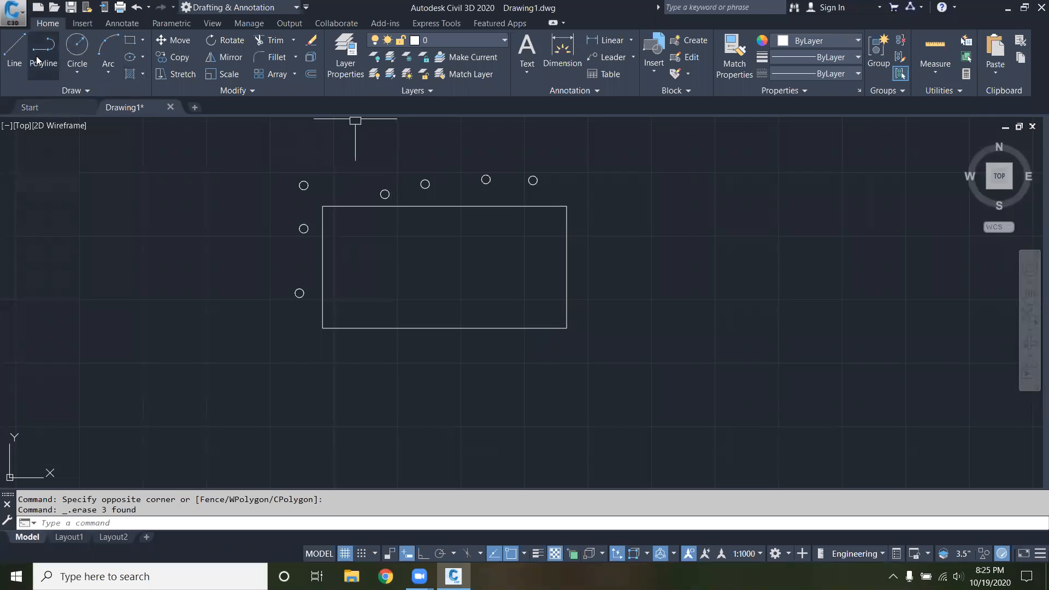
pyautogui.scroll(5, 438, 250)
pyautogui.scroll(-3, 410, 250)
pyautogui.scroll(2, 357, 251)
pyautogui.write('L')
pyautogui.press('Return')
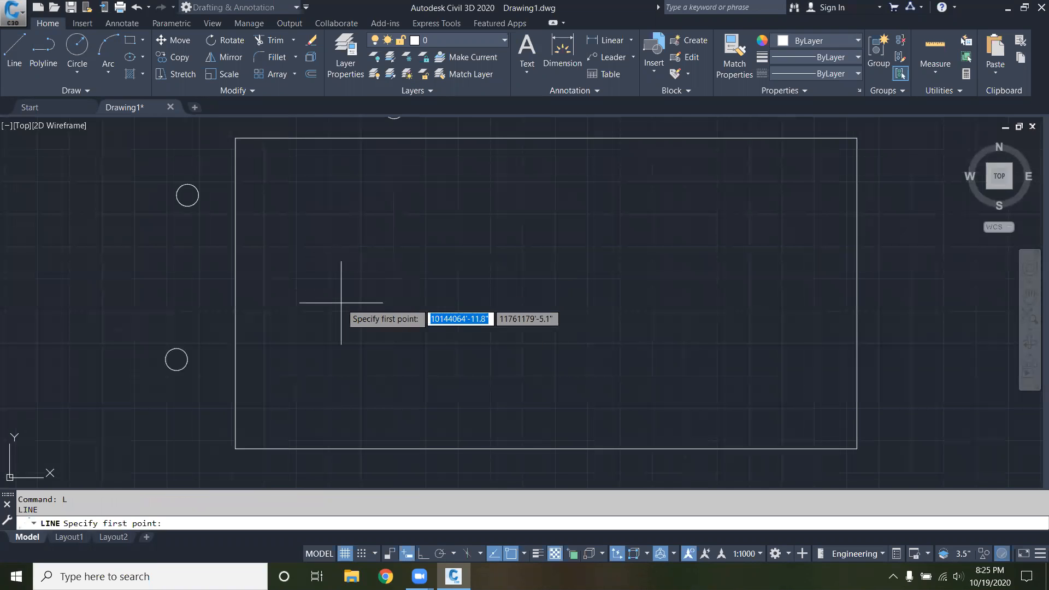
pyautogui.click(346, 350)
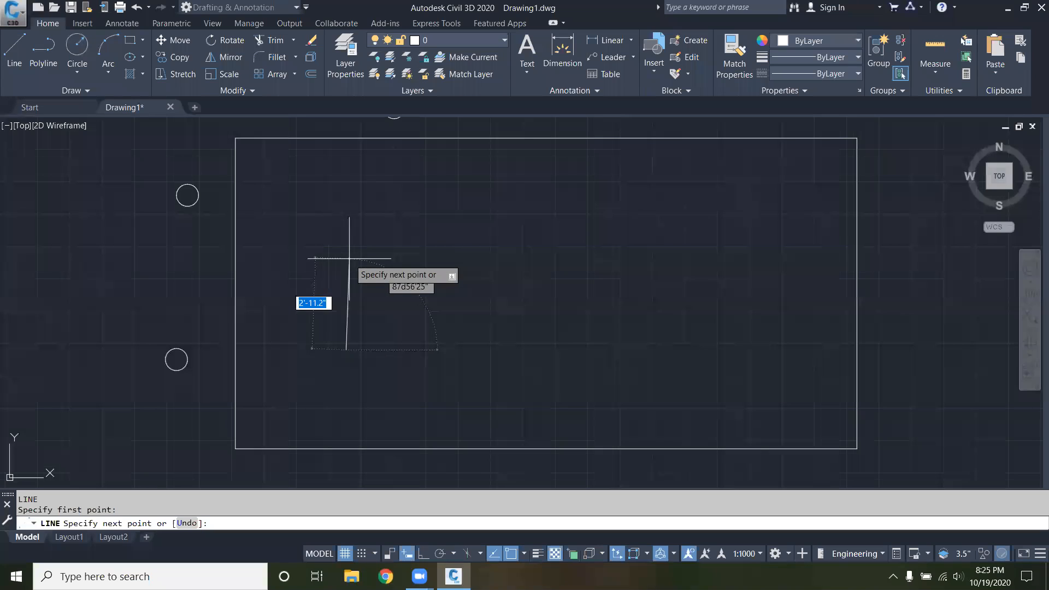
pyautogui.click(424, 554)
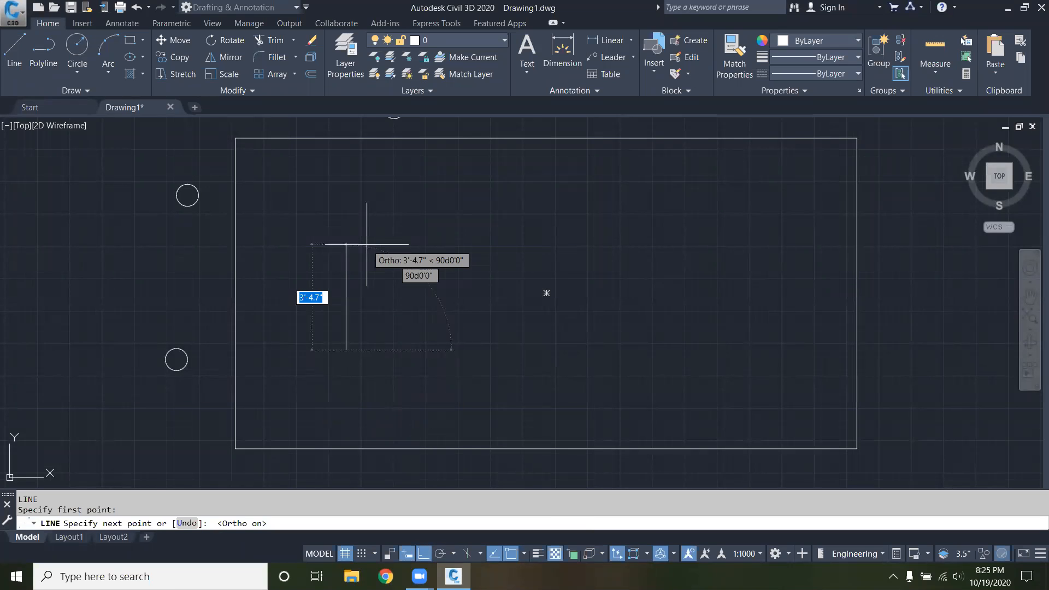
pyautogui.write('2')
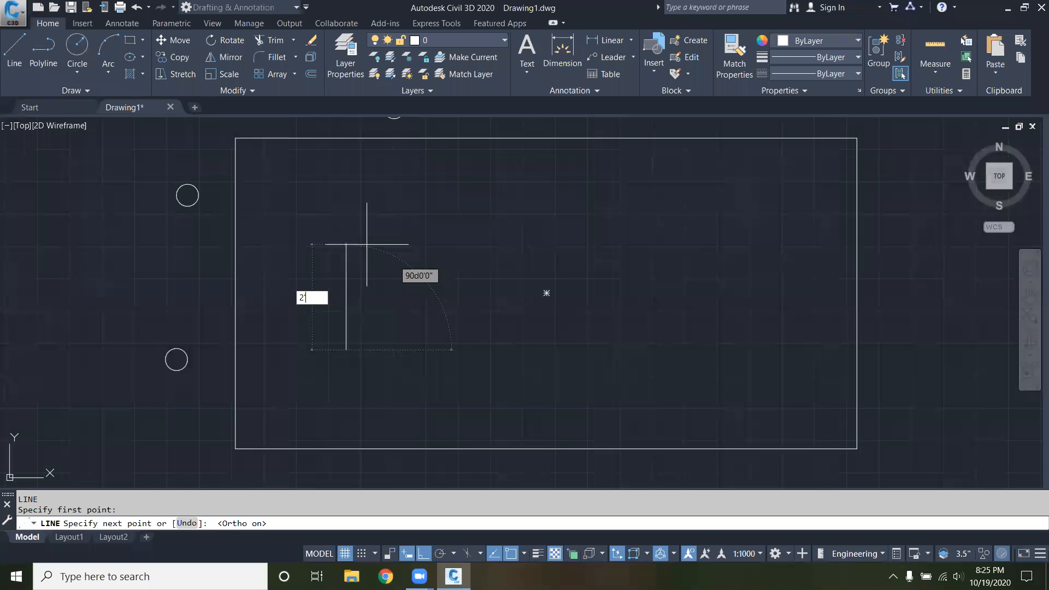
pyautogui.write("'")
pyautogui.press('Return')
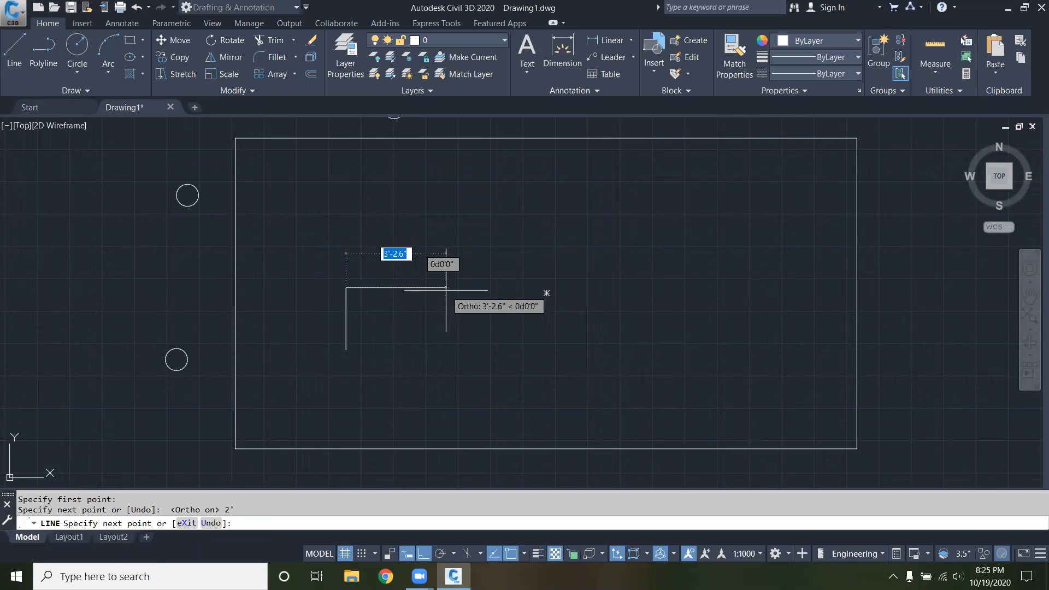
pyautogui.write('4')
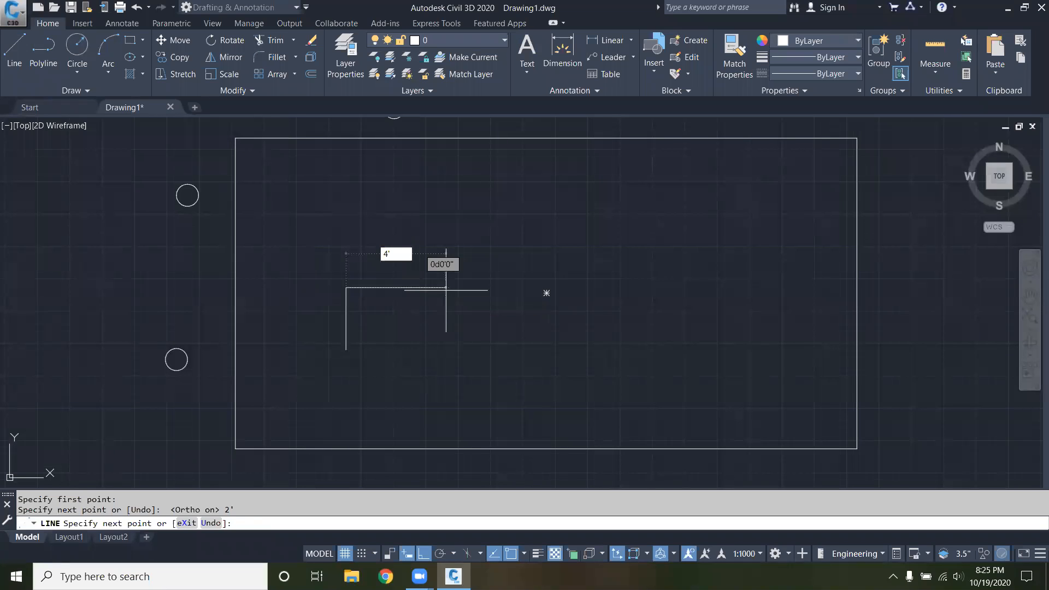
pyautogui.write("'")
pyautogui.press('Return')
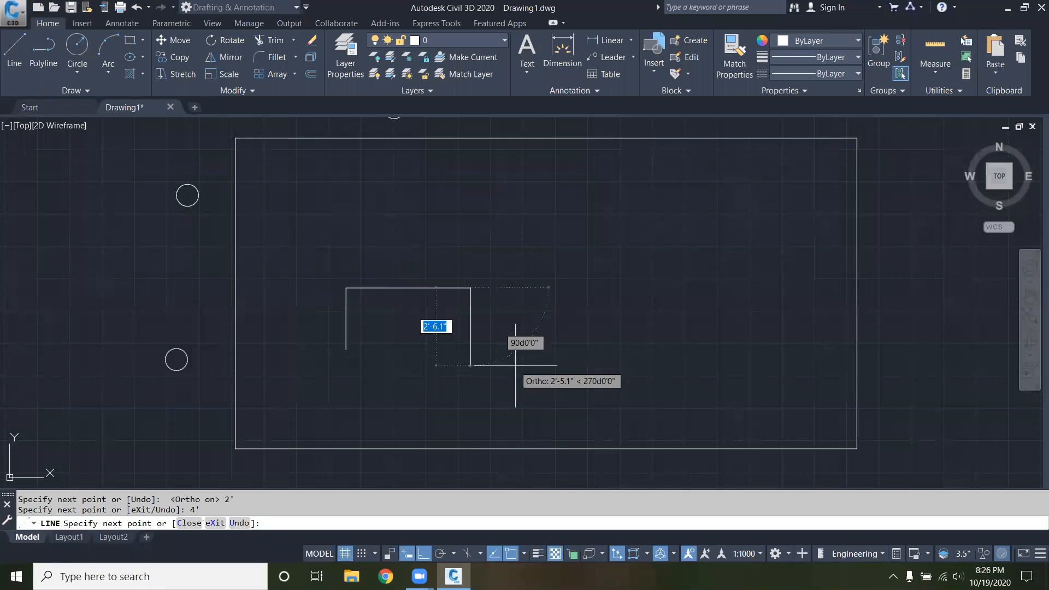
# Step: Turn Ortho mode off and complete the trapezoid with a slanted right side and a horizontal base back to the line's start point
pyautogui.click(427, 550)
pyautogui.scroll(-2, 430, 366)
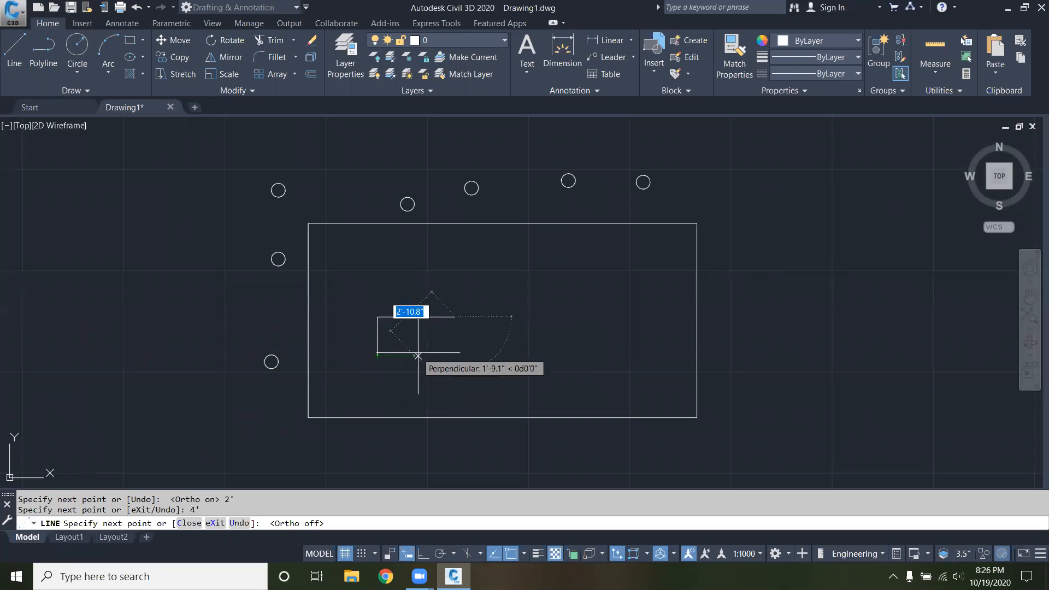
pyautogui.click(476, 355)
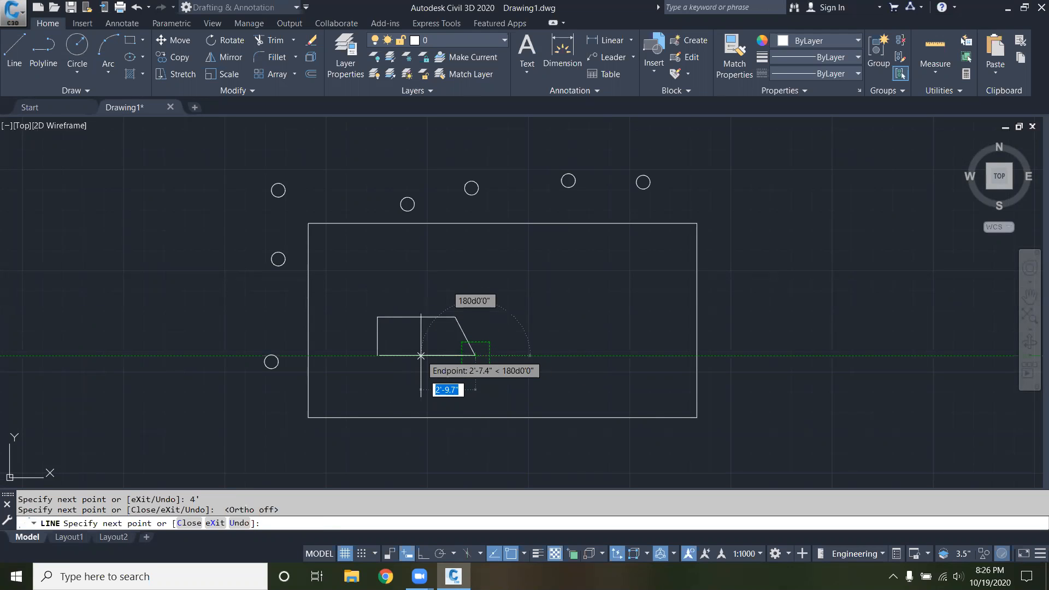
pyautogui.click(377, 355)
pyautogui.press('Escape')
pyautogui.scroll(5, 422, 364)
pyautogui.scroll(-4, 431, 358)
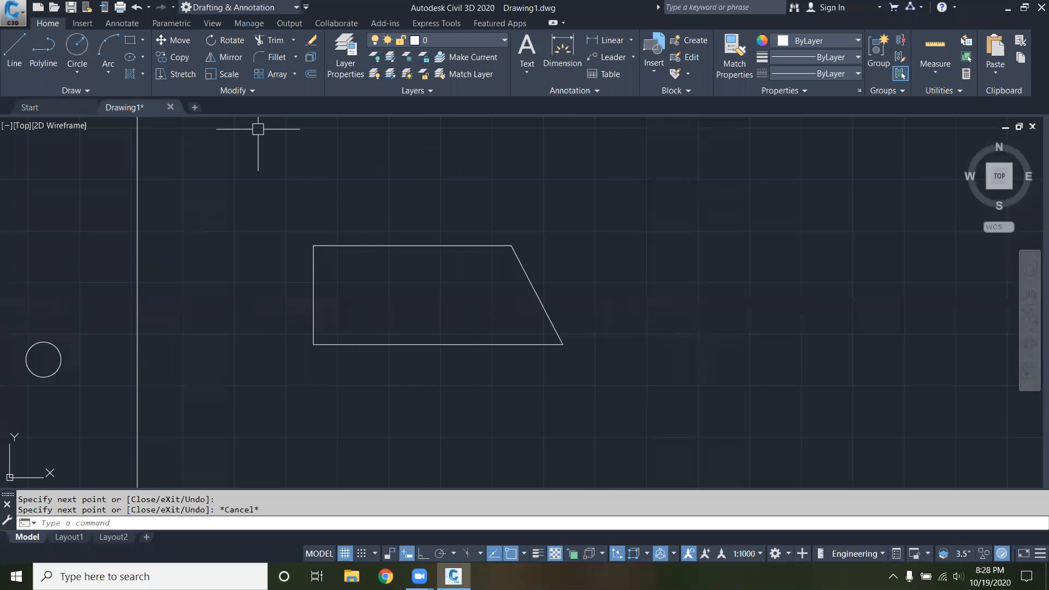
pyautogui.click(182, 74)
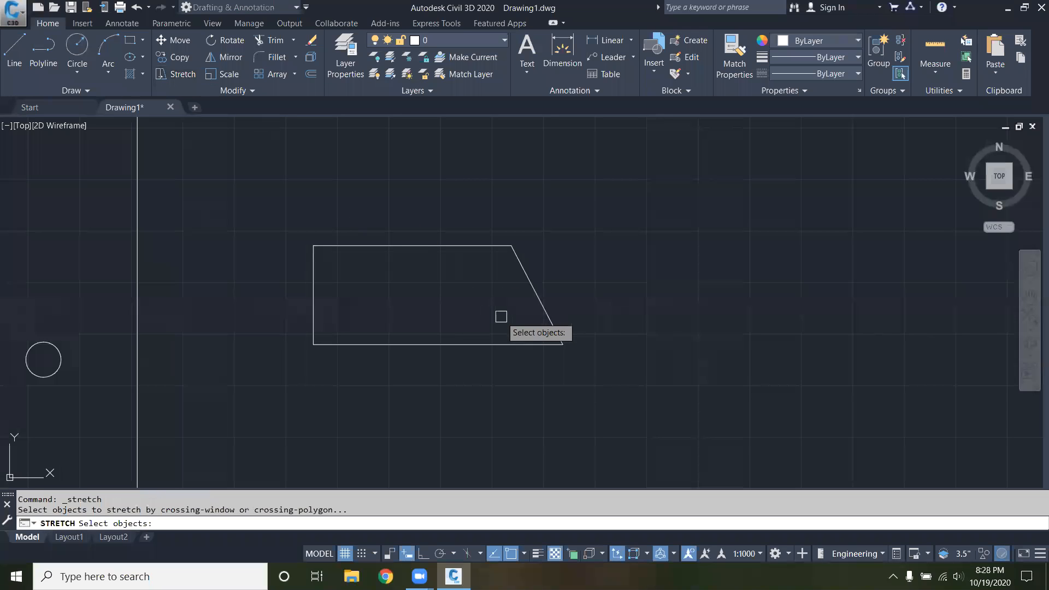
pyautogui.click(631, 389)
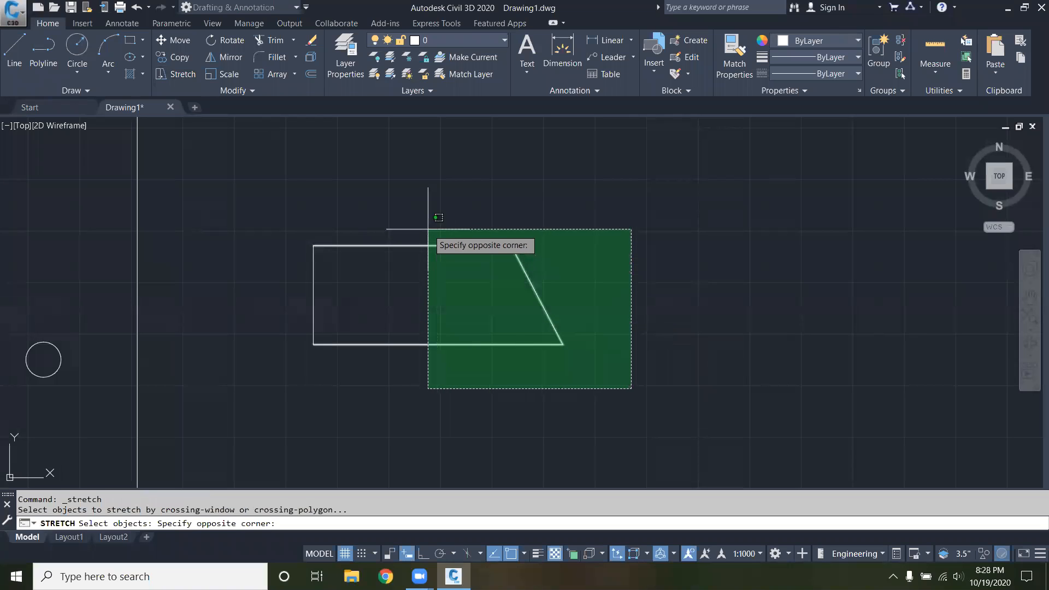
pyautogui.click(428, 212)
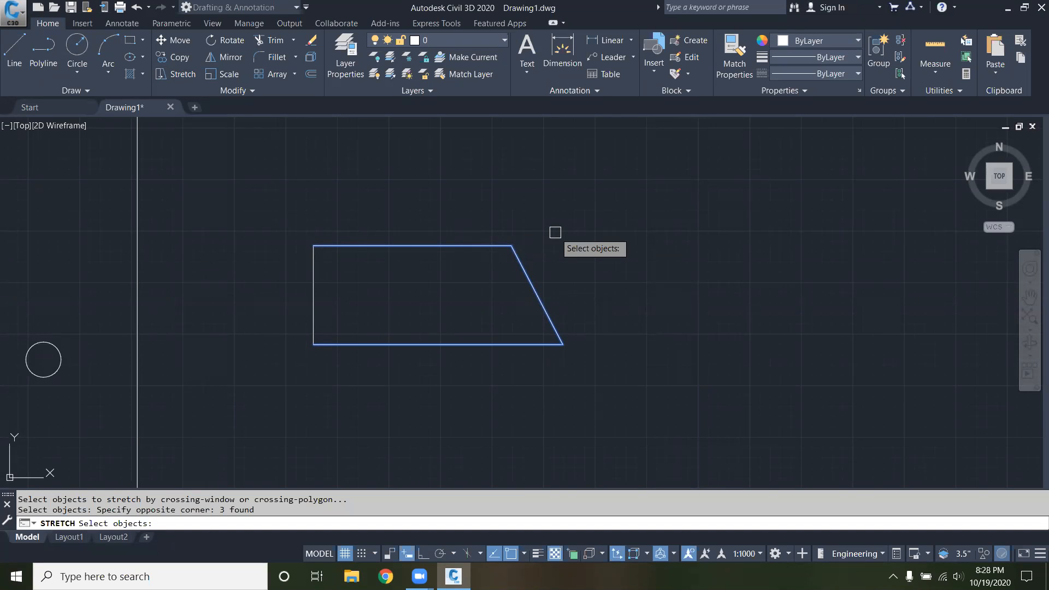
pyautogui.press('Escape')
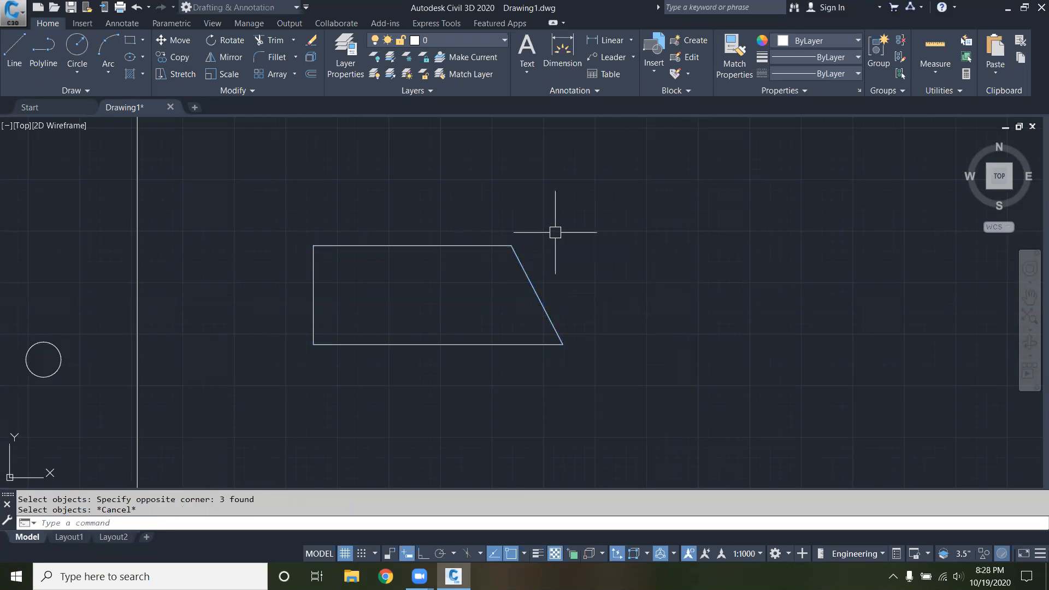
pyautogui.press('Escape')
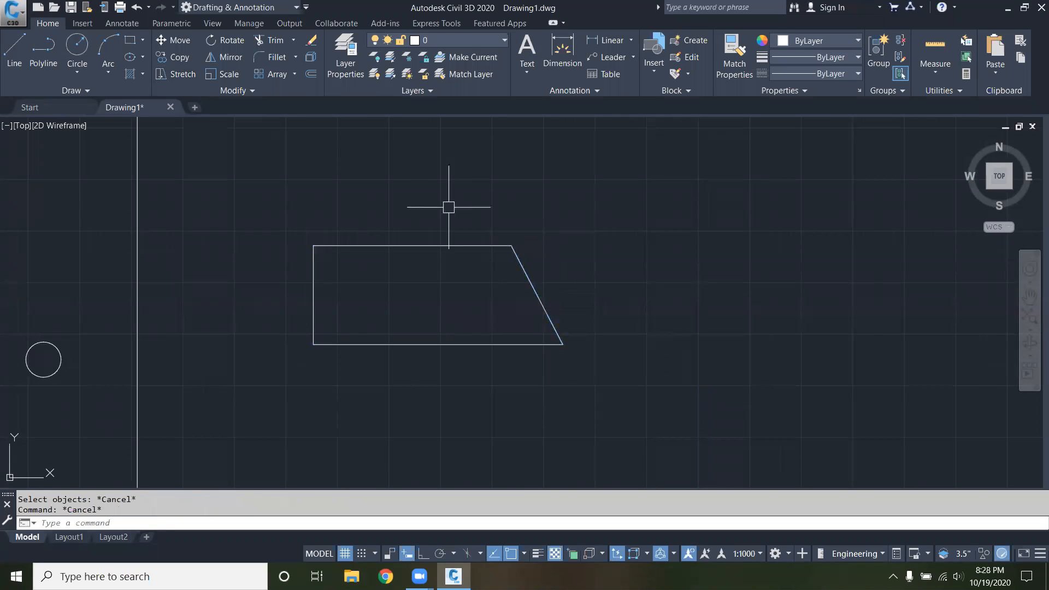
pyautogui.click(186, 76)
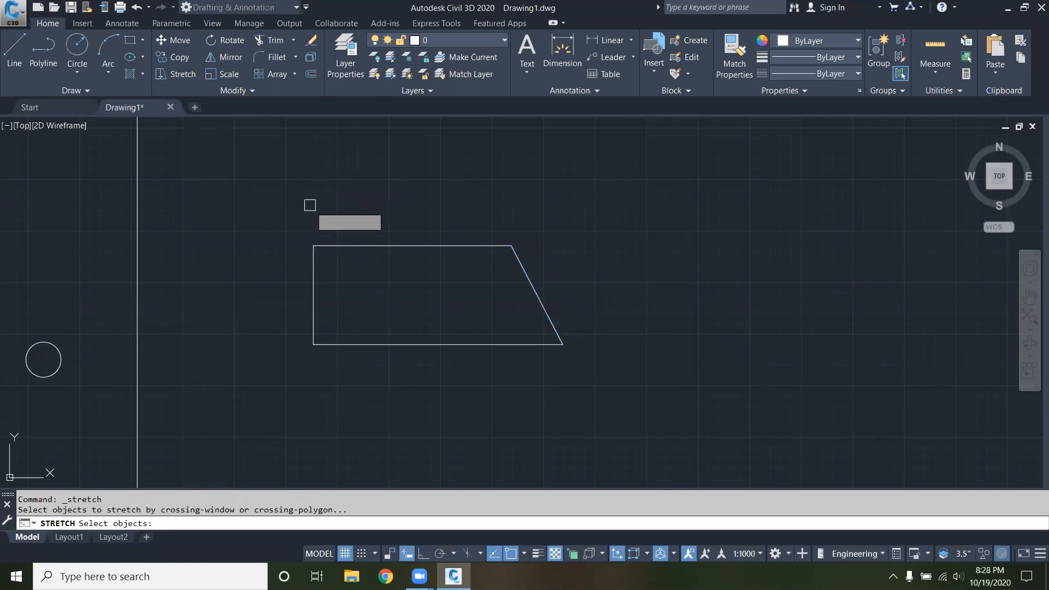
pyautogui.press('Escape')
pyautogui.press('Escape')
# Step: Stretch the trapezoid's slanted end horizontally to the right from its upper-left corner as base point, to a little over twice its length
pyautogui.write('s')
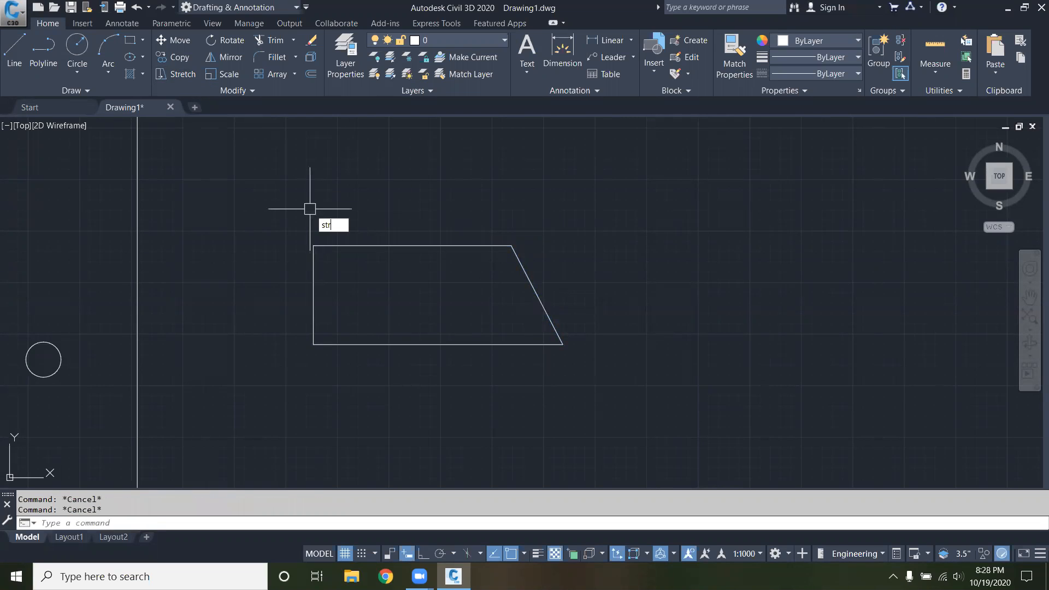
pyautogui.write('tr')
pyautogui.press('Return')
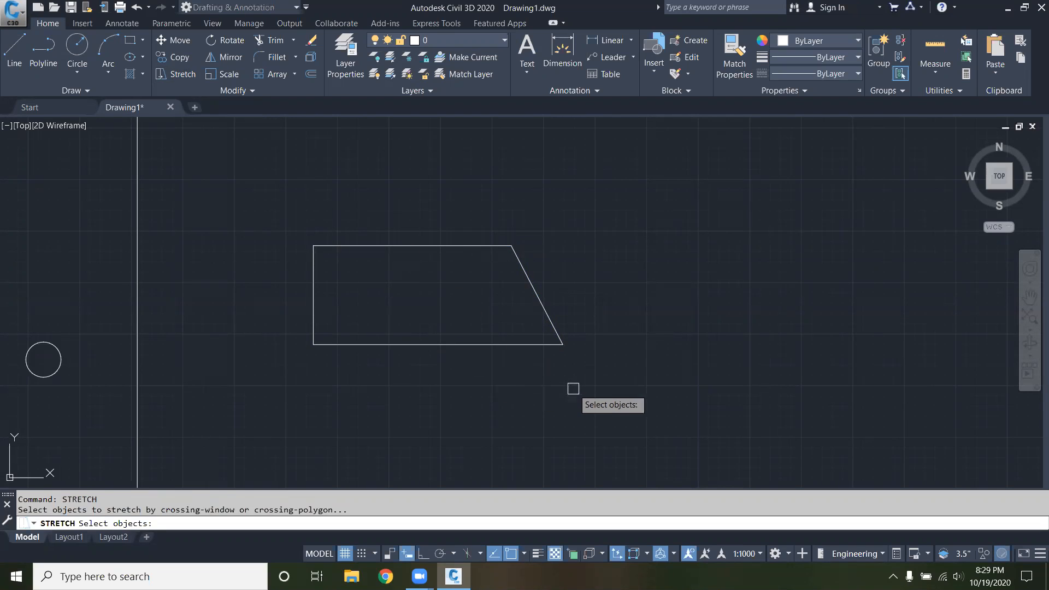
pyautogui.click(618, 404)
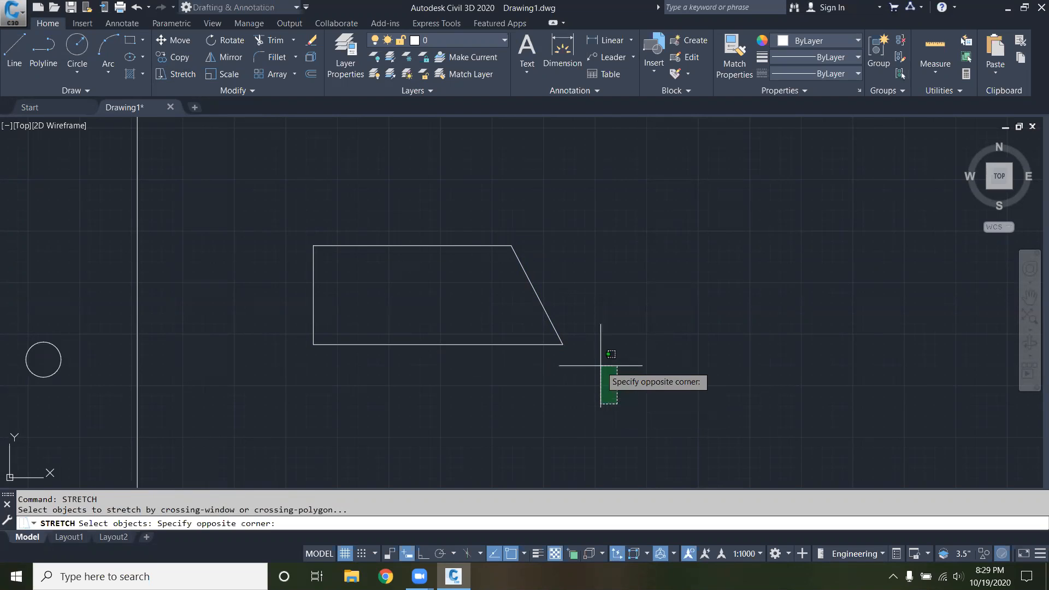
pyautogui.click(419, 186)
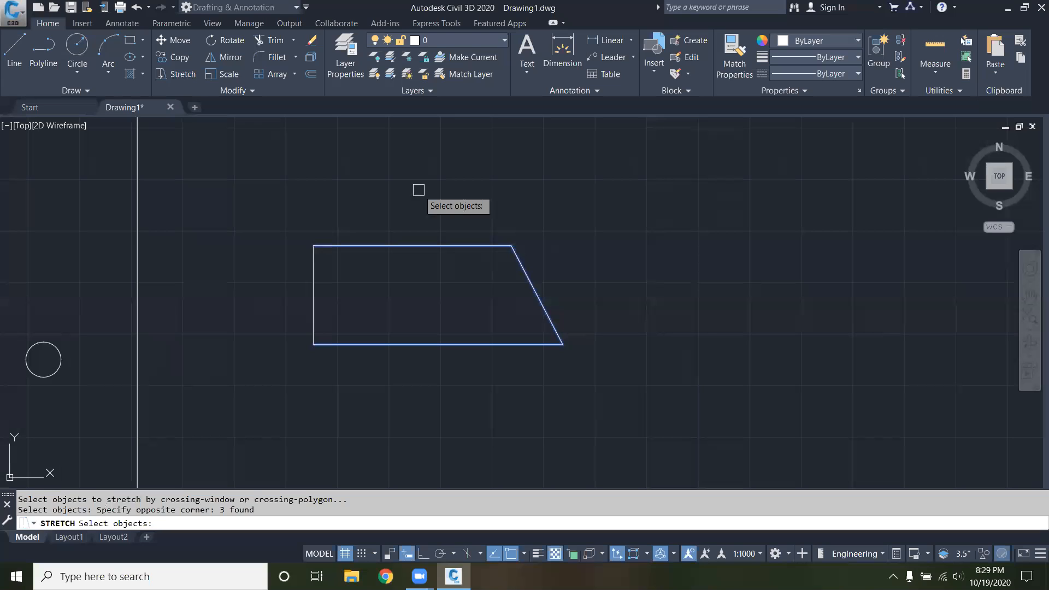
pyautogui.press('Return')
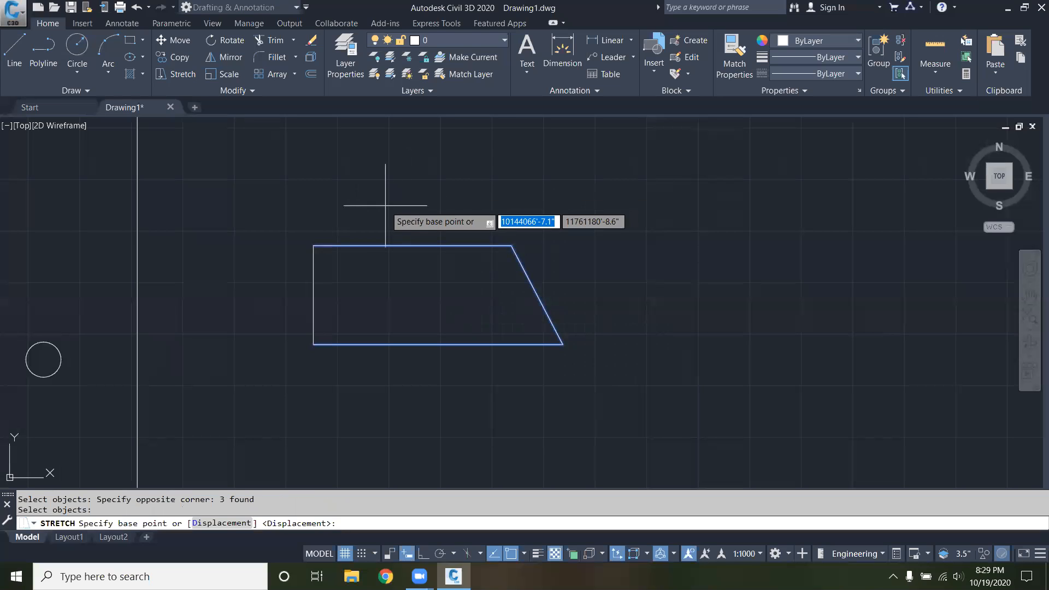
pyautogui.click(313, 245)
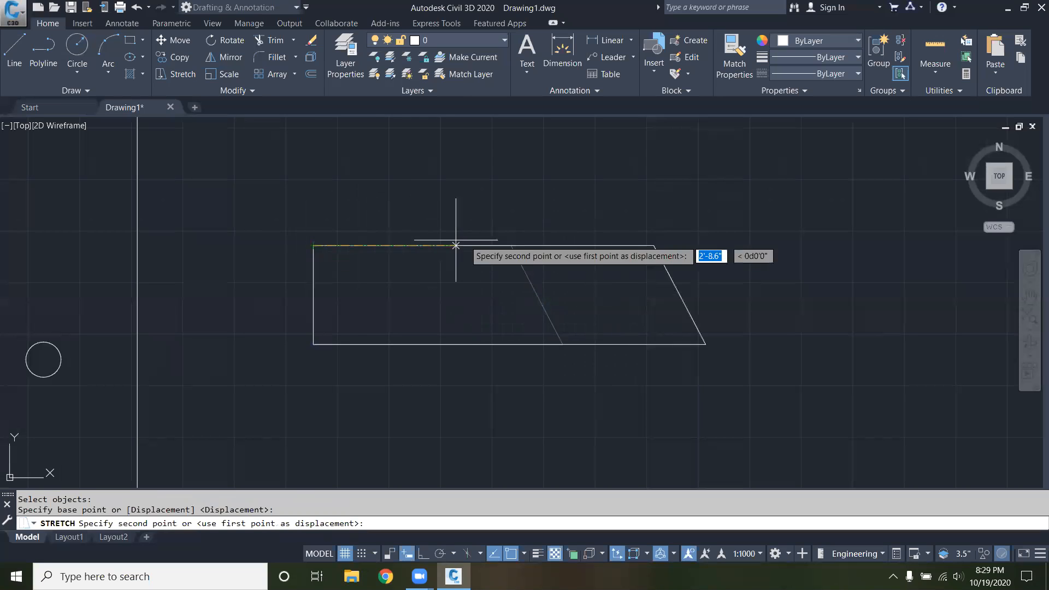
pyautogui.click(559, 244)
pyautogui.scroll(-4, 469, 274)
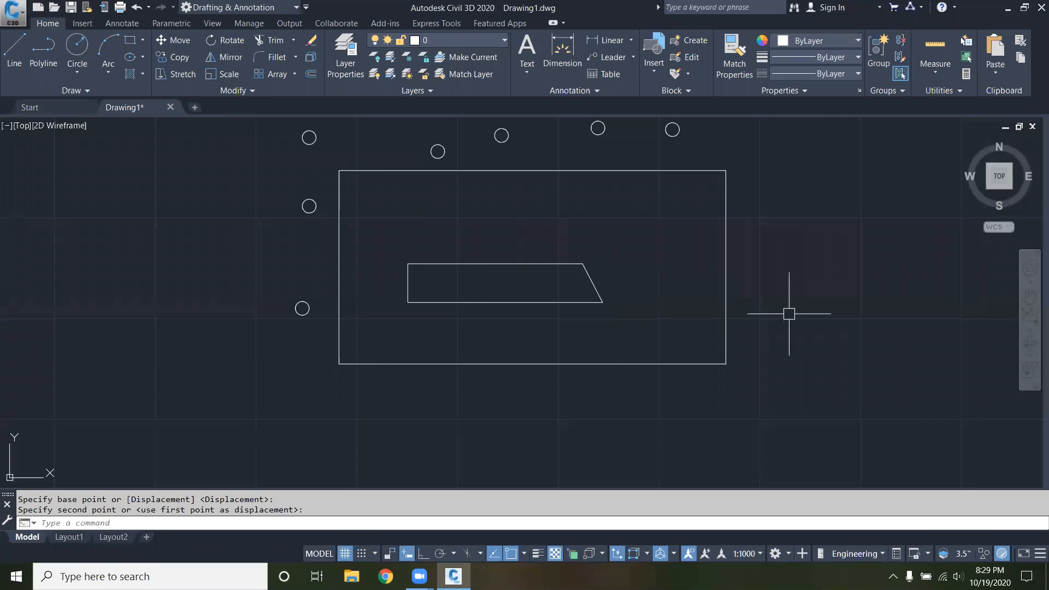
# Step: Undo the horizontal stretch of the trapezoid
pyautogui.scroll(2, 574, 301)
pyautogui.scroll(2, 467, 247)
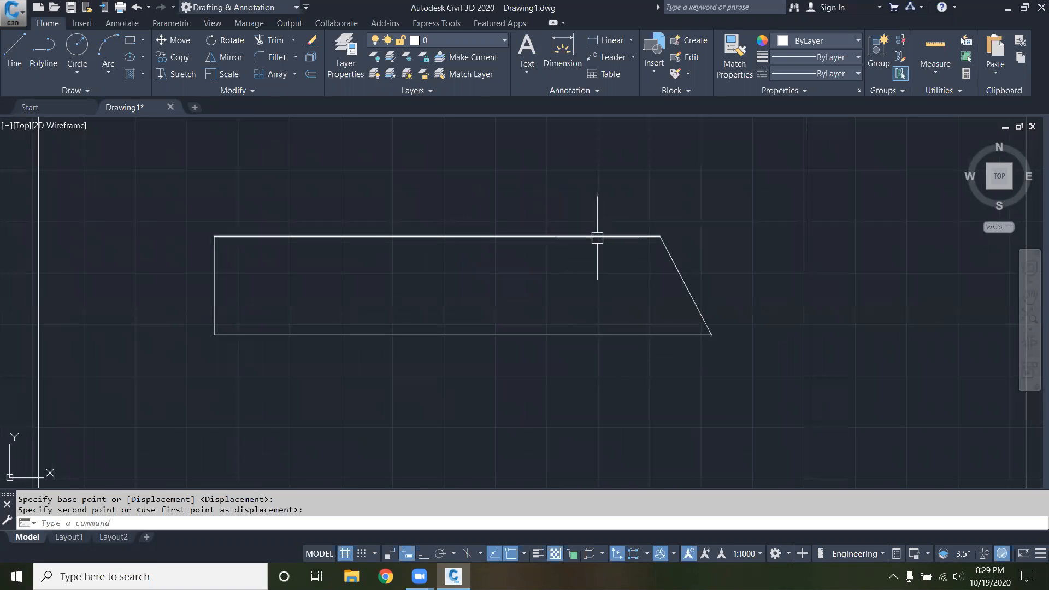
pyautogui.scroll(-2, 597, 249)
pyautogui.hotkey('ctrl', 'z')
pyautogui.hotkey('ctrl', 'z')
pyautogui.hotkey('ctrl', 'z')
pyautogui.hotkey('ctrl', 'z')
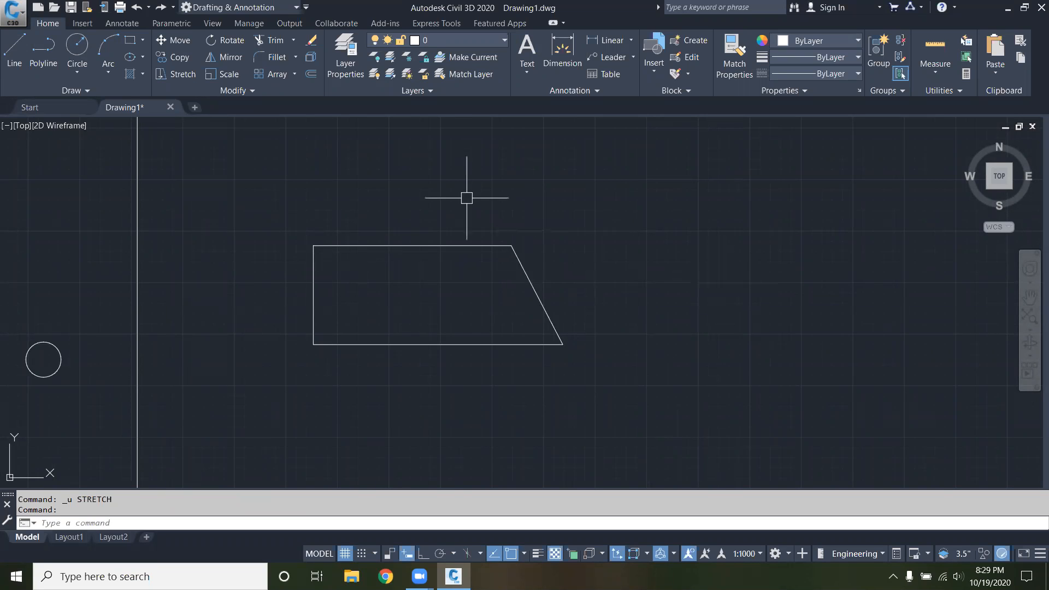
# Step: Stretch the trapezoid's slanted end about 6' horizontally to the right, using its upper-left corner as the base point
pyautogui.click(166, 72)
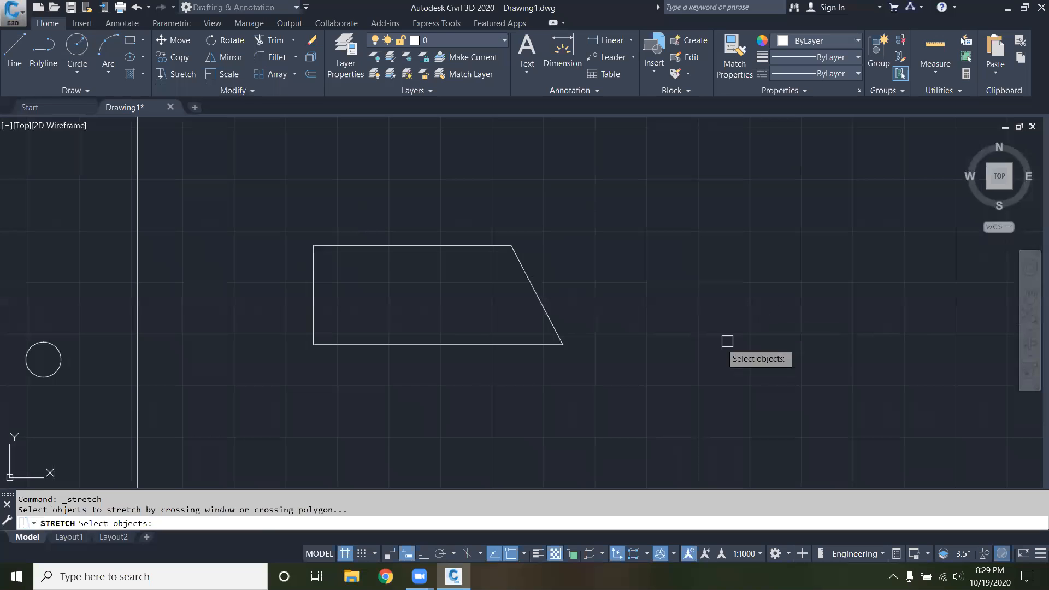
pyautogui.click(653, 382)
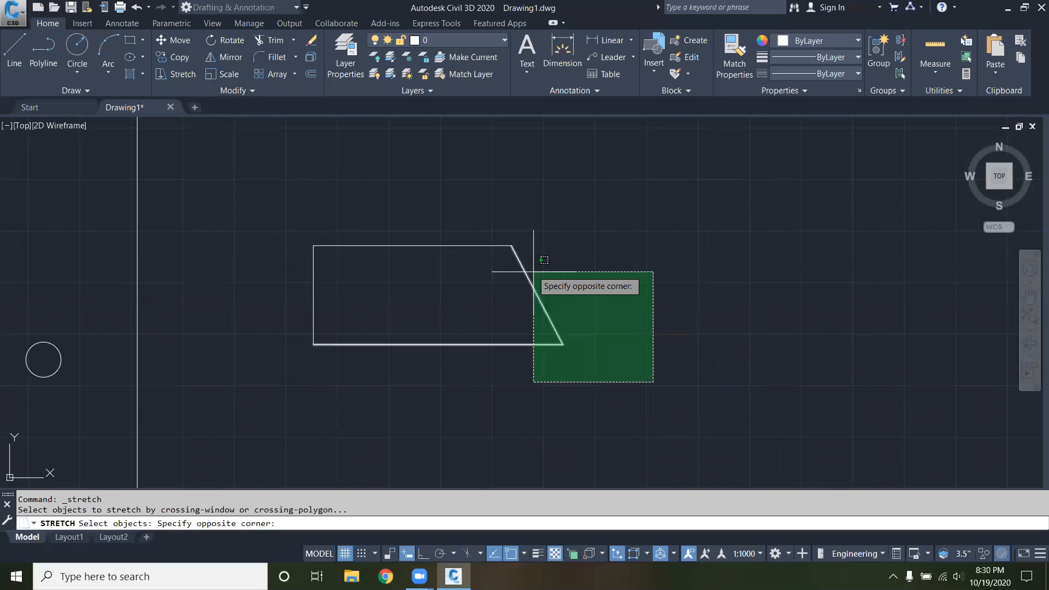
pyautogui.click(454, 206)
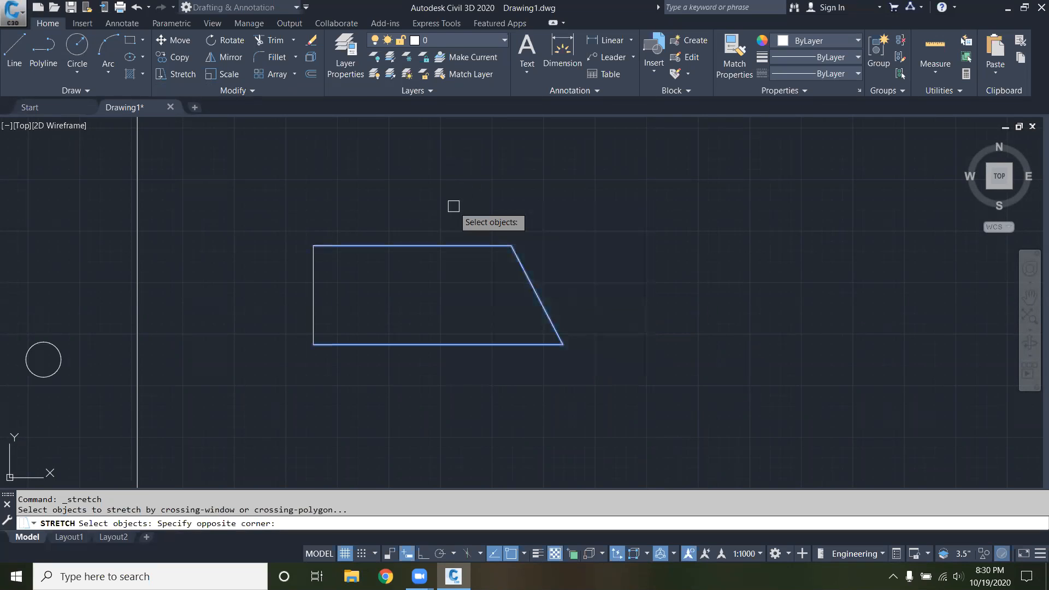
pyautogui.press('Return')
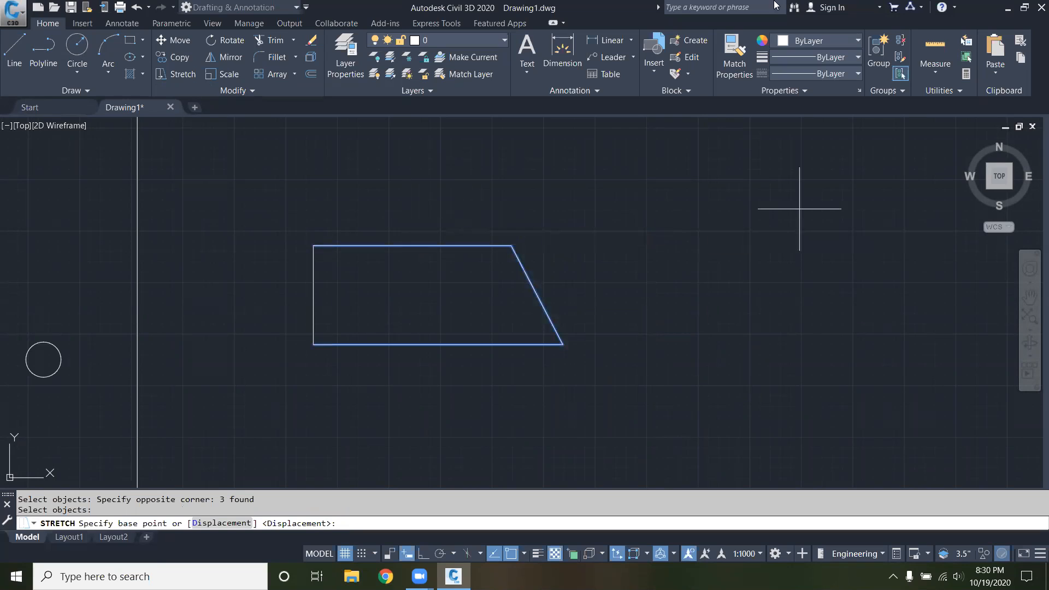
pyautogui.click(314, 246)
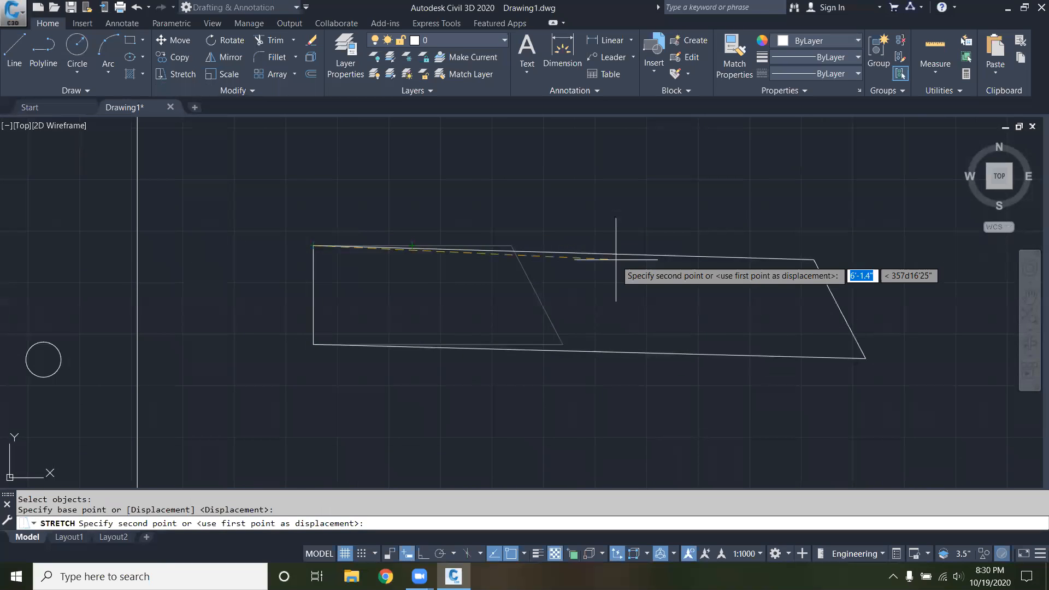
pyautogui.click(616, 241)
pyautogui.scroll(-4, 478, 281)
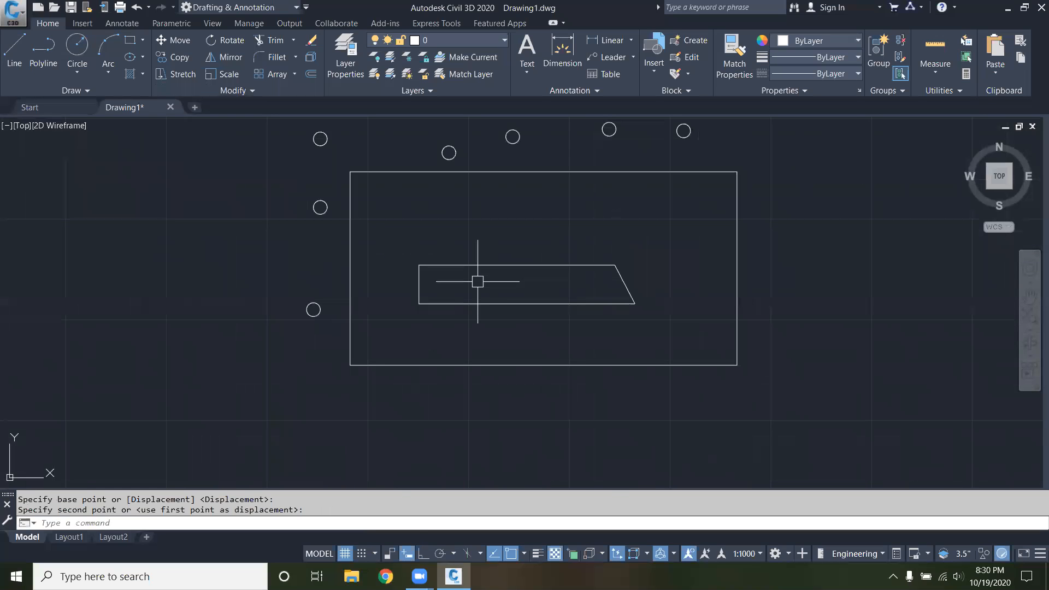
# Step: Stretch the trapezoid's upper edge about 4' straight up with Ortho mode on, using its lower-right corner as the base point
pyautogui.scroll(2, 538, 278)
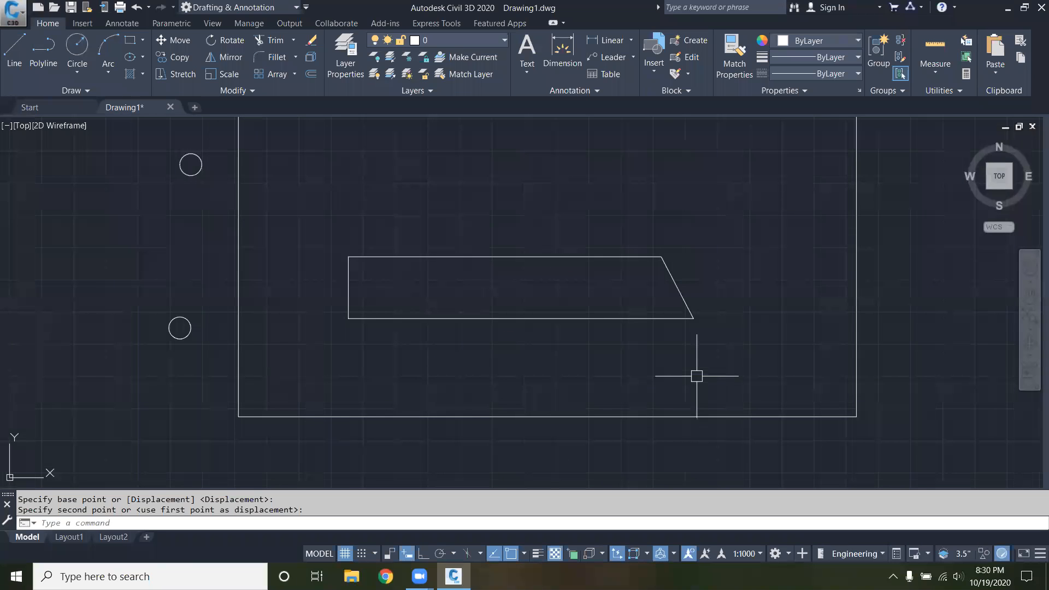
pyautogui.scroll(2, 682, 327)
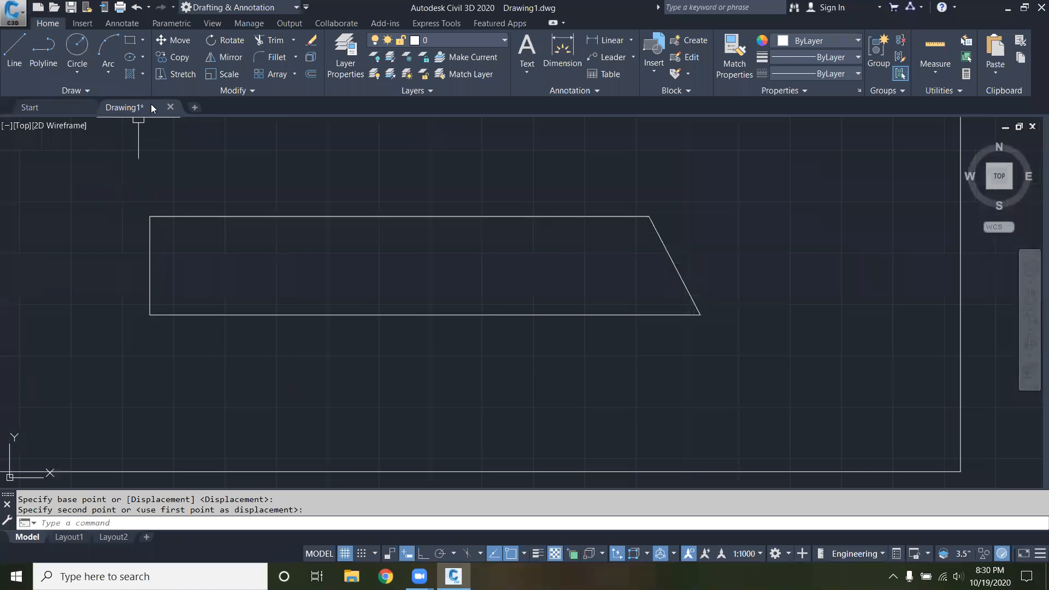
pyautogui.click(174, 76)
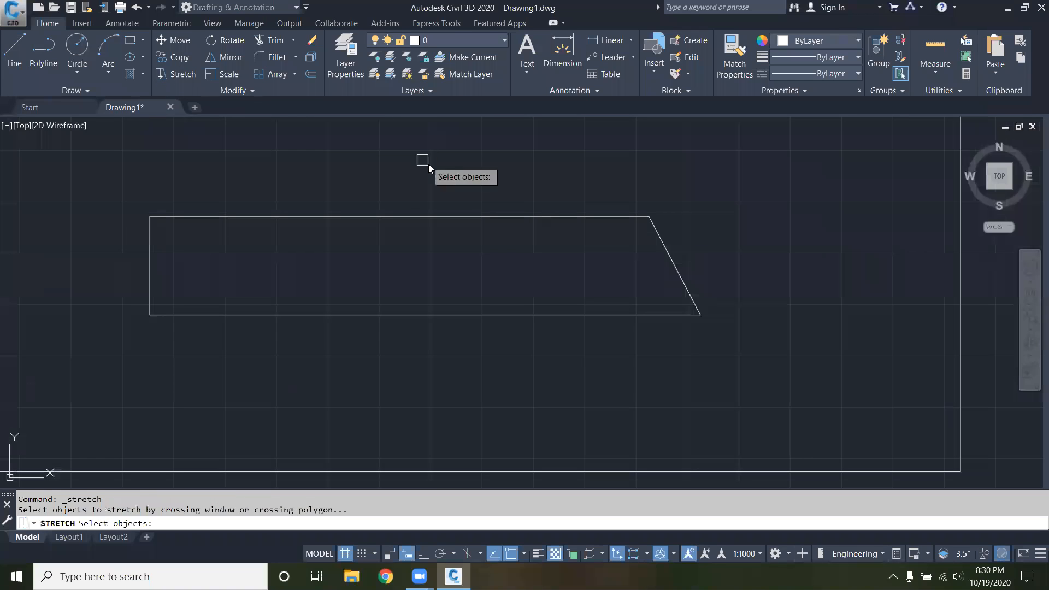
pyautogui.click(734, 247)
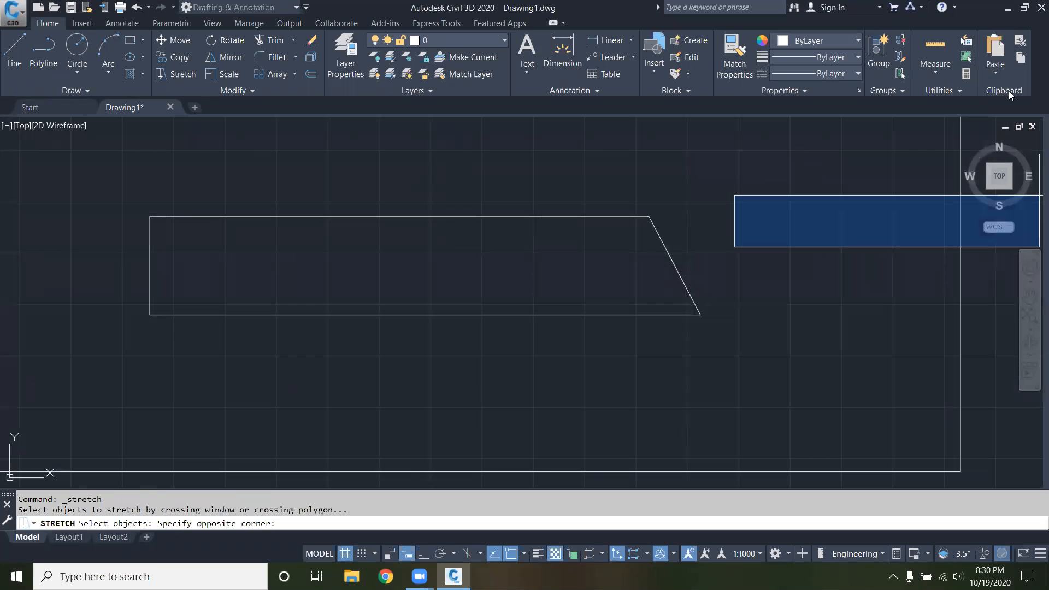
pyautogui.click(139, 151)
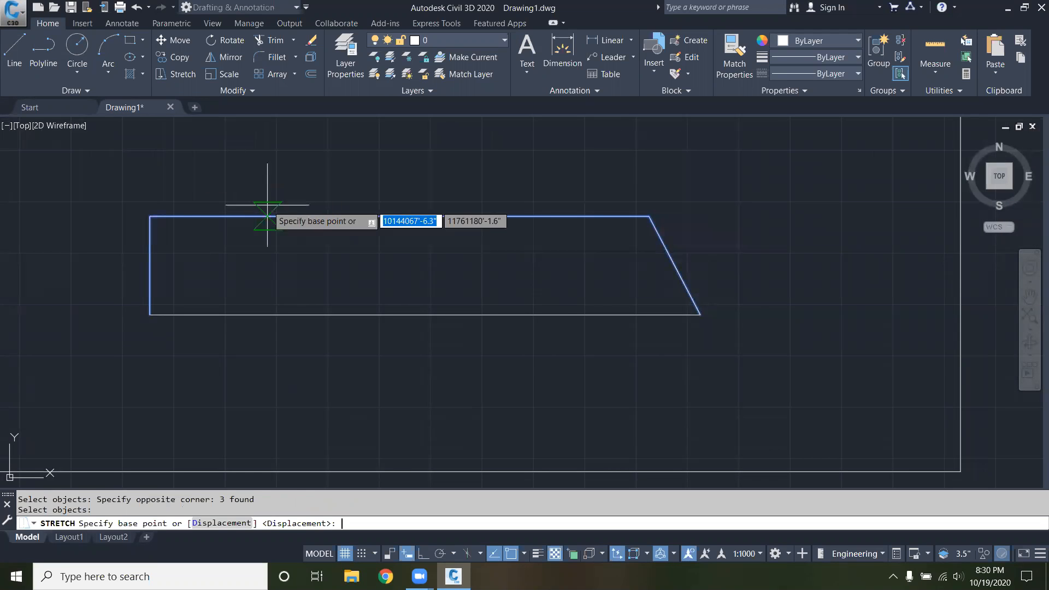
pyautogui.click(694, 315)
pyautogui.scroll(-5, 699, 241)
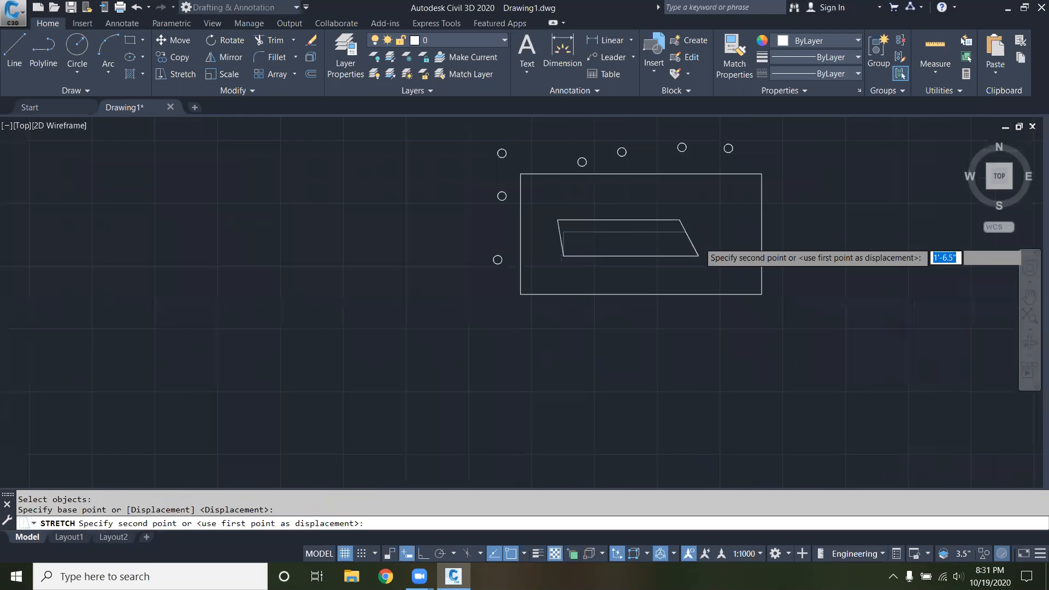
pyautogui.scroll(5, 697, 253)
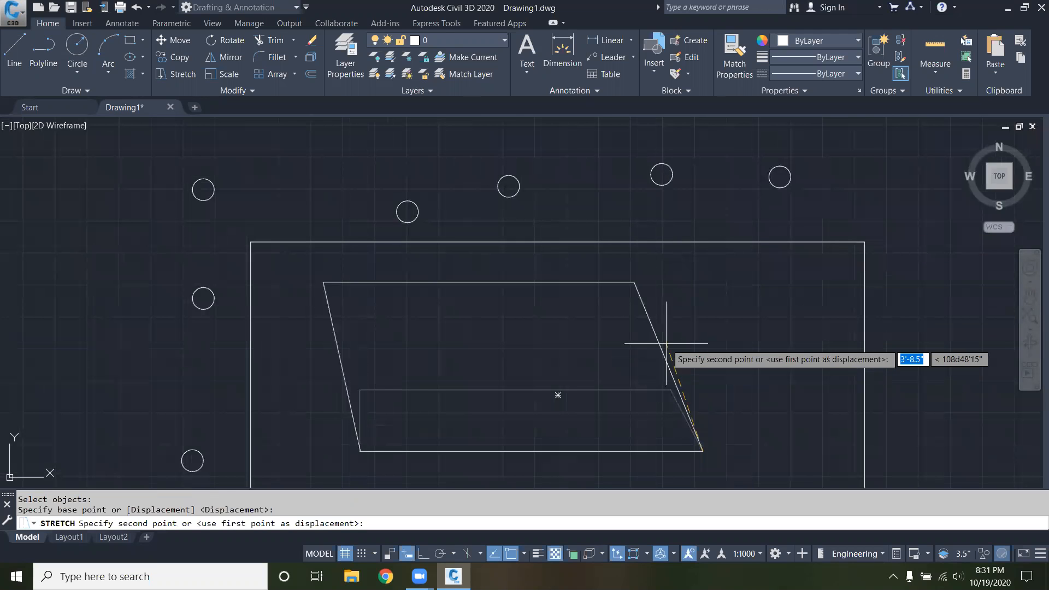
pyautogui.press('F8')
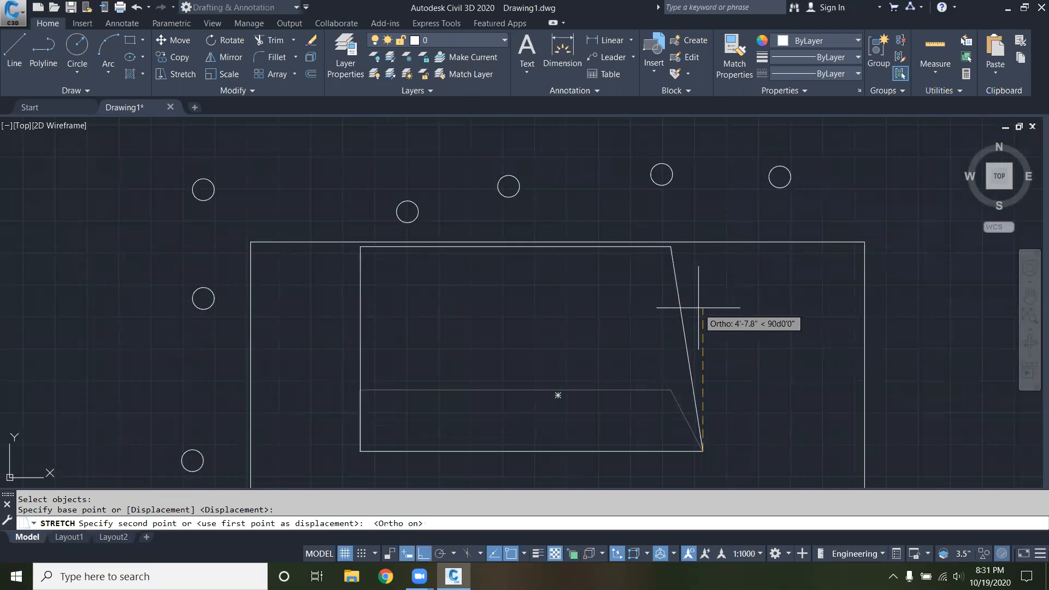
pyautogui.click(697, 321)
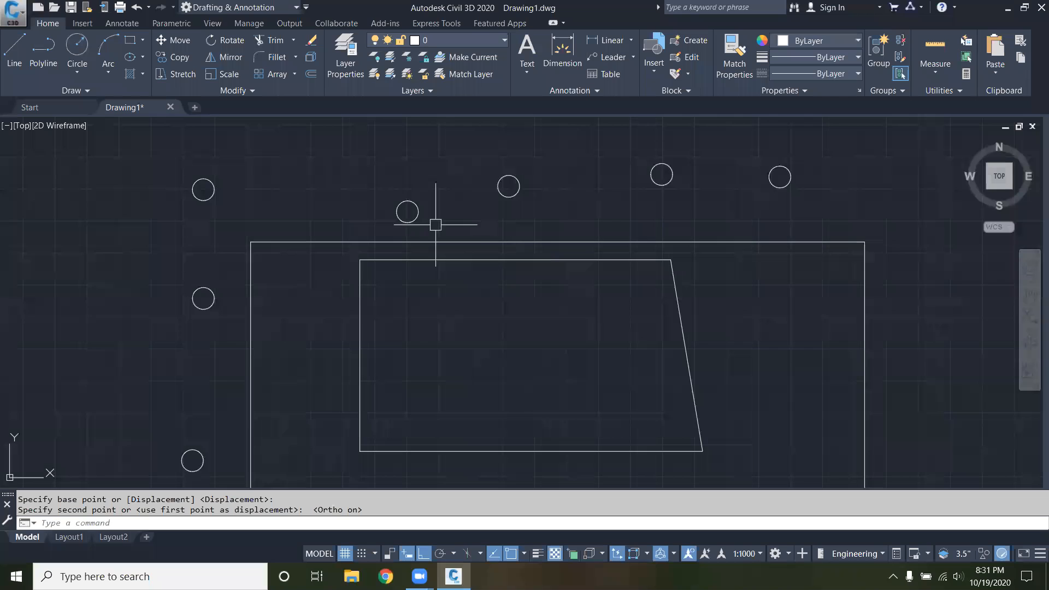
pyautogui.scroll(-2, 437, 225)
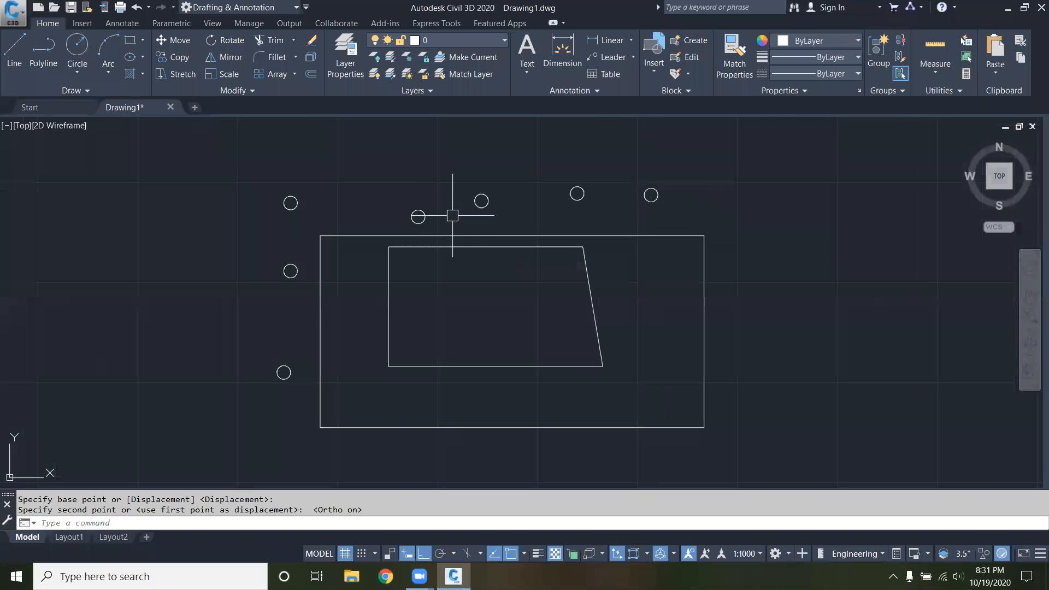
pyautogui.scroll(-2, 580, 291)
pyautogui.scroll(4, 586, 296)
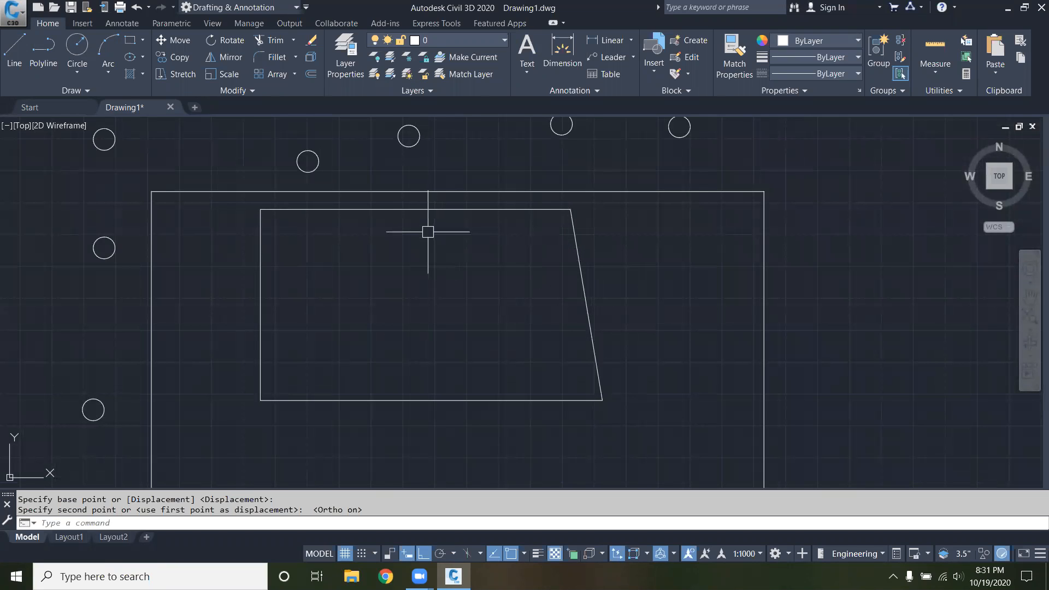
pyautogui.scroll(-2, 428, 232)
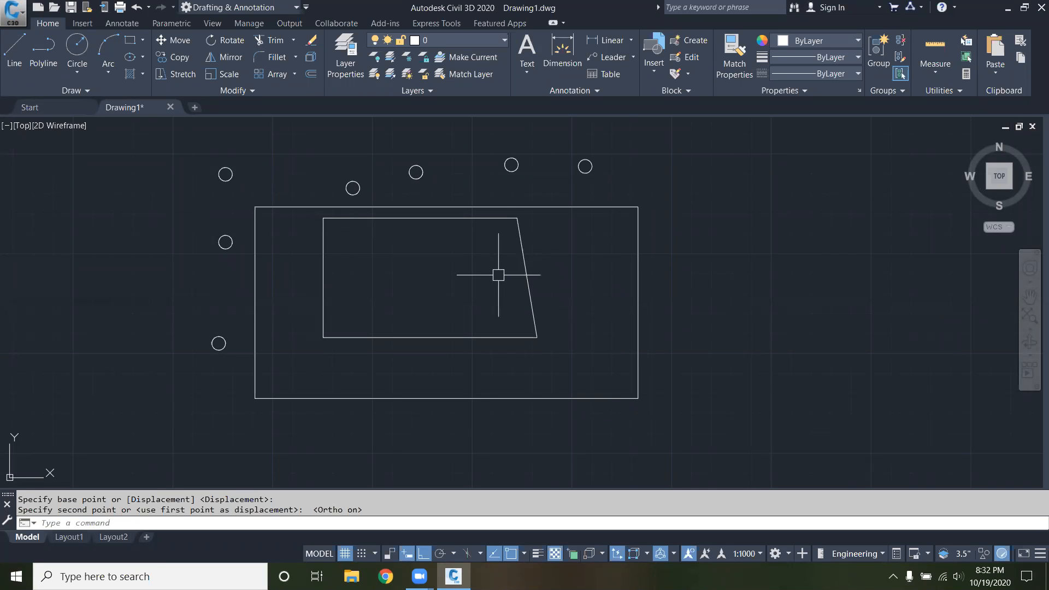
pyautogui.scroll(1, 510, 228)
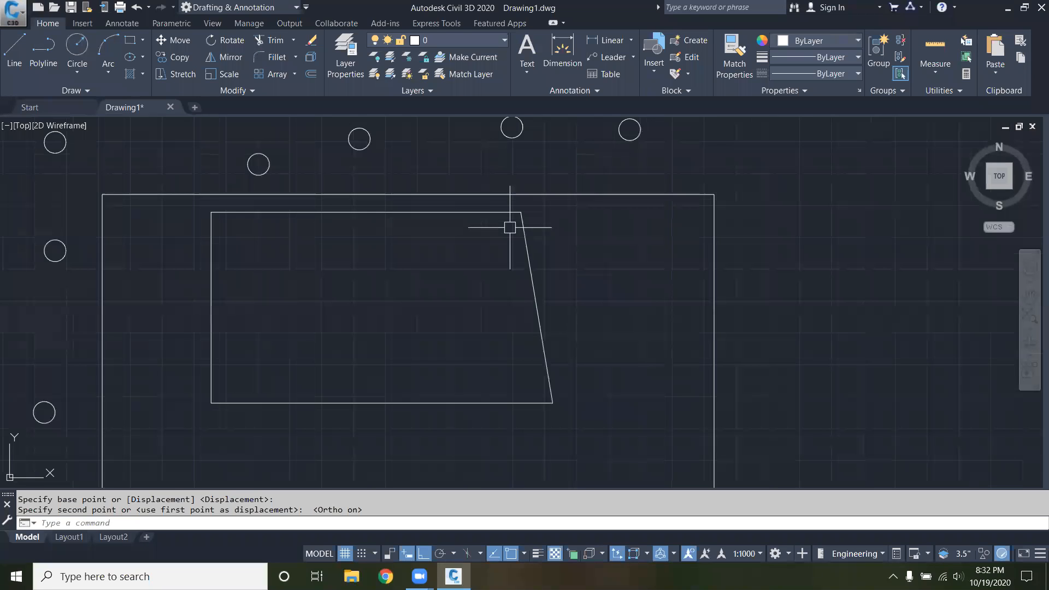
# Step: Erase the four-sided slanted shape inside the large rectangle
pyautogui.scroll(-1, 604, 207)
pyautogui.scroll(2, 545, 205)
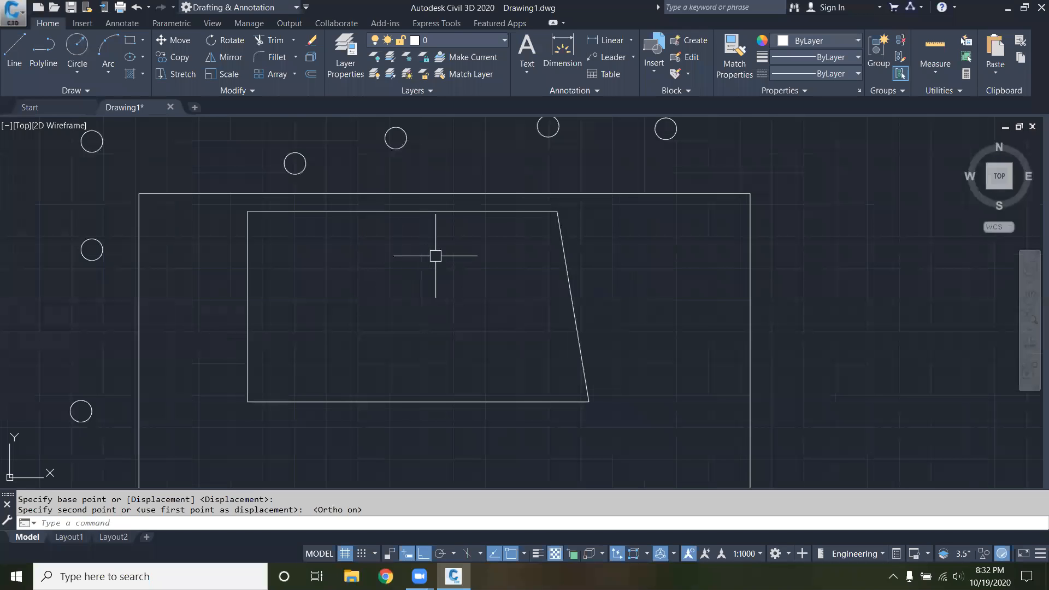
pyautogui.scroll(-2, 449, 247)
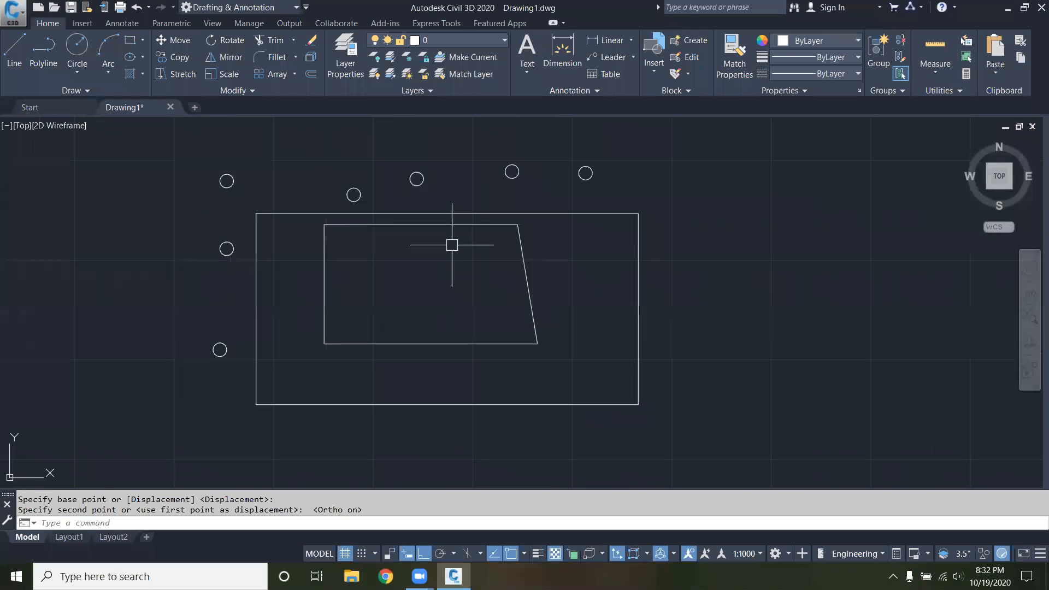
pyautogui.scroll(2, 434, 288)
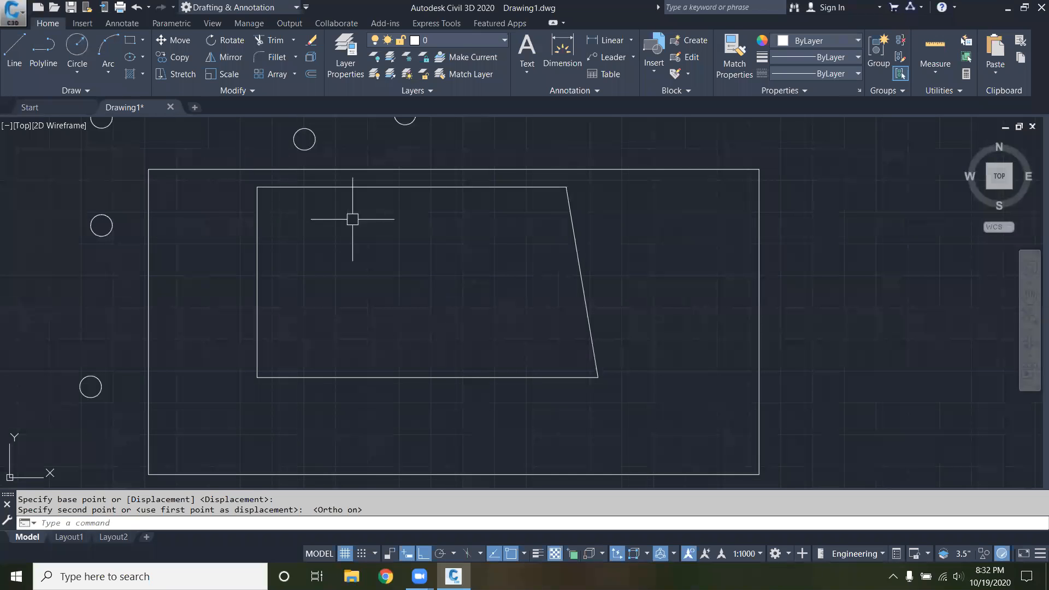
pyautogui.scroll(-2, 361, 224)
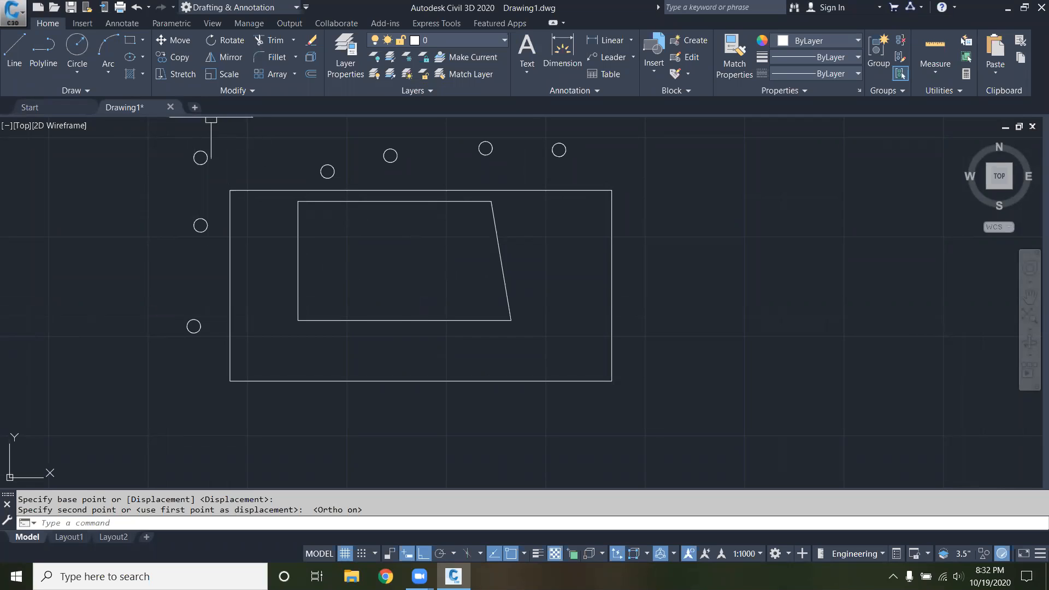
pyautogui.press('Escape')
pyautogui.press('Escape')
pyautogui.click(519, 332)
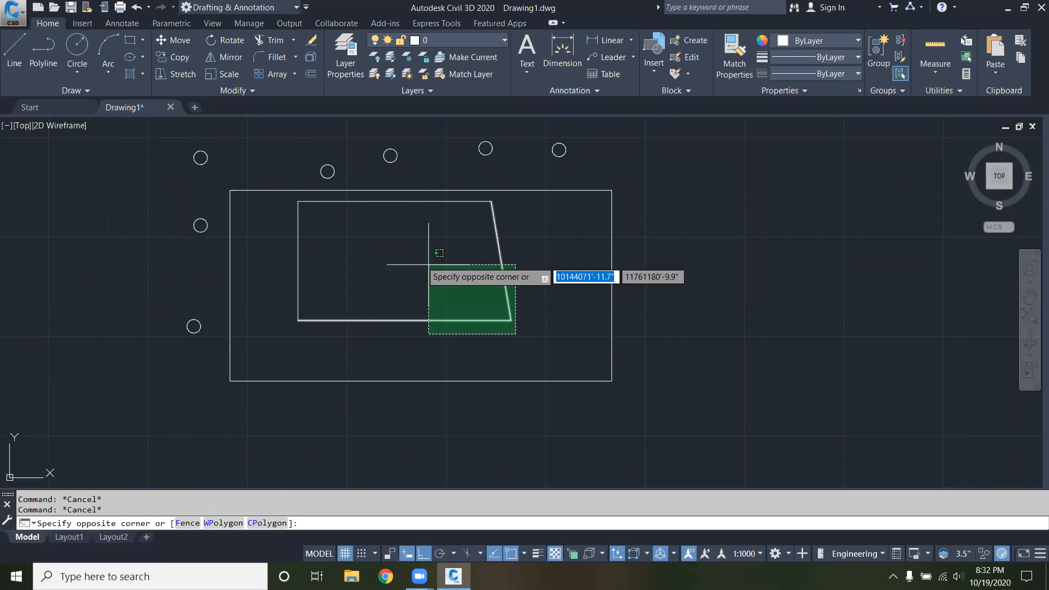
pyautogui.click(298, 201)
pyautogui.press('Delete')
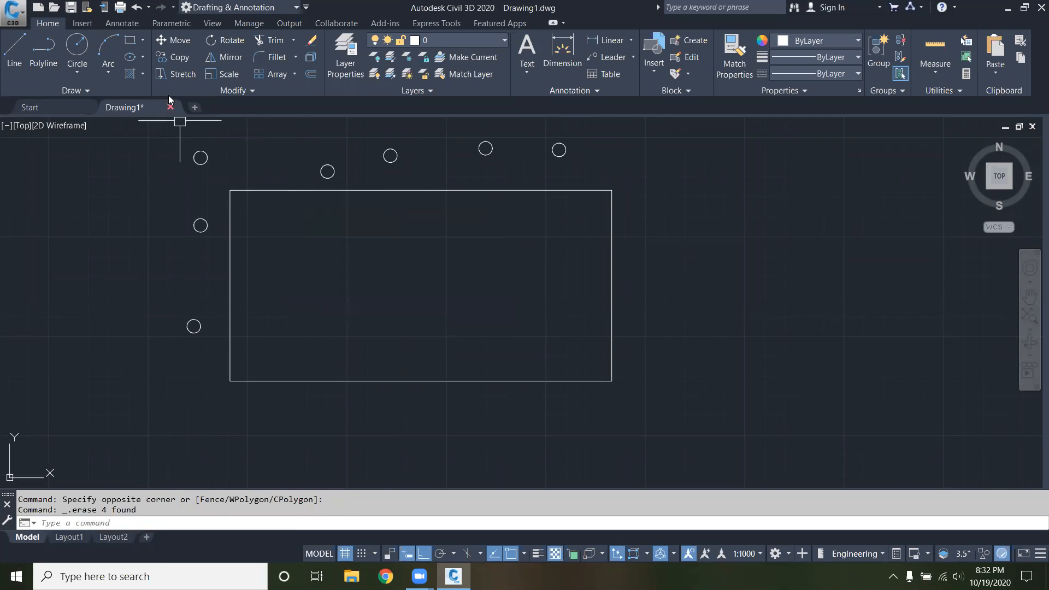
# Step: Draw a small rectangle about 4'-8" wide and 2'-6" high inside the large rectangle, near its upper-left corner
pyautogui.click(125, 39)
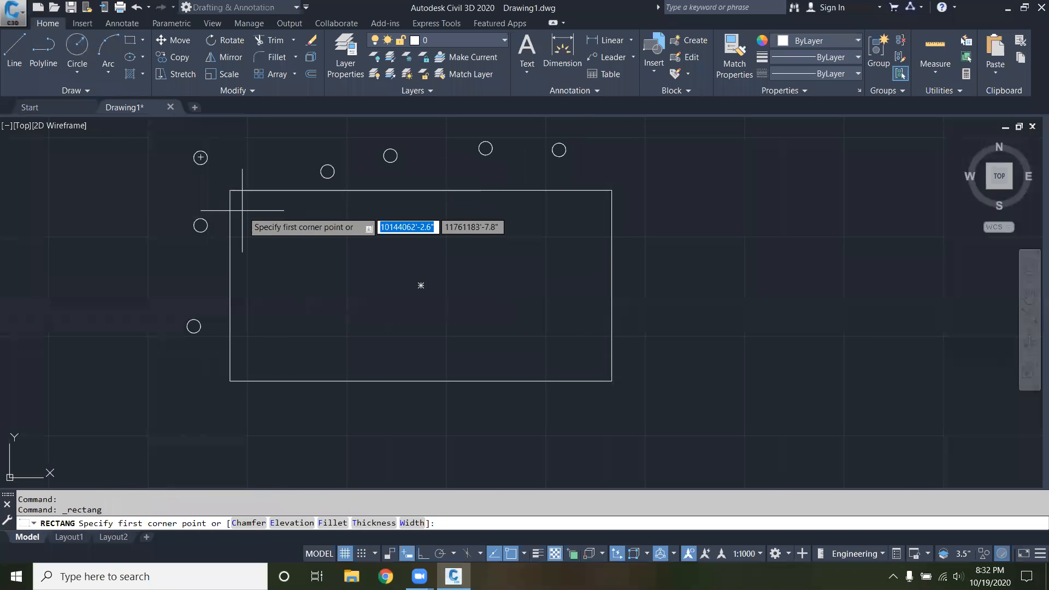
pyautogui.click(265, 211)
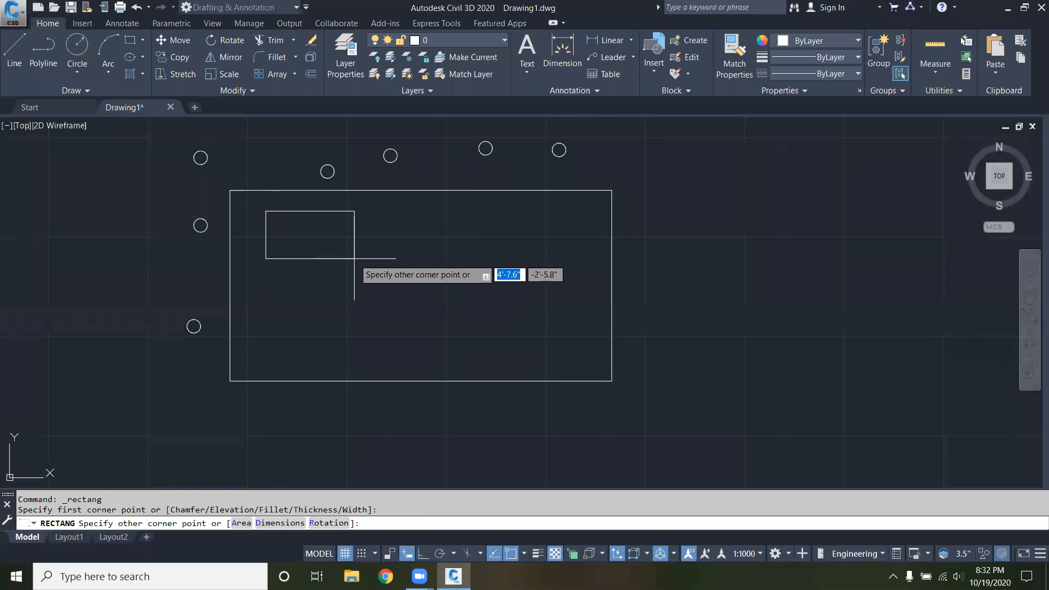
pyautogui.click(354, 259)
pyautogui.press('Escape')
pyautogui.press('Escape')
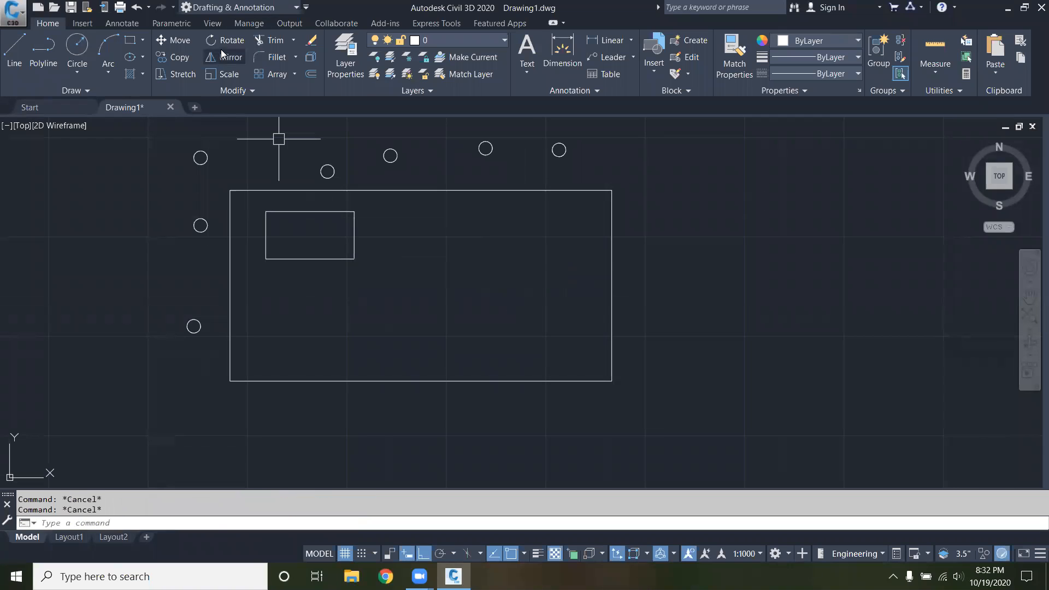
# Step: Rotate the small rectangle 90° counterclockwise about its lower-right corner with Ortho mode on, and turn Ortho mode off
pyautogui.click(226, 42)
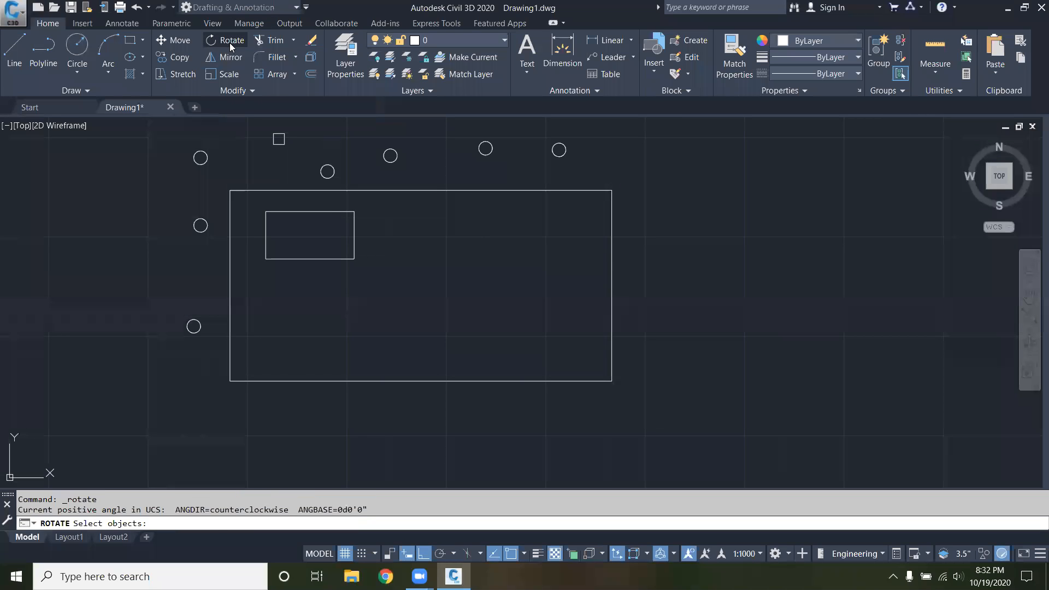
pyautogui.click(324, 211)
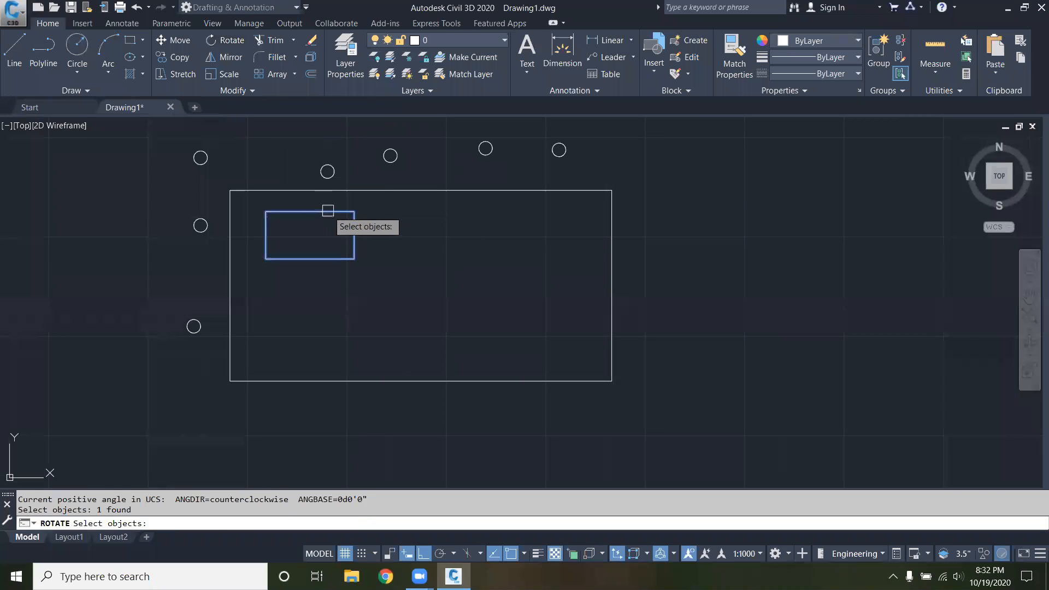
pyautogui.press('Return')
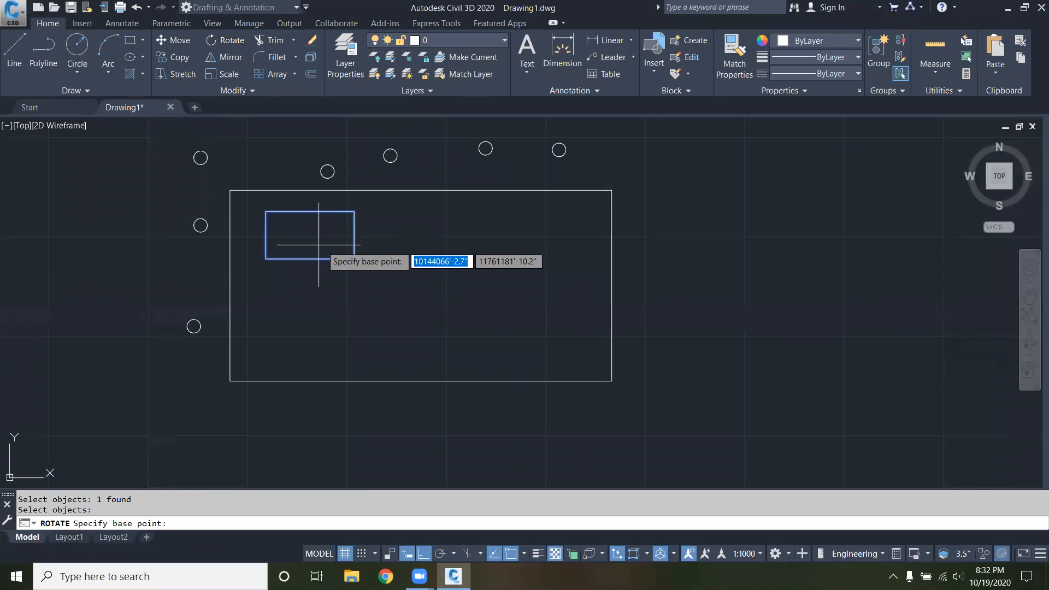
pyautogui.click(354, 258)
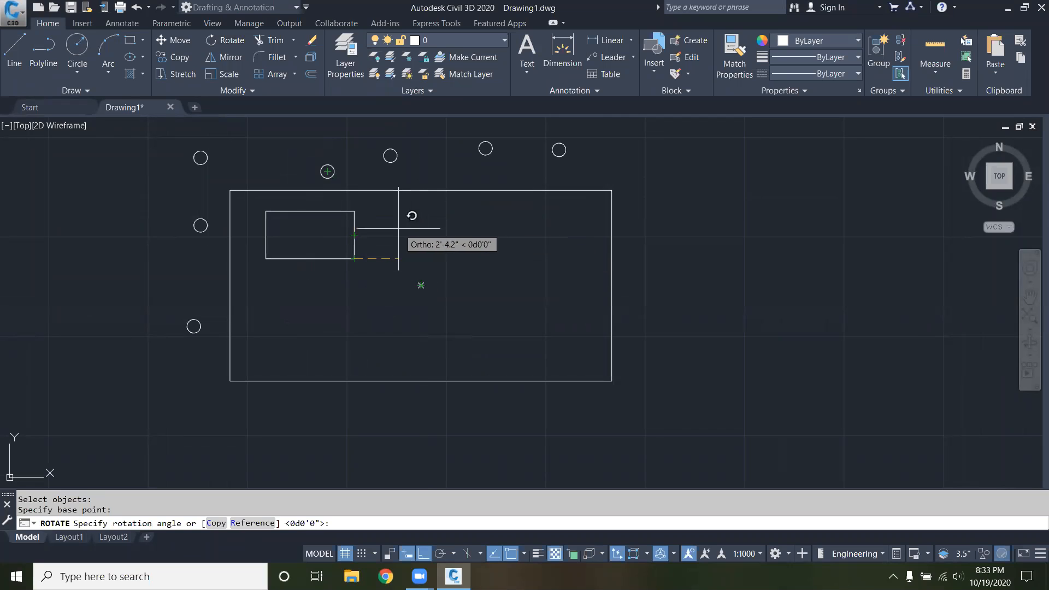
pyautogui.click(343, 227)
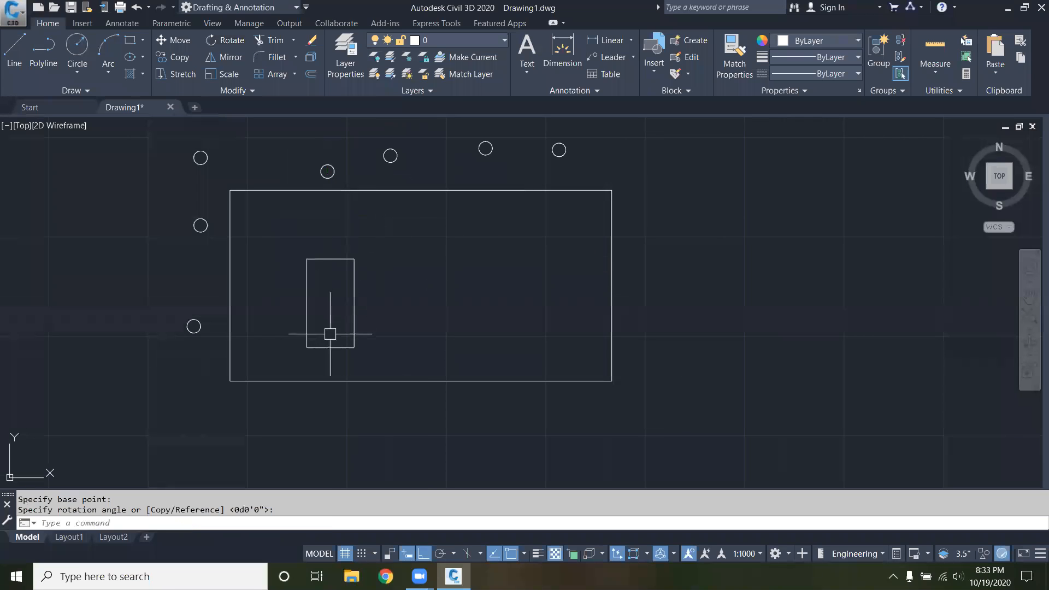
pyautogui.click(423, 553)
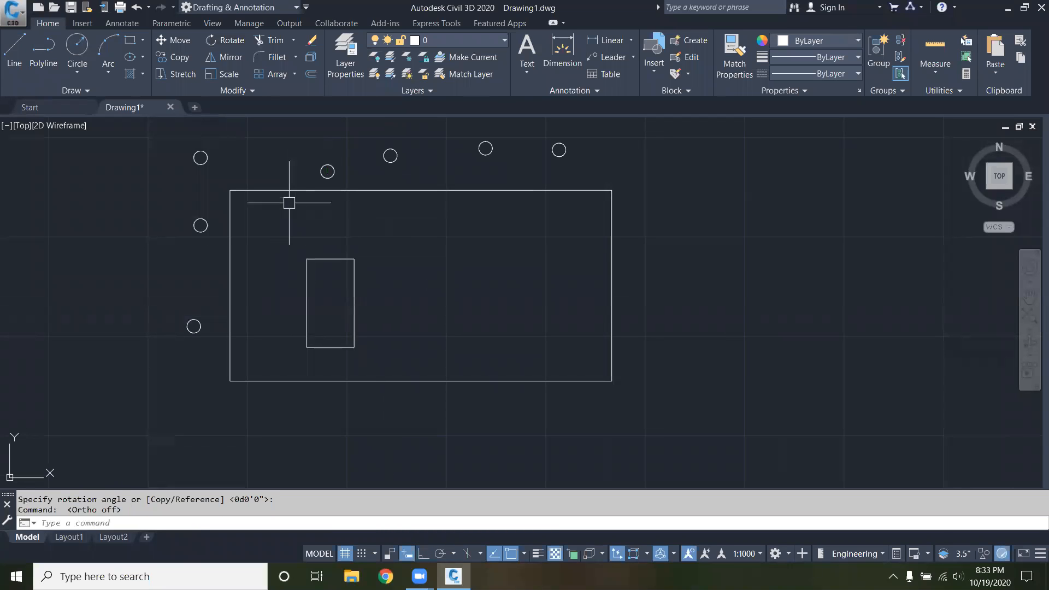
pyautogui.scroll(-10, 263, 128)
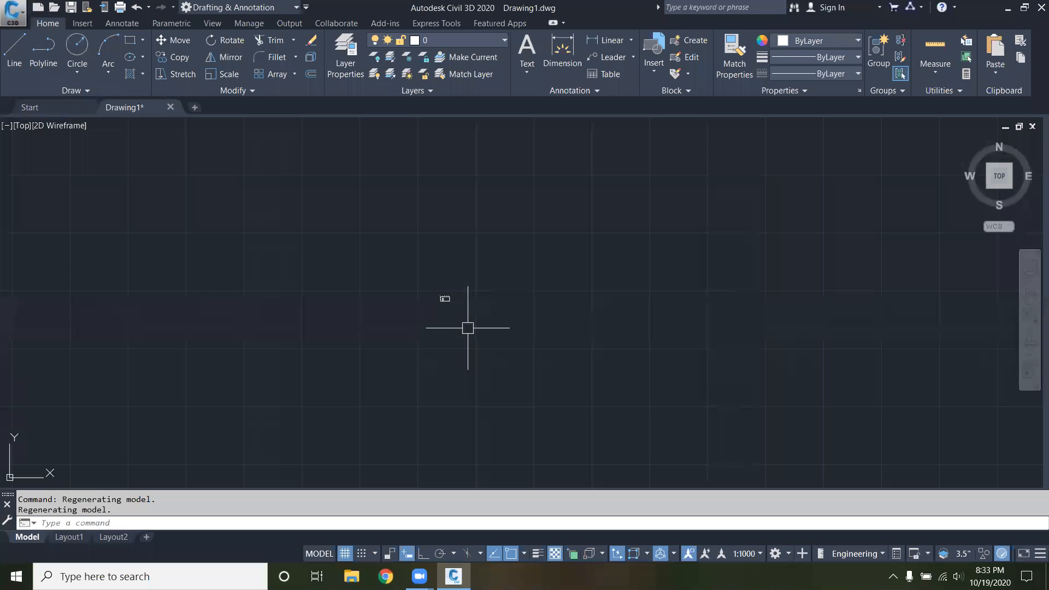
pyautogui.scroll(14, 437, 292)
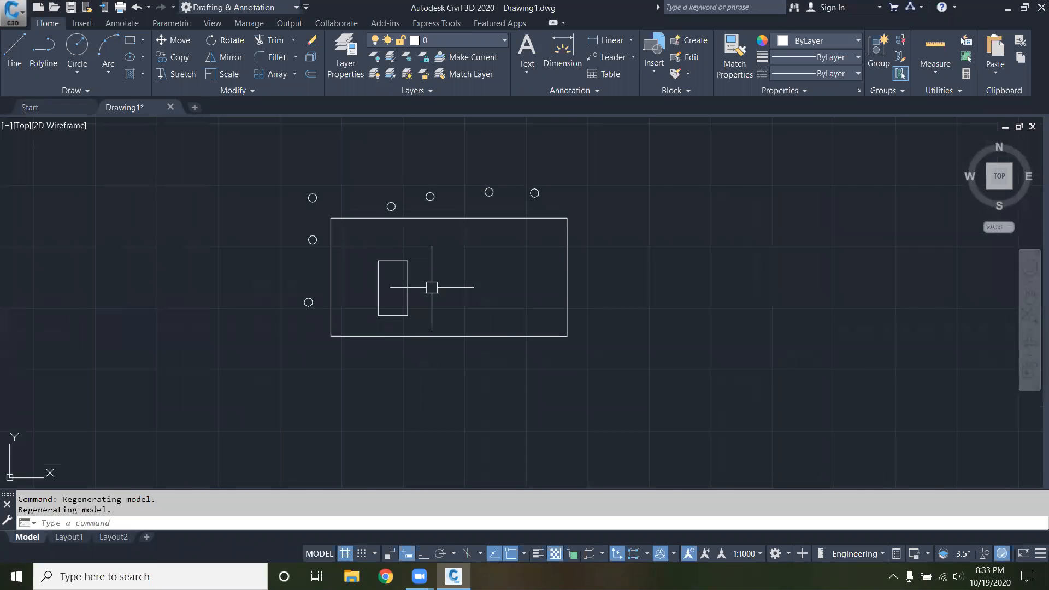
pyautogui.click(6, 252)
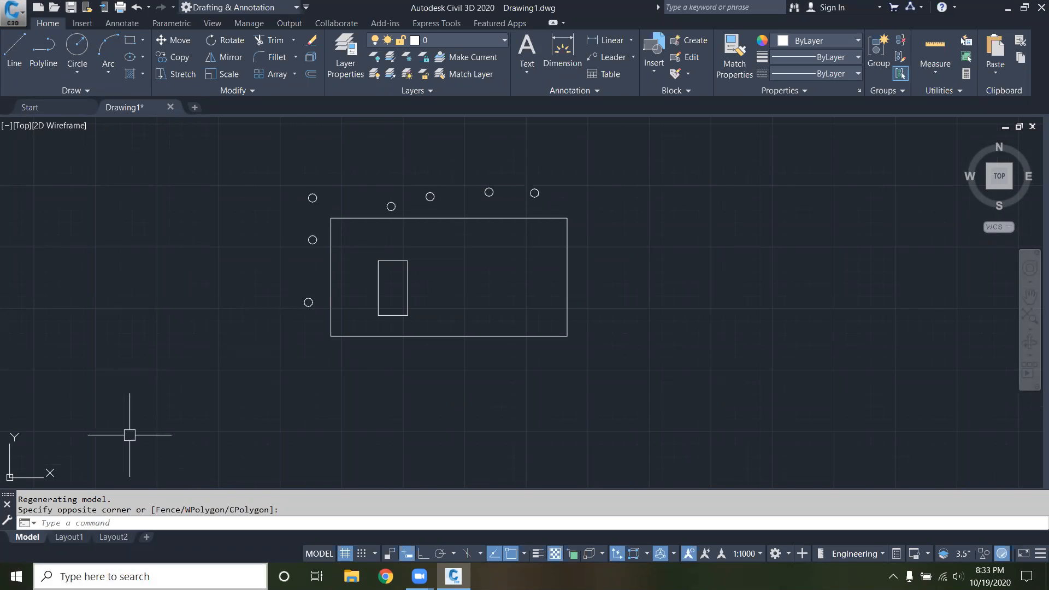
pyautogui.click(150, 309)
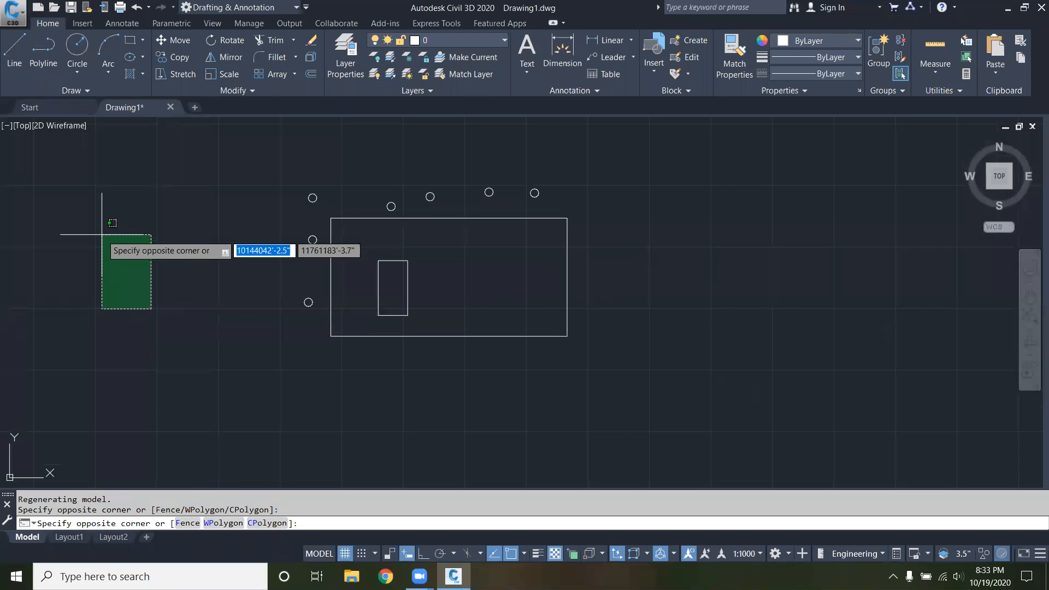
pyautogui.click(32, 228)
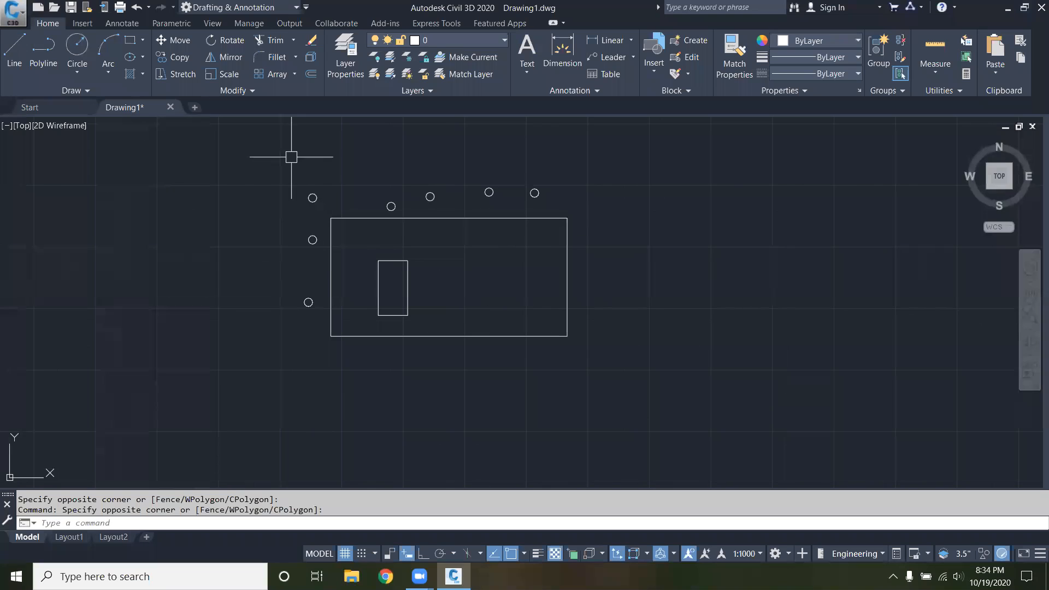
# Step: Rotate the small rectangle by 30° about the midpoint of its left edge
pyautogui.write('RE')
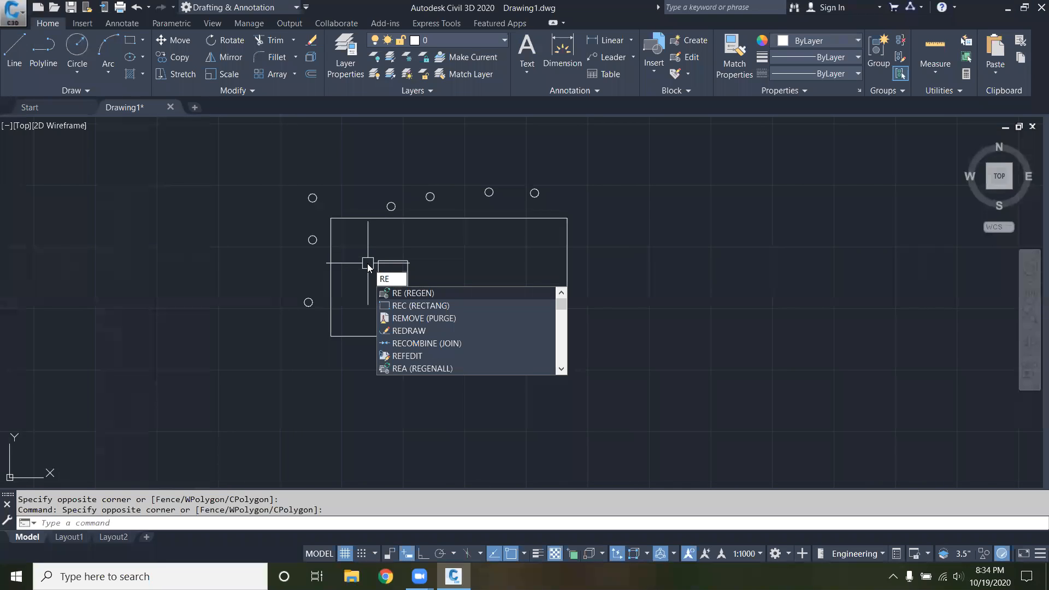
pyautogui.press('BackSpace')
pyautogui.write('O')
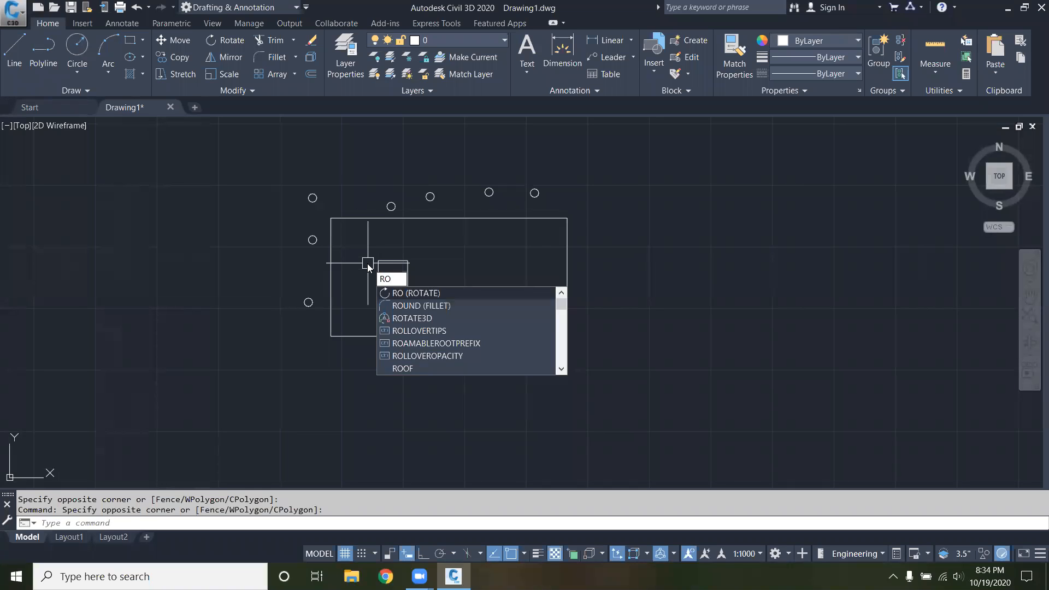
pyautogui.press('Return')
pyautogui.click(387, 263)
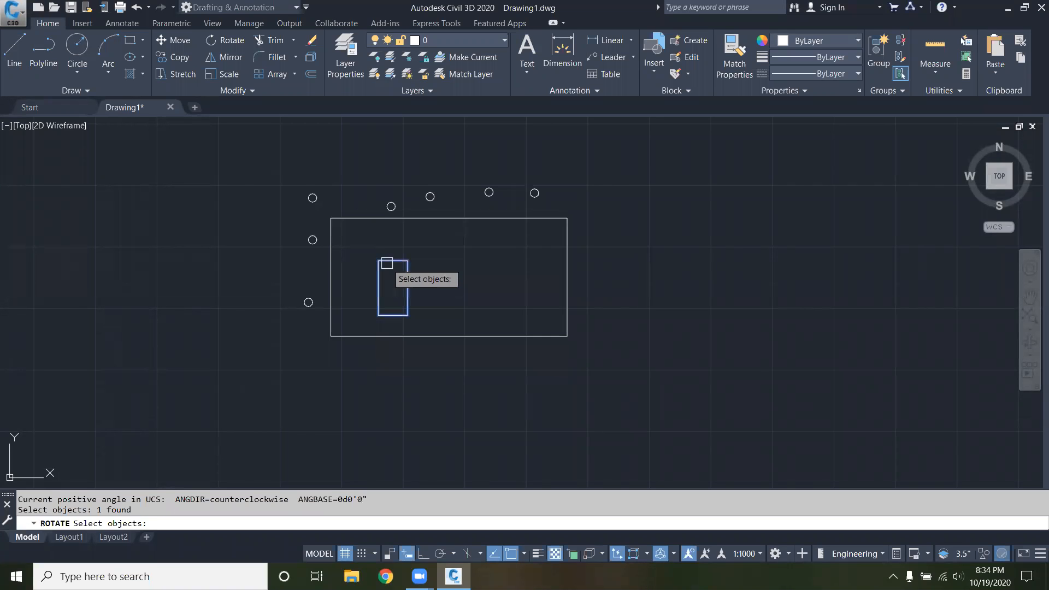
pyautogui.press('Return')
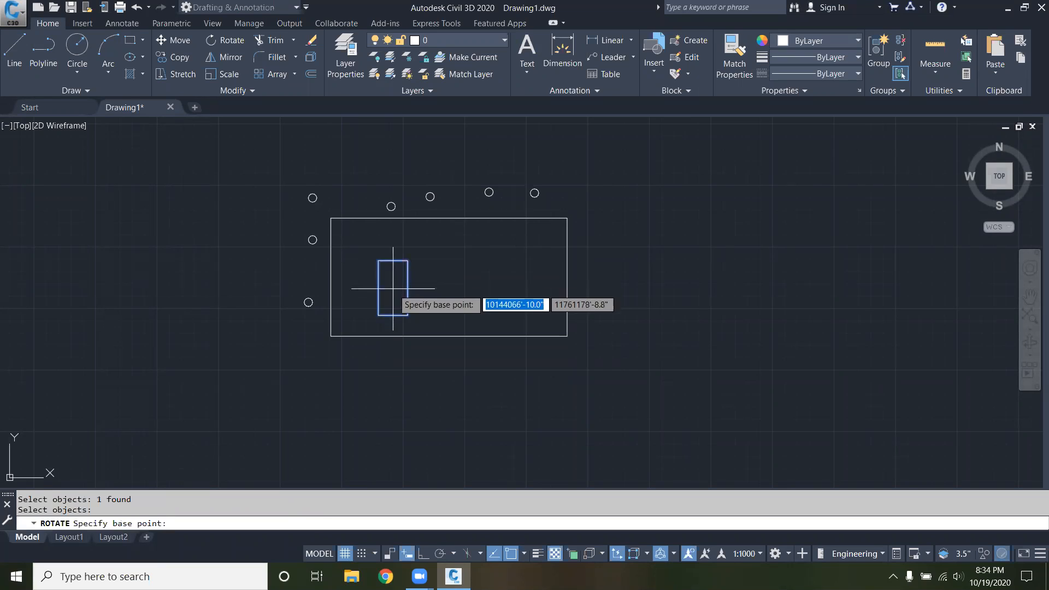
pyautogui.click(380, 288)
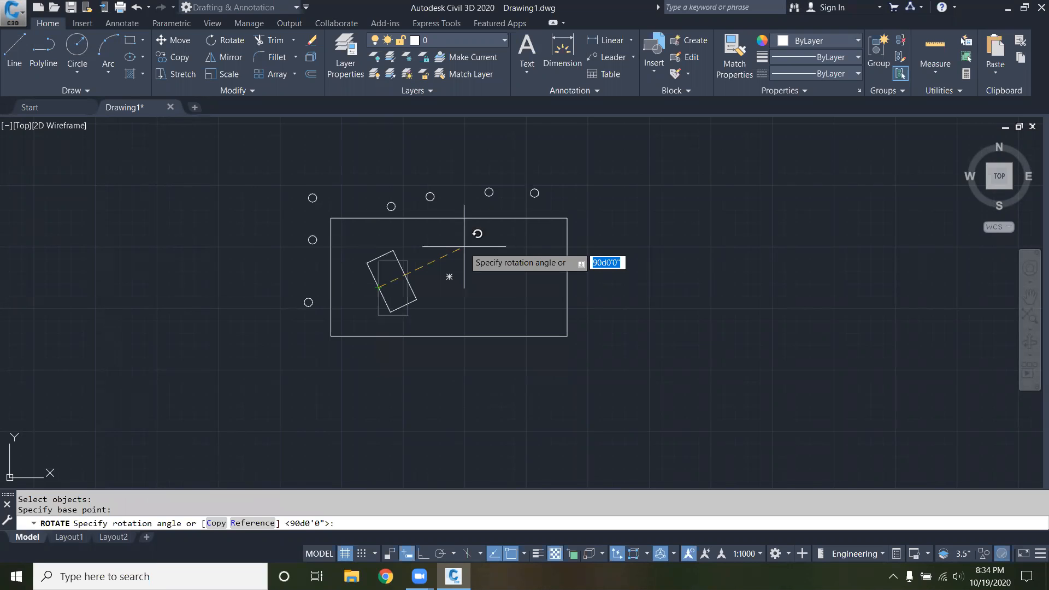
pyautogui.write('30')
pyautogui.press('Return')
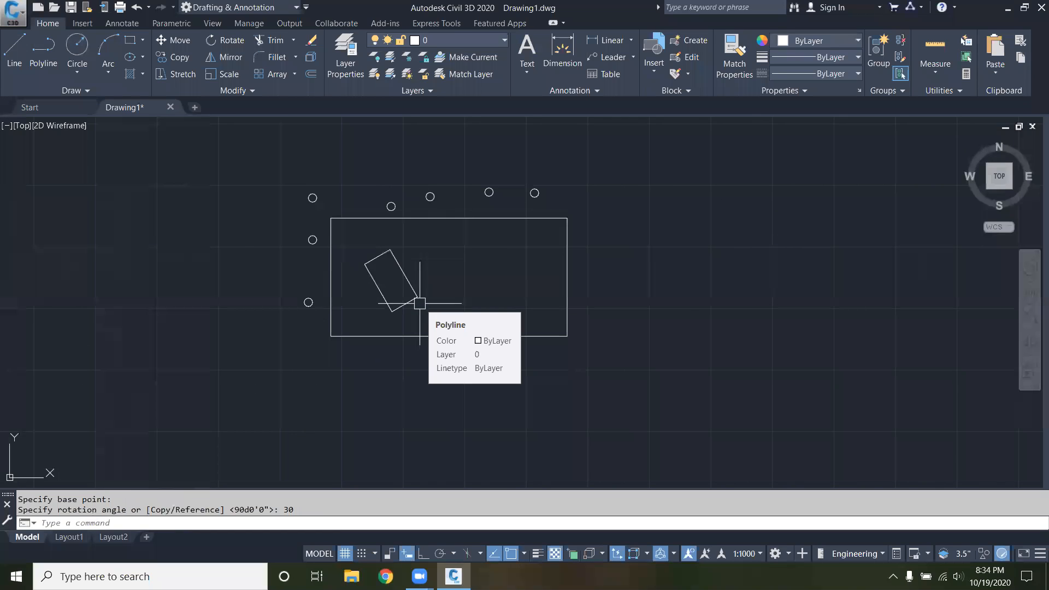
pyautogui.scroll(4, 403, 302)
pyautogui.scroll(-8, 403, 301)
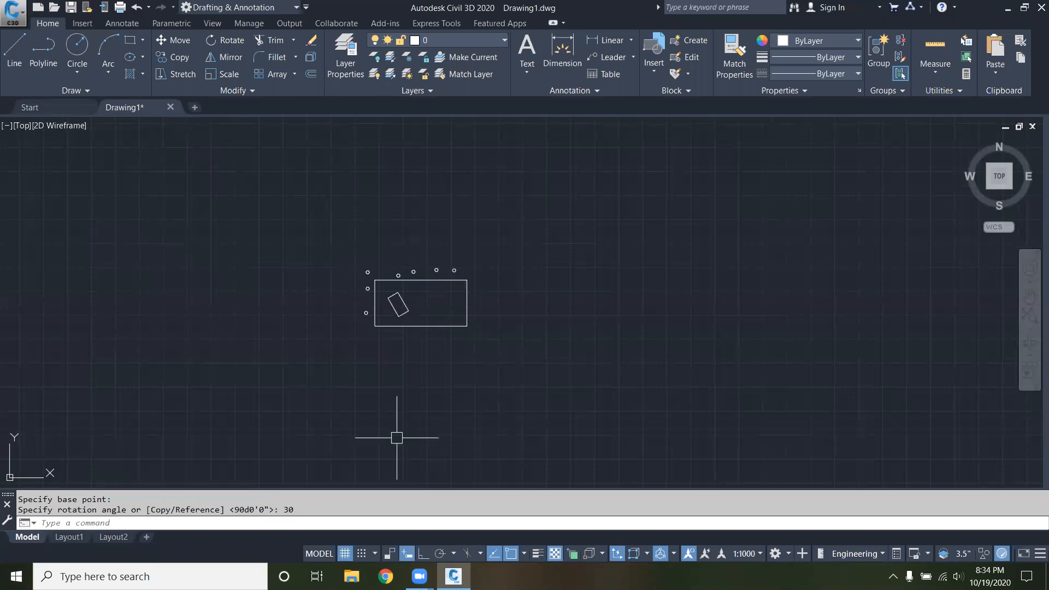
pyautogui.scroll(6, 390, 310)
pyautogui.scroll(2, 400, 314)
pyautogui.scroll(-2, 374, 277)
pyautogui.scroll(2, 372, 139)
pyautogui.scroll(-2, 370, 145)
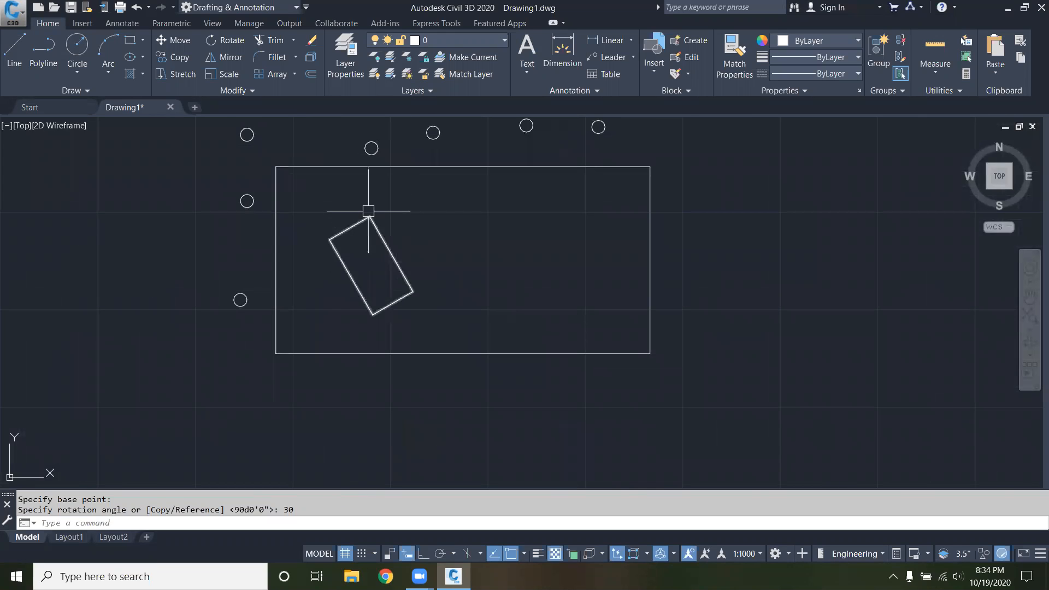